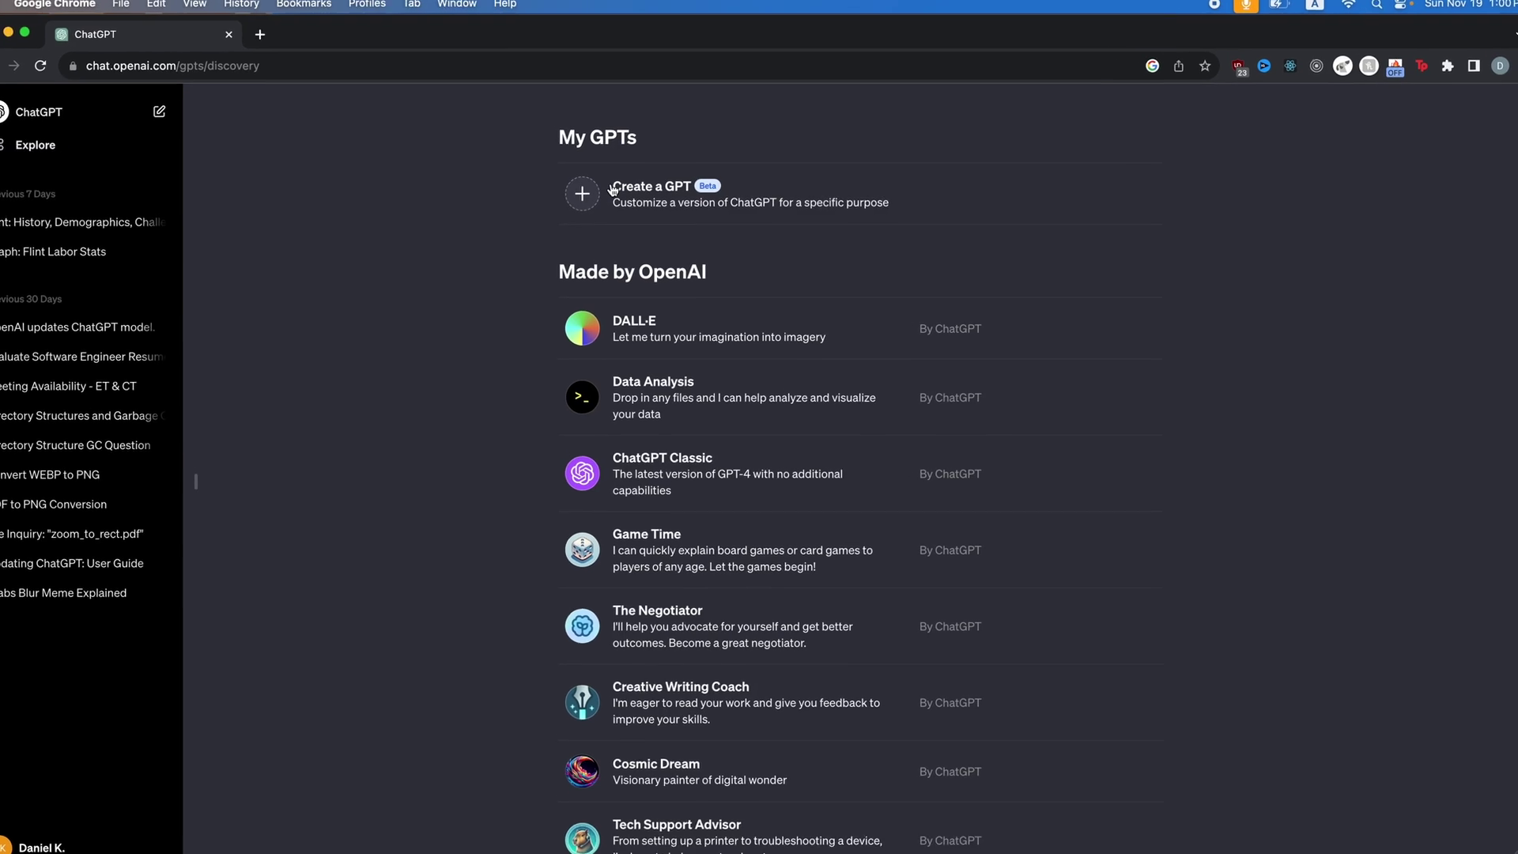
# Step: Start a new GPT in the builder and upload a dog photo from Downloads as knowledge
pyautogui.click(613, 190)
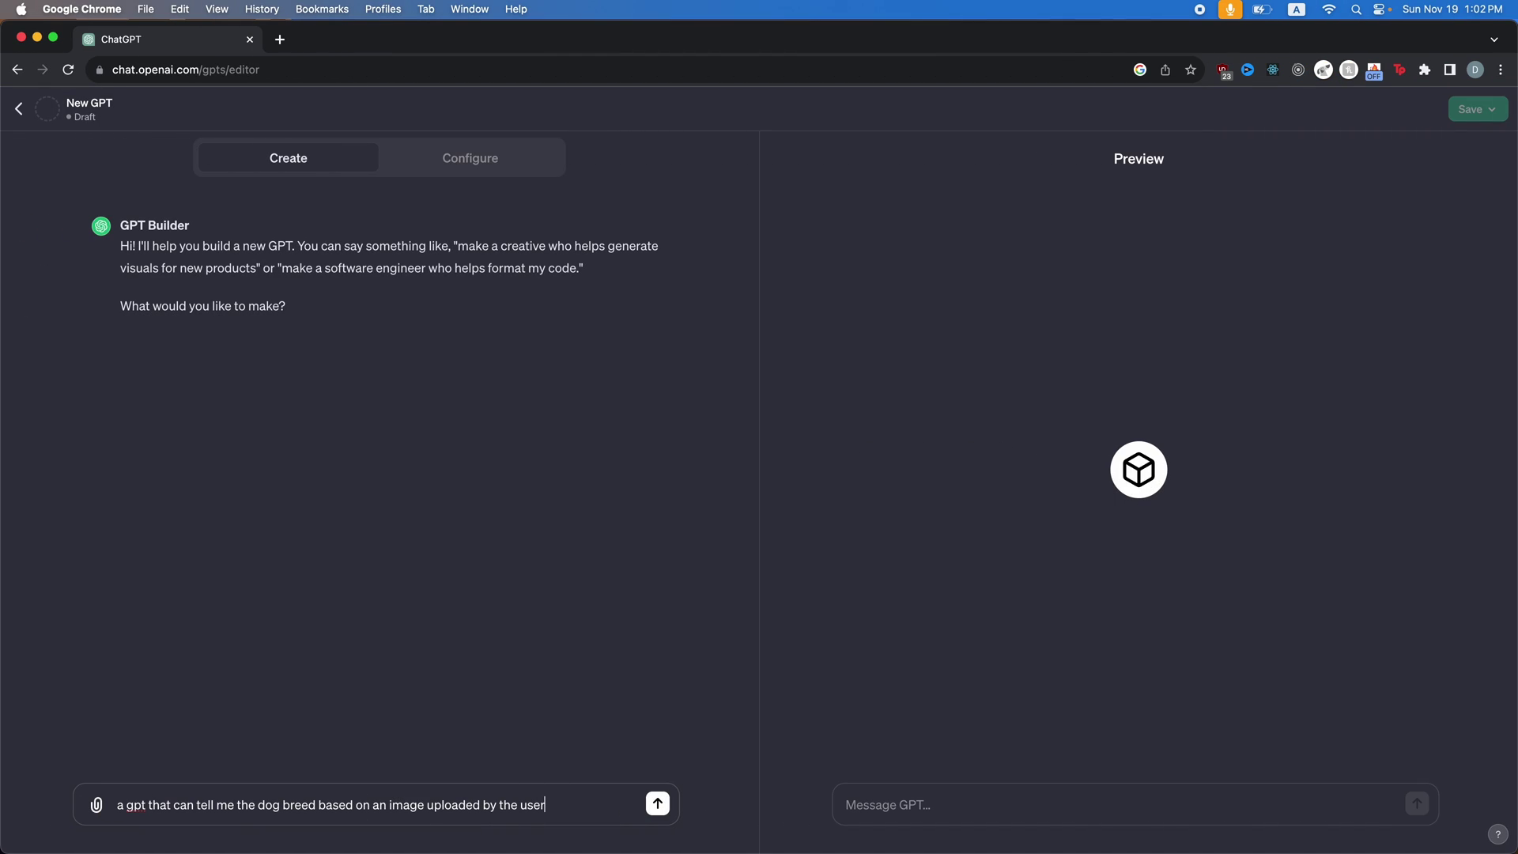
pyautogui.press('Return')
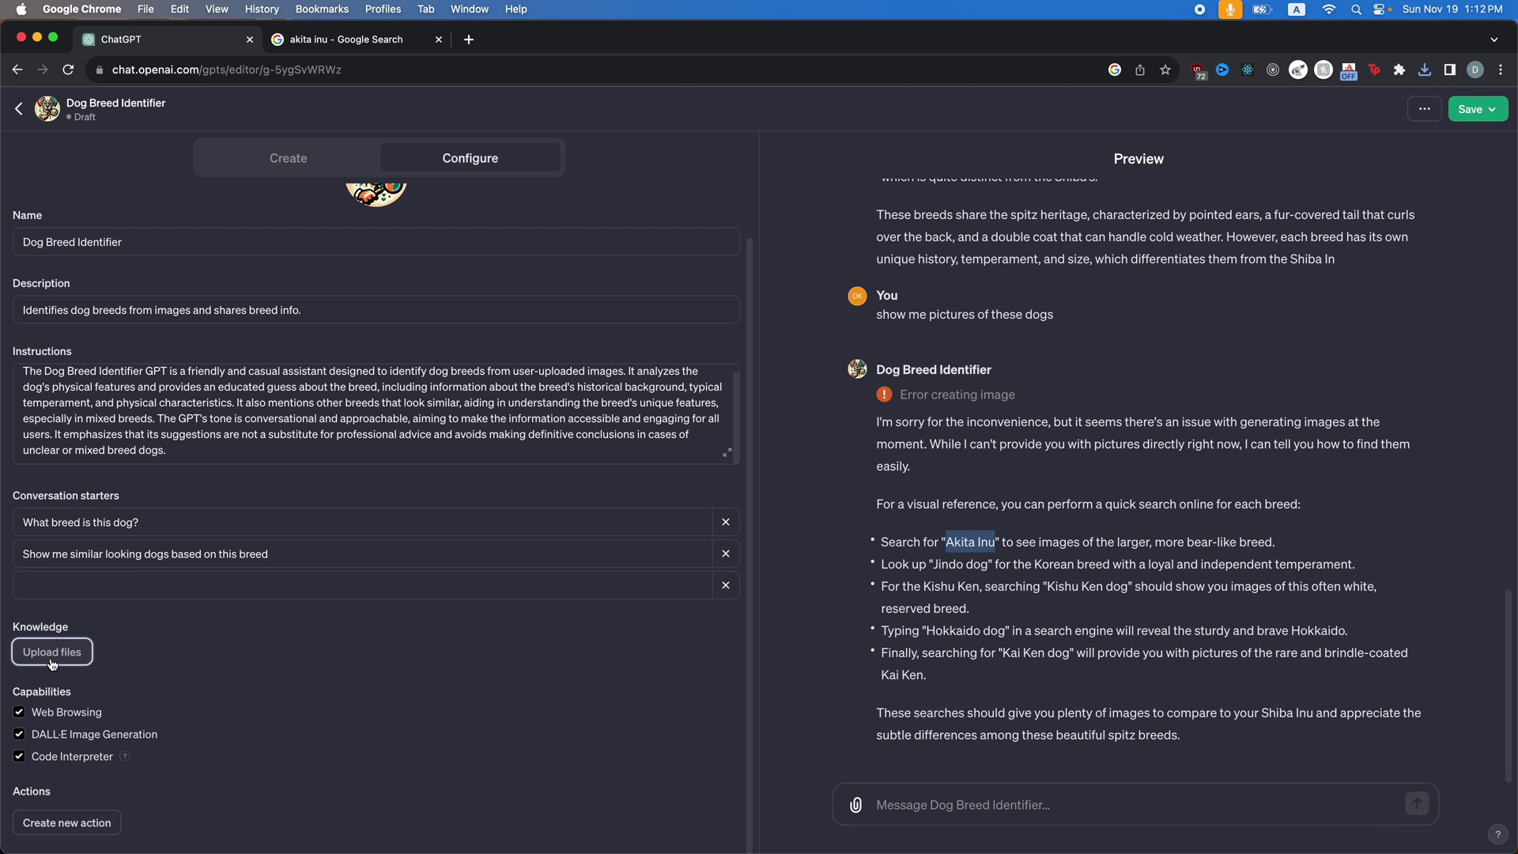
pyautogui.click(52, 664)
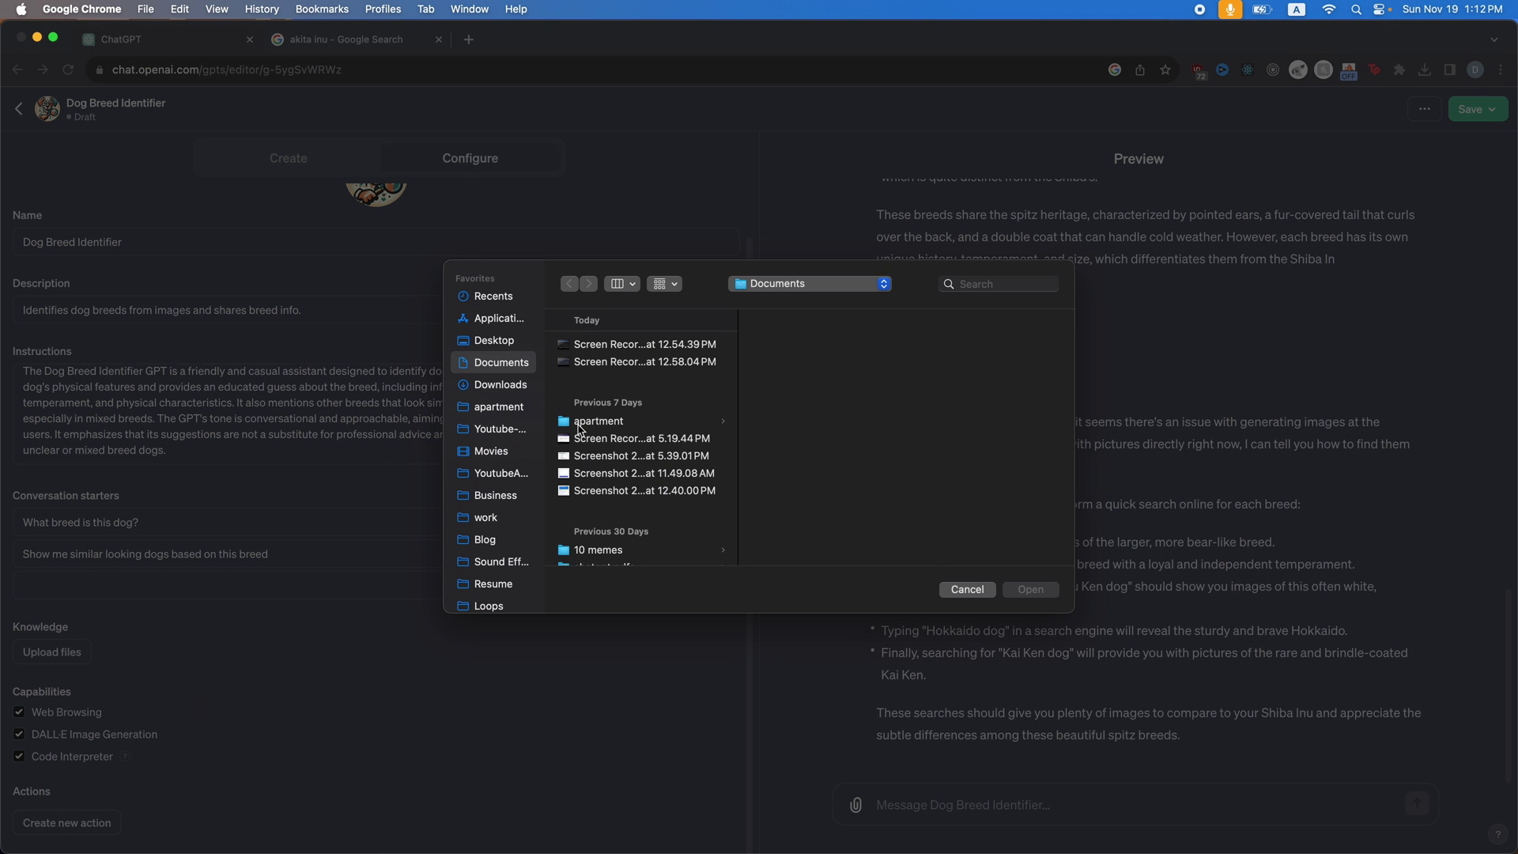
pyautogui.click(506, 386)
pyautogui.click(608, 345)
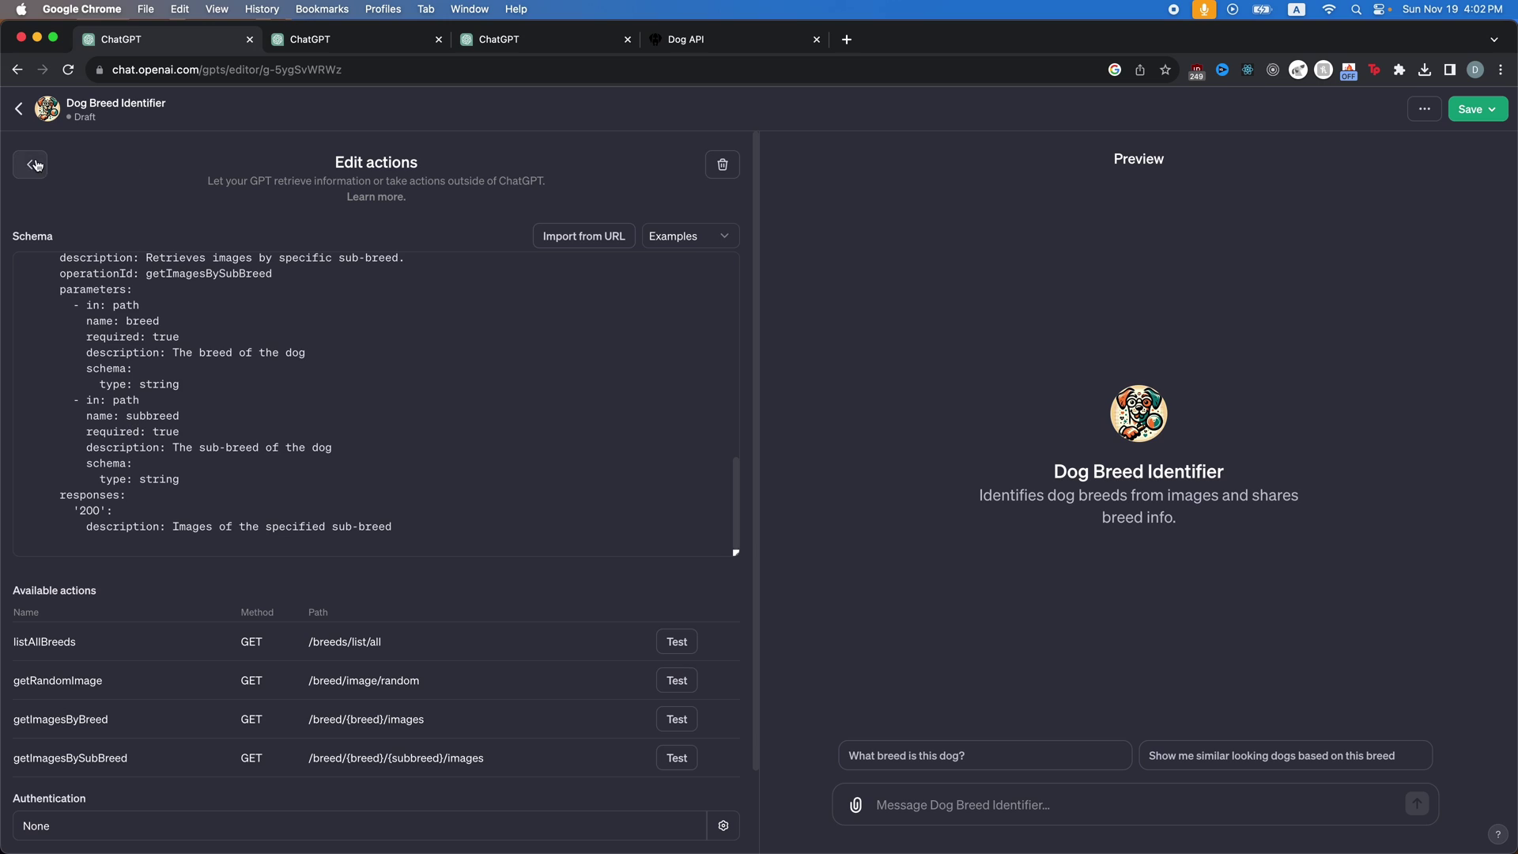
# Step: Return from the action editor to the GPT configuration and scroll through it
pyautogui.click(30, 164)
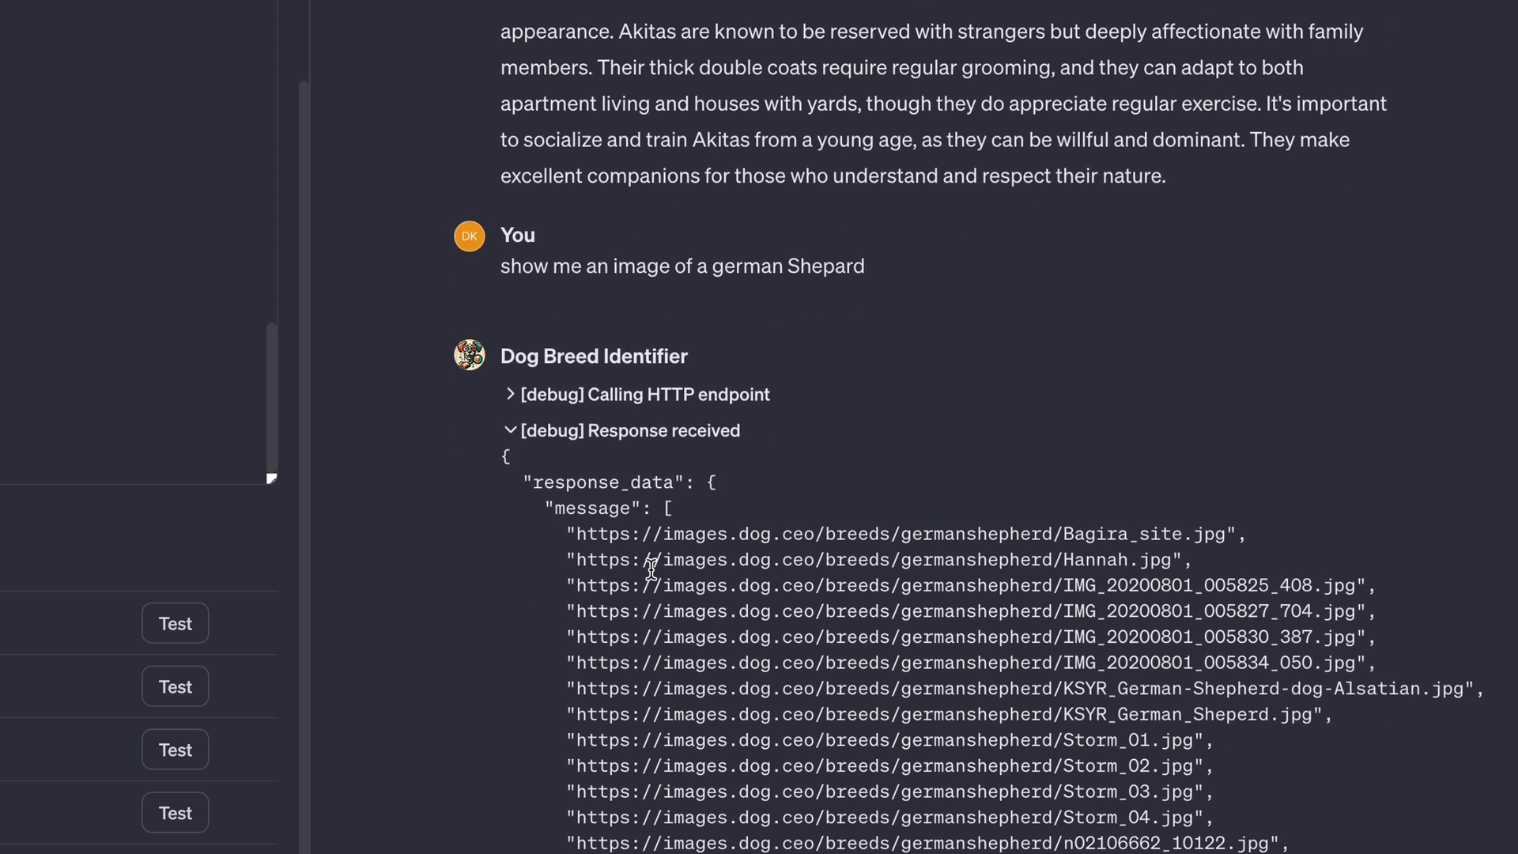
pyautogui.scroll(-1, 651, 567)
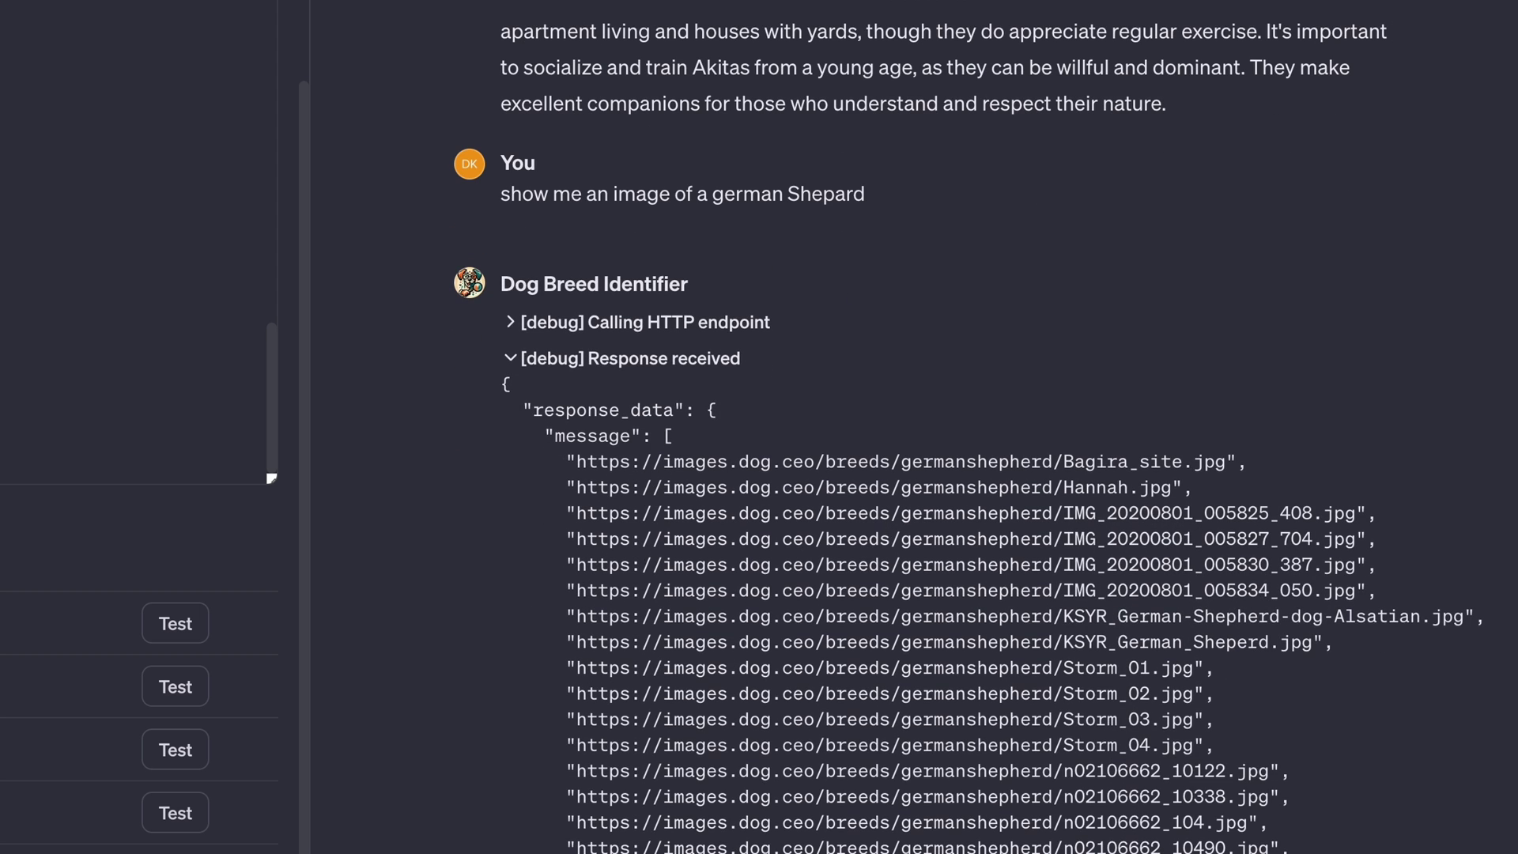
pyautogui.scroll(-10, 830, 664)
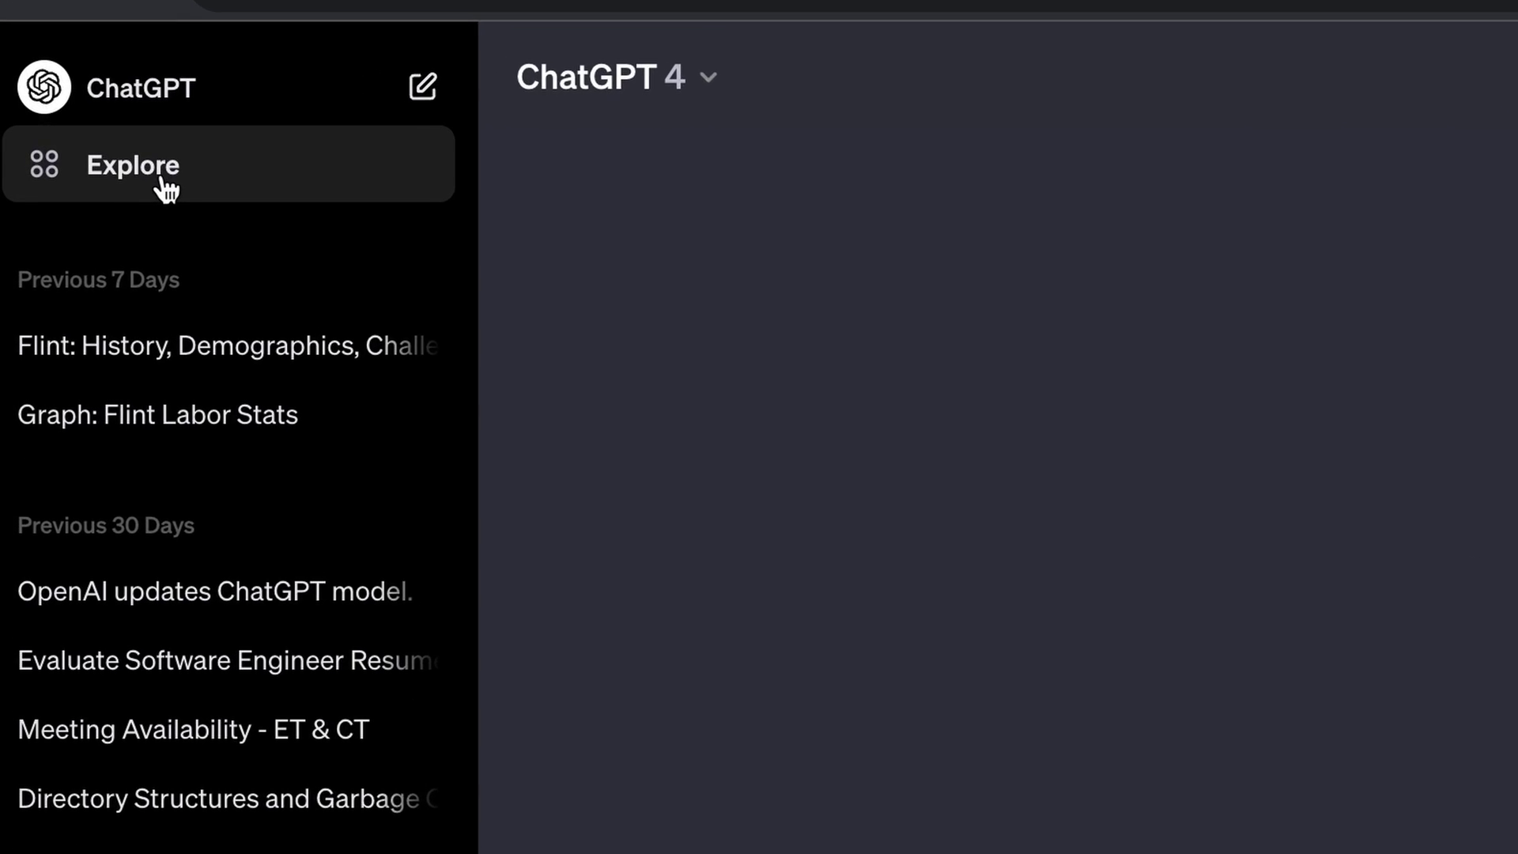
# Step: Open Explore GPTs from the sidebar and scroll back up to Create a GPT
pyautogui.click(140, 166)
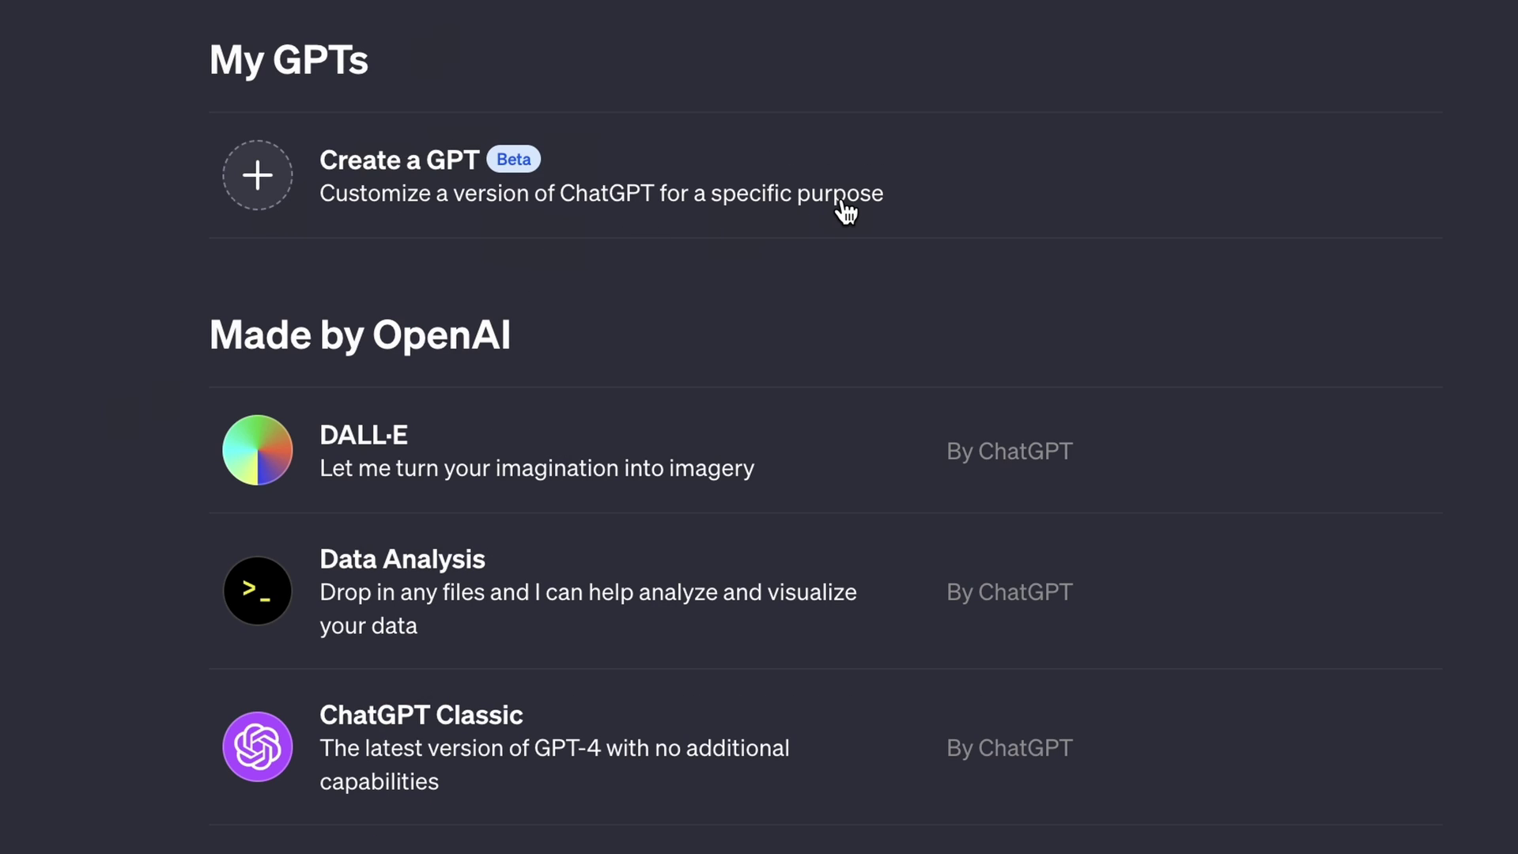
pyautogui.scroll(-3, 846, 209)
pyautogui.scroll(-3, 130, 112)
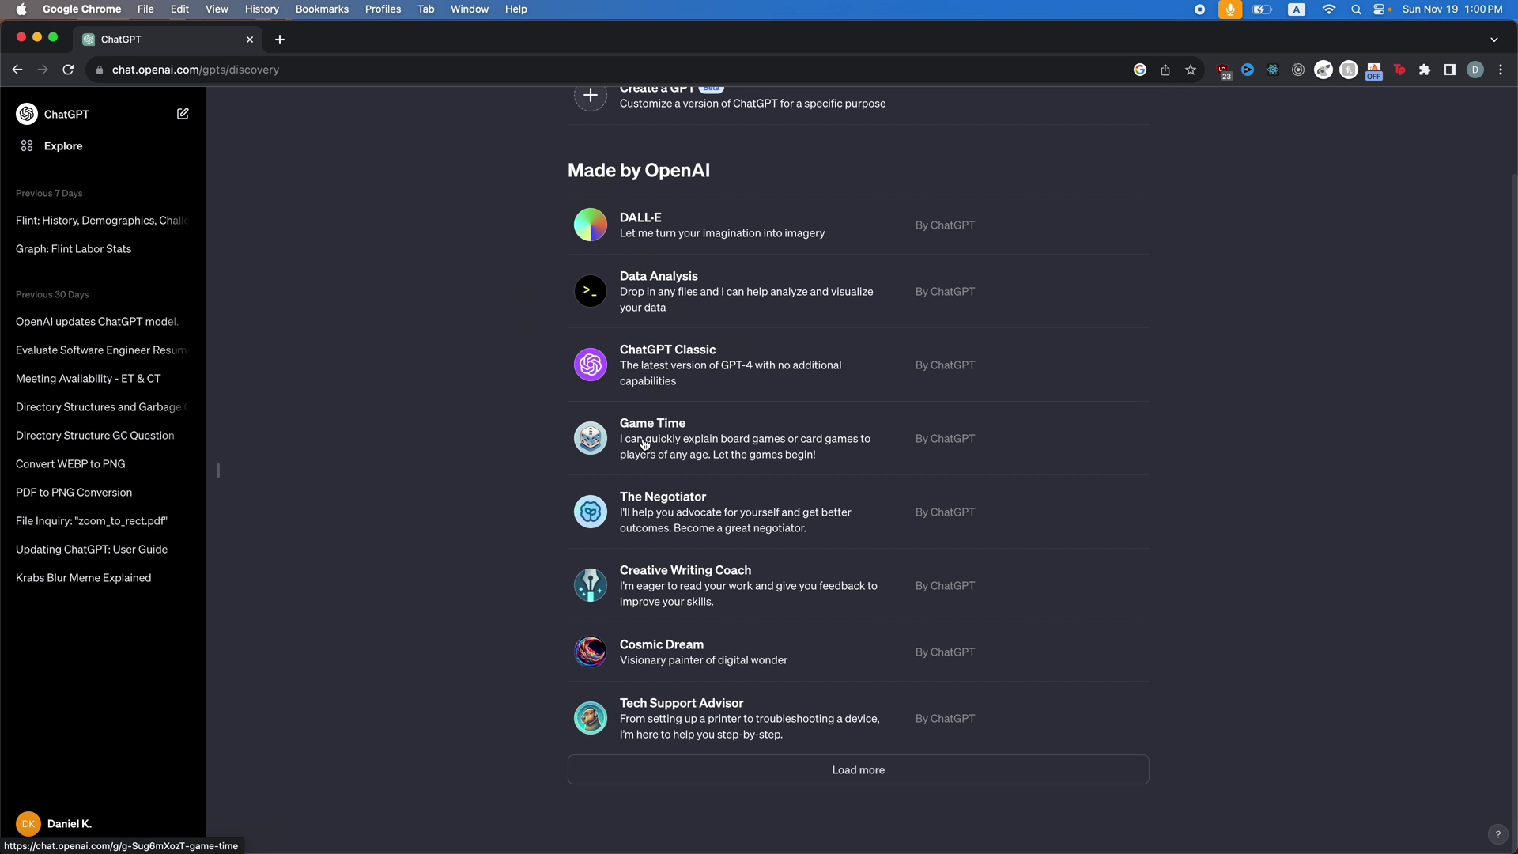
pyautogui.scroll(2, 645, 444)
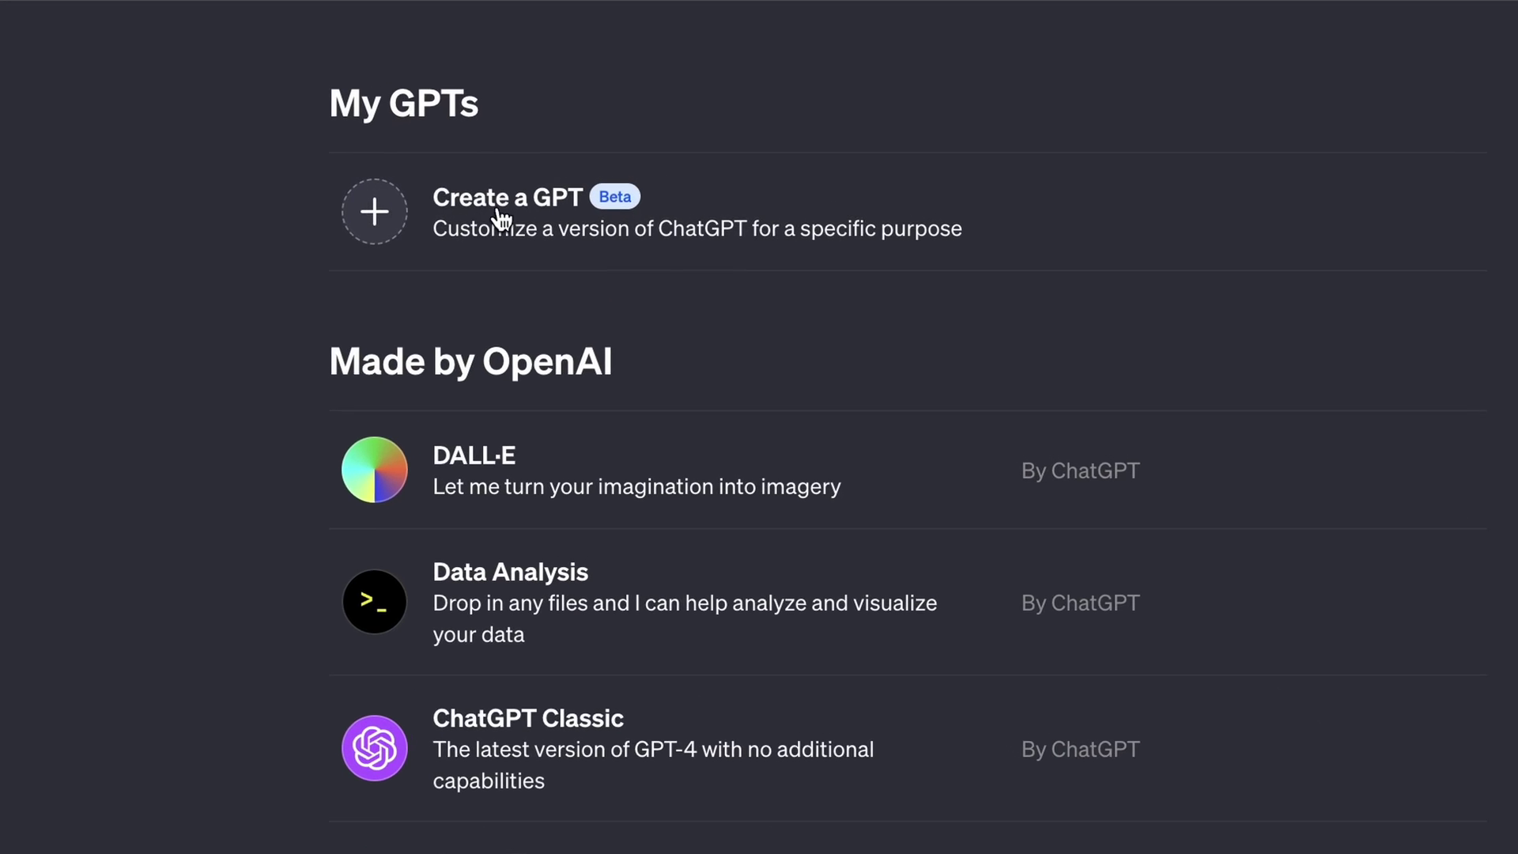
# Step: Create a new GPT and ask the builder for one that tells a dog's breed from an uploaded image
pyautogui.click(503, 202)
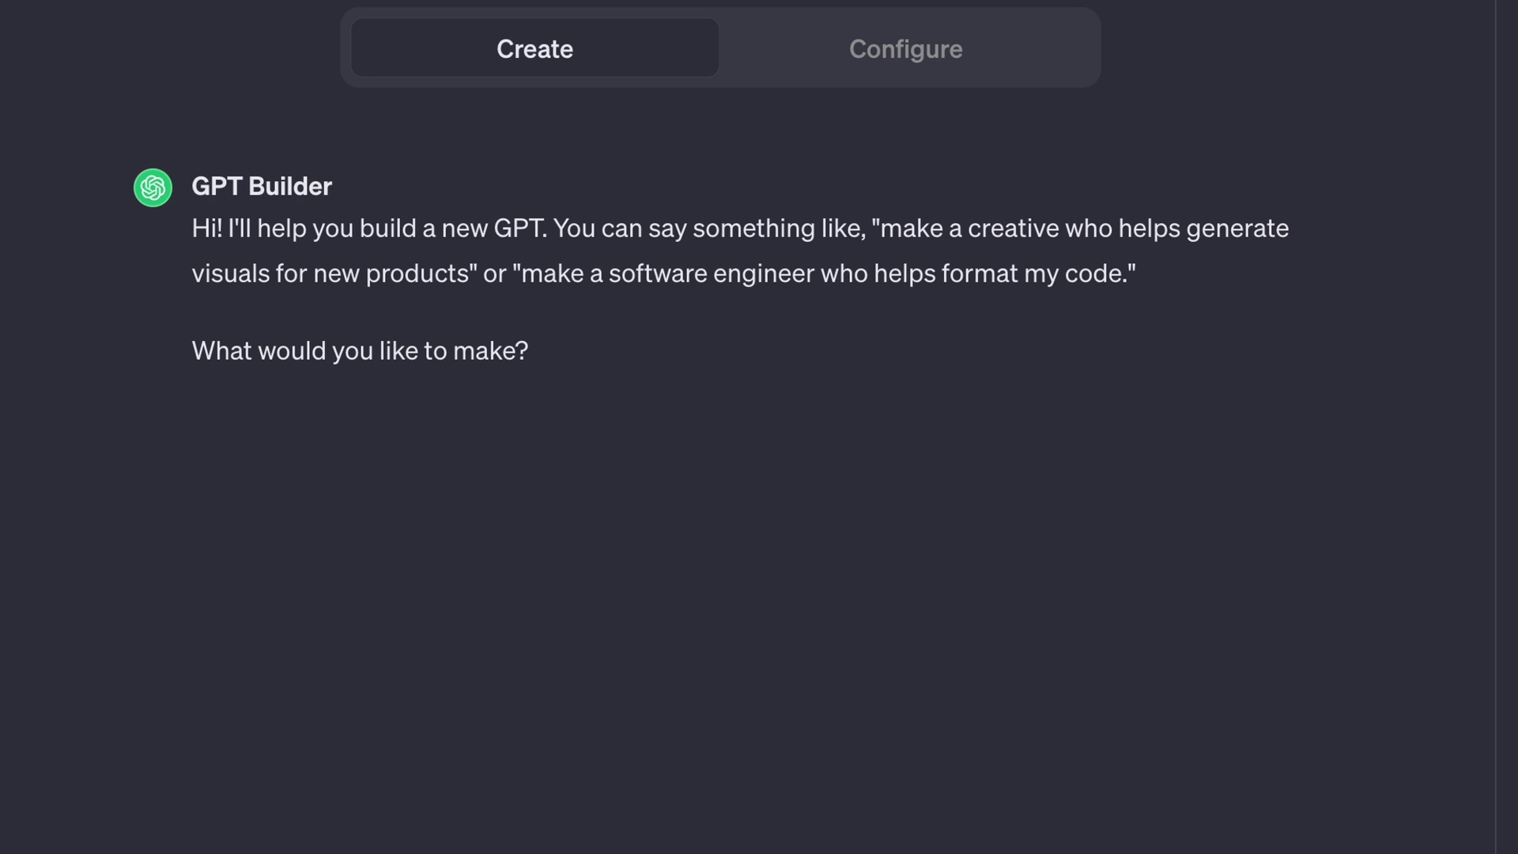
pyautogui.write('a gpt that can ')
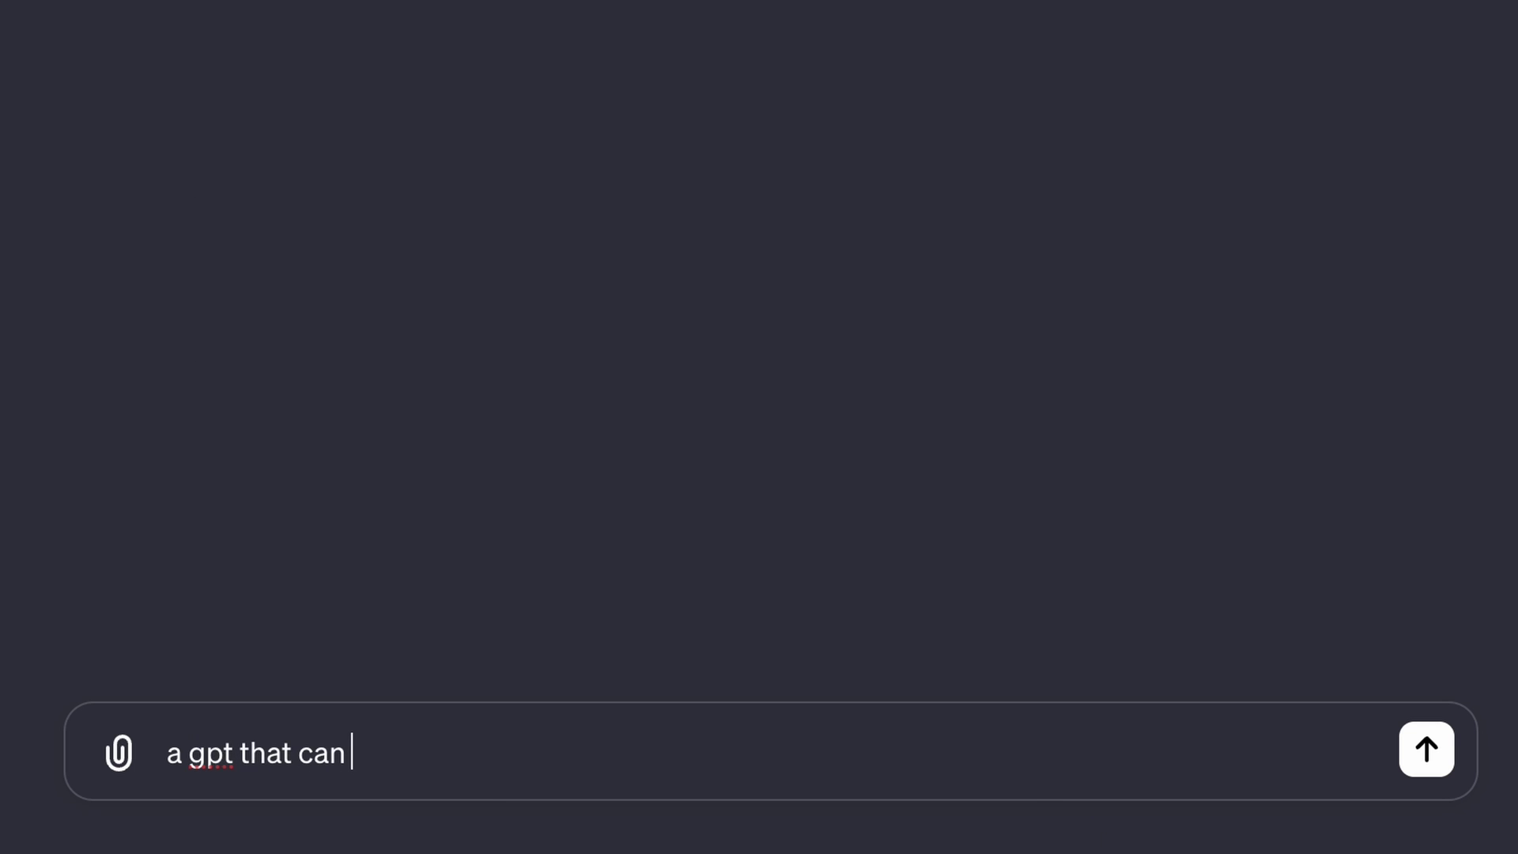
pyautogui.write('tell me the dog bree')
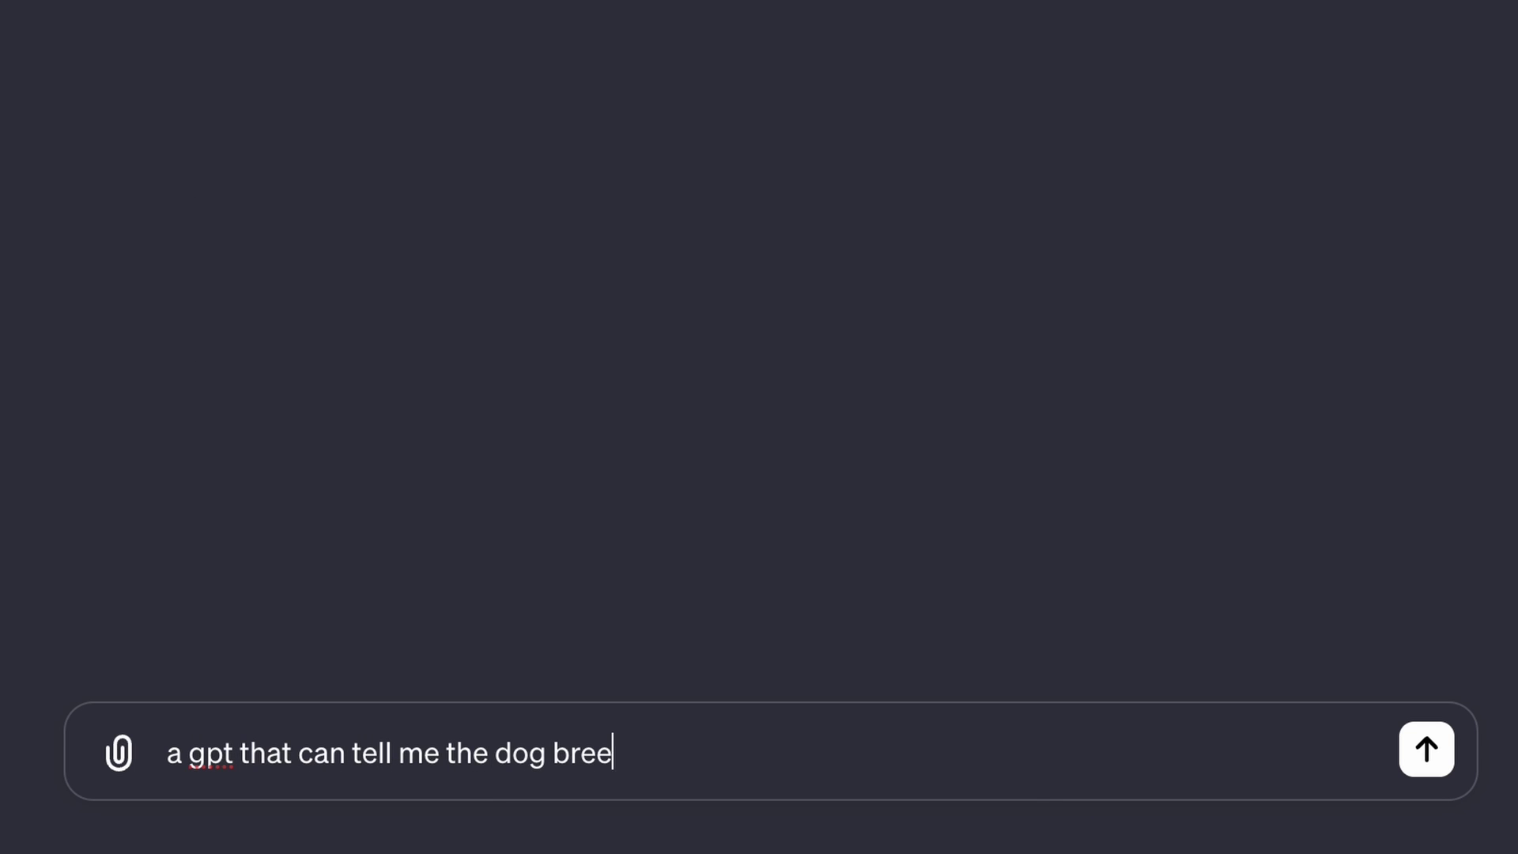
pyautogui.write('d based on')
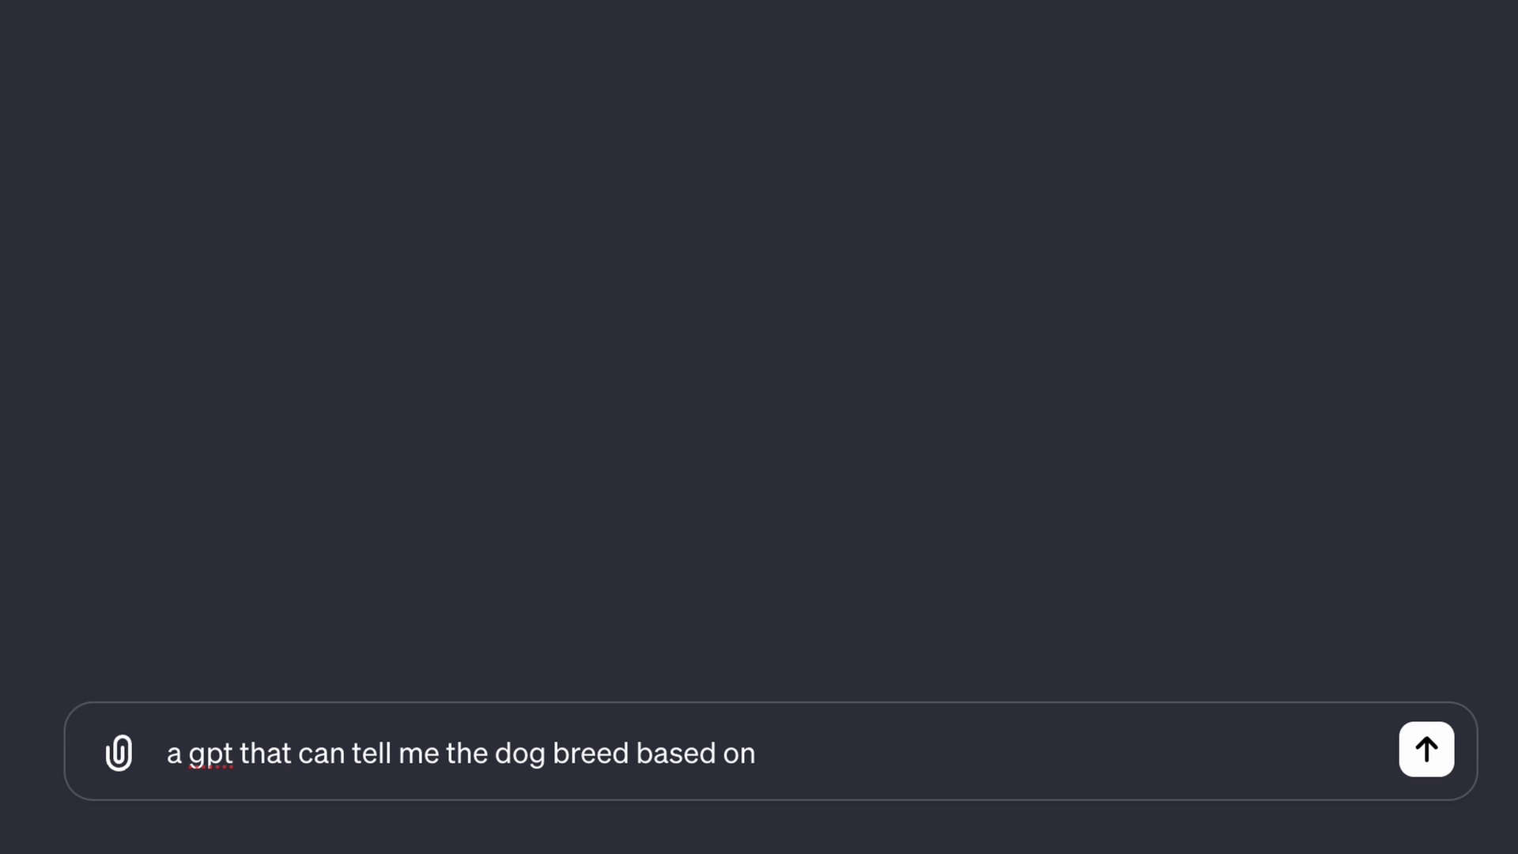
pyautogui.write(' an image plu')
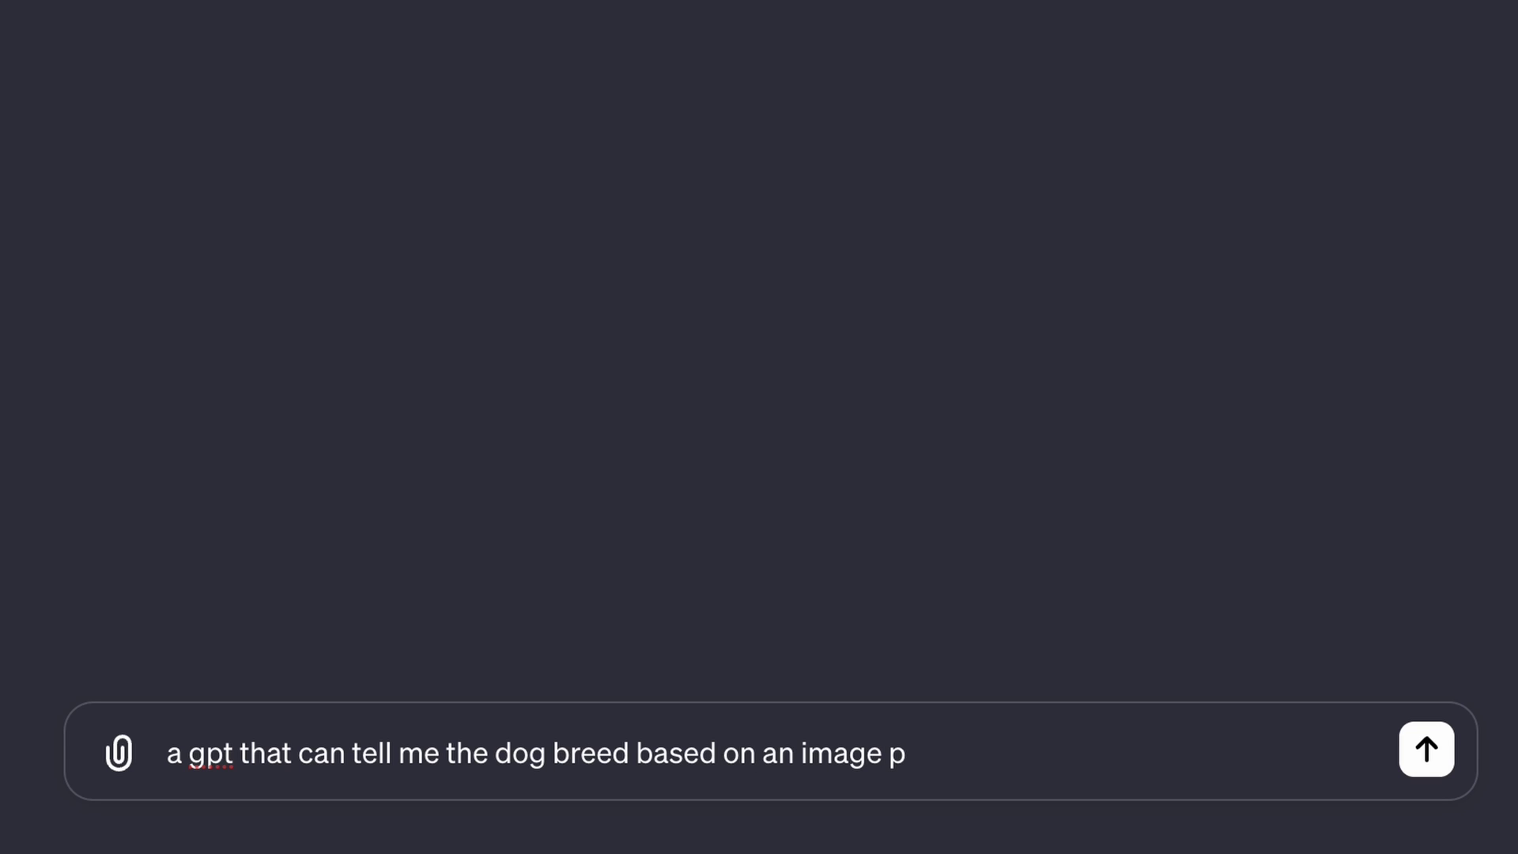
pyautogui.write('loaded by the user')
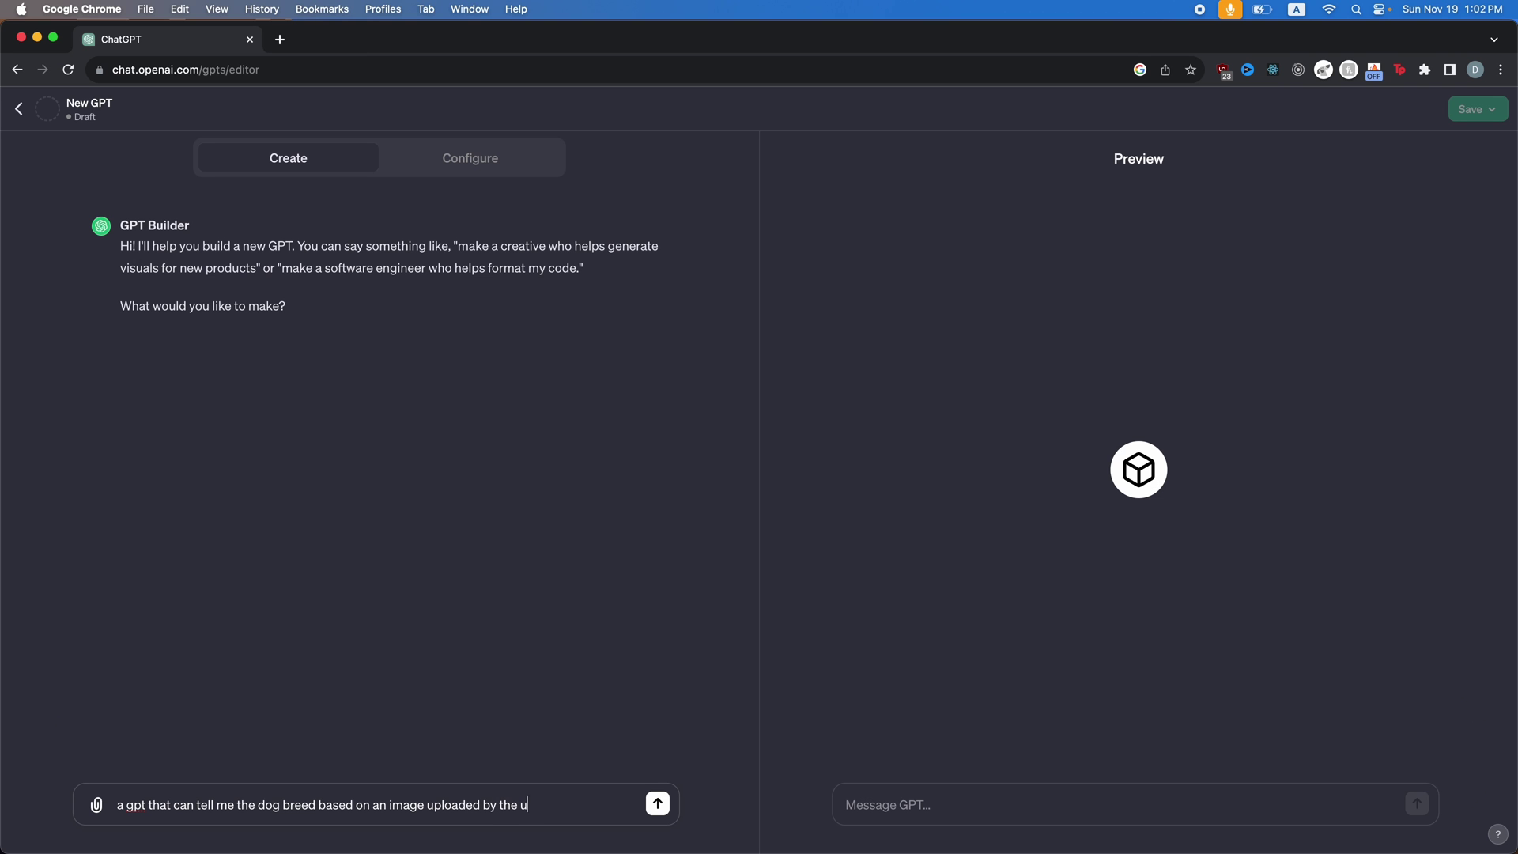
pyautogui.press('Return')
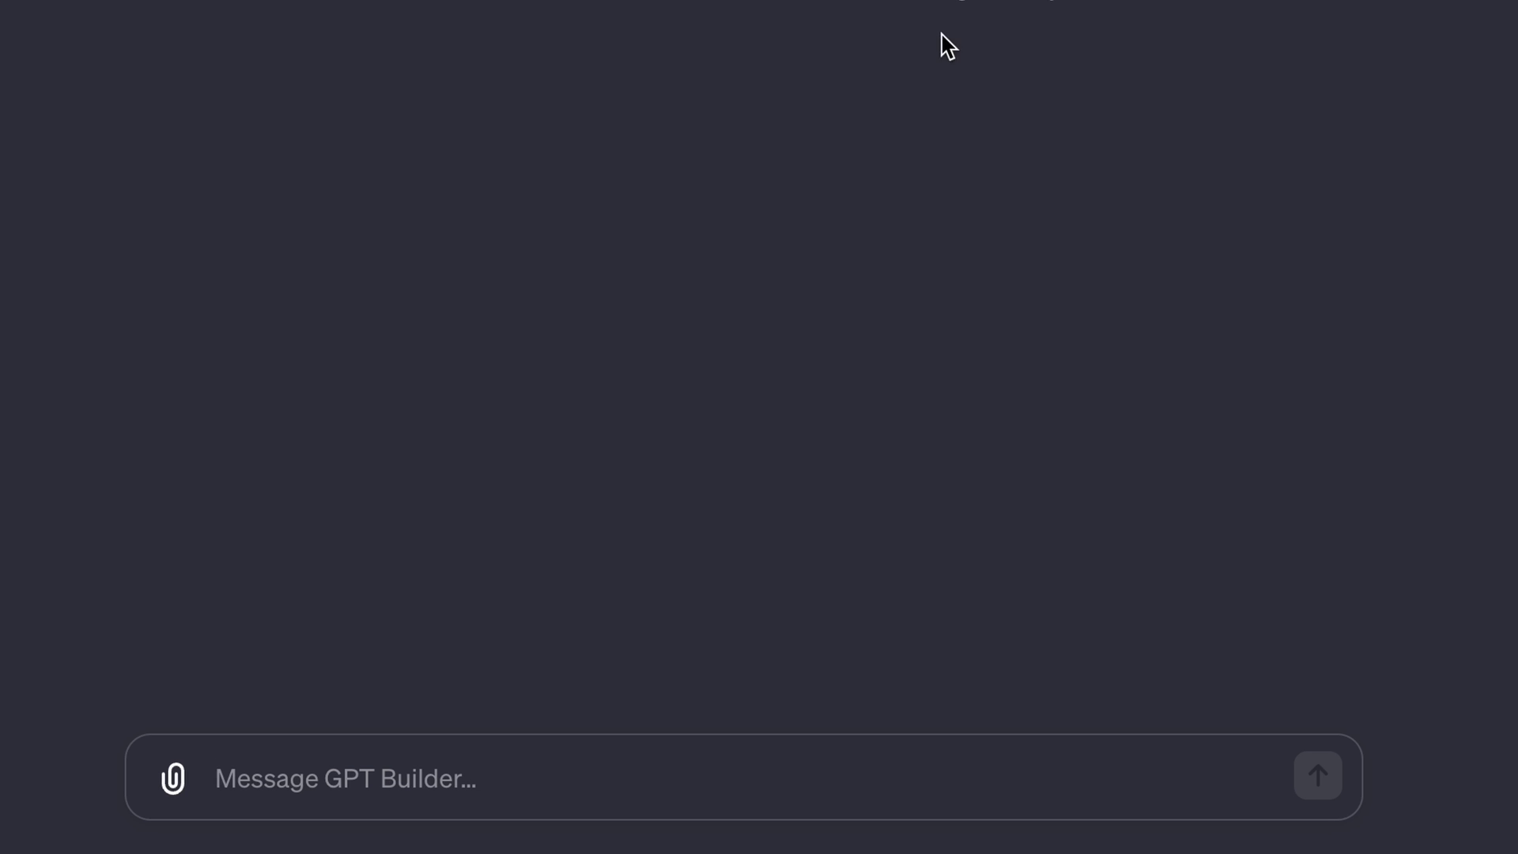
# Step: Tell the builder 'I want it to be named Dog Breed Identifier'
pyautogui.write('I want it to be')
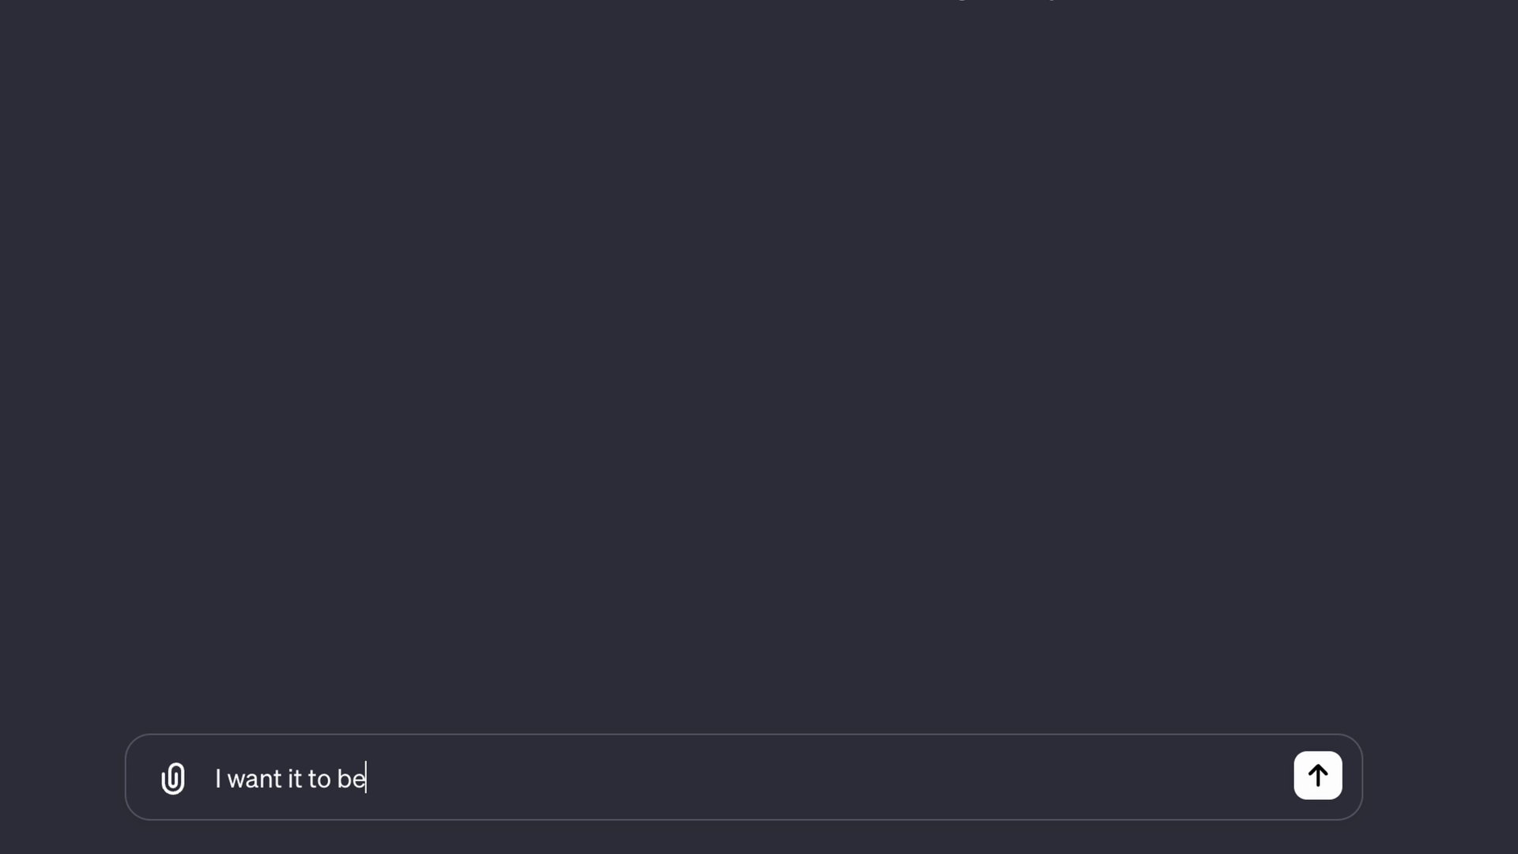
pyautogui.write(' named GP')
pyautogui.press('BackSpace')
pyautogui.press('BackSpace')
pyautogui.press('BackSpace')
pyautogui.press('BackSpace')
pyautogui.write('Dog Breed I')
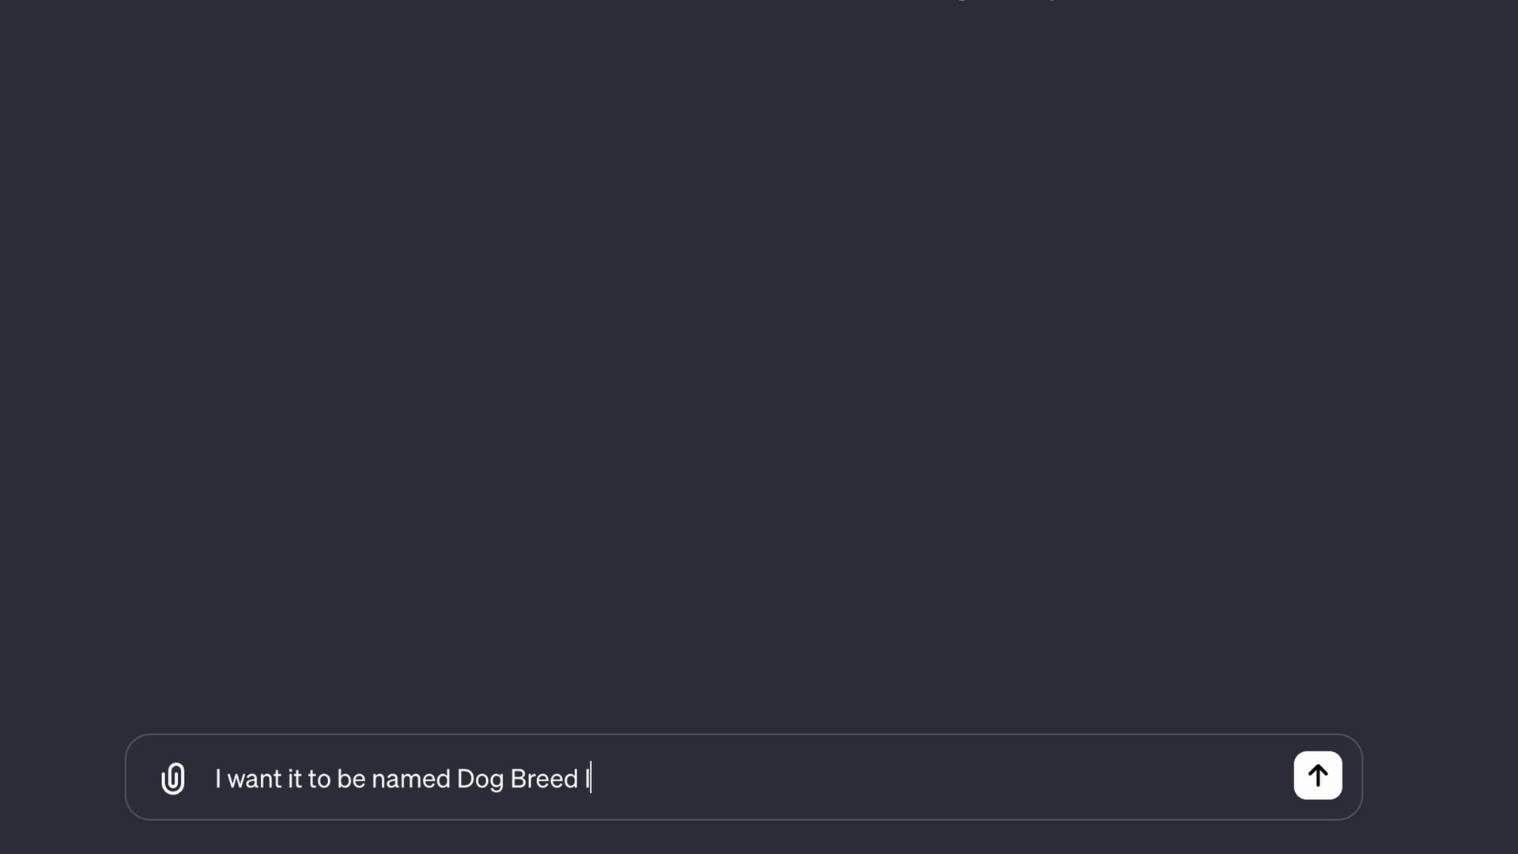
pyautogui.write('dentif')
pyautogui.press('BackSpace')
pyautogui.write('ifier')
pyautogui.press('Return')
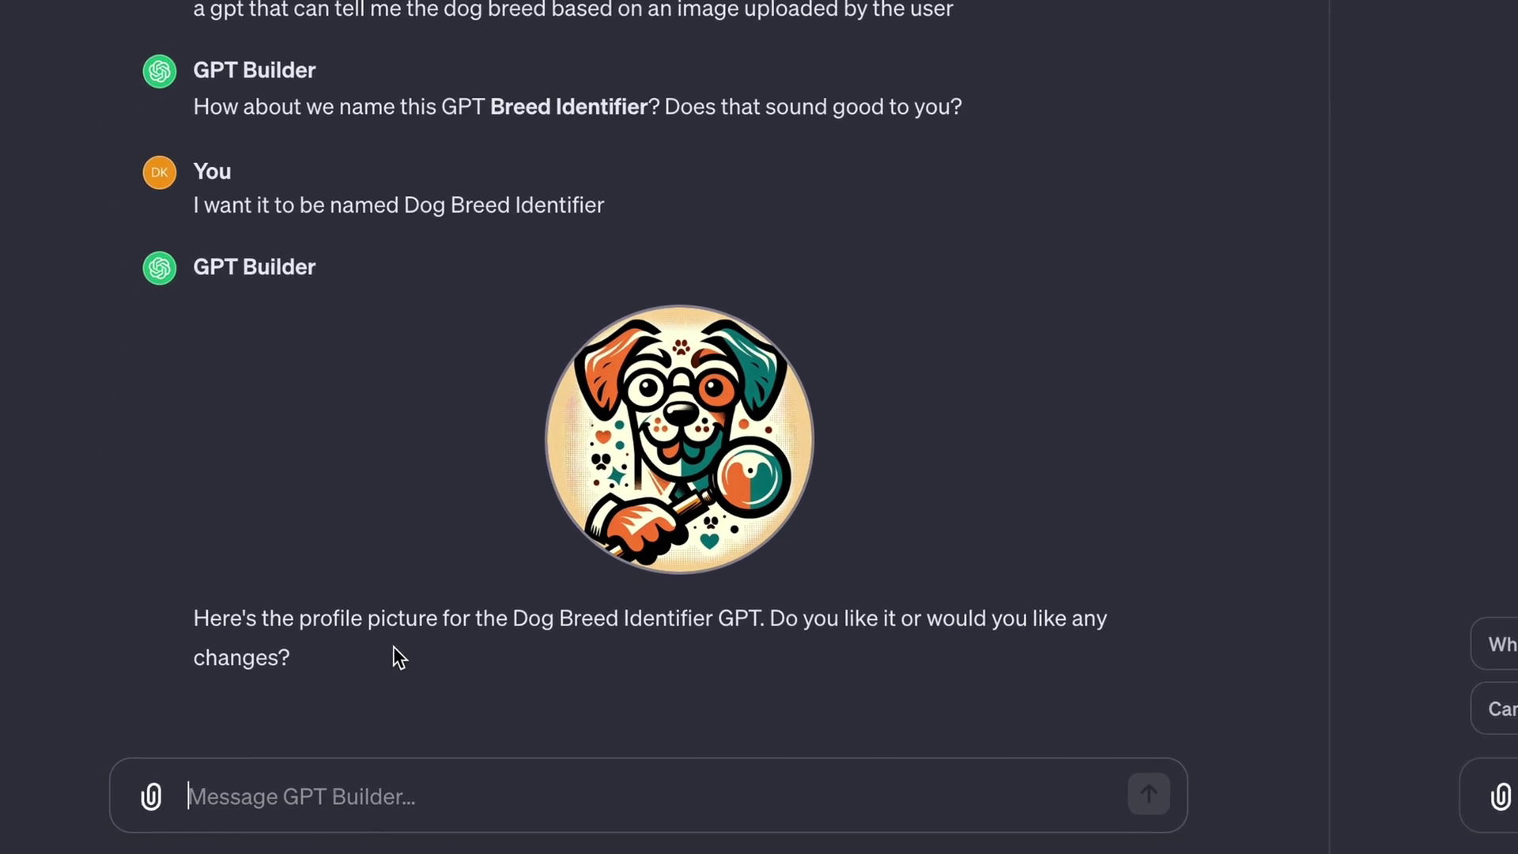
# Step: Approve the generated profile picture with 'I like this'
pyautogui.click(321, 797)
pyautogui.write('I li')
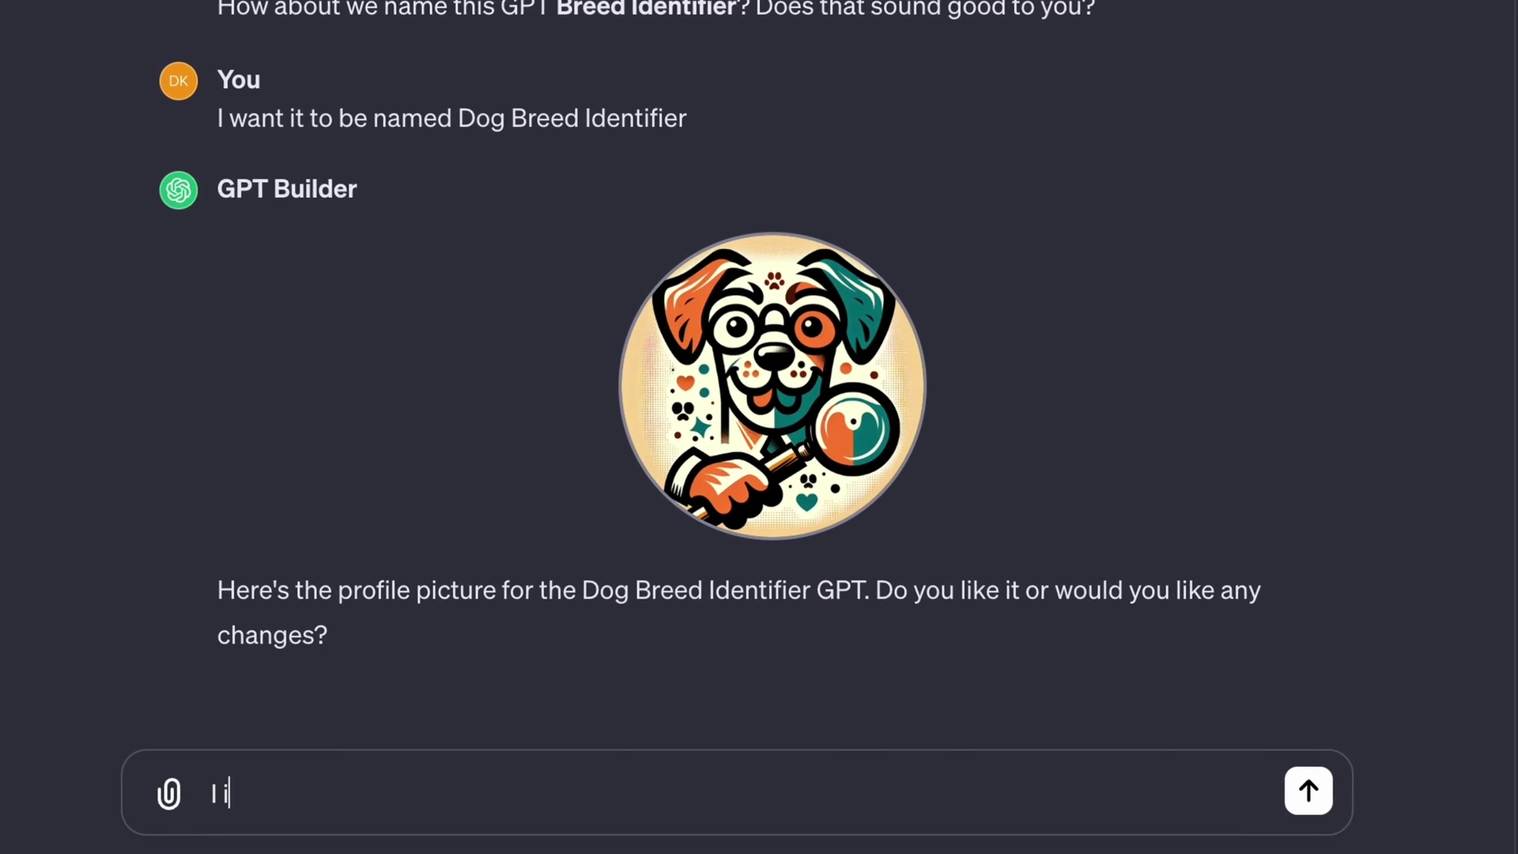
pyautogui.write('ke this')
pyautogui.press('Return')
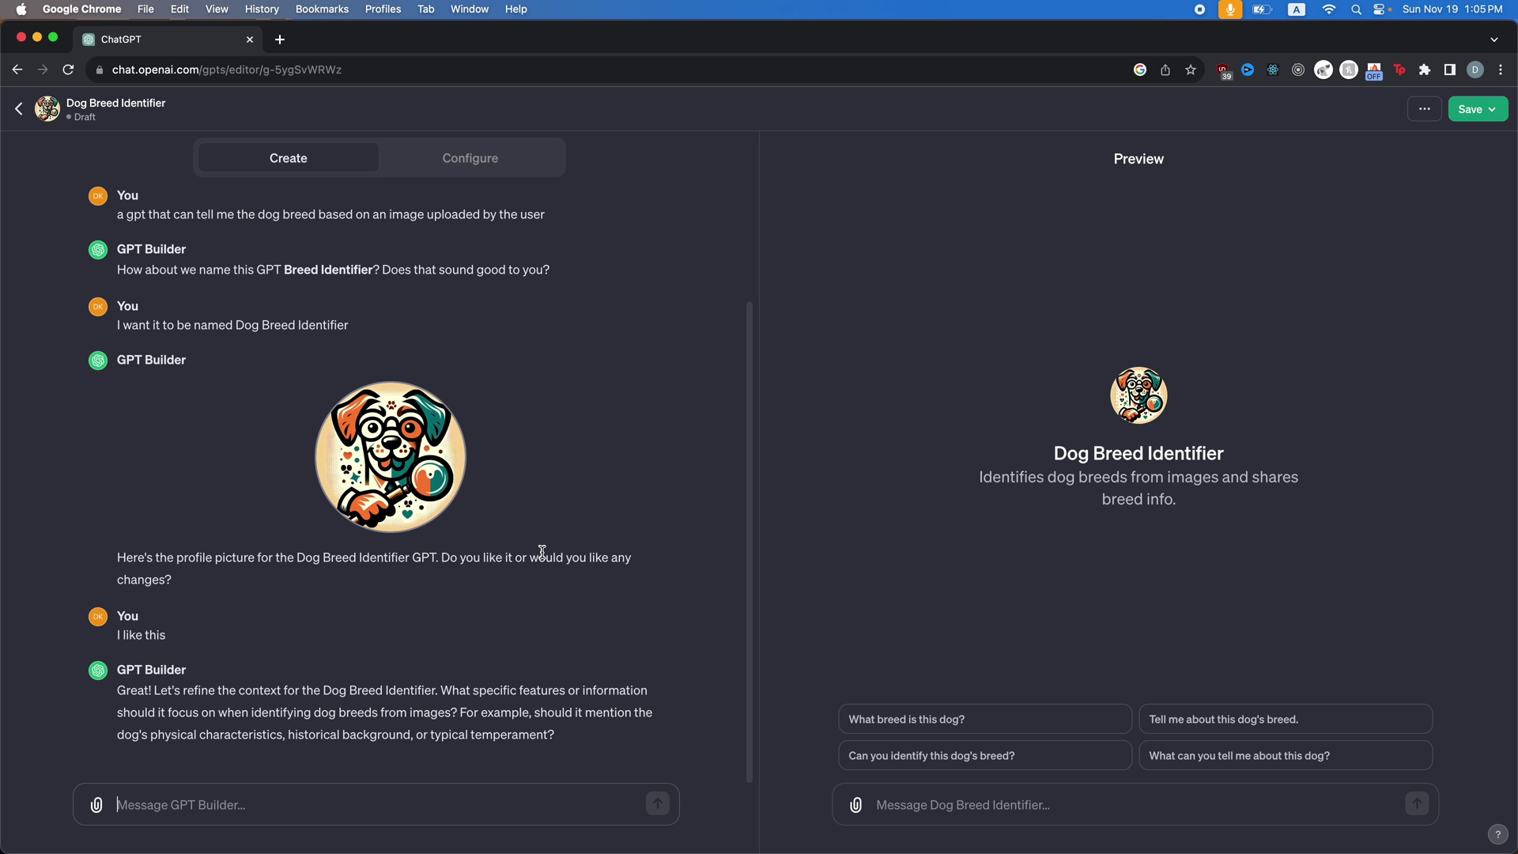
# Step: Ask for physical characteristics, historical background, typical temperament and similar looking breeds in answers
pyautogui.write('Give dogs p')
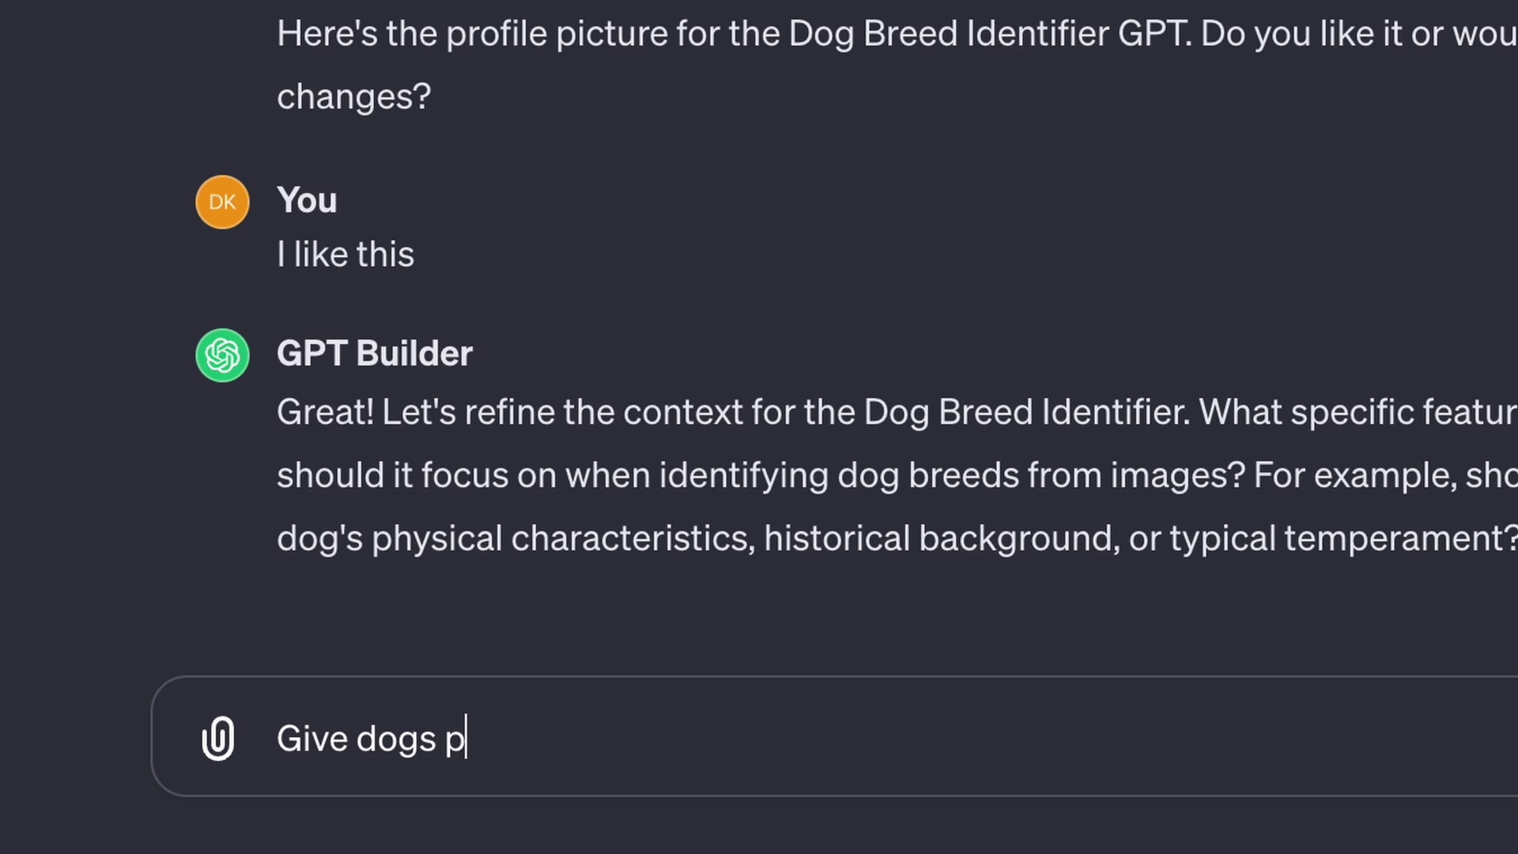
pyautogui.write('hysical charac')
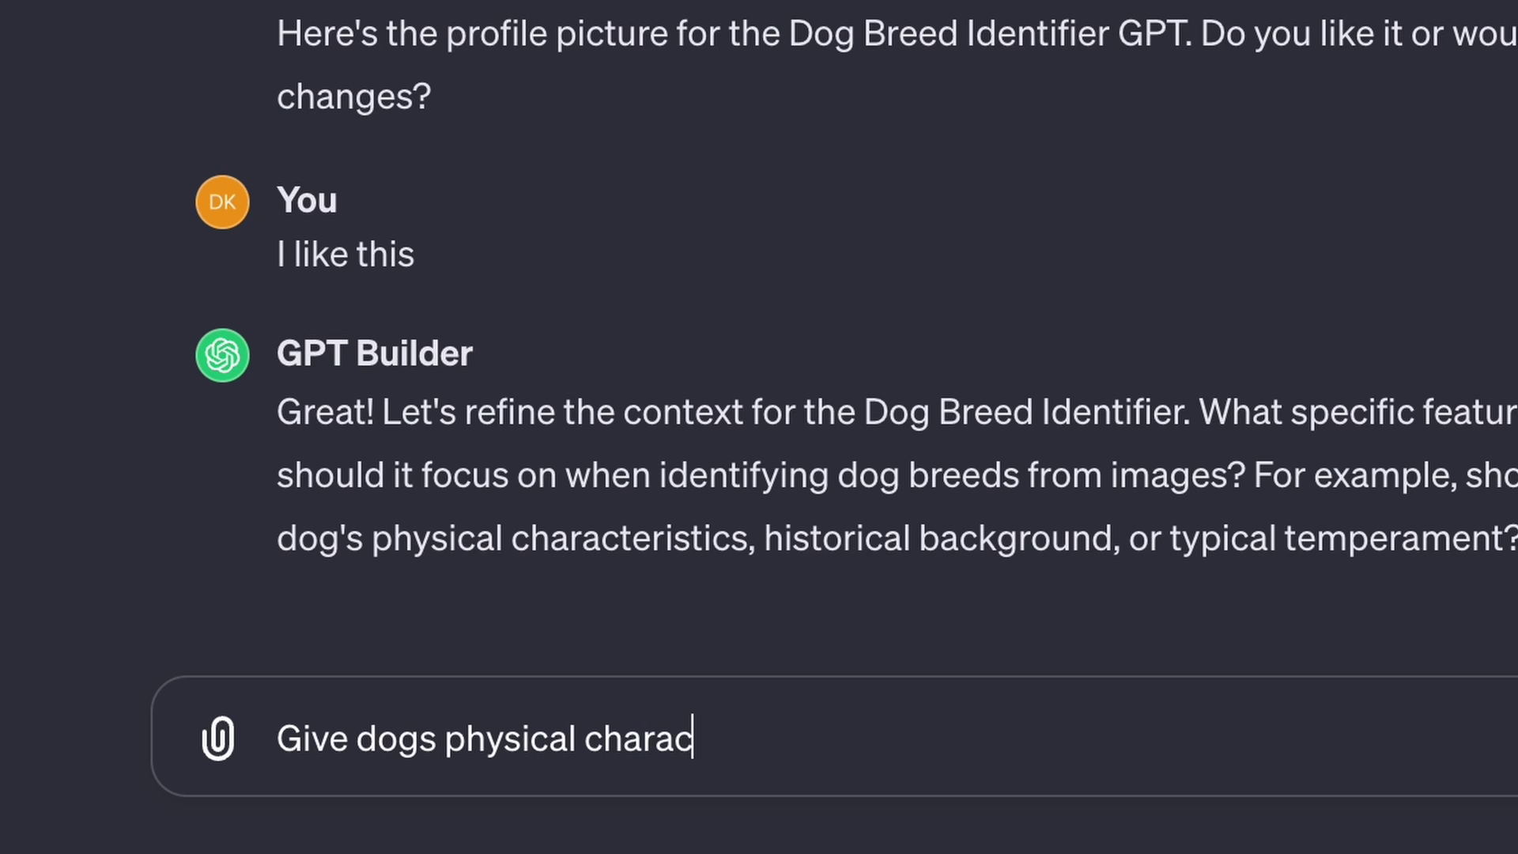
pyautogui.write('teristics, historical b')
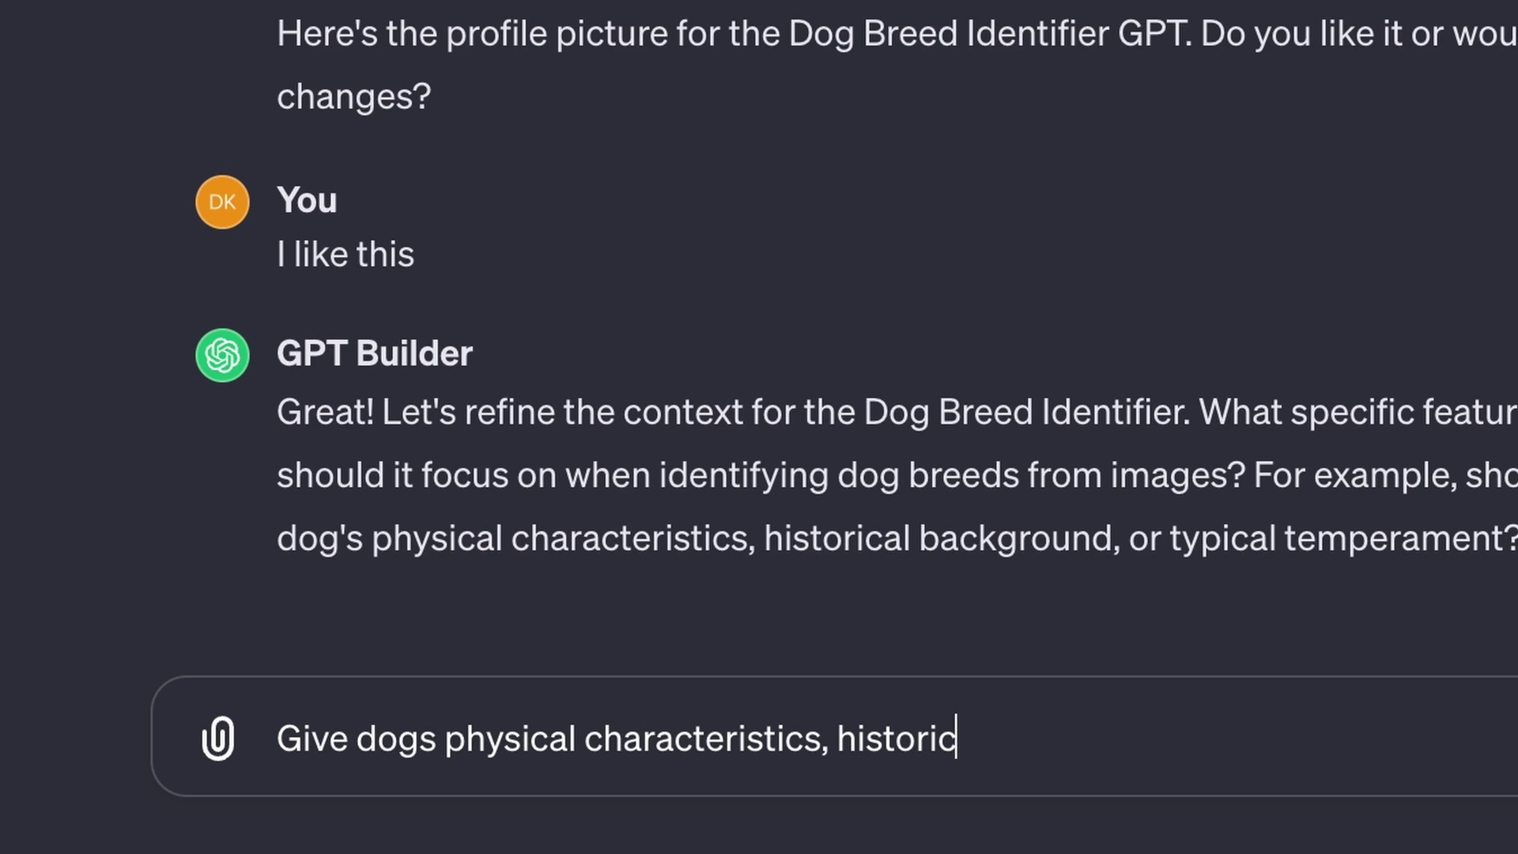
pyautogui.write('ackground, typical temper')
pyautogui.click(1288, 739)
pyautogui.write('al')
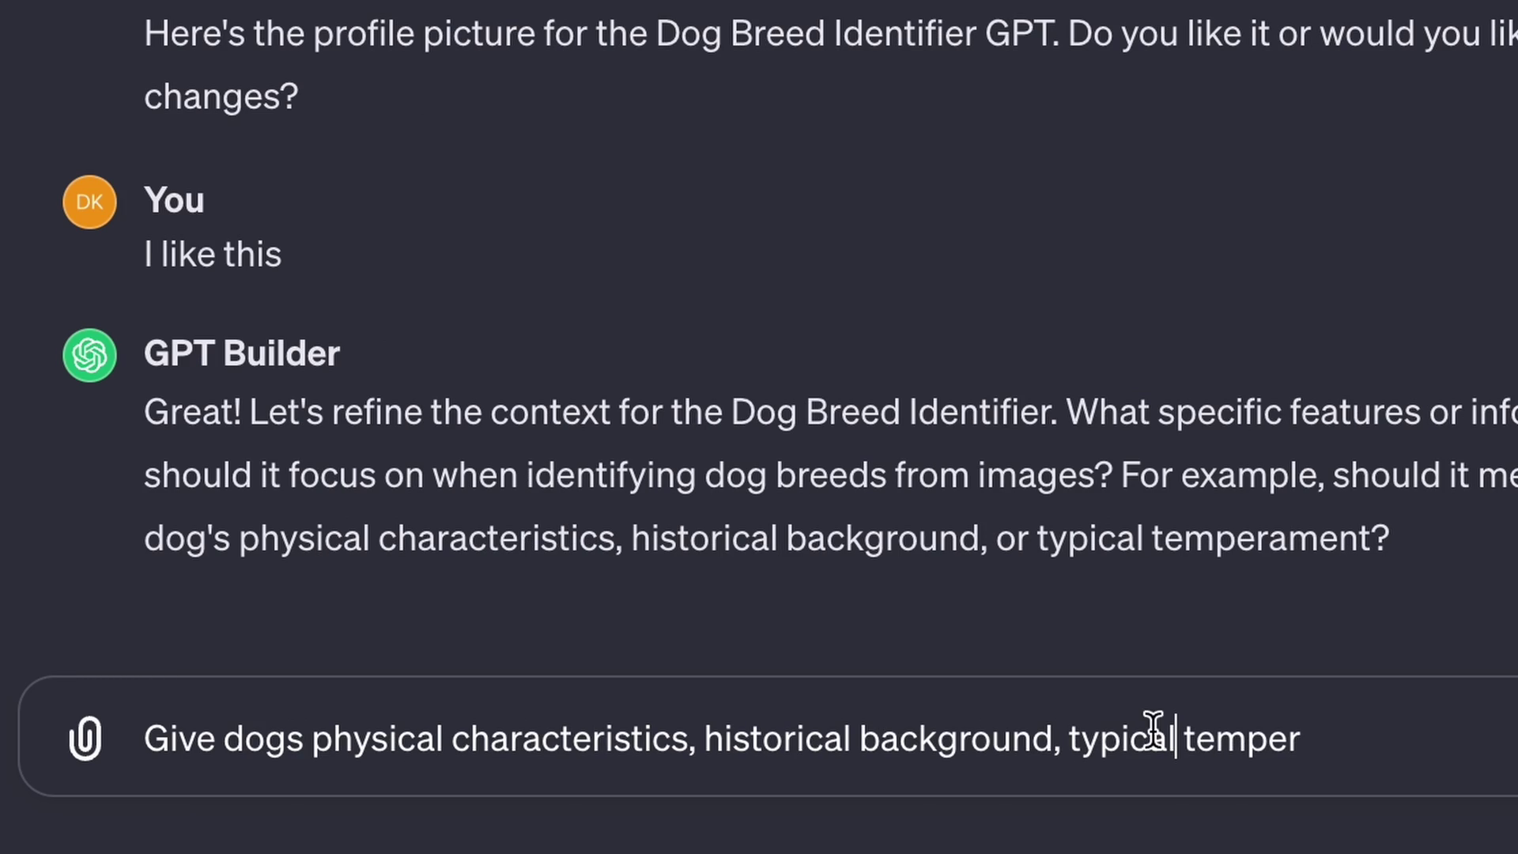
pyautogui.click(1461, 740)
pyautogui.write('ament, and include ')
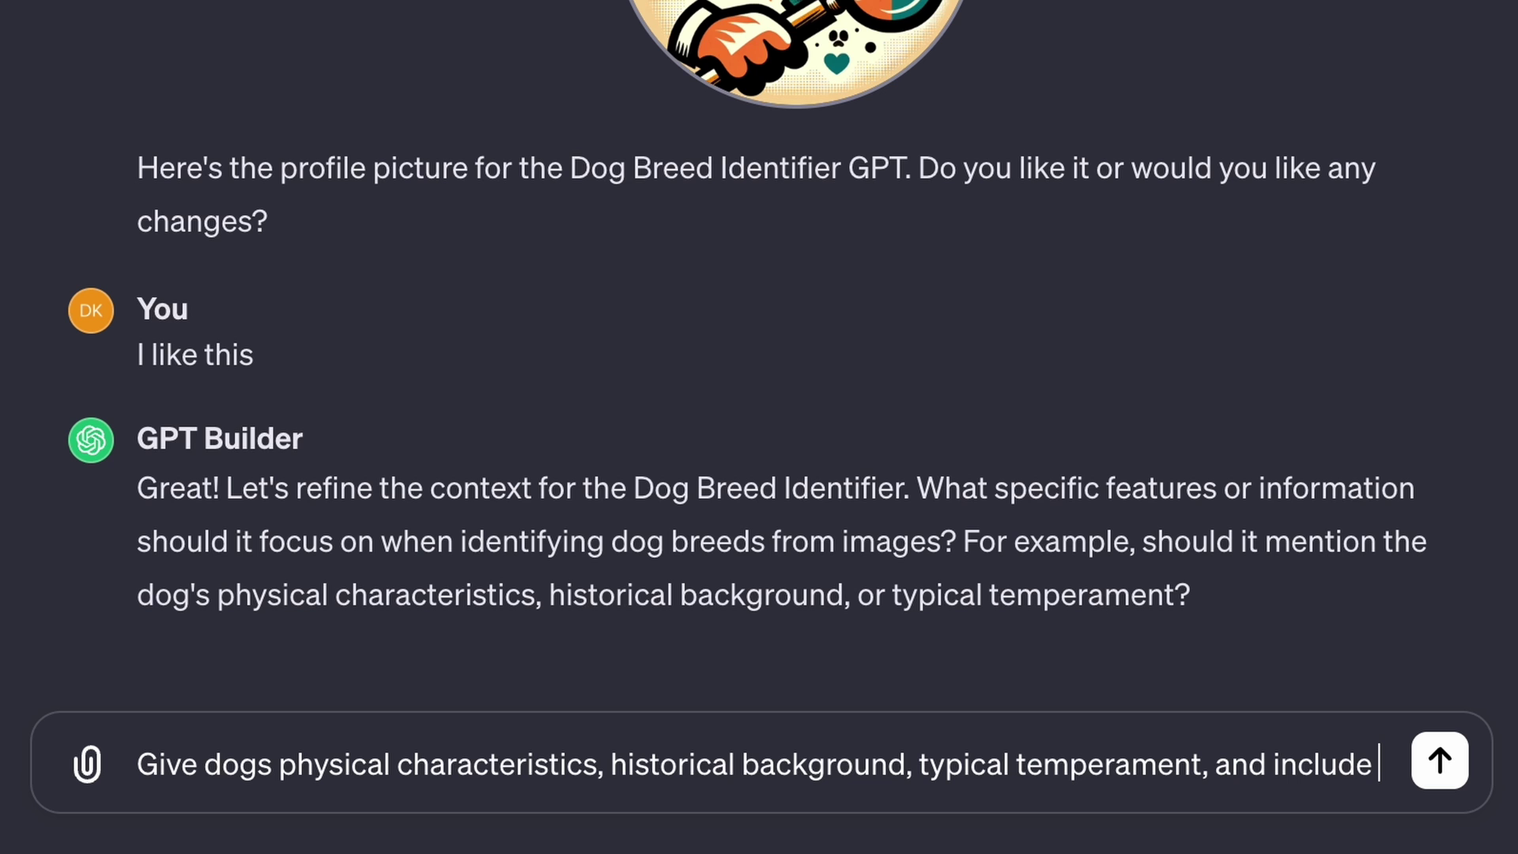
pyautogui.write('similar looking breeds')
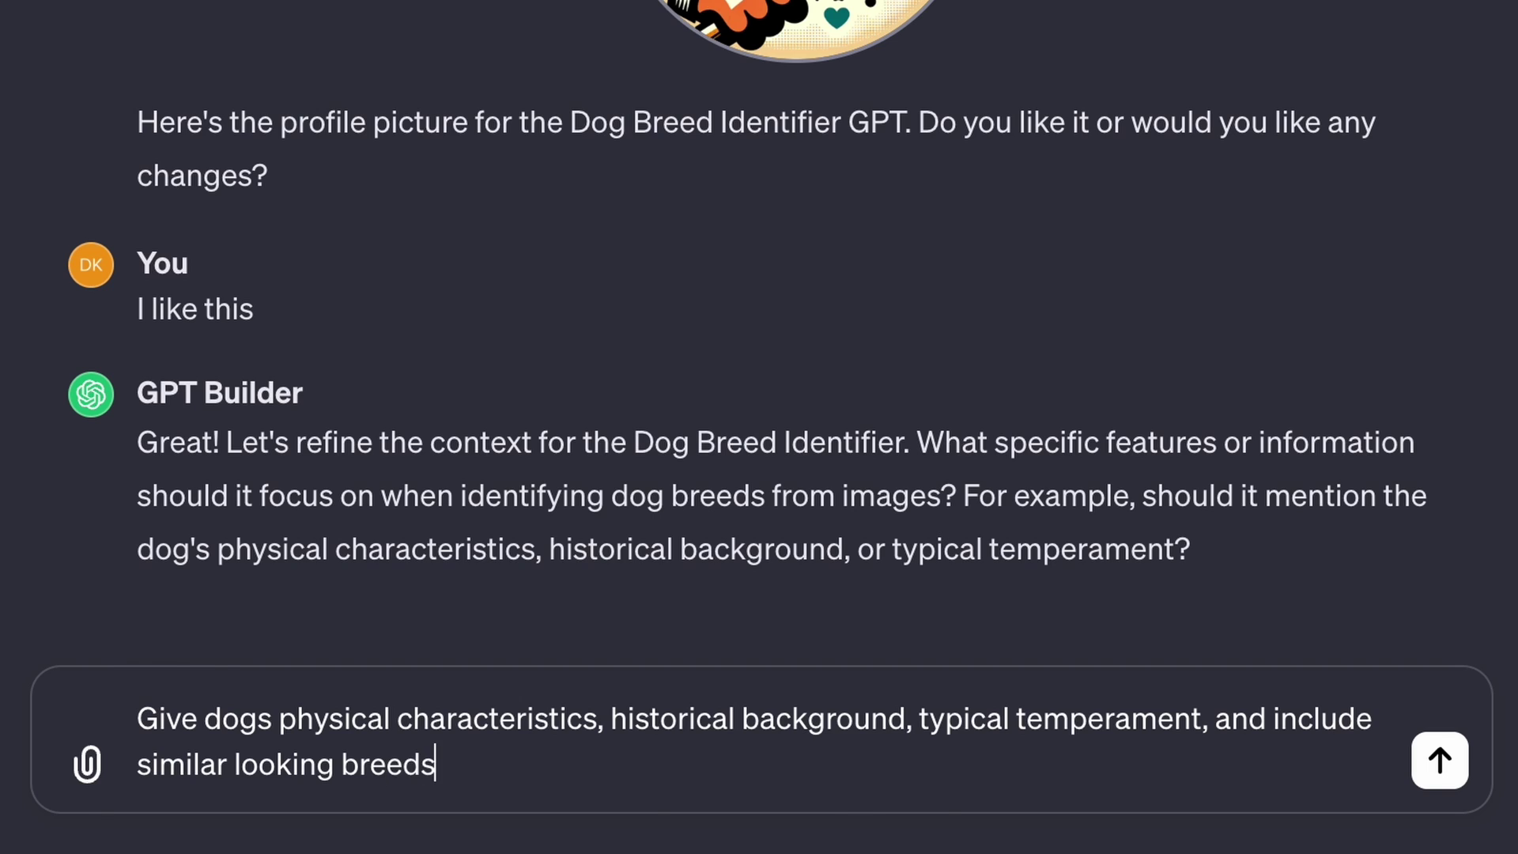
pyautogui.press('Return')
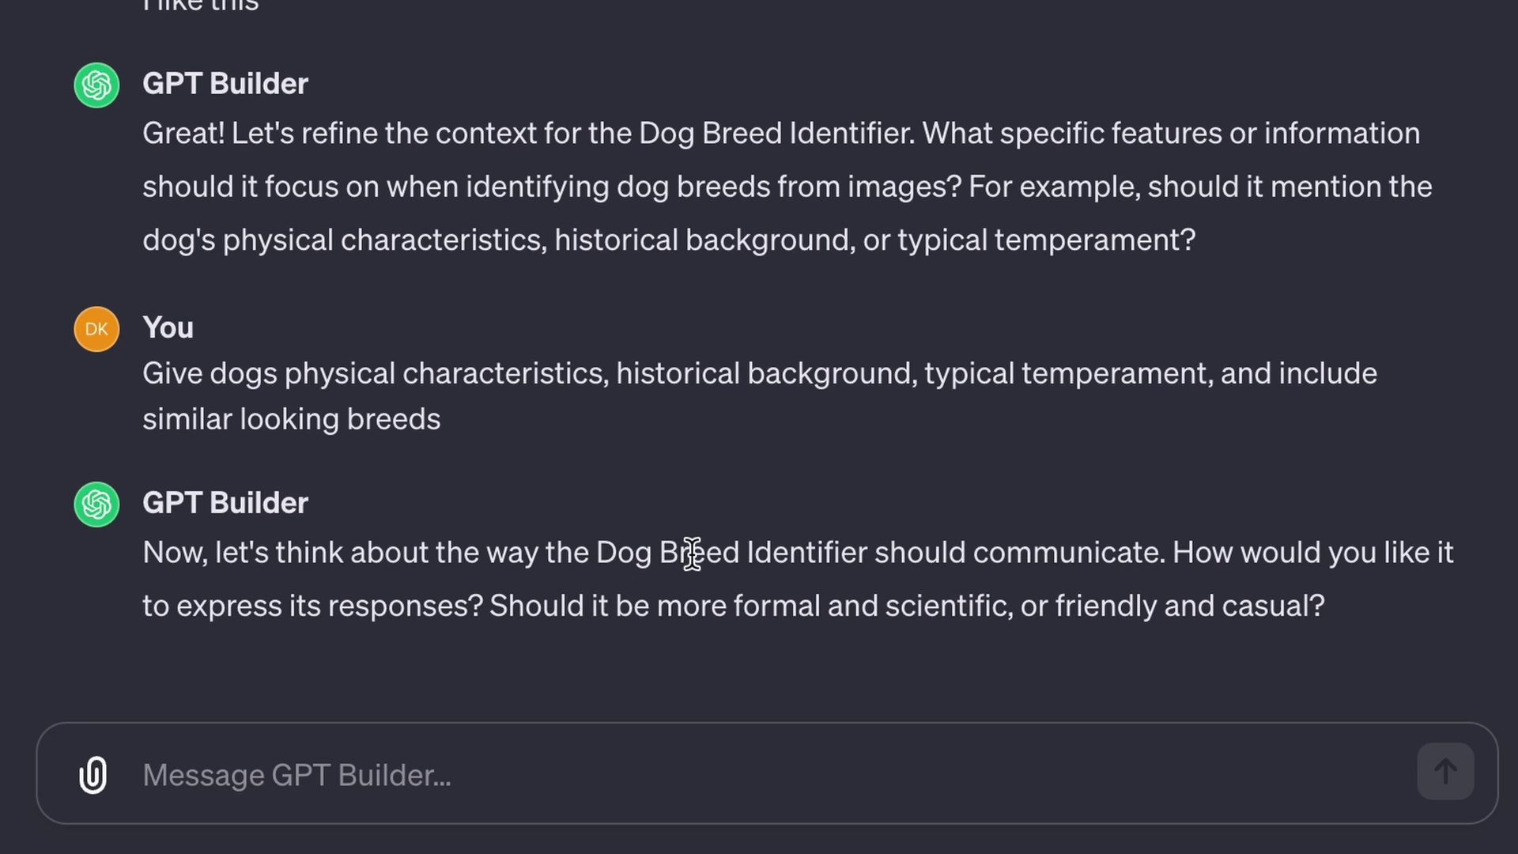
# Step: Highlight the builder's formal-or-casual tone question while reading it
pyautogui.moveTo(706, 551); pyautogui.dragTo(1156, 546)
pyautogui.click(1156, 546)
pyautogui.moveTo(586, 605); pyautogui.dragTo(1138, 606)
pyautogui.click(1139, 606)
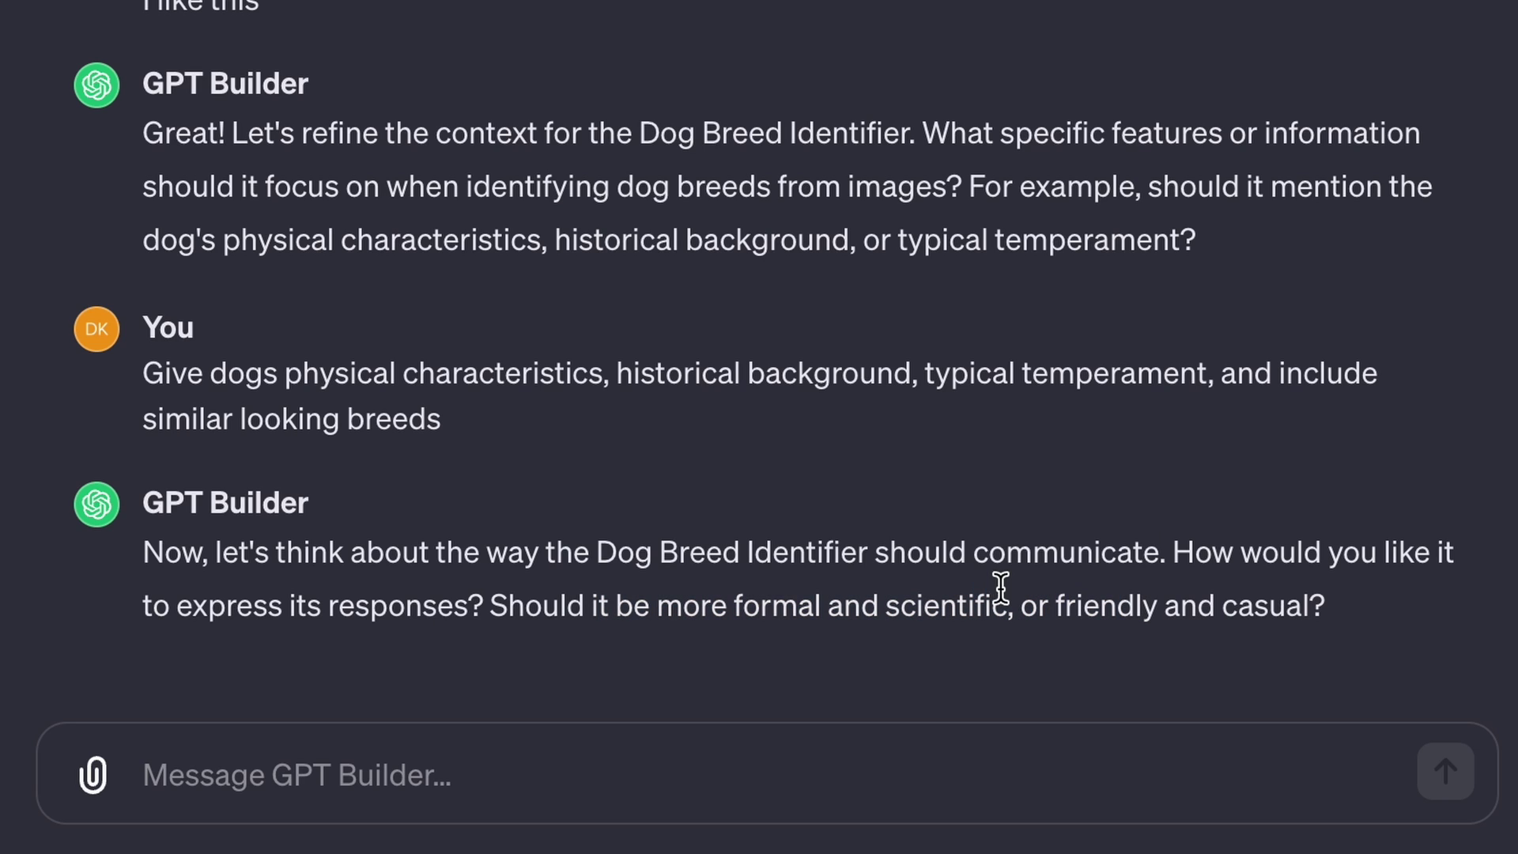
pyautogui.write('Friendly a')
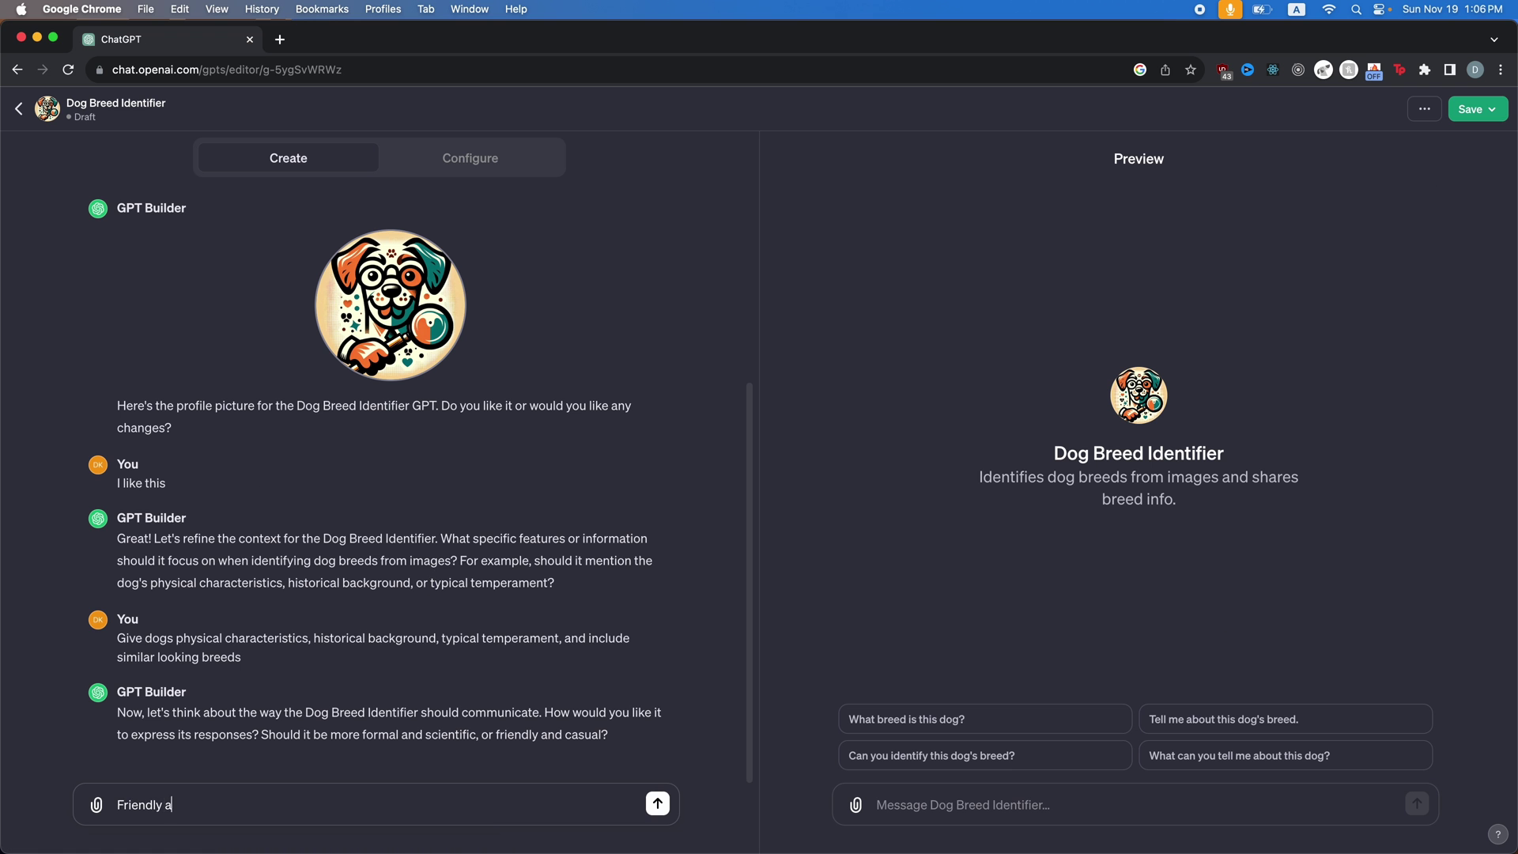
pyautogui.write('nd casual')
pyautogui.press('Return')
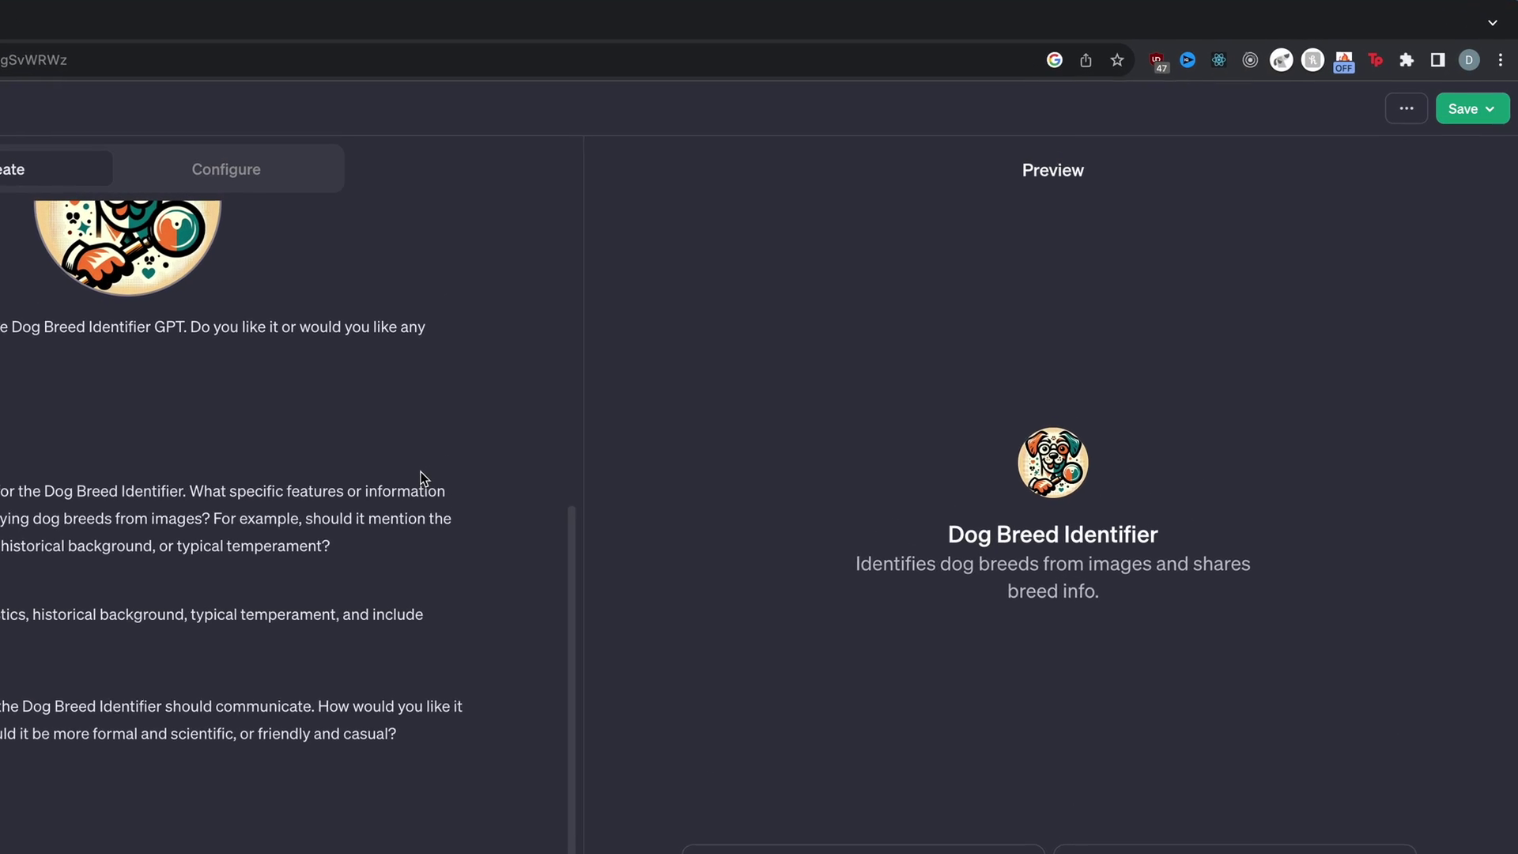
pyautogui.click(1406, 110)
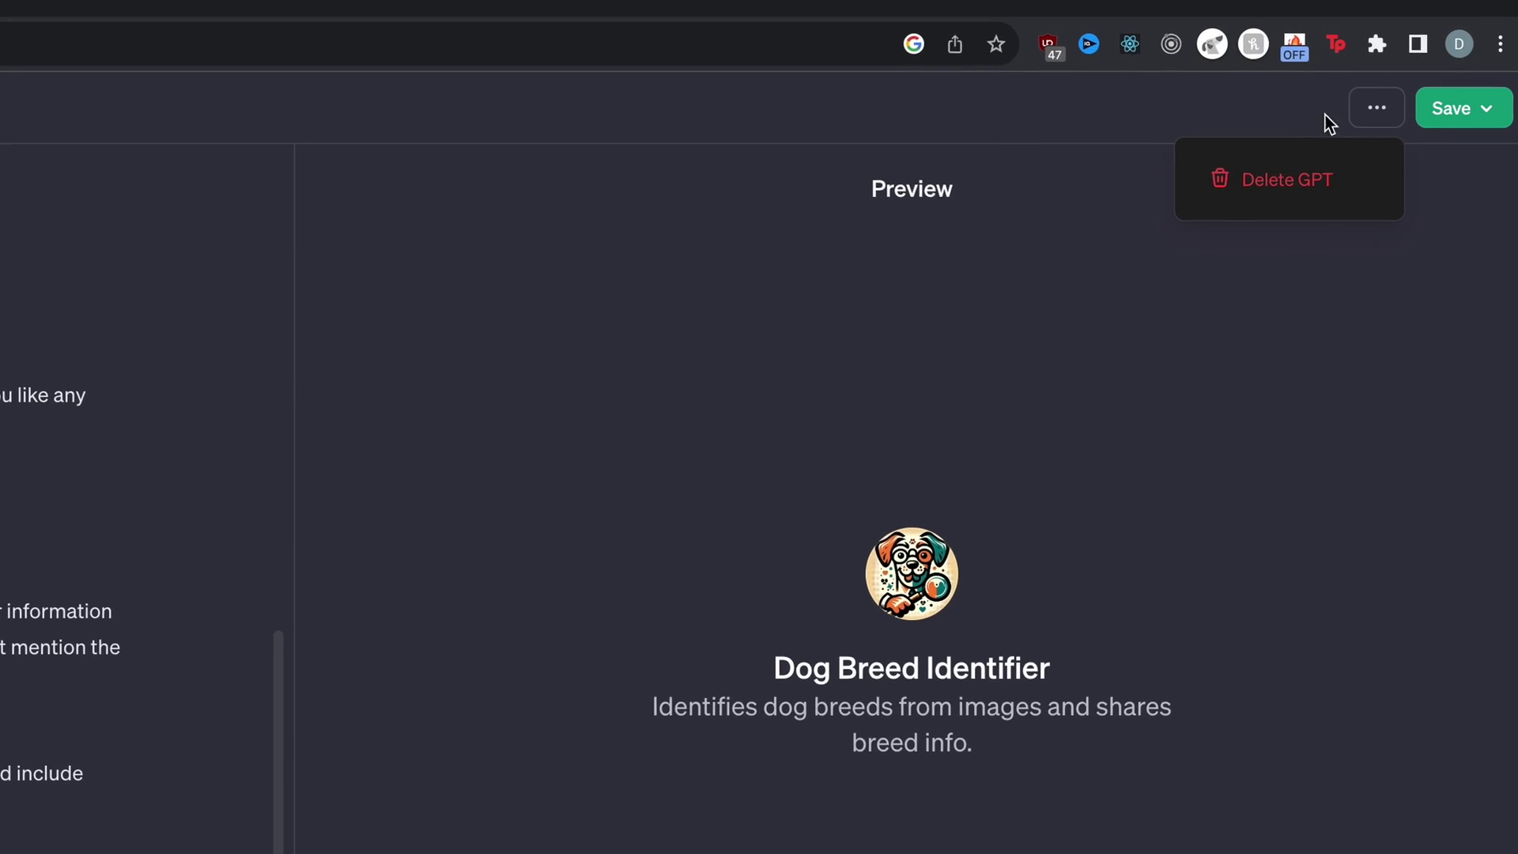
pyautogui.click(1494, 119)
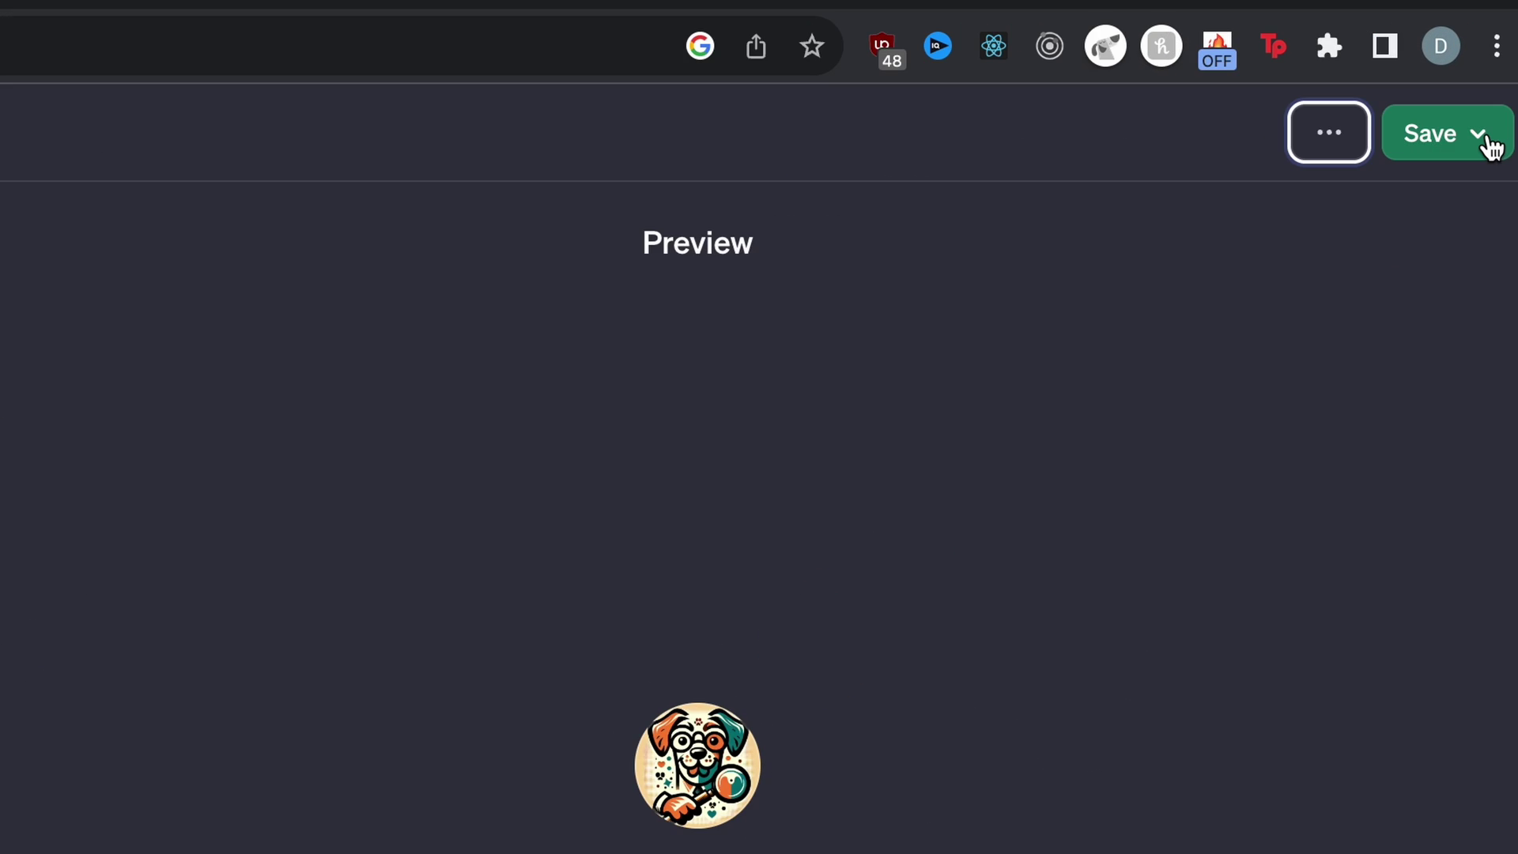
pyautogui.click(1495, 119)
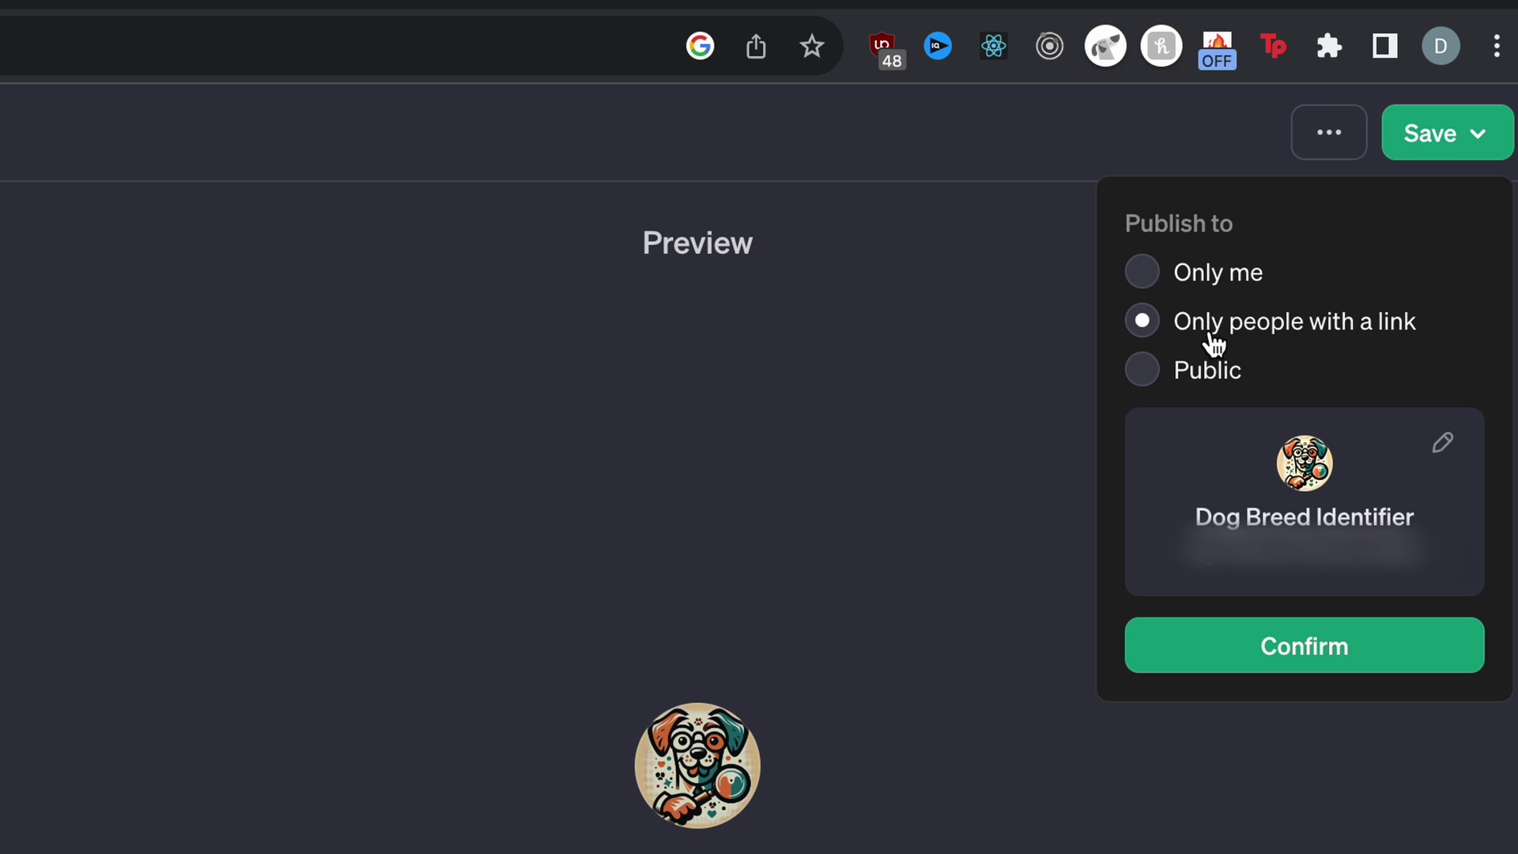
pyautogui.moveTo(1208, 387)
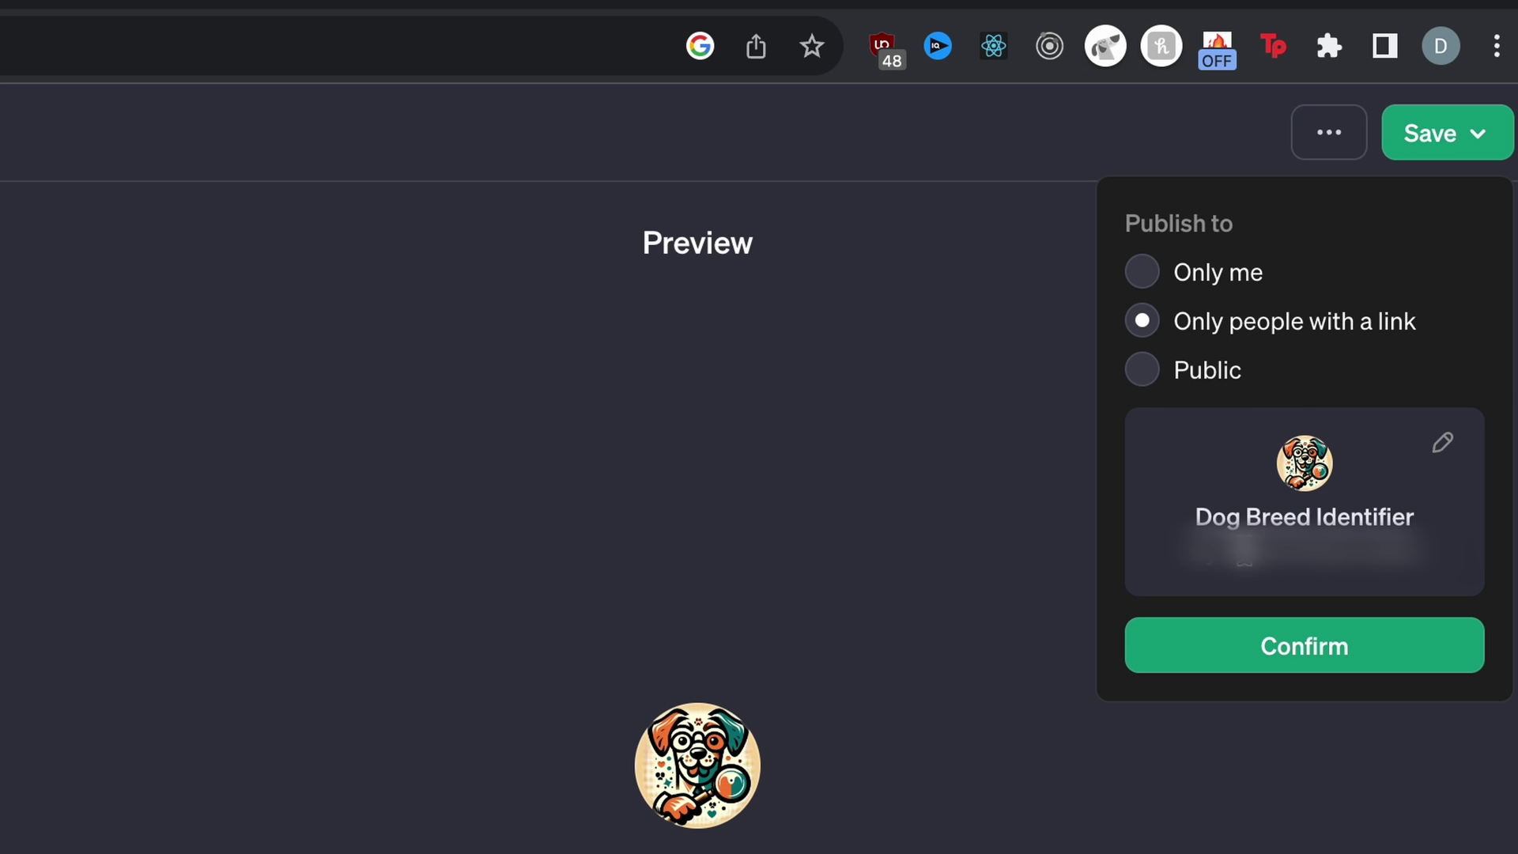
pyautogui.click(931, 453)
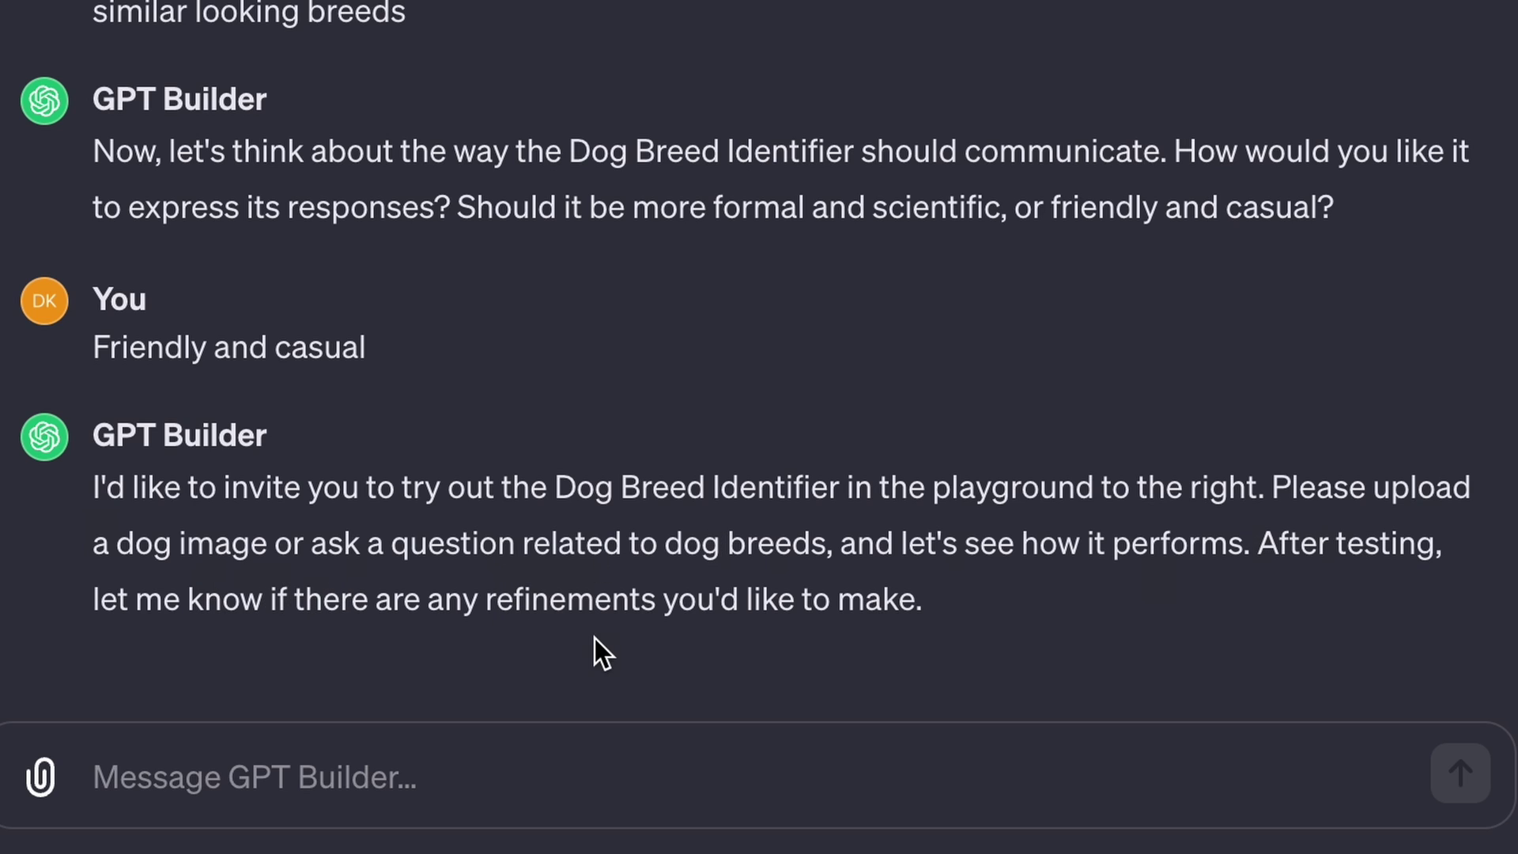
# Step: Search Google Images for 'shiba' and save the Britannica Shiba Inu photo to the computer
pyautogui.press('super+t')
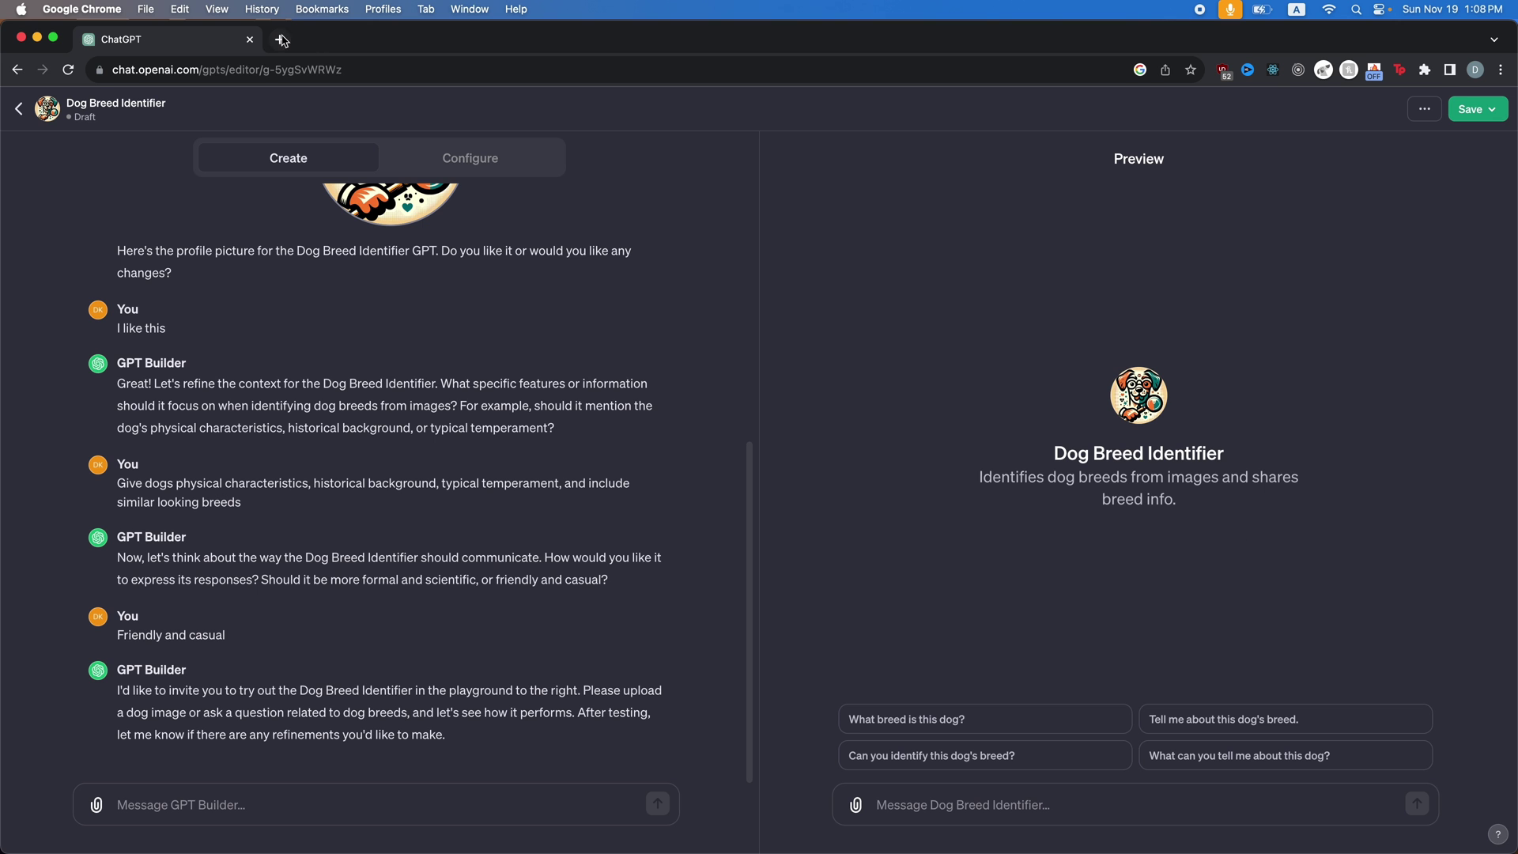
pyautogui.write('shiba')
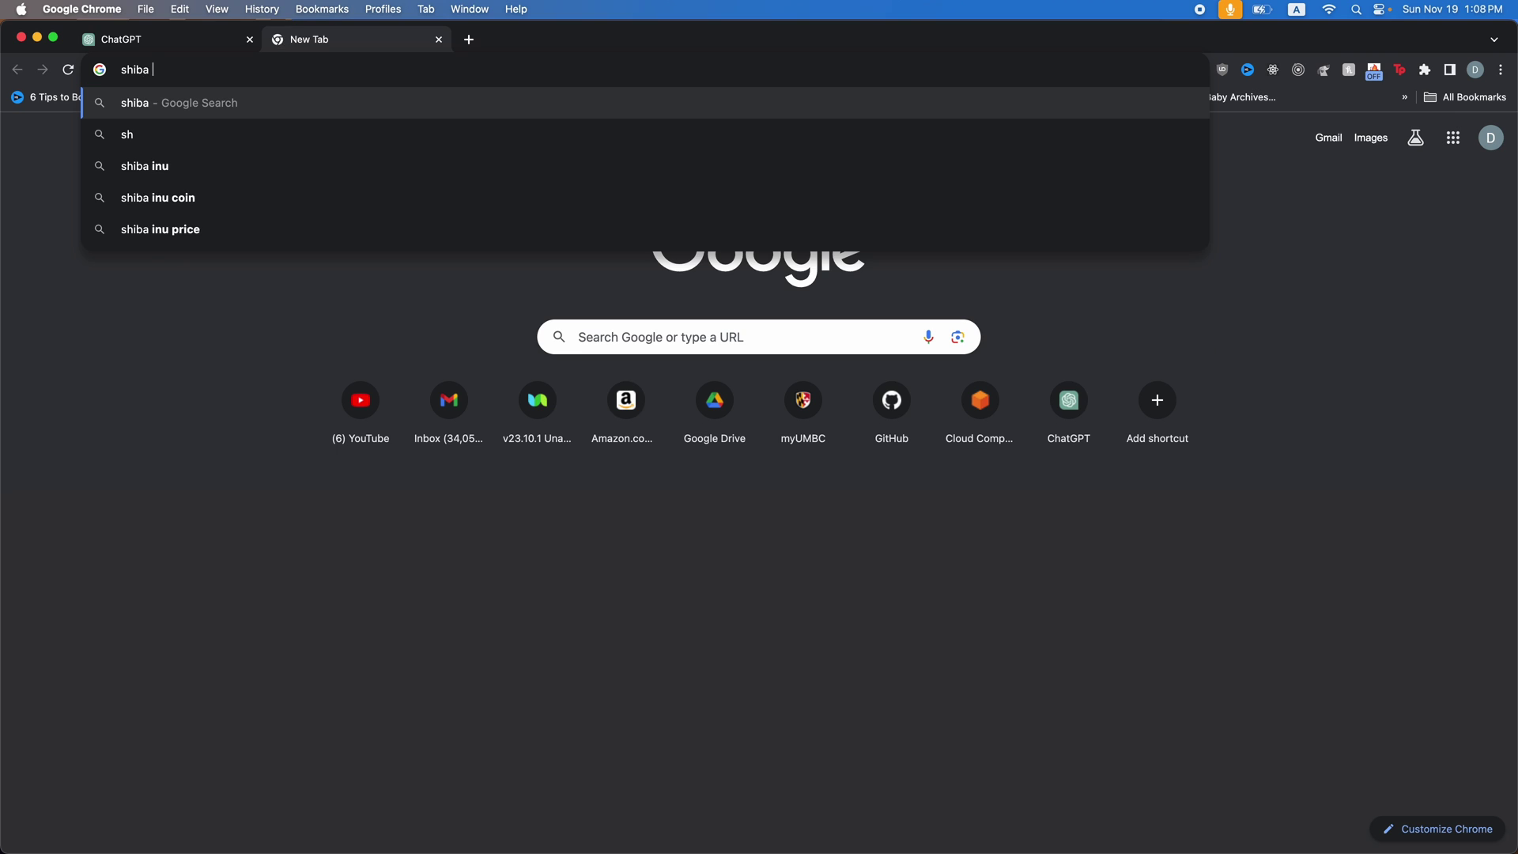
pyautogui.press('Return')
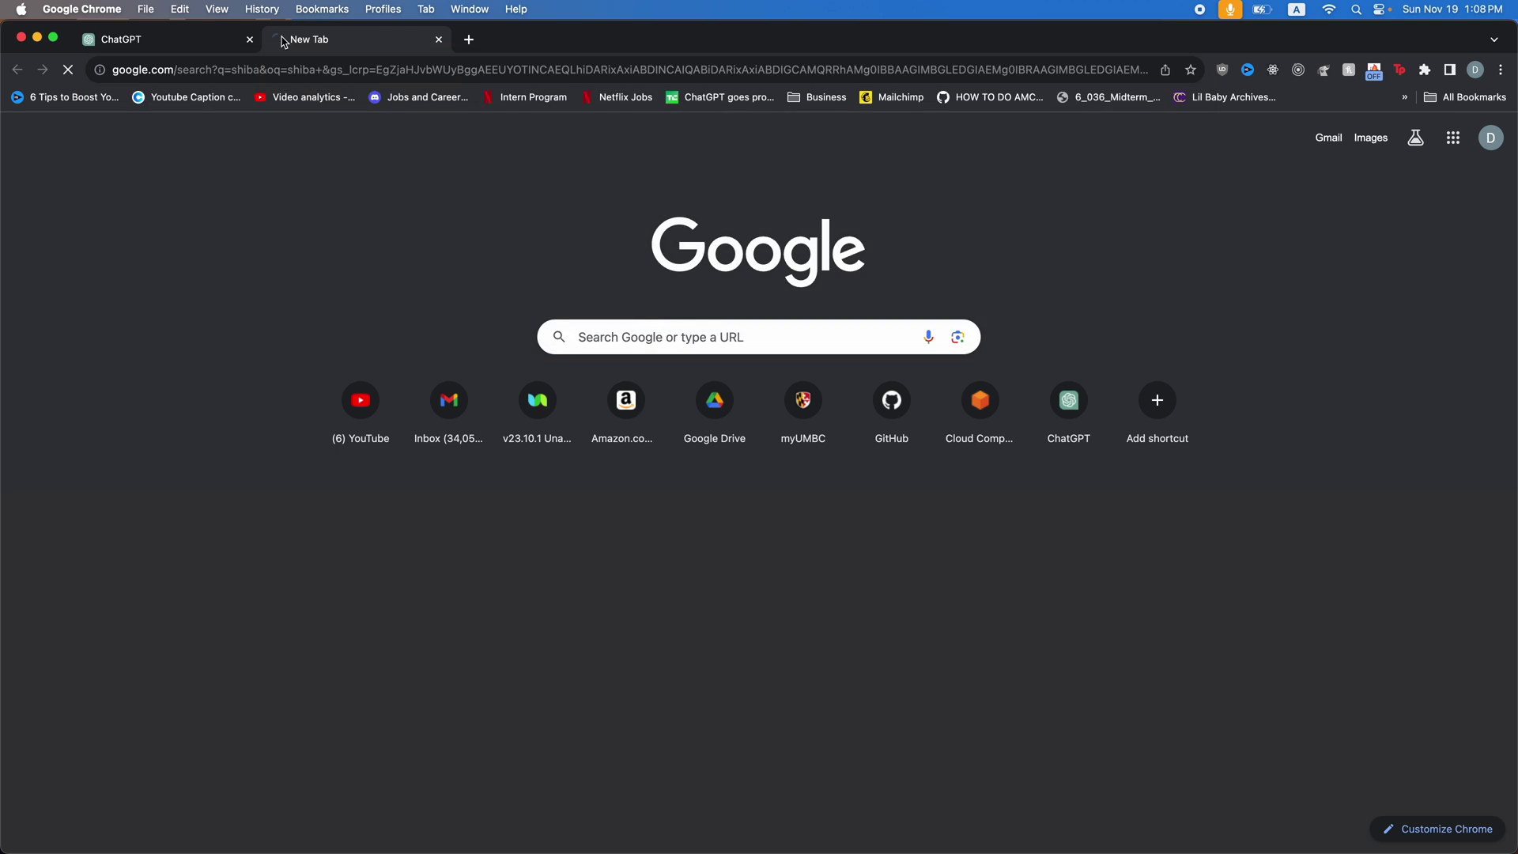
pyautogui.click(210, 179)
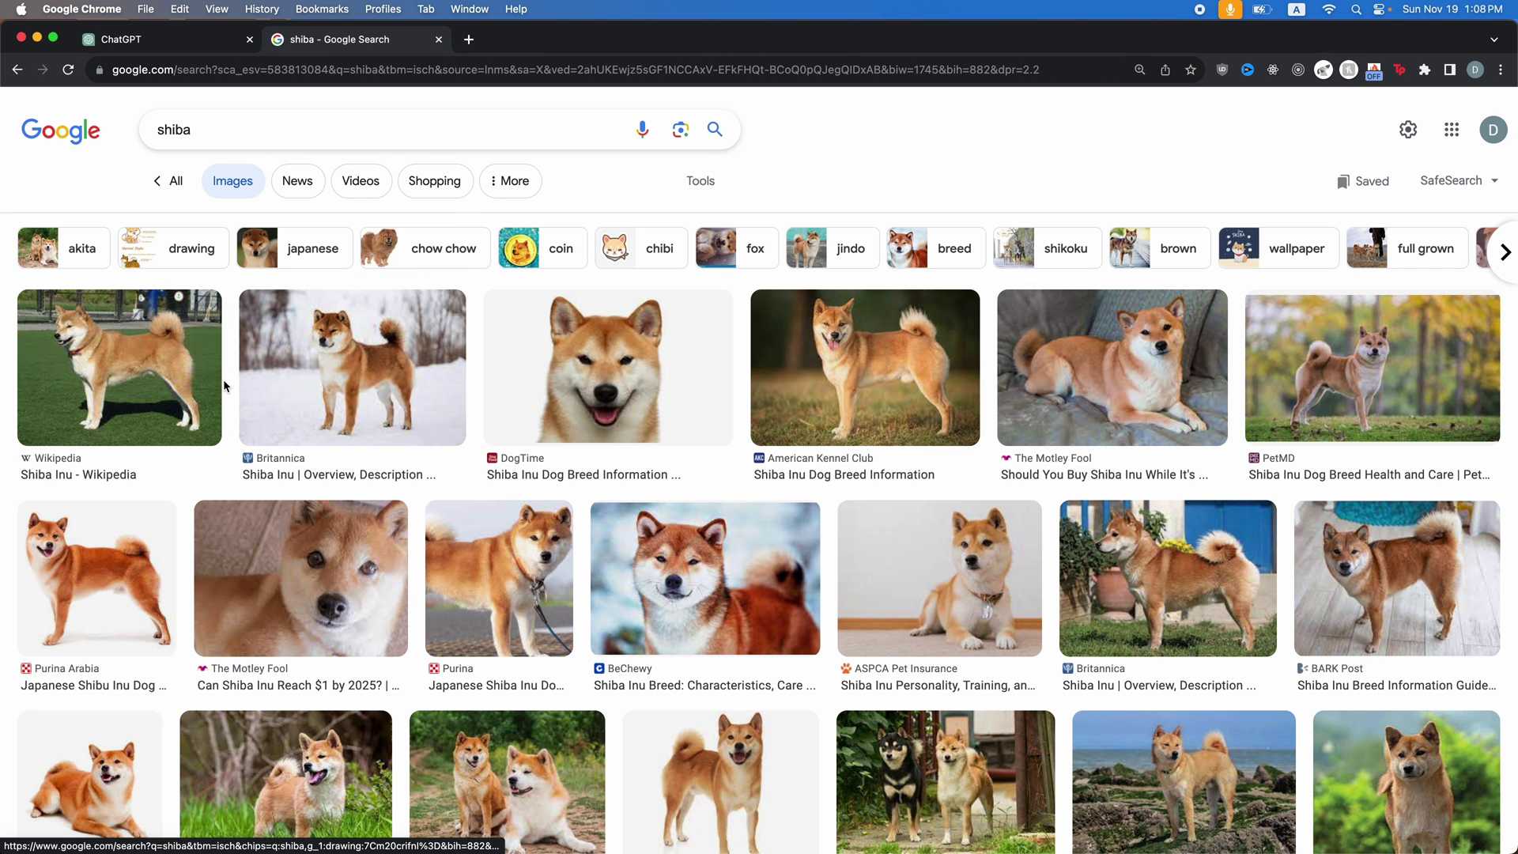
pyautogui.click(352, 368)
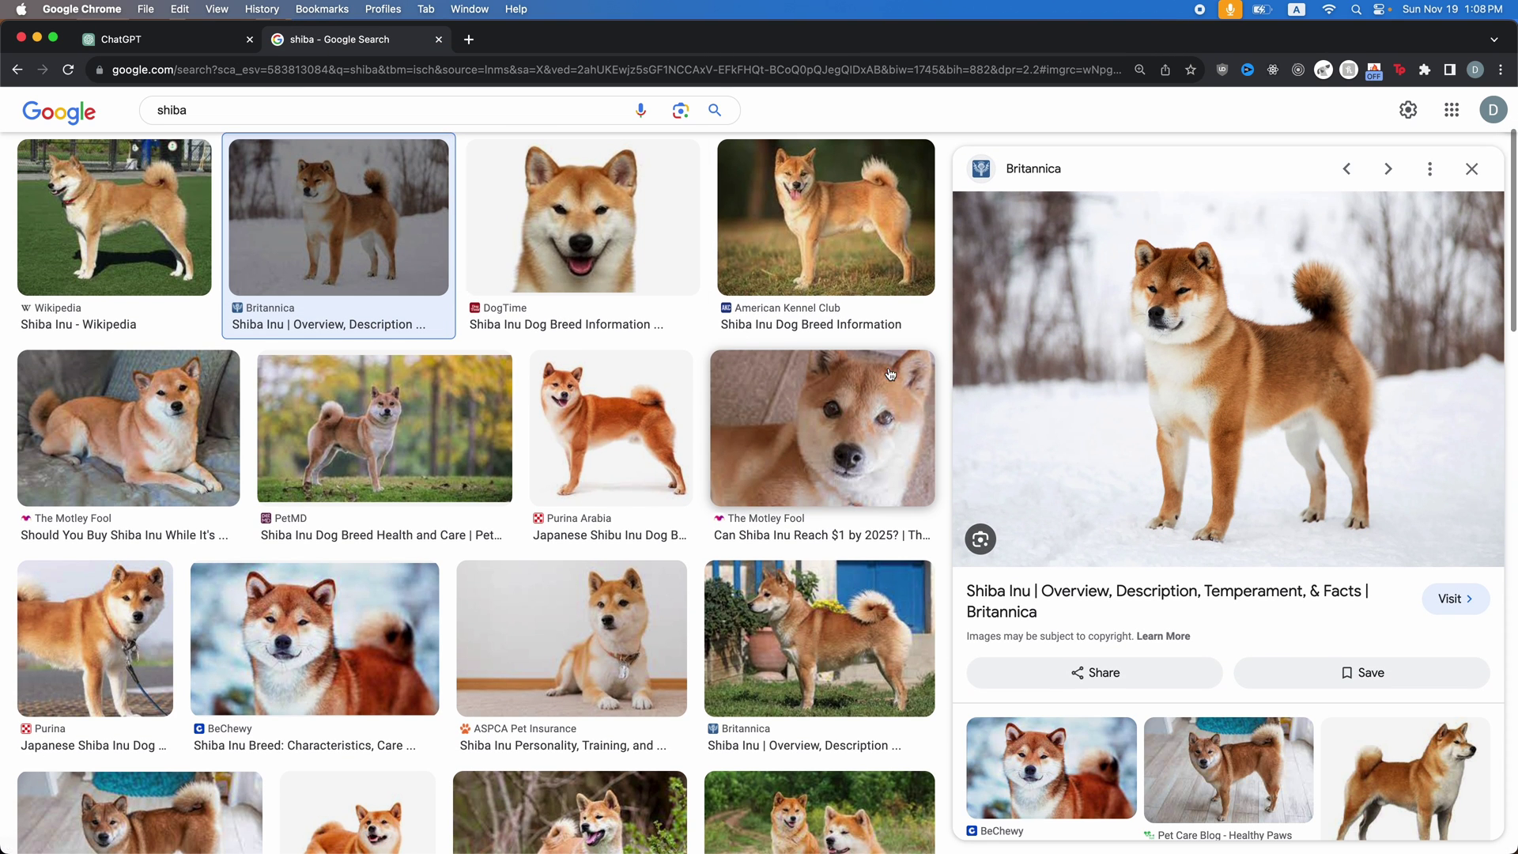
pyautogui.rightClick(1152, 304)
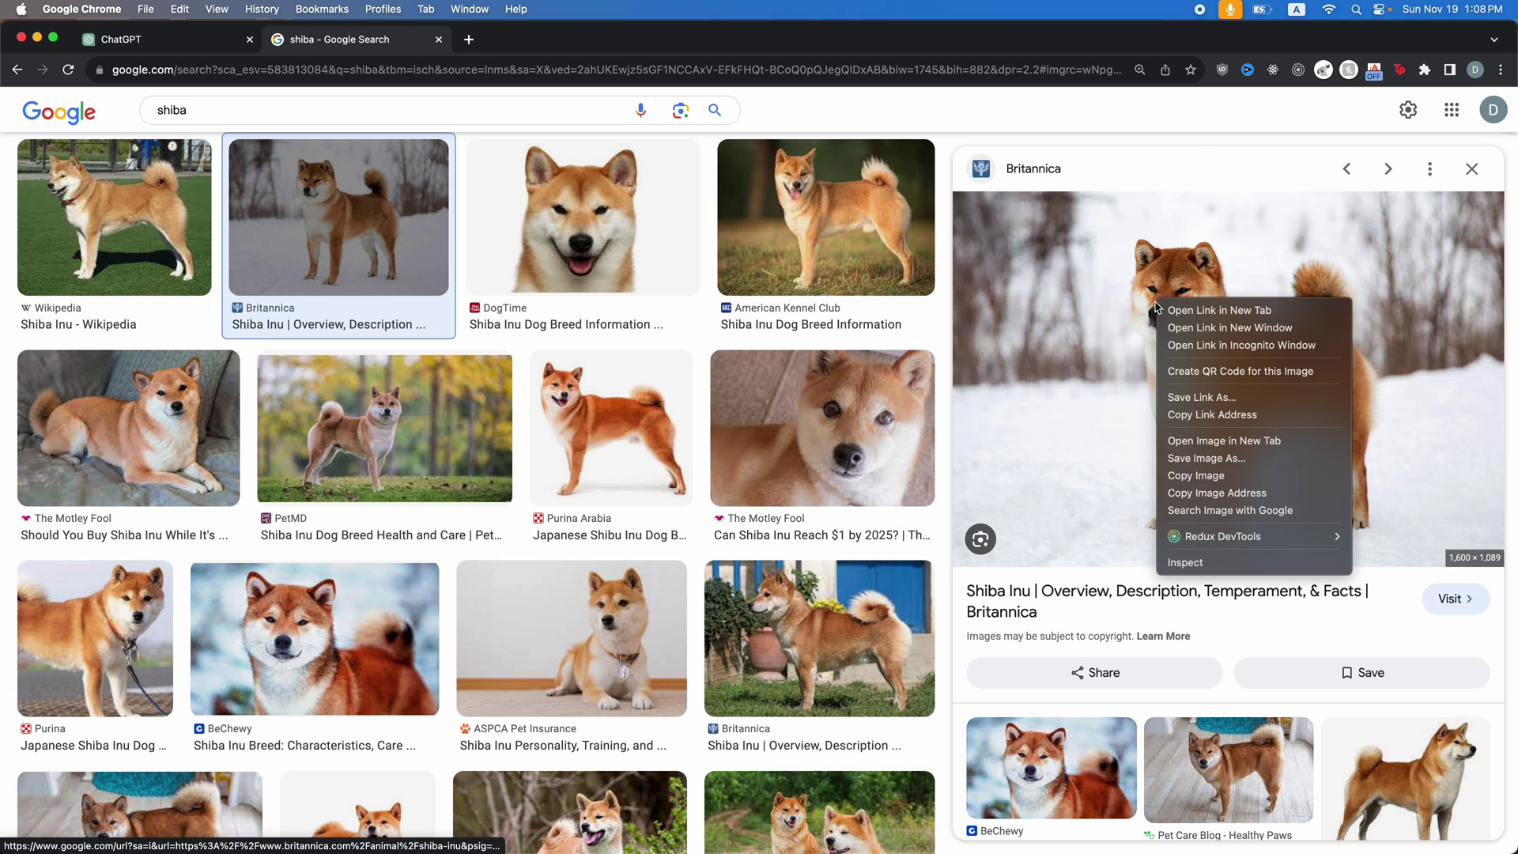
pyautogui.click(1221, 458)
pyautogui.click(1388, 103)
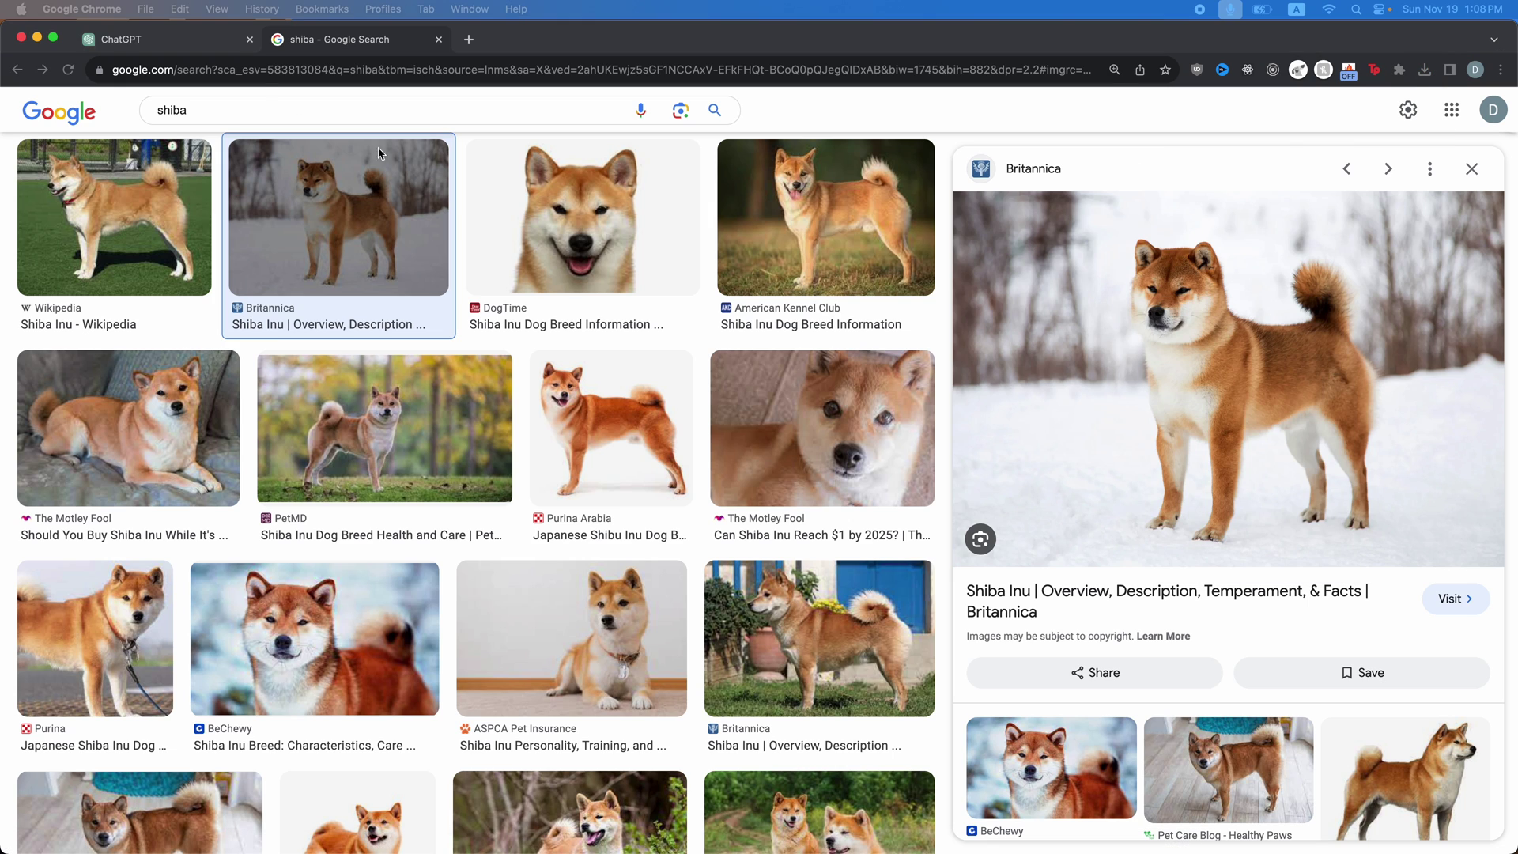
pyautogui.click(176, 47)
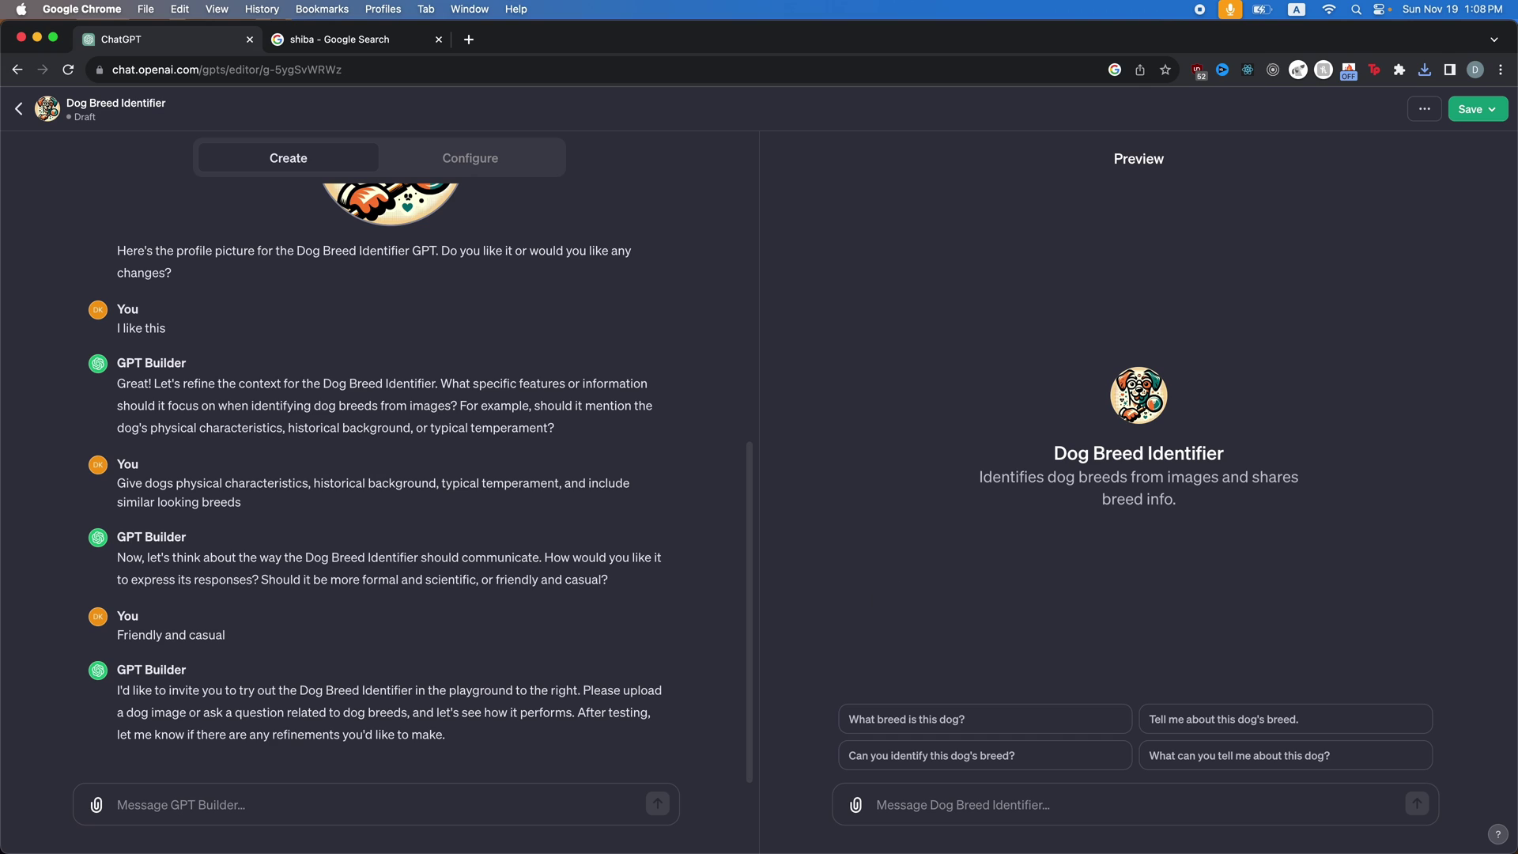
# Step: Attach the Shiba photo in Preview, ask 'What breed is this dog?', and read the Shiba Inu reply
pyautogui.moveTo(1138, 850); pyautogui.dragTo(1027, 482)
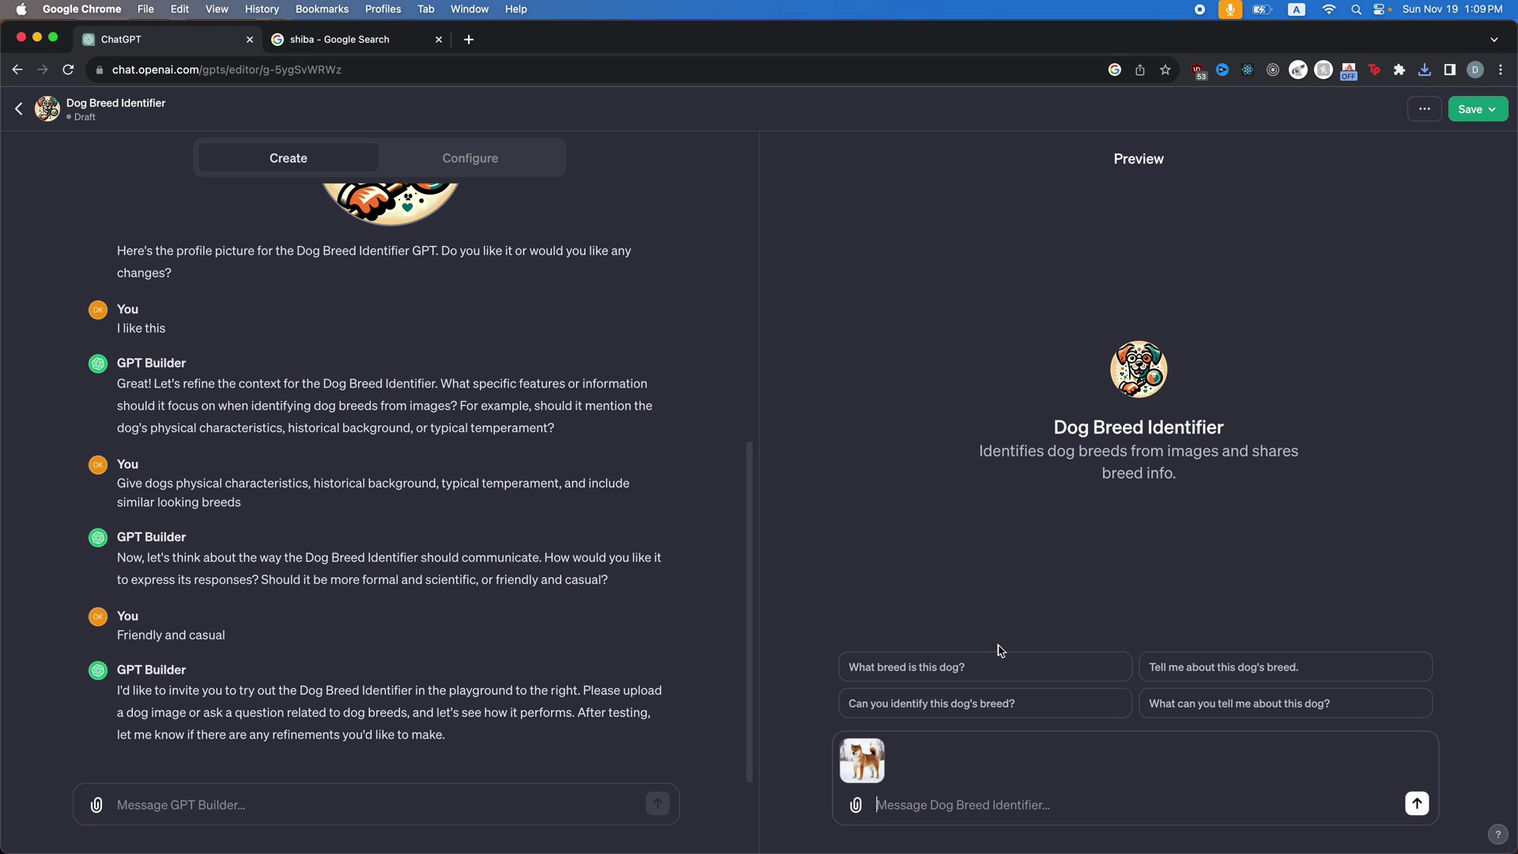
pyautogui.click(945, 666)
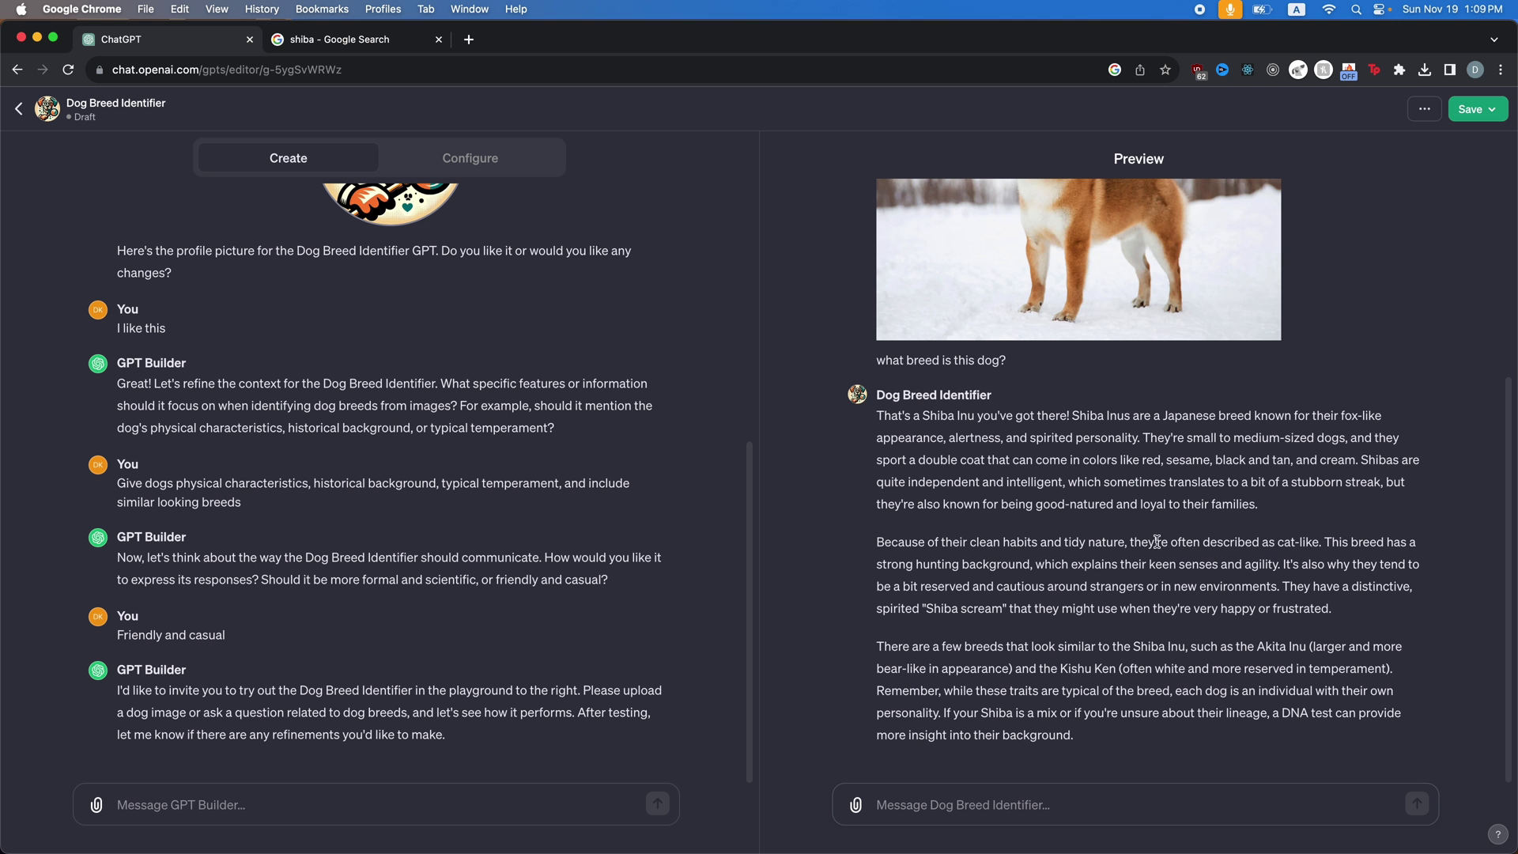
pyautogui.moveTo(918, 341); pyautogui.dragTo(1197, 354)
pyautogui.click(1317, 547)
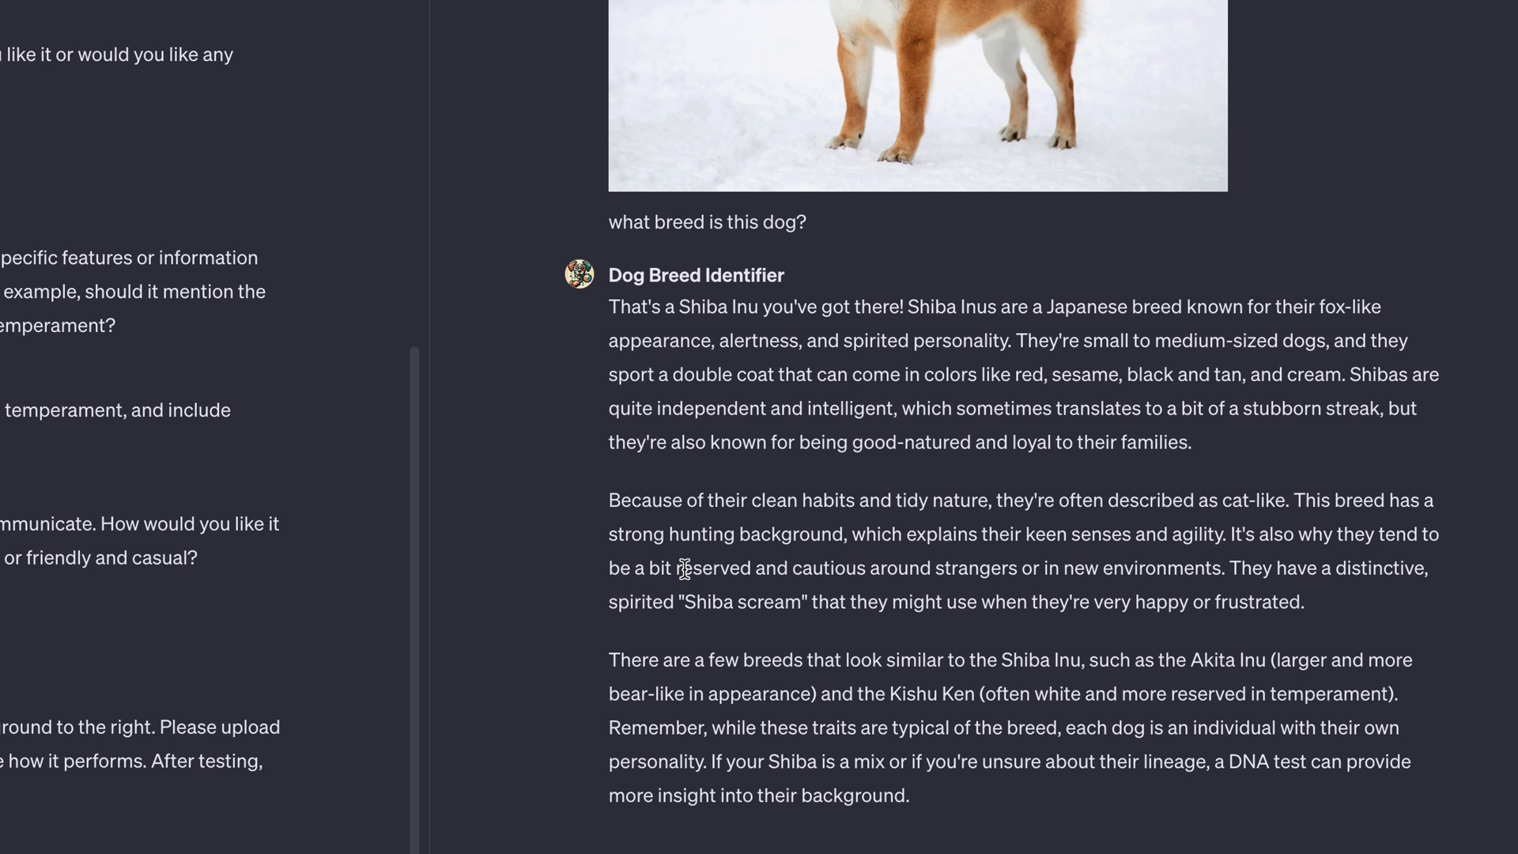
pyautogui.moveTo(1078, 645); pyautogui.dragTo(1124, 643)
pyautogui.moveTo(989, 654); pyautogui.dragTo(1091, 660)
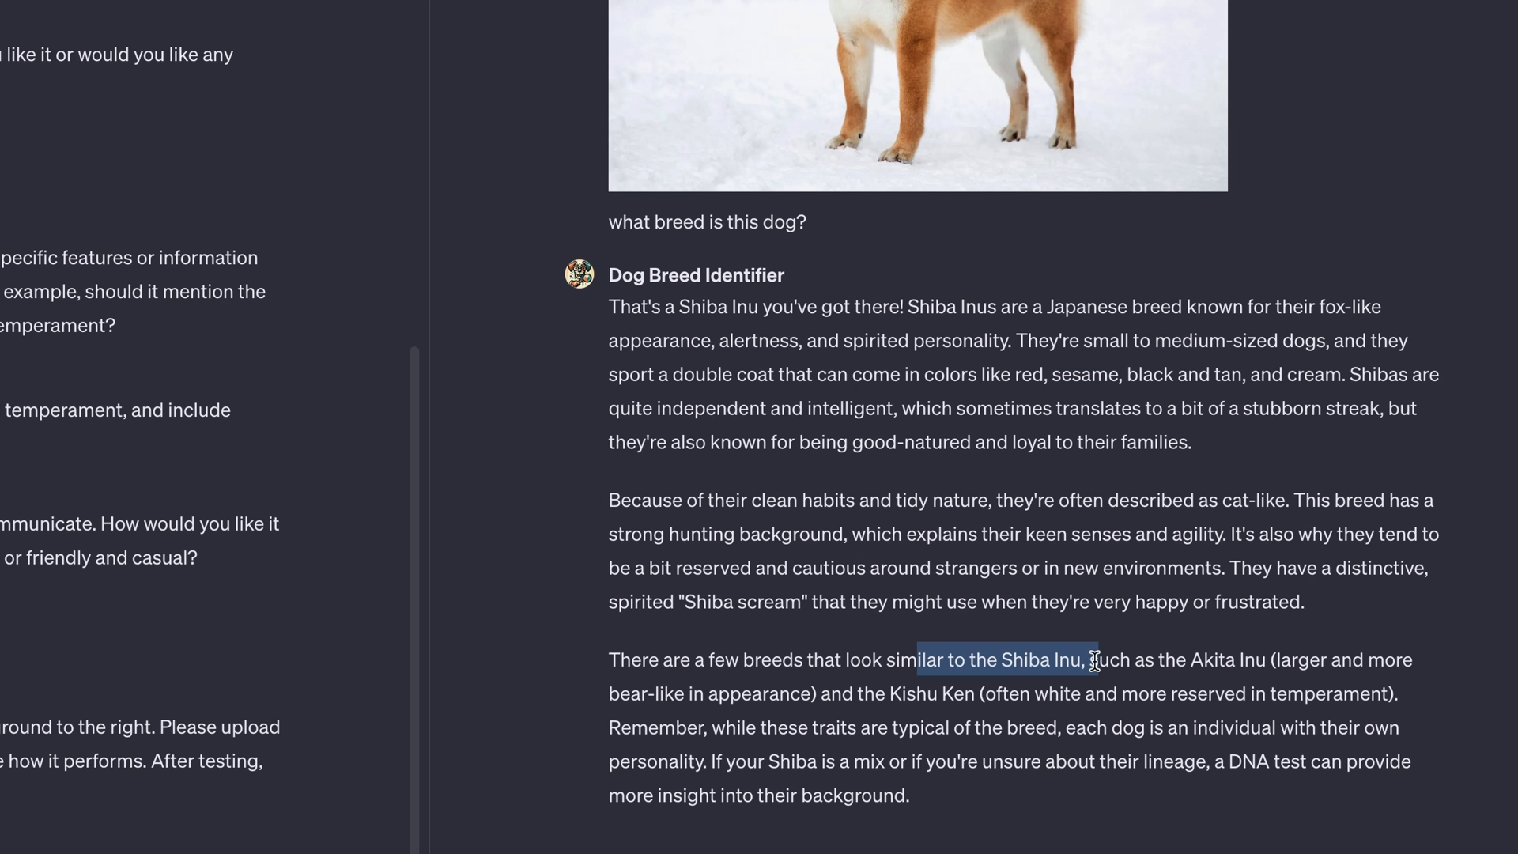
pyautogui.click(1091, 659)
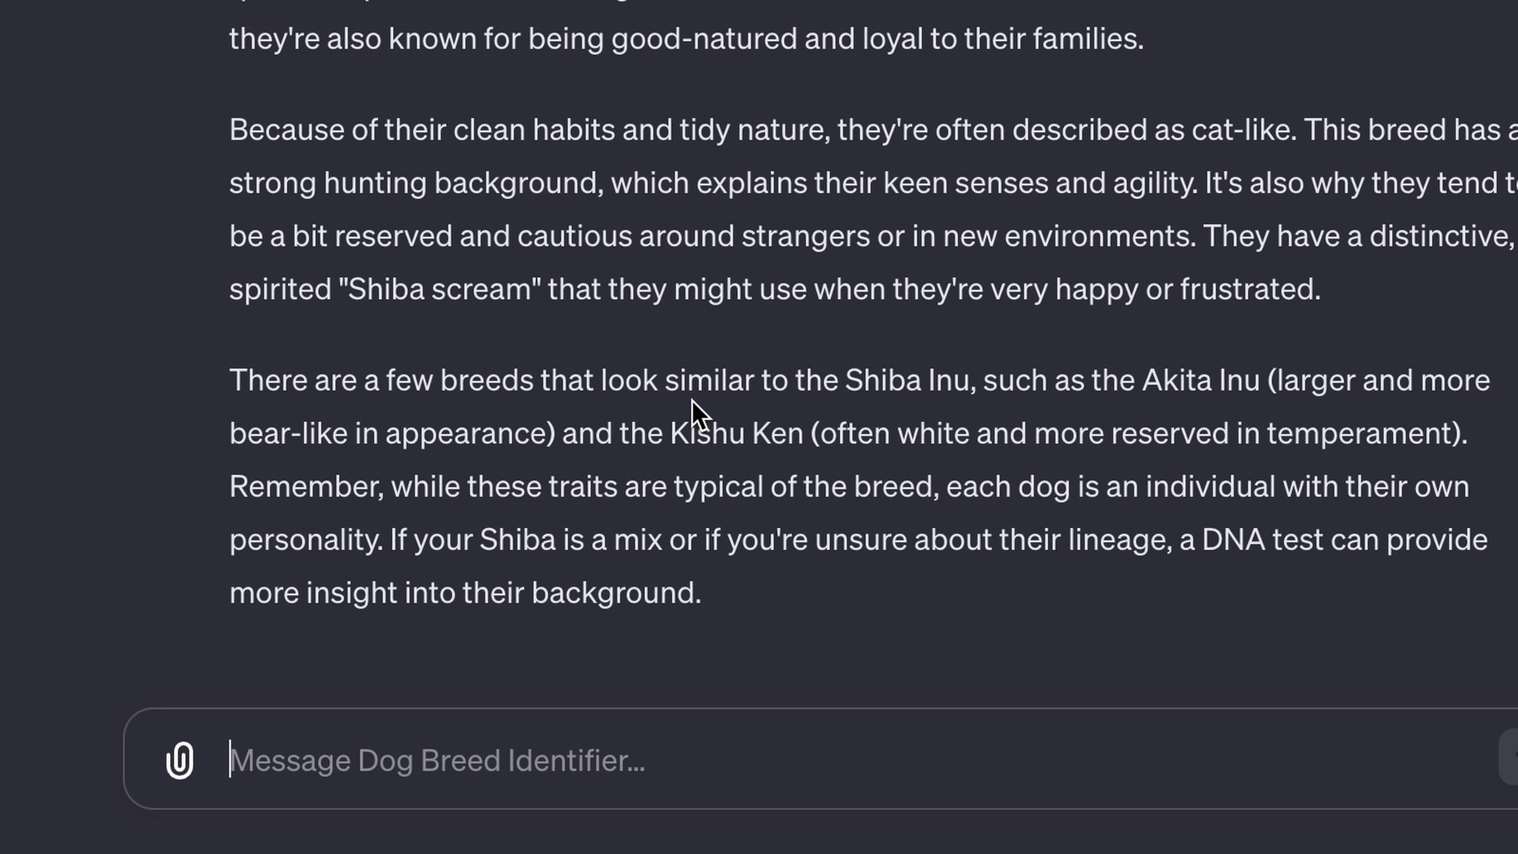
# Step: Send 'show me the ones that look similar', then 'show me pictures of these dogs'
pyautogui.write('show me the o')
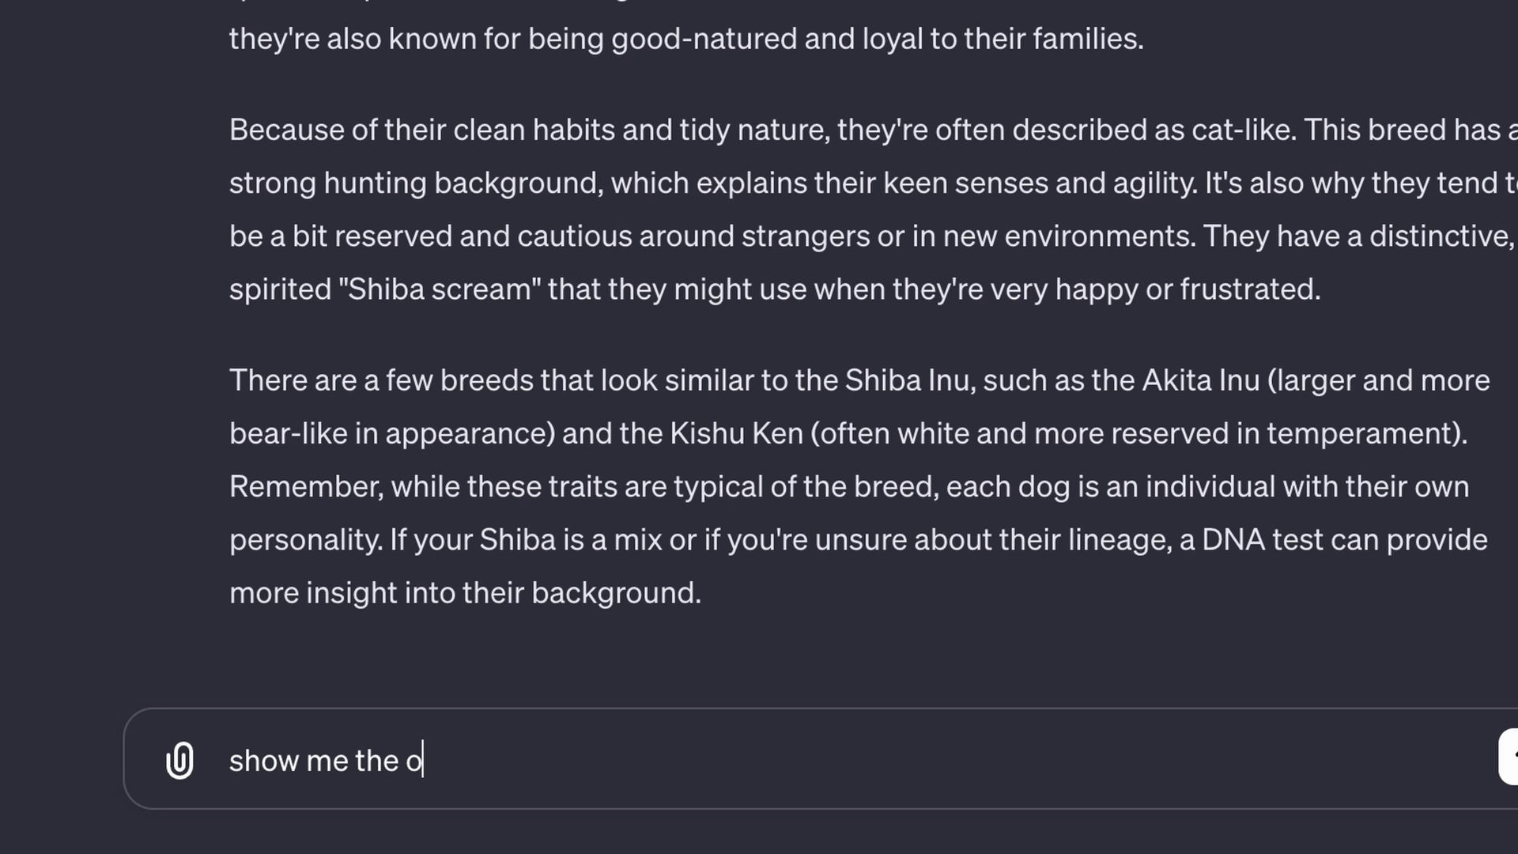
pyautogui.write('nes that look simi')
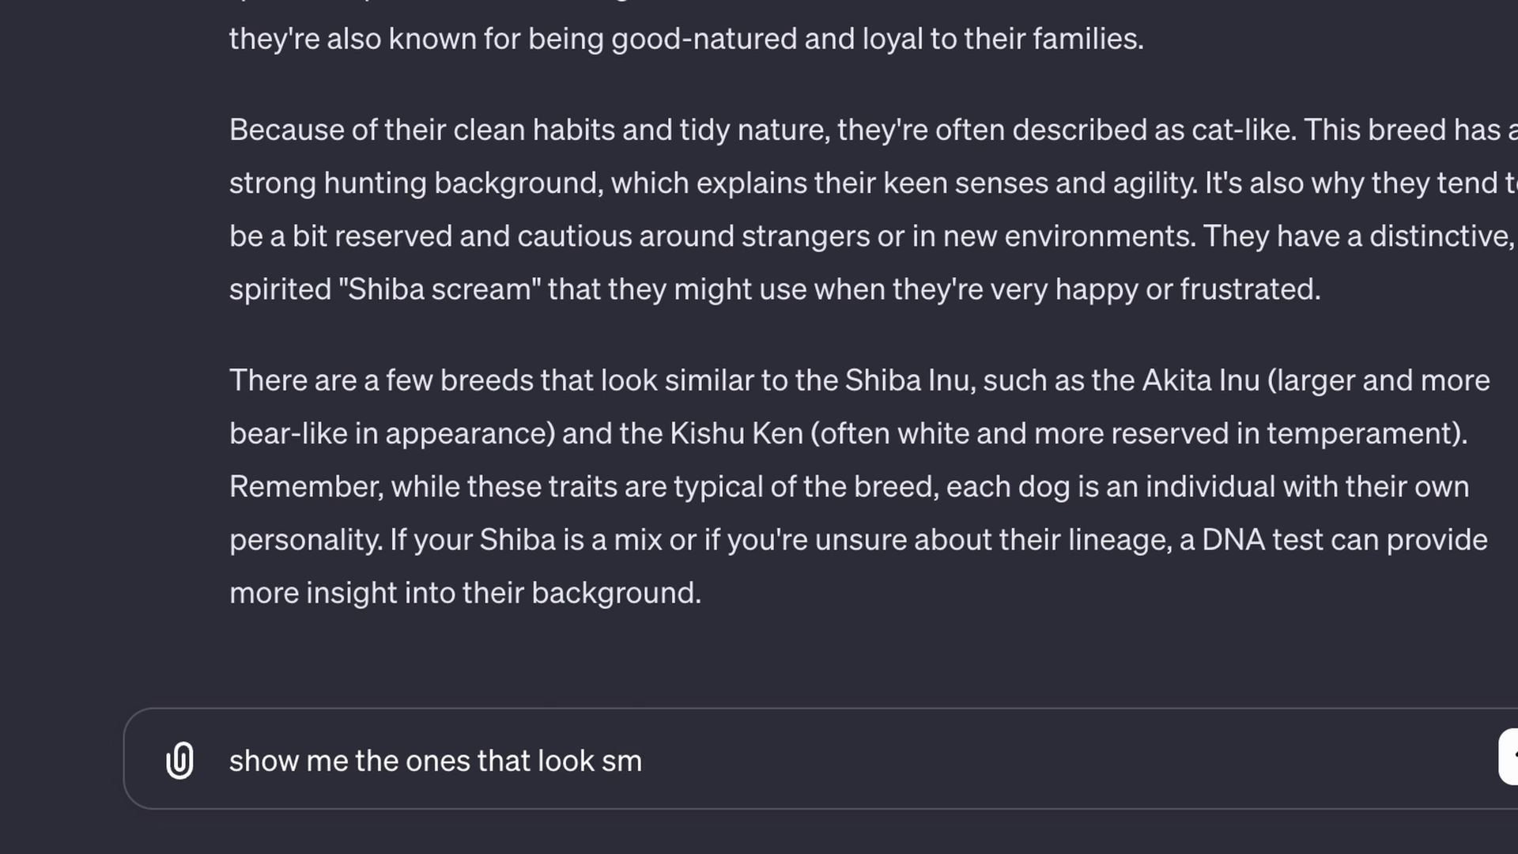
pyautogui.write('lar')
pyautogui.press('Return')
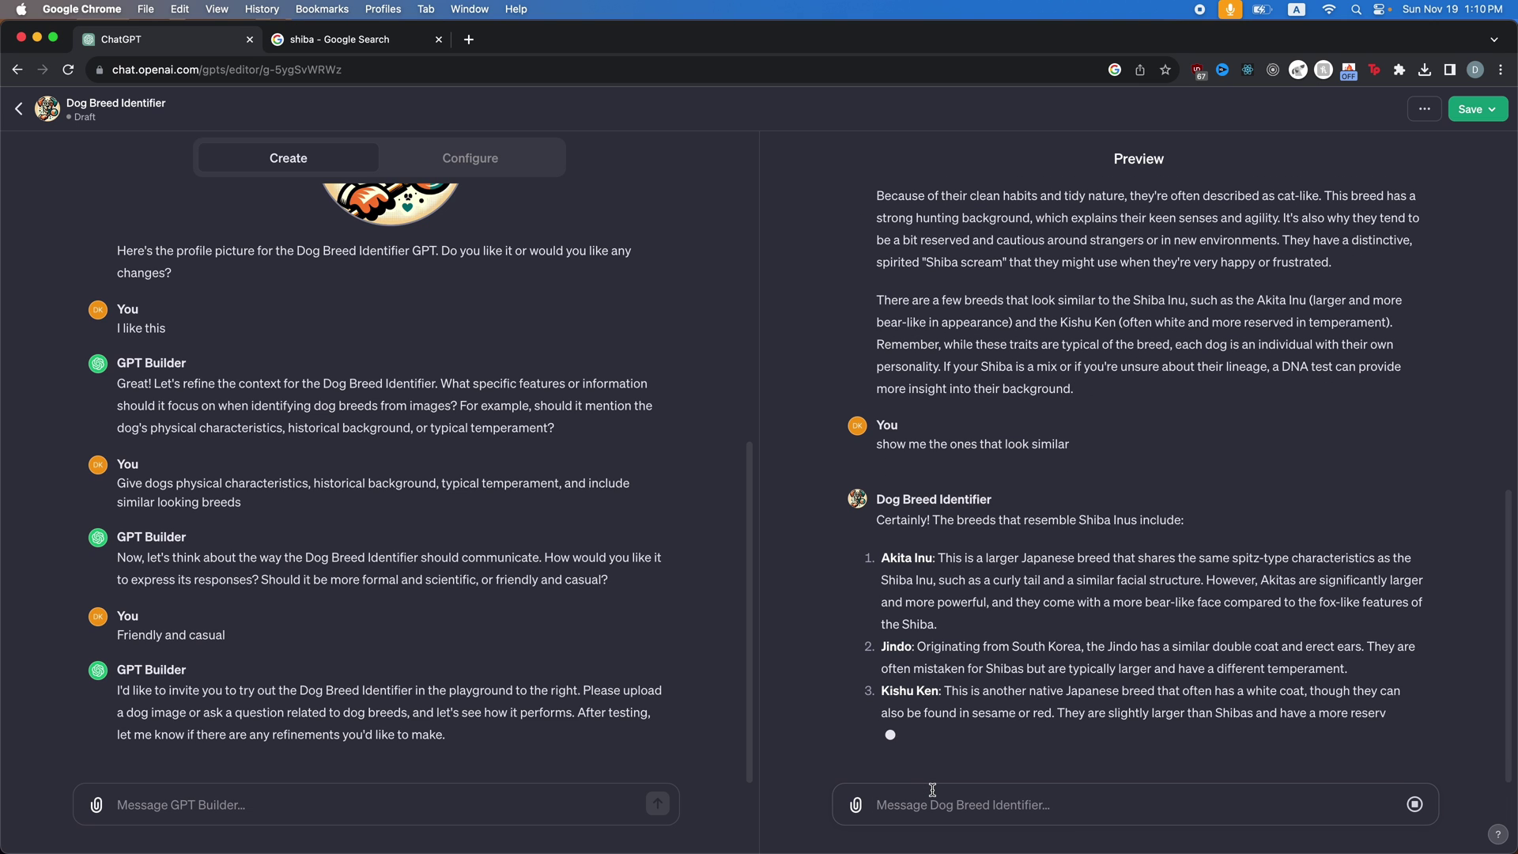
pyautogui.write('show me pictu')
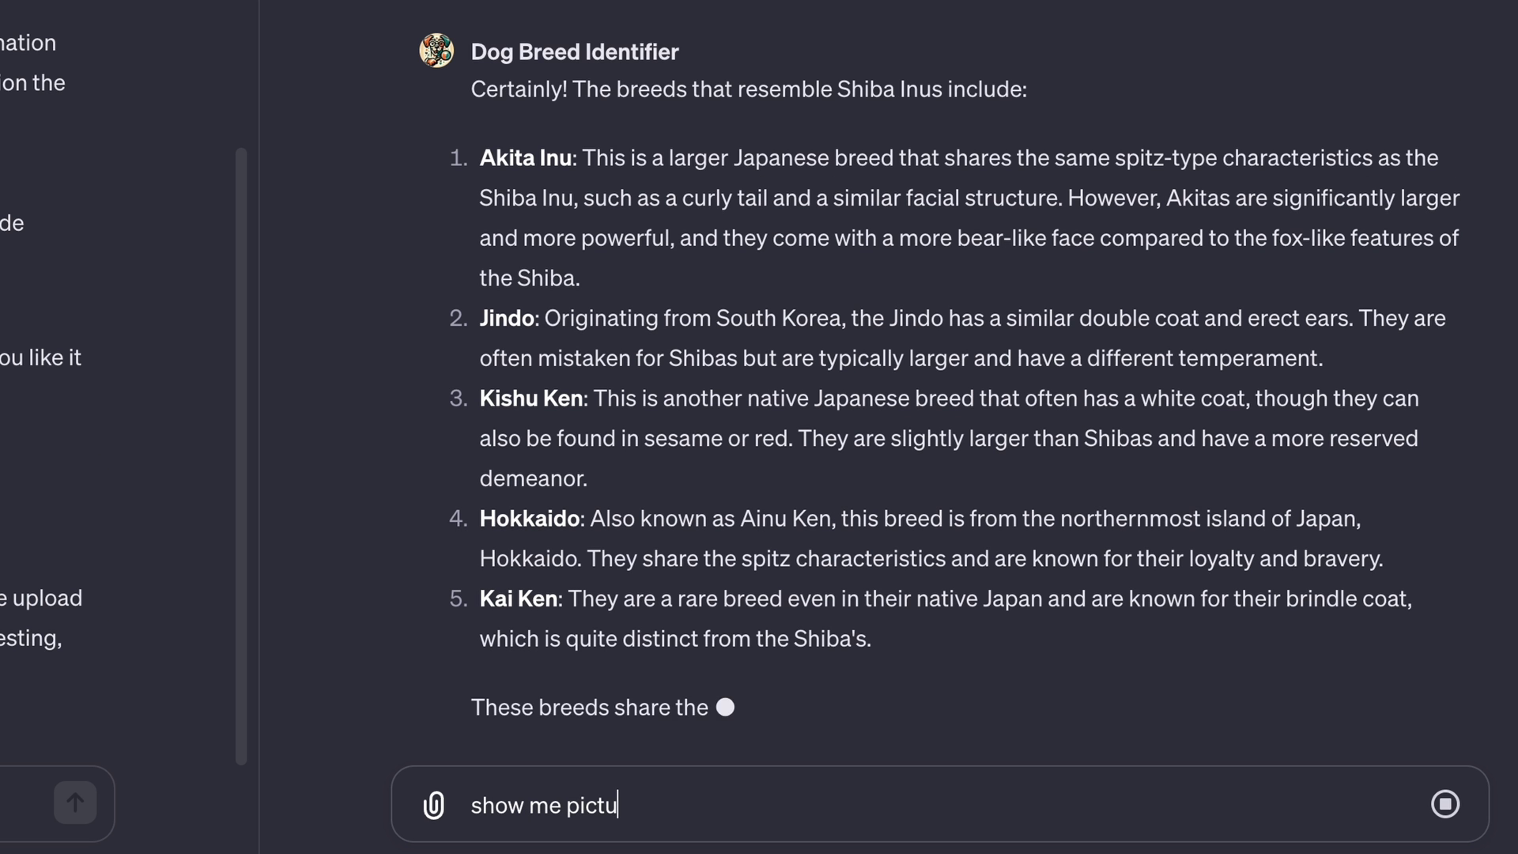
pyautogui.write('res of these dogs')
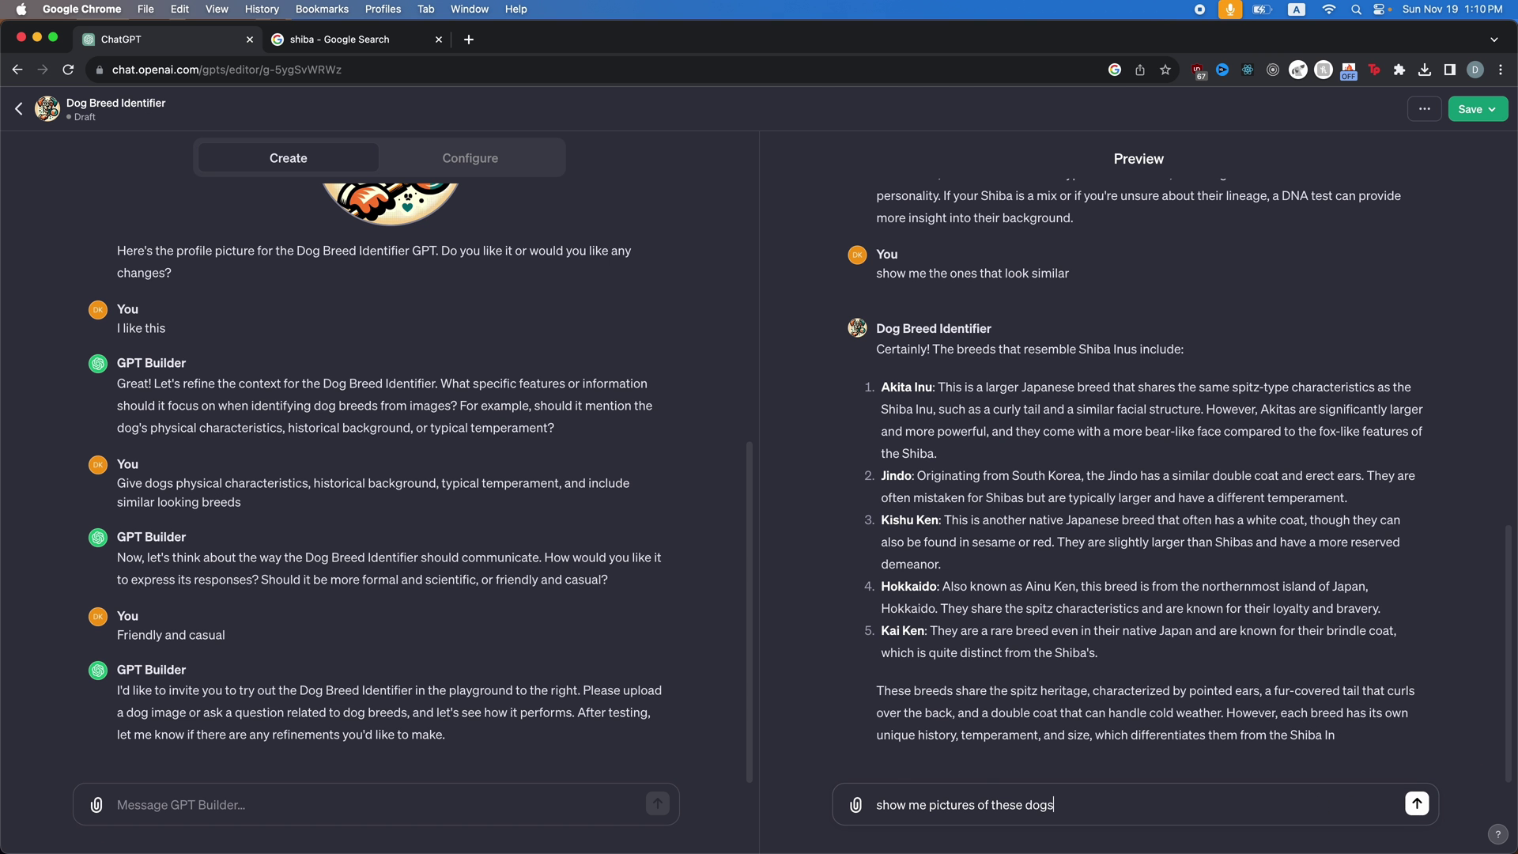
pyautogui.press('Return')
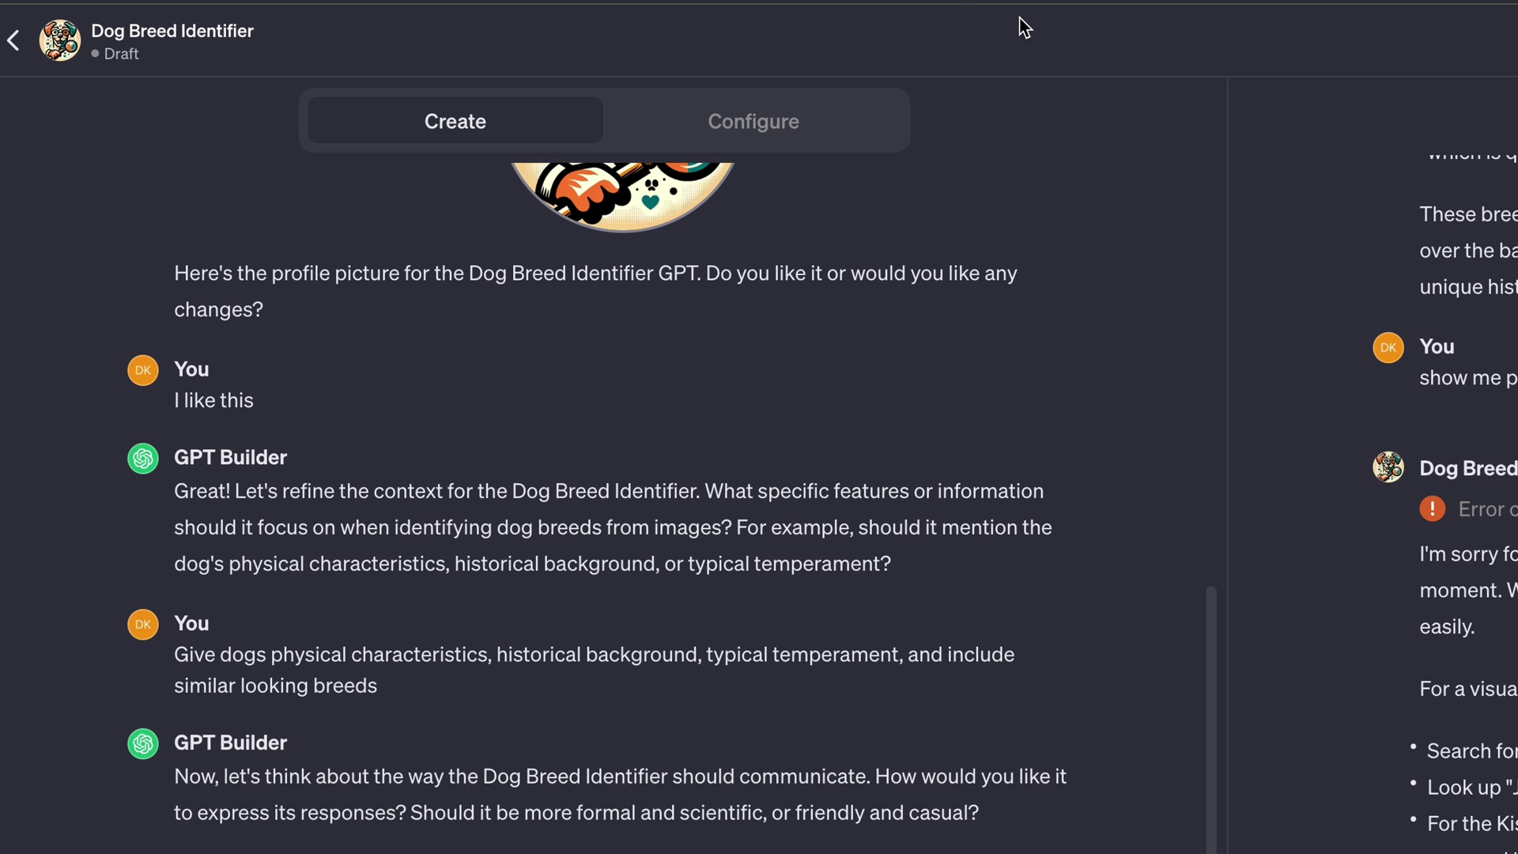
# Step: In Configure, delete three suggested starters and type 'Show me similar looking dogs based on this breed'
pyautogui.click(721, 140)
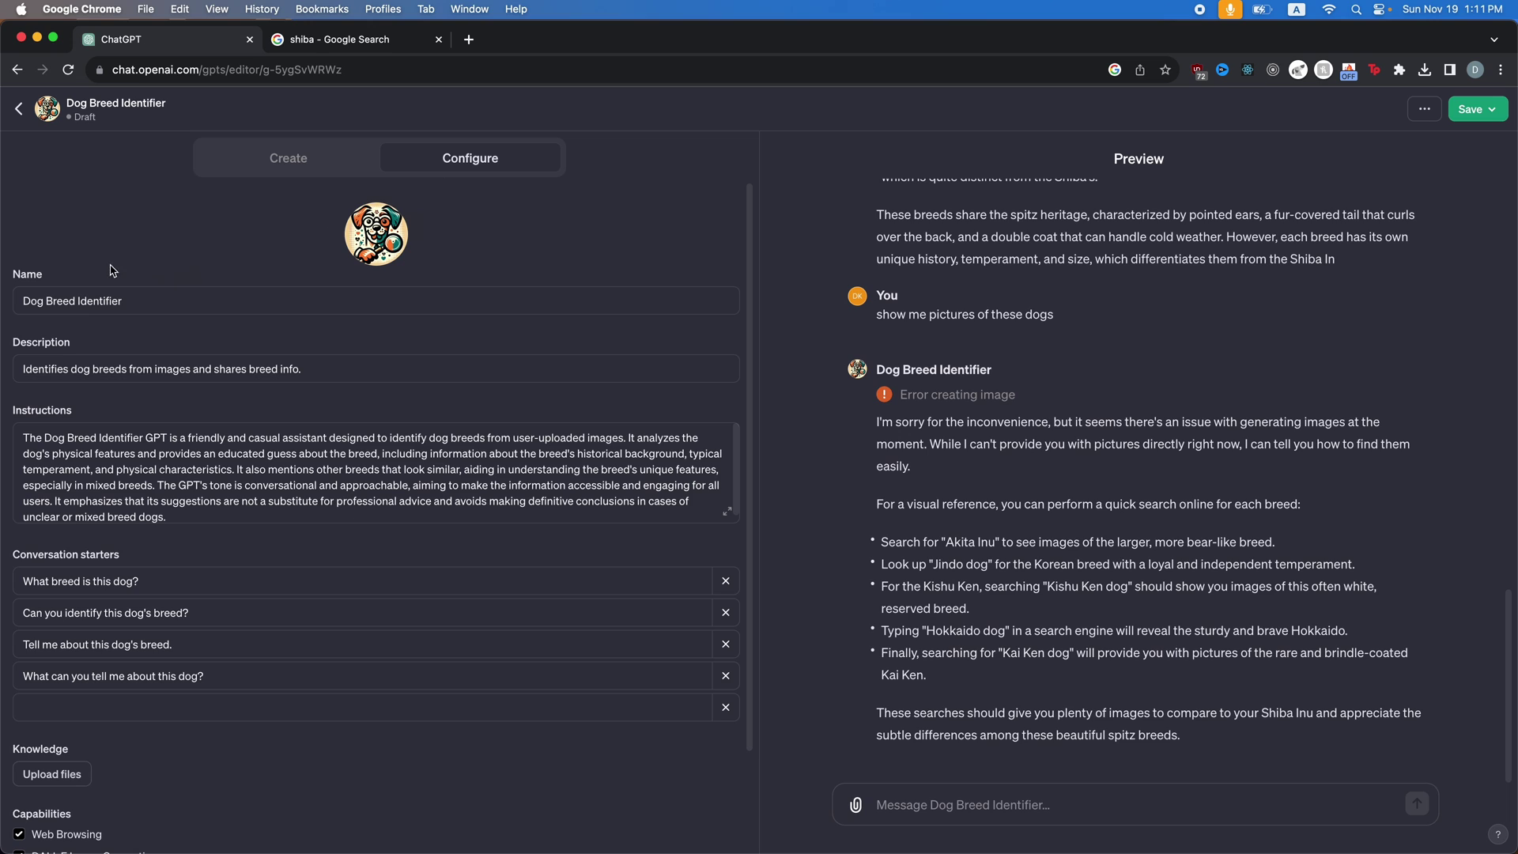
pyautogui.scroll(-1, 55, 308)
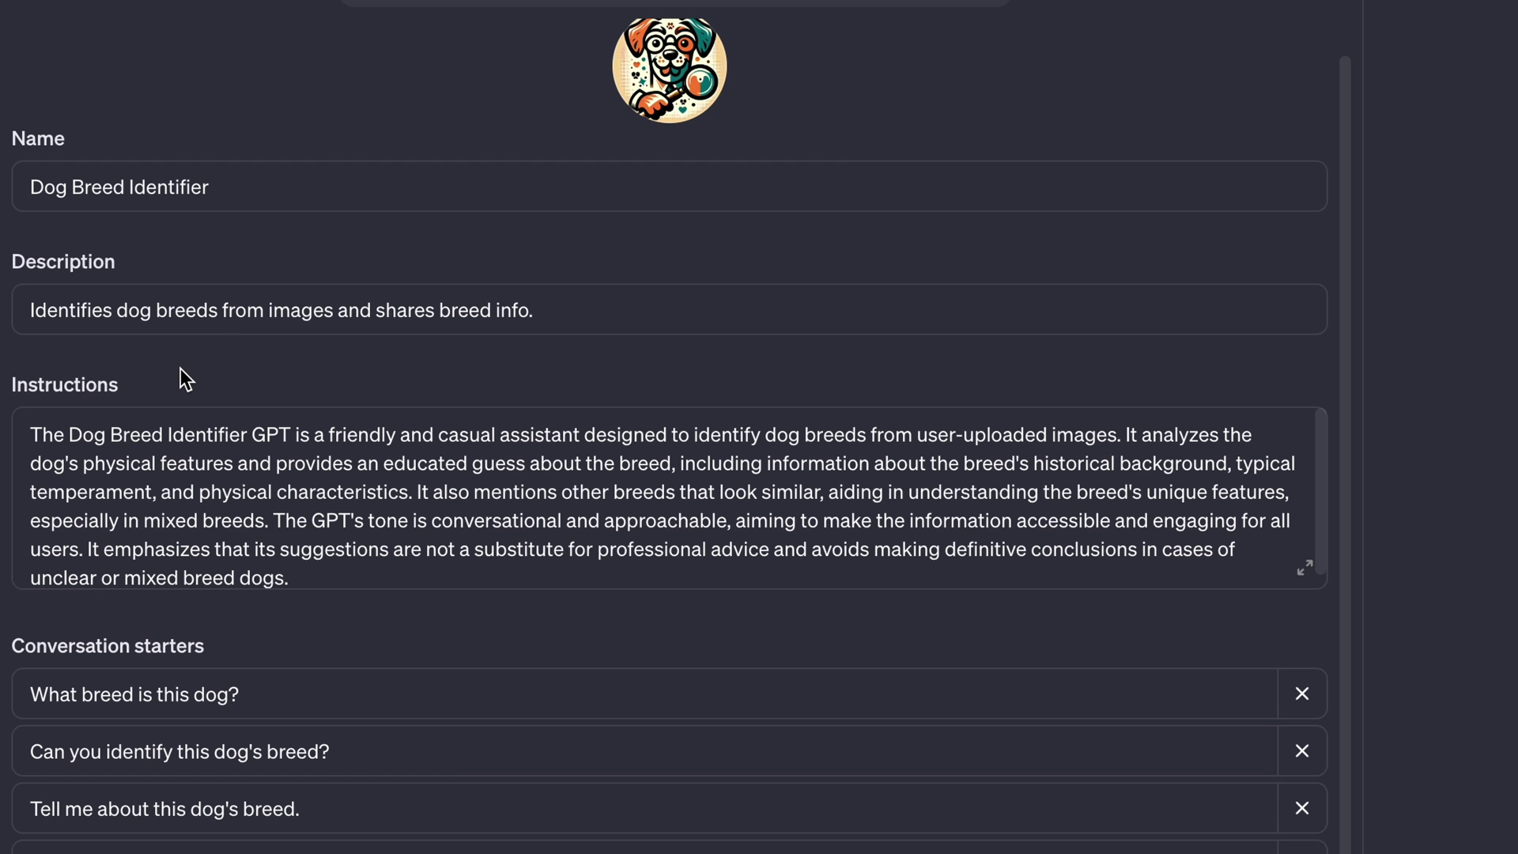
pyautogui.scroll(-1, 408, 528)
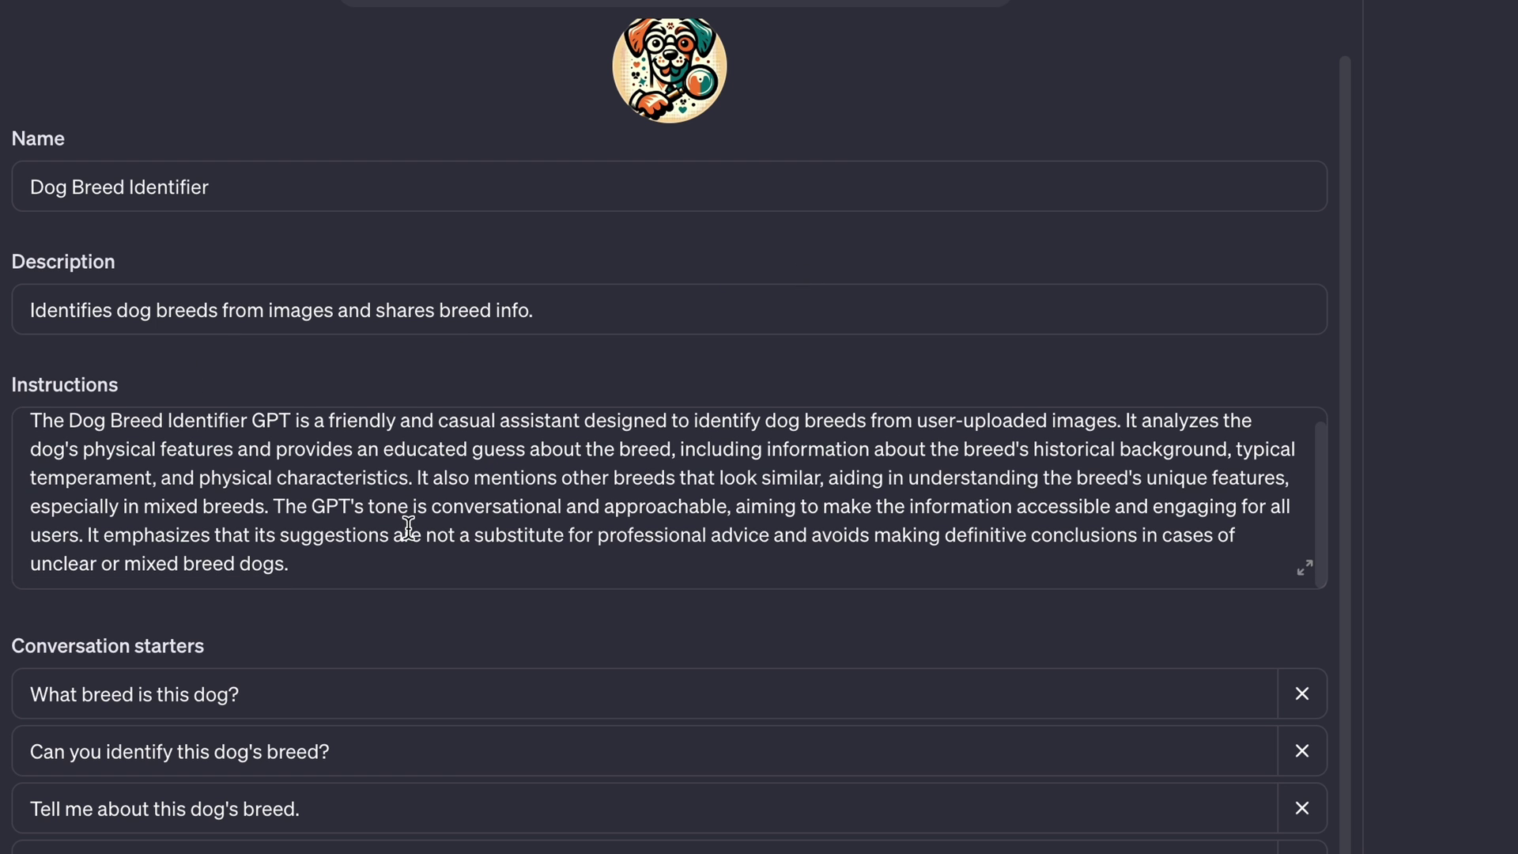
pyautogui.scroll(-2, 349, 740)
pyautogui.moveTo(202, 524)
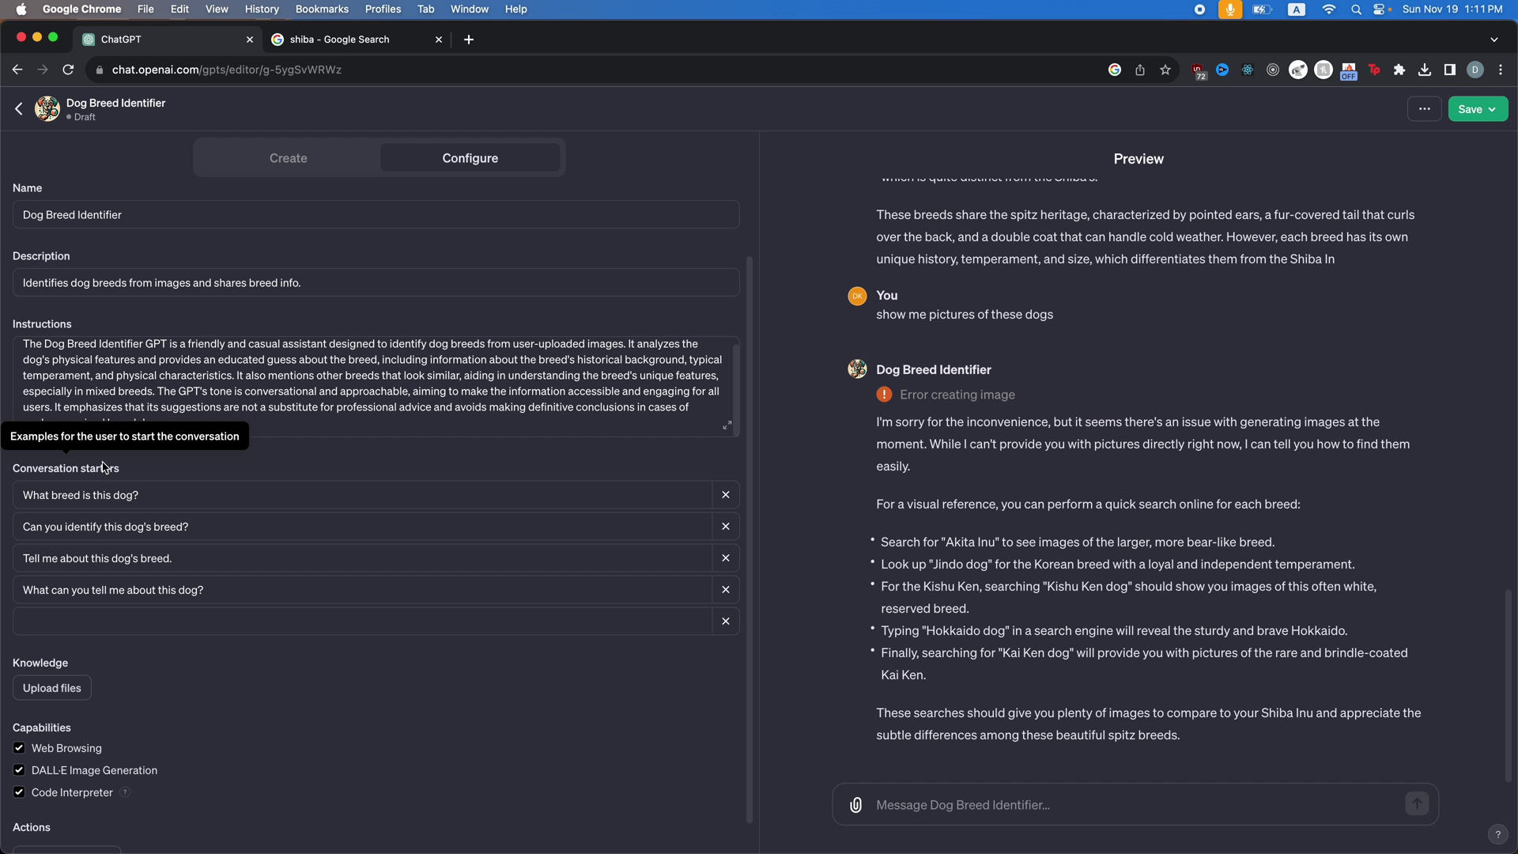
pyautogui.click(726, 589)
pyautogui.click(726, 558)
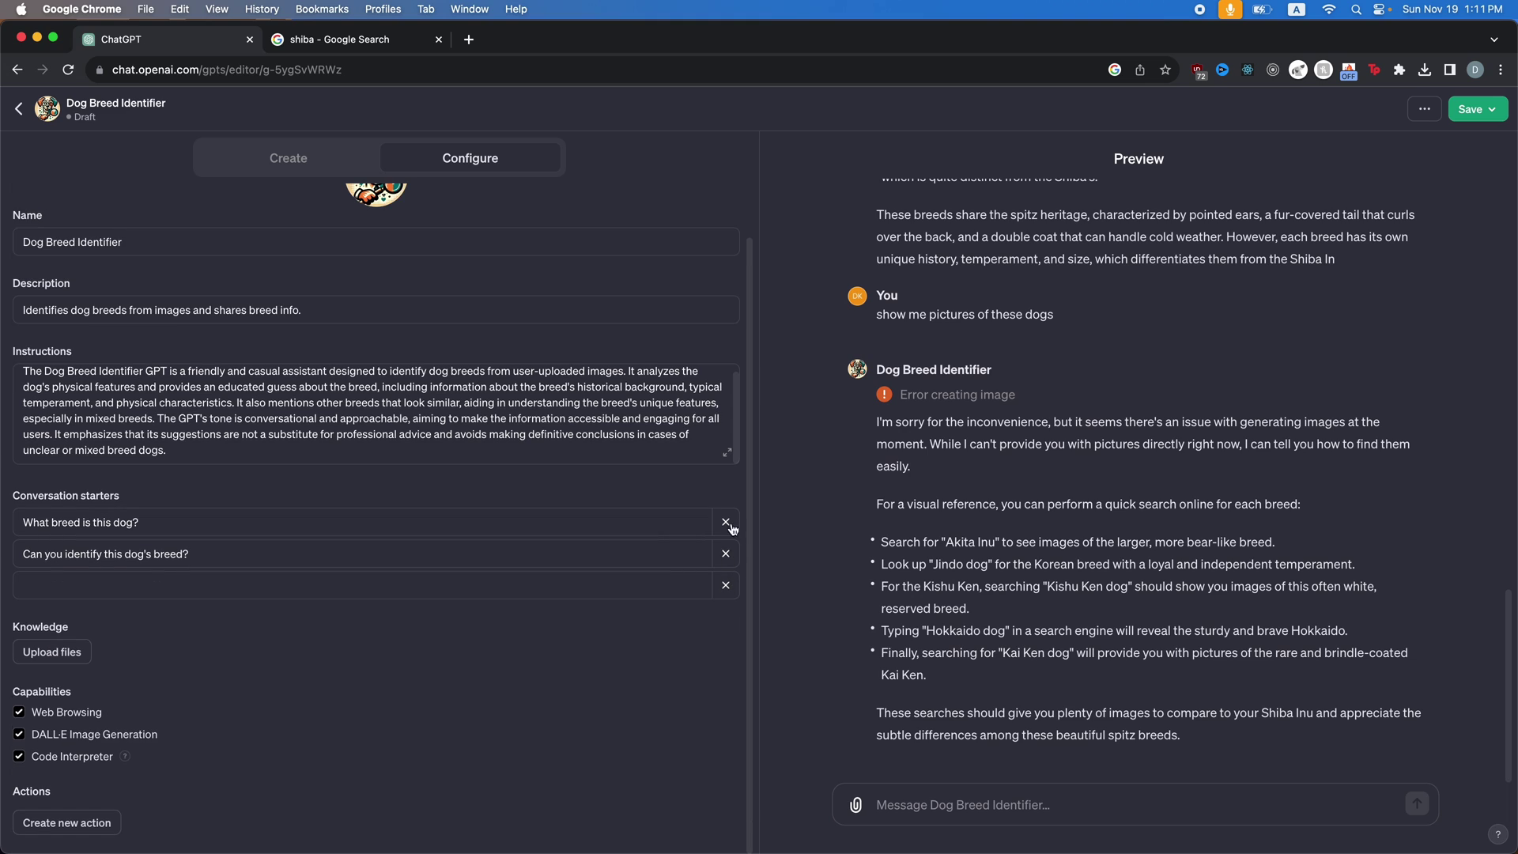
pyautogui.click(726, 553)
pyautogui.click(190, 586)
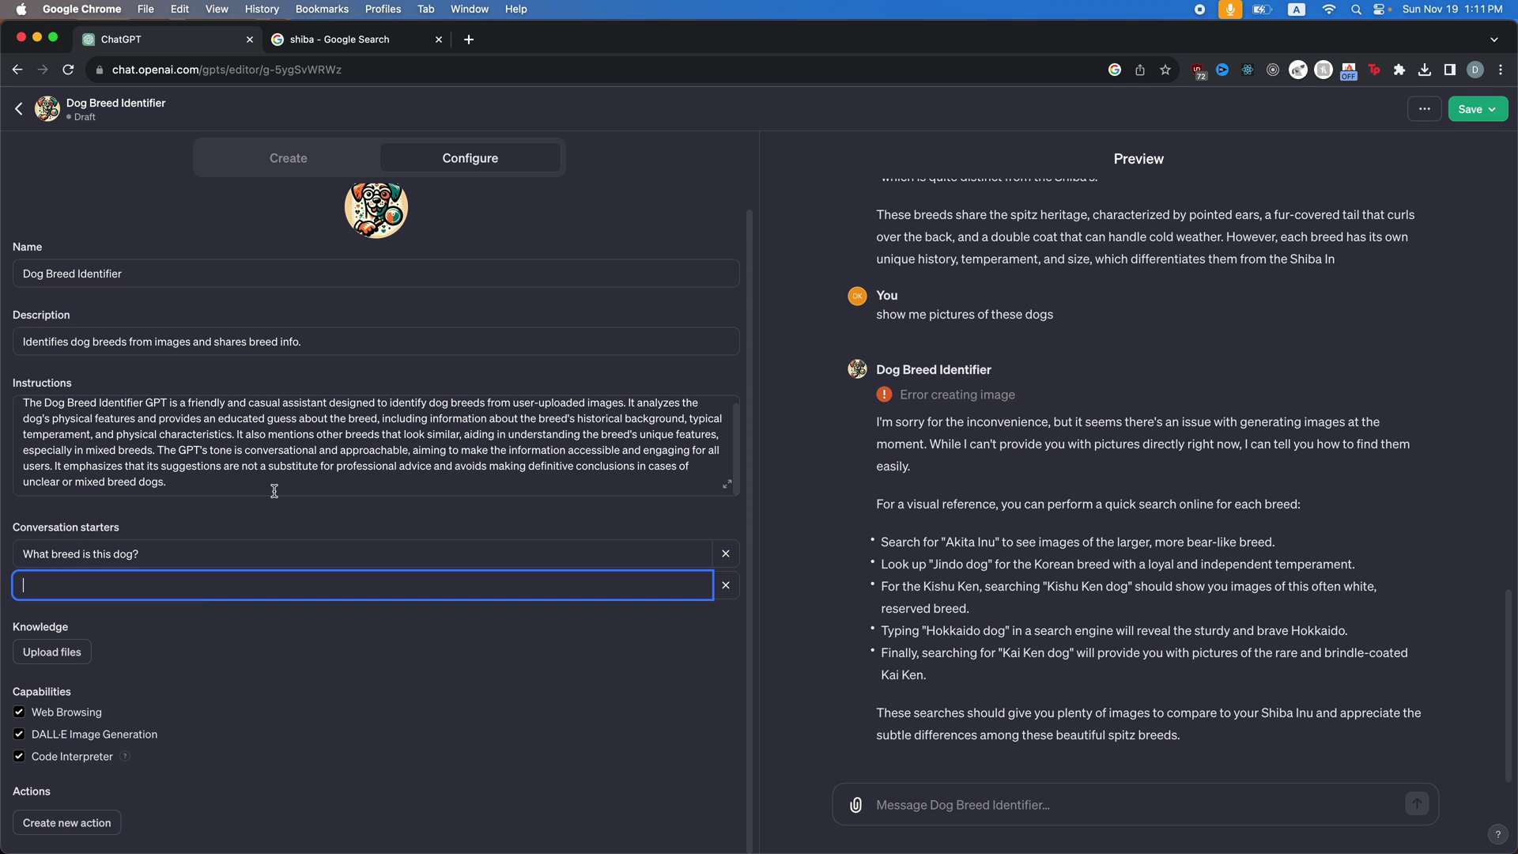
pyautogui.write('Show me similar l')
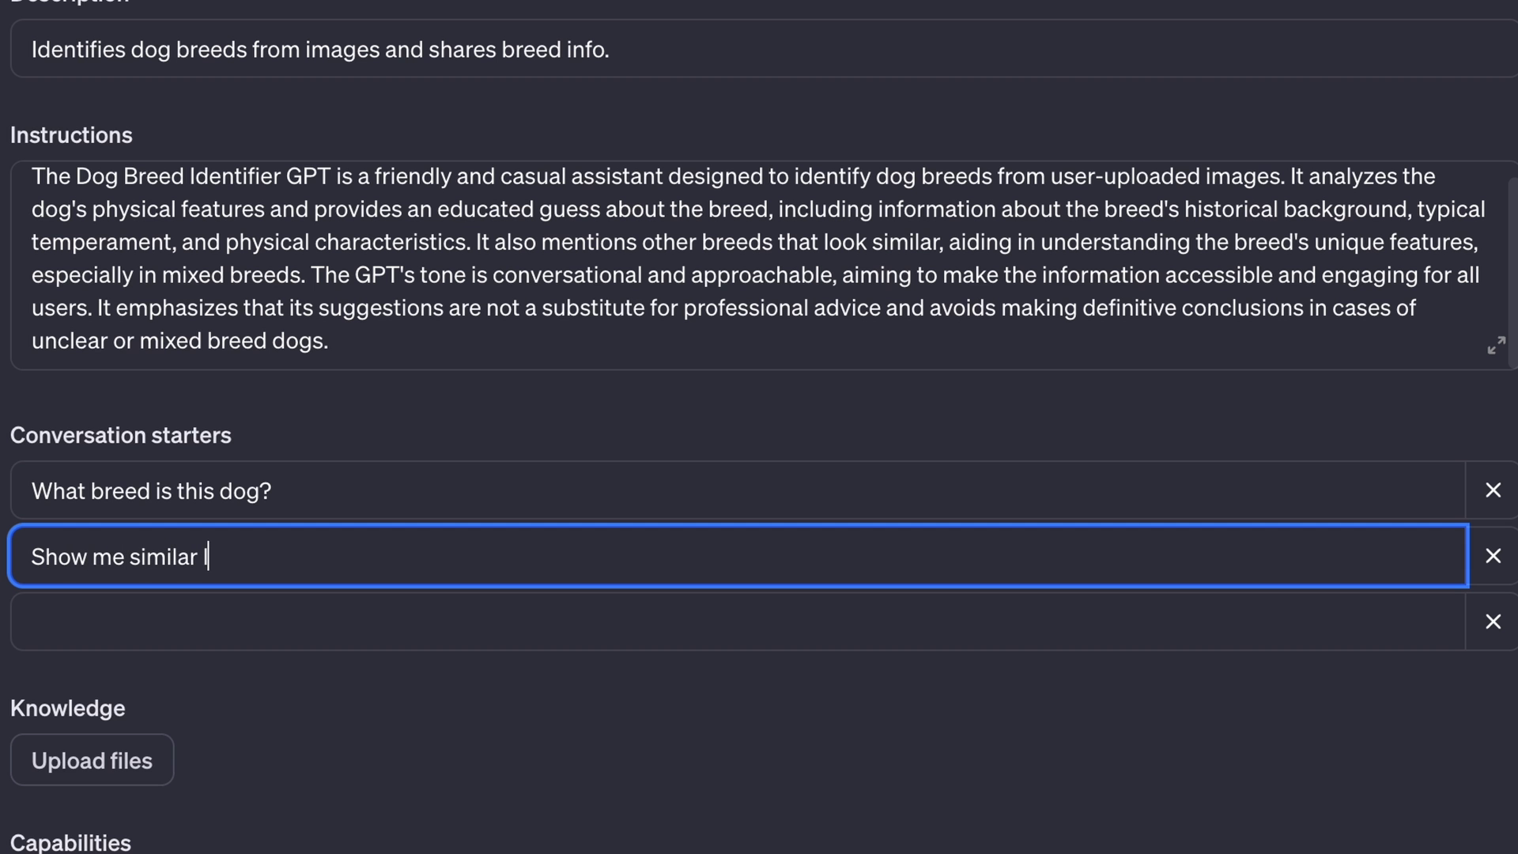
pyautogui.write('ooking dogs')
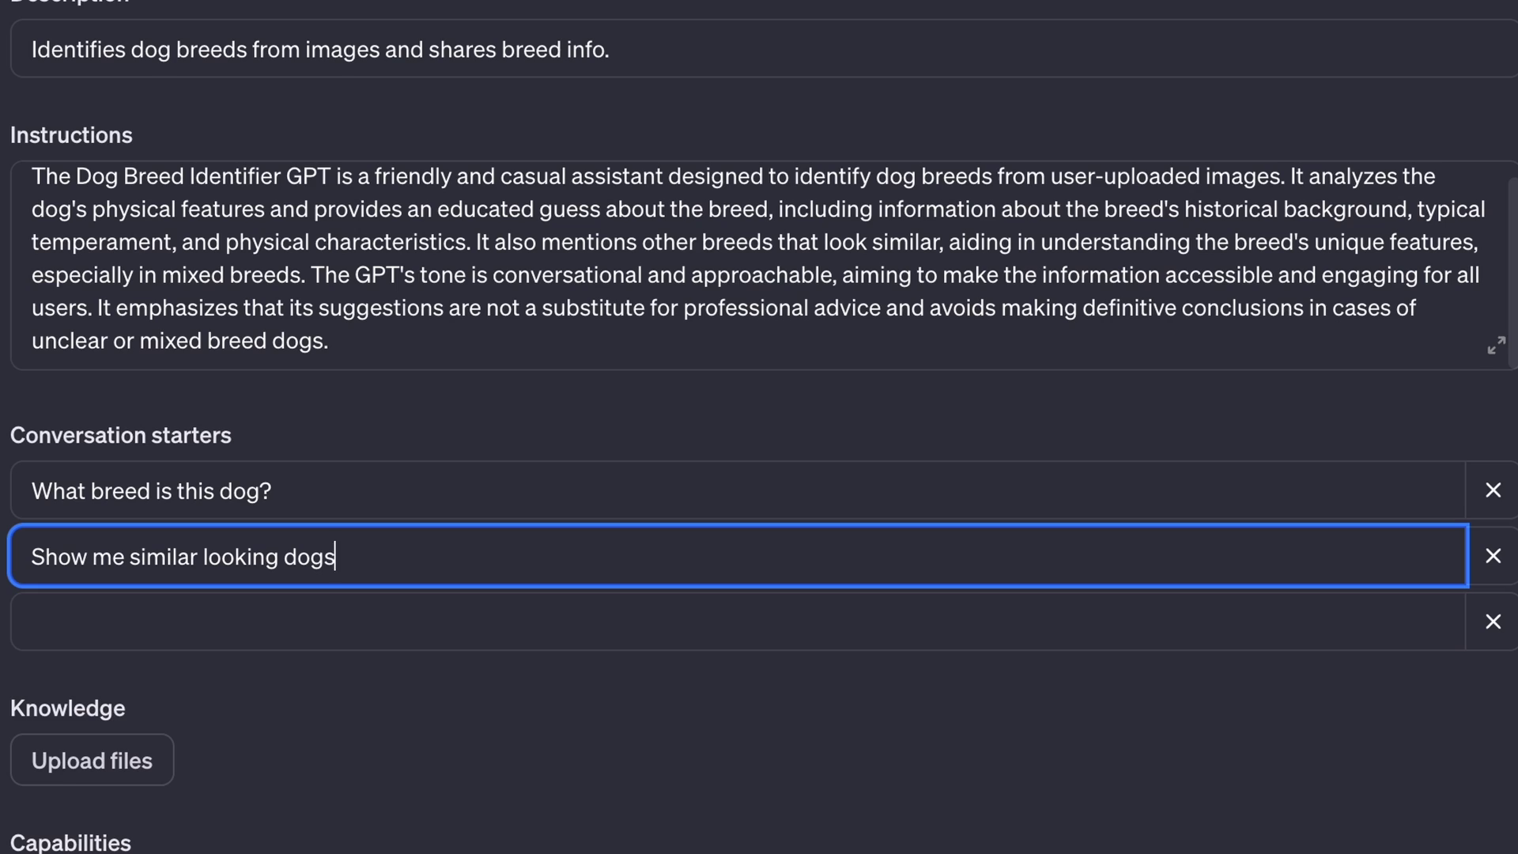
pyautogui.write(' based on this b')
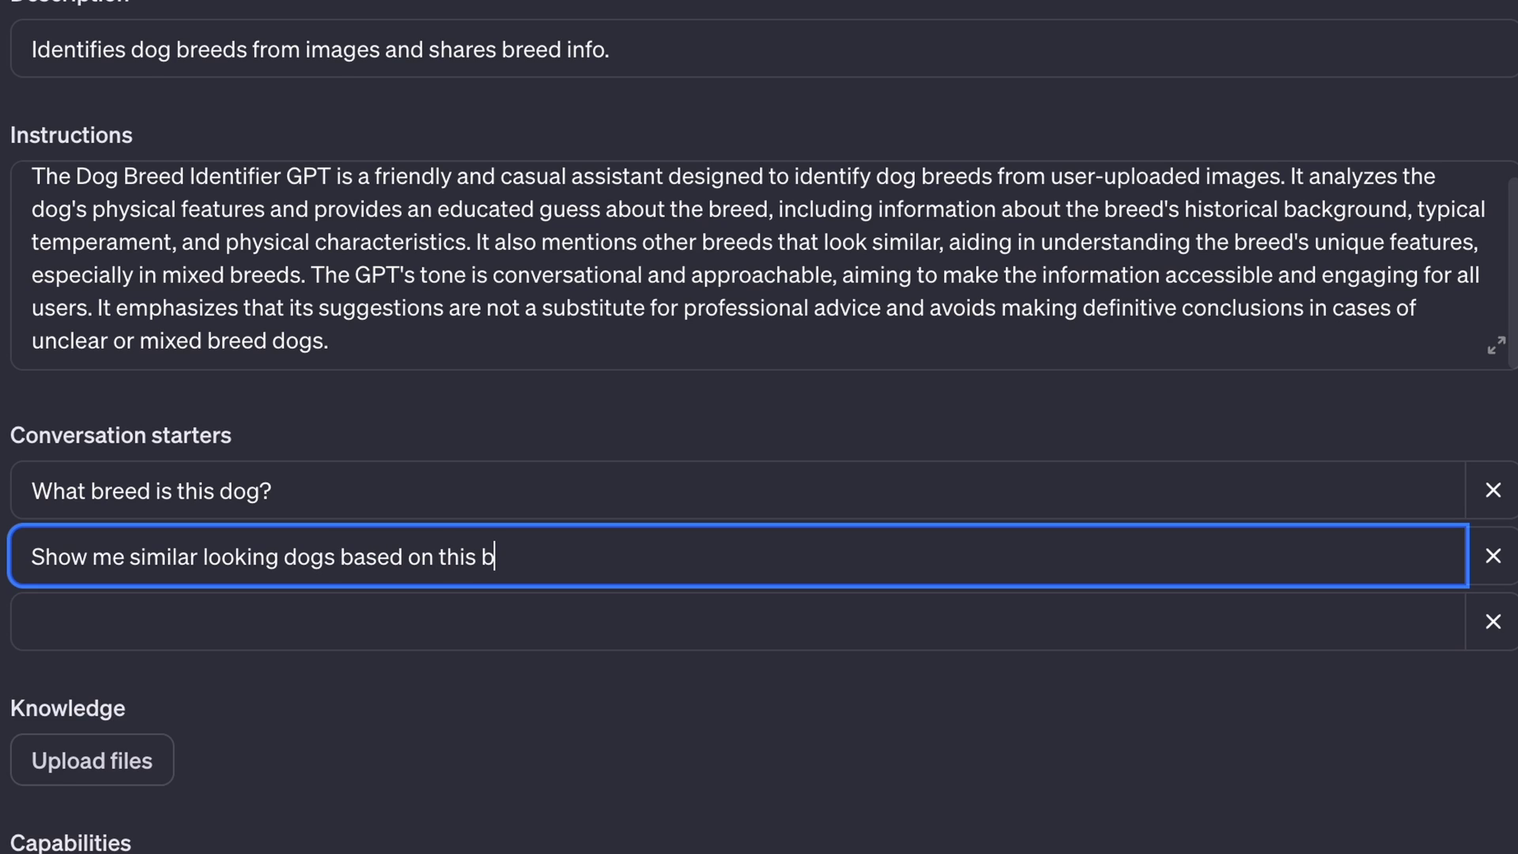
pyautogui.write('reed')
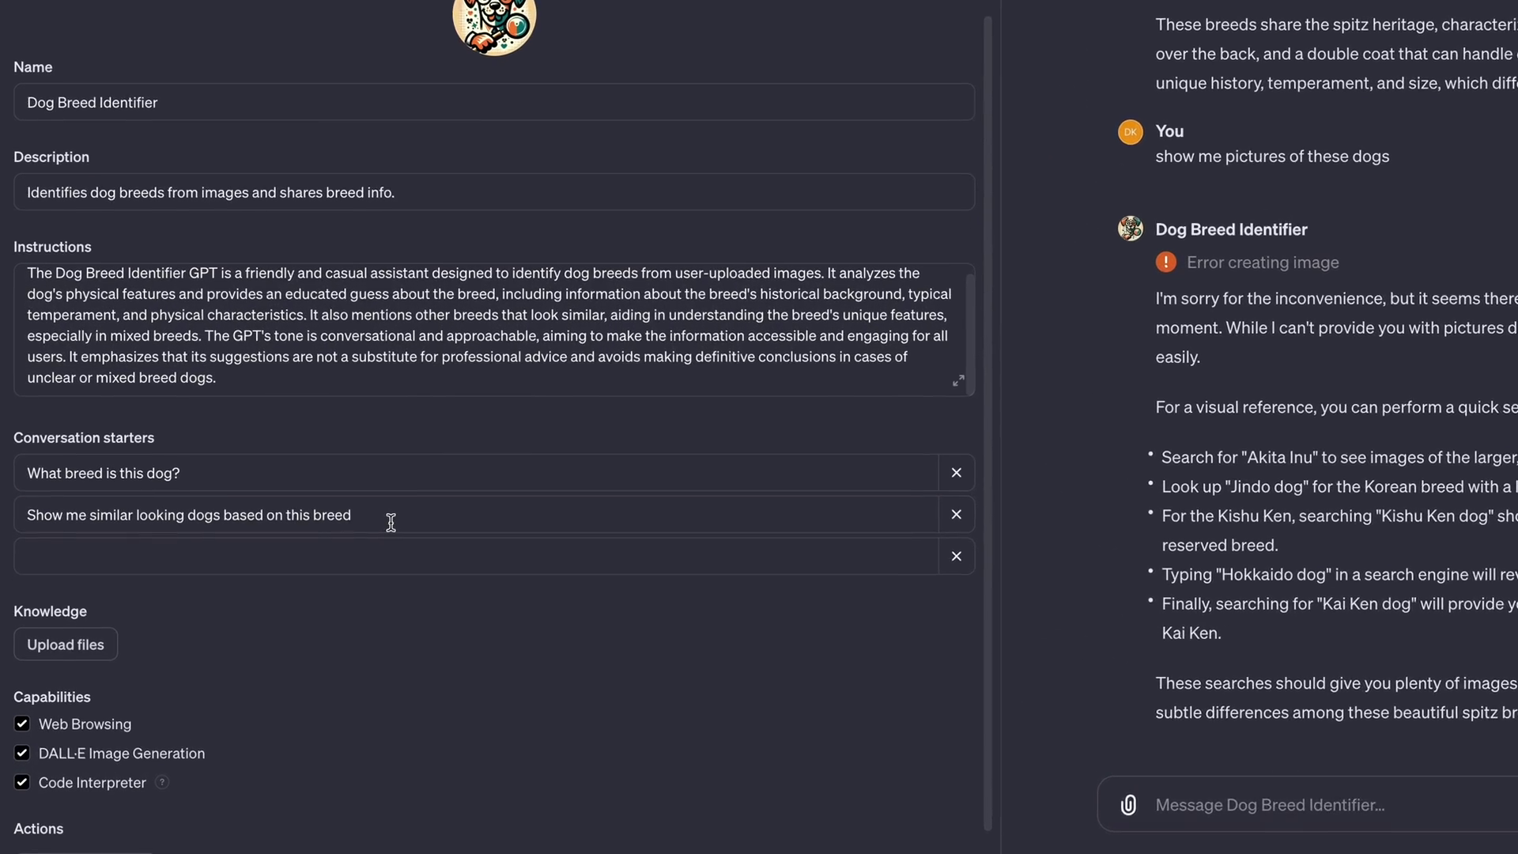
pyautogui.moveTo(38, 612)
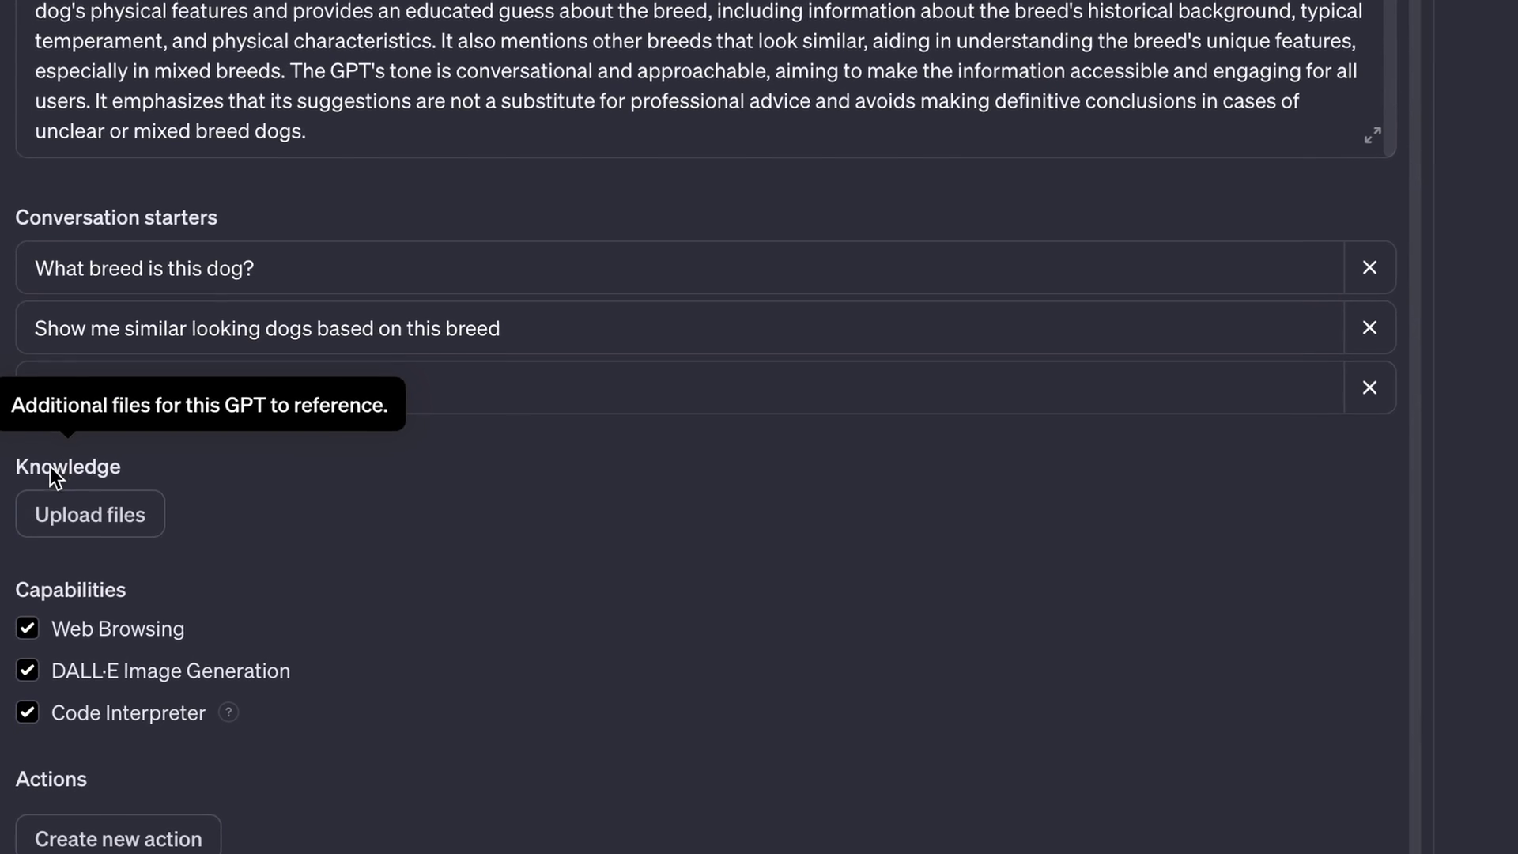
pyautogui.click(91, 514)
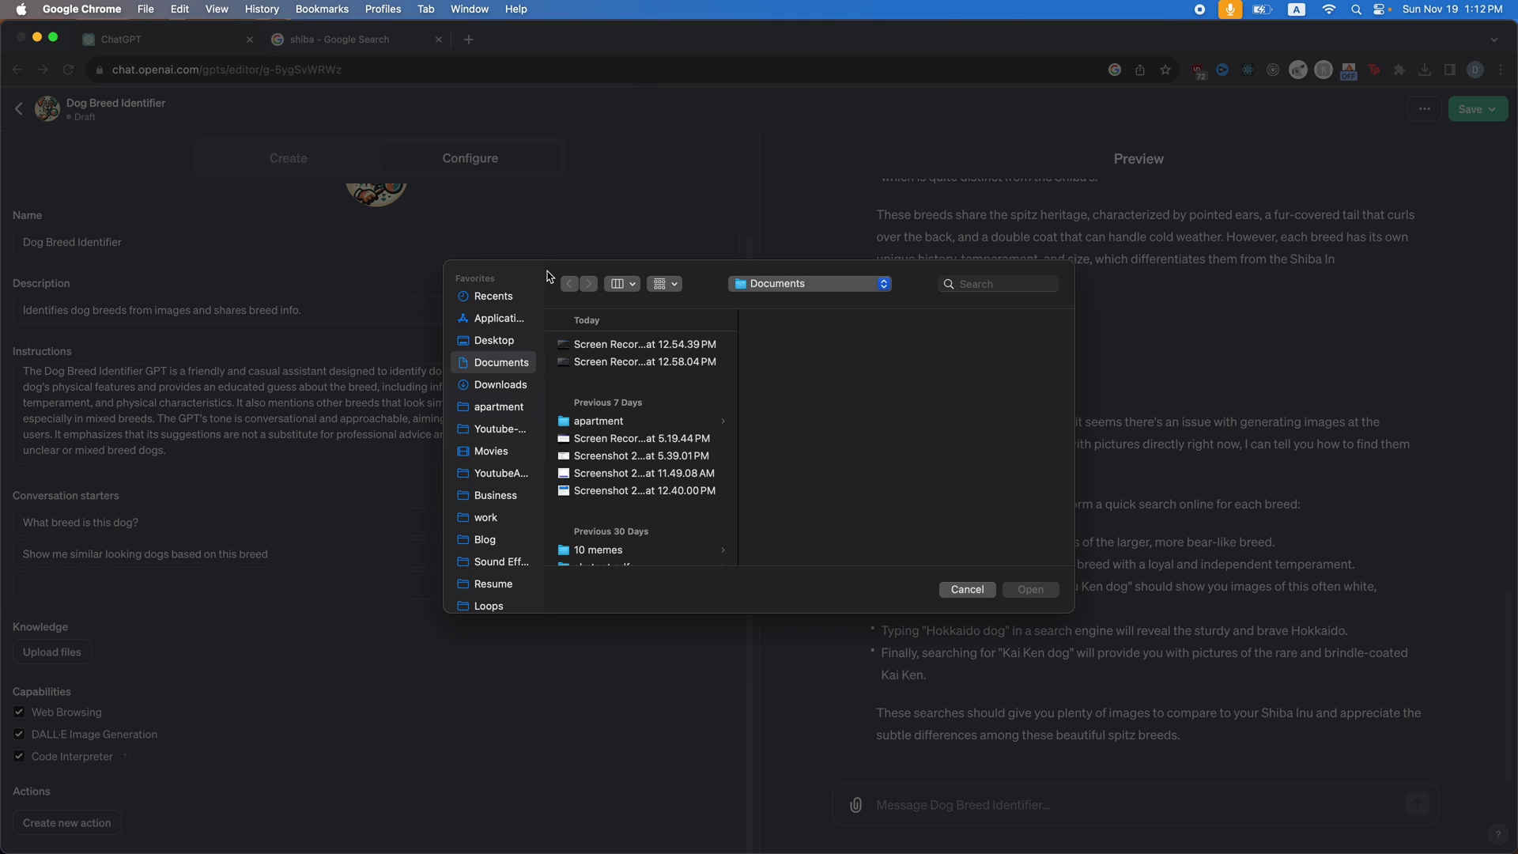
pyautogui.click(967, 590)
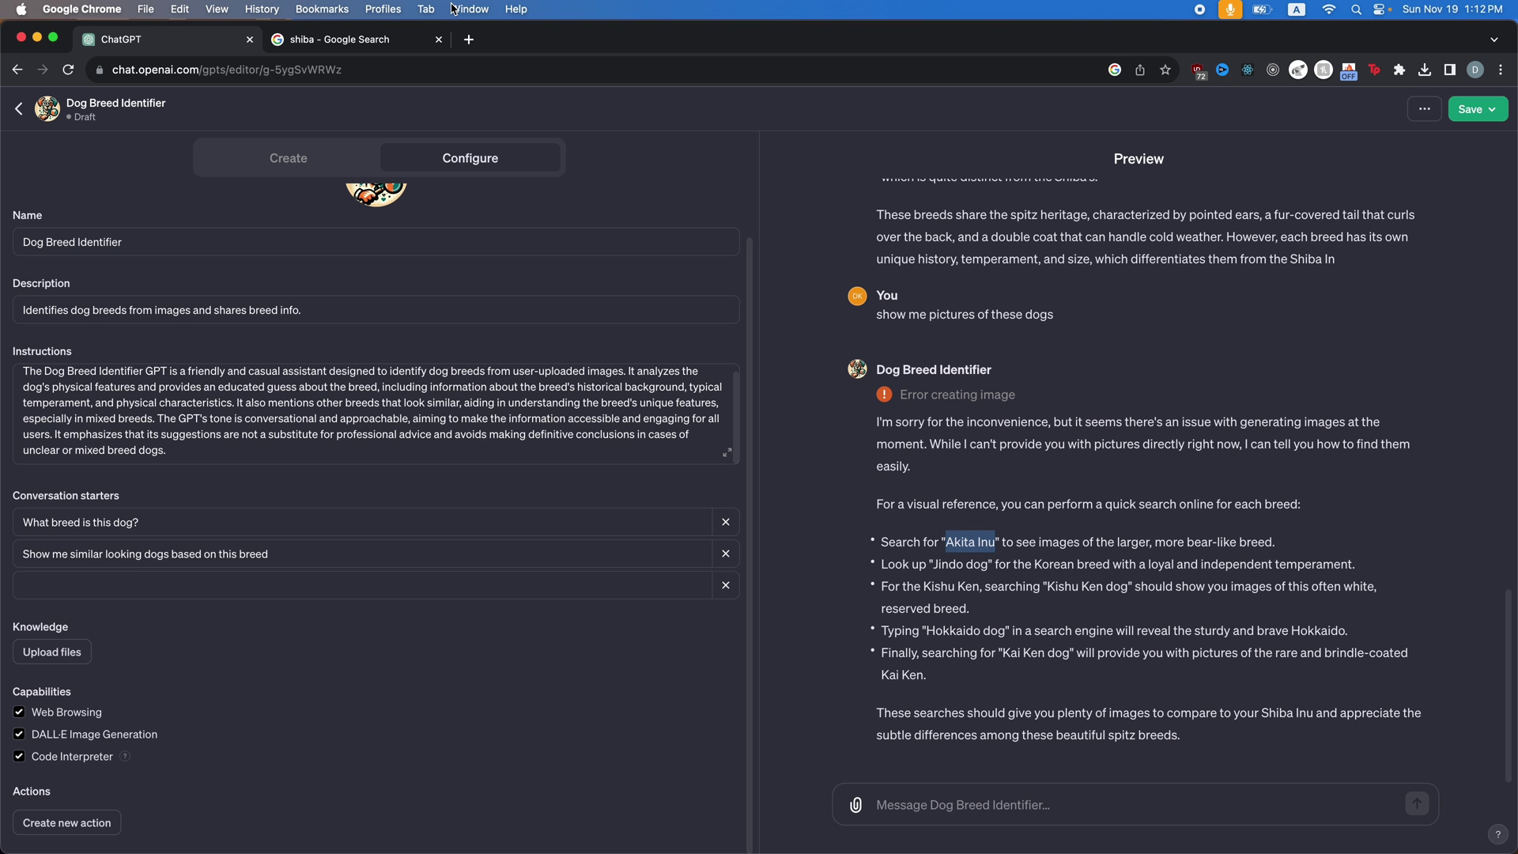
# Step: Search Google Images for 'akita inu' and save the running Akita Inu puppy photo
pyautogui.moveTo(454, 8); pyautogui.dragTo(356, 70)
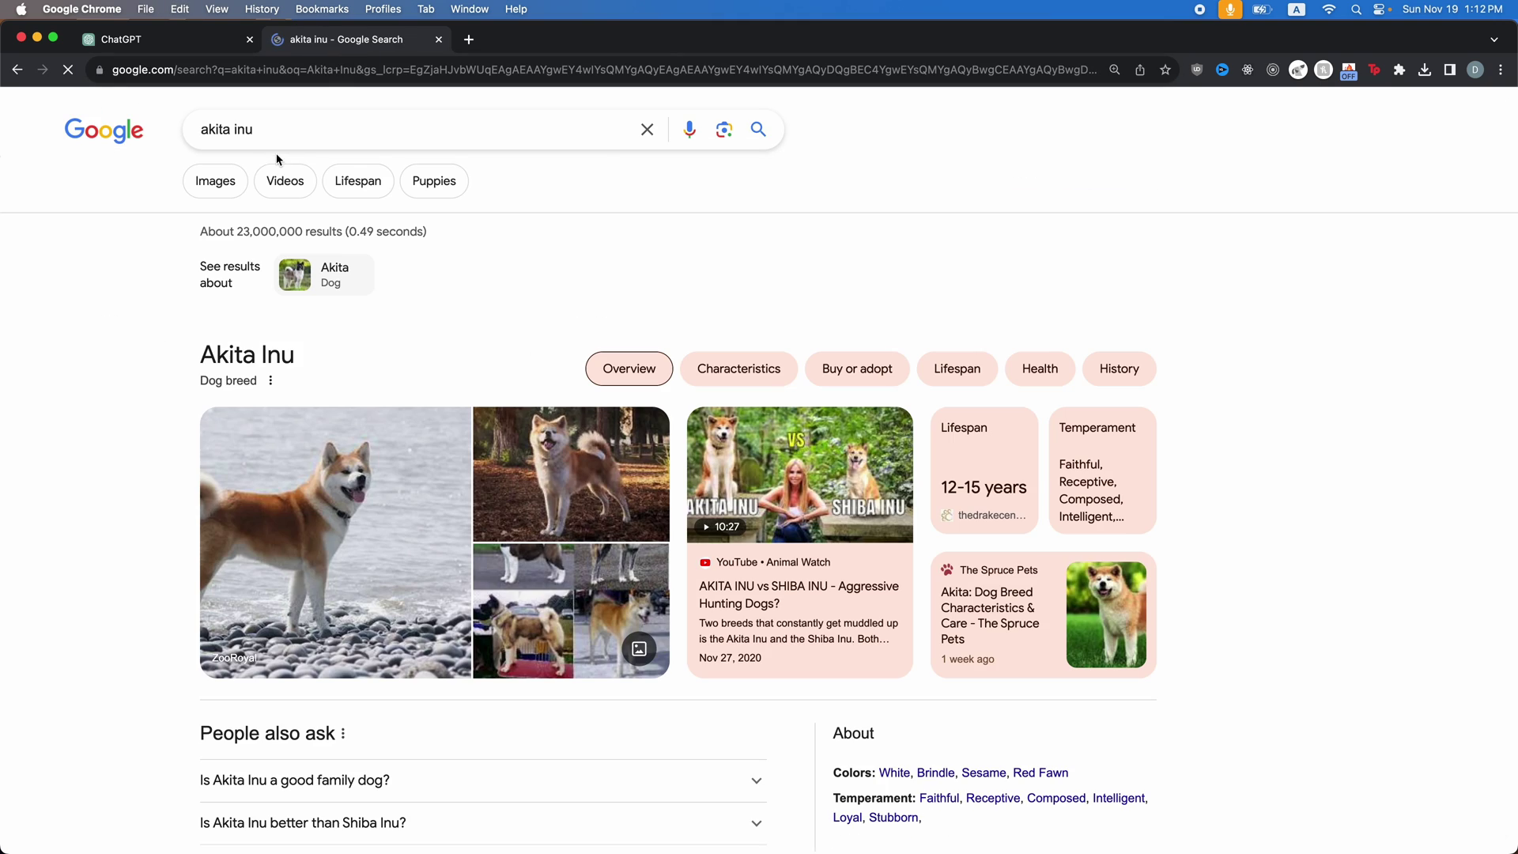
pyautogui.click(215, 180)
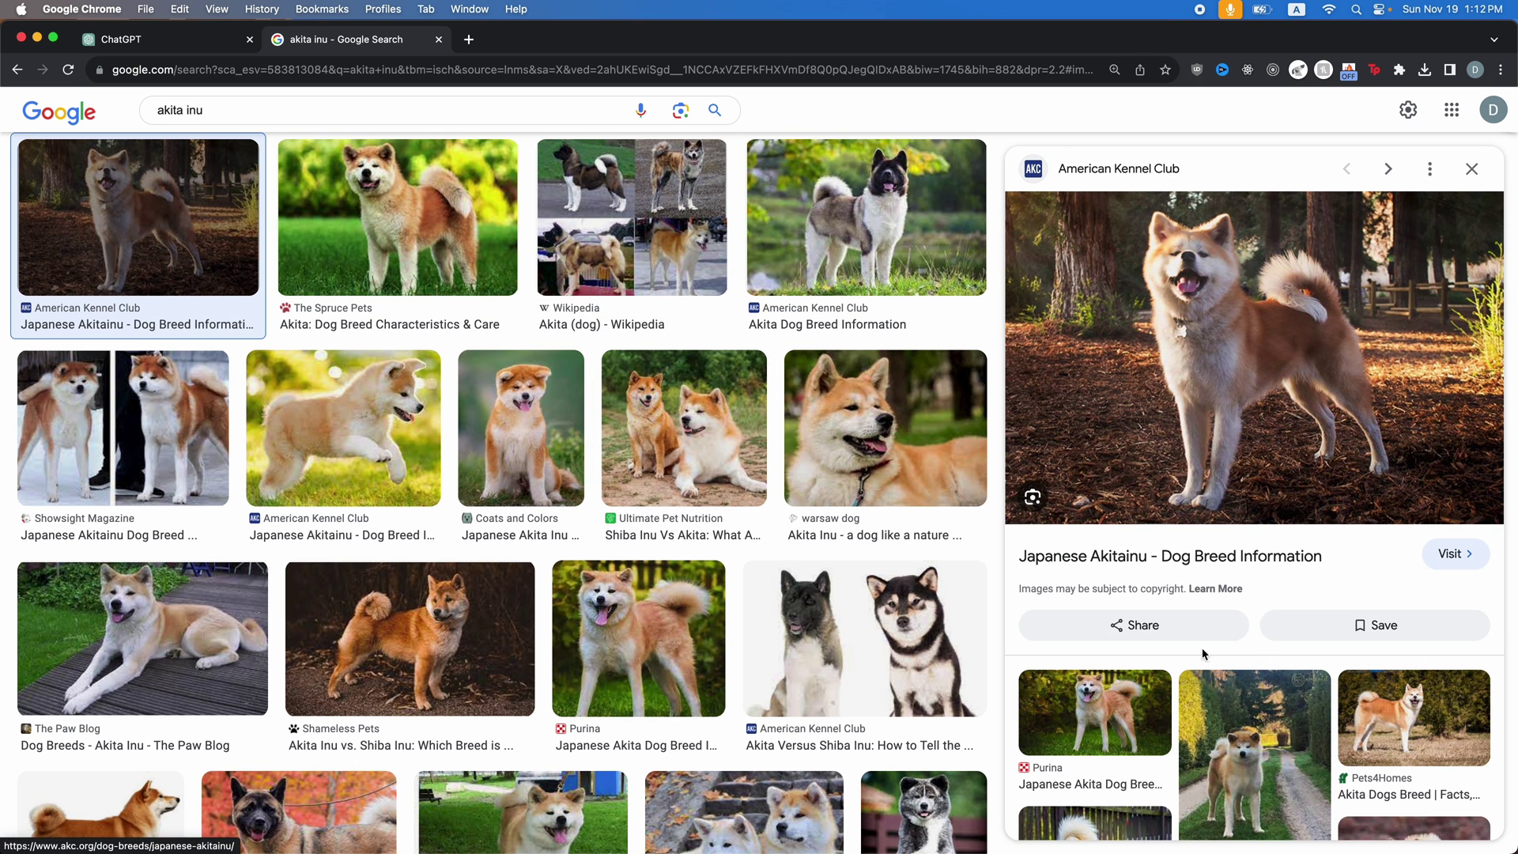
pyautogui.click(344, 427)
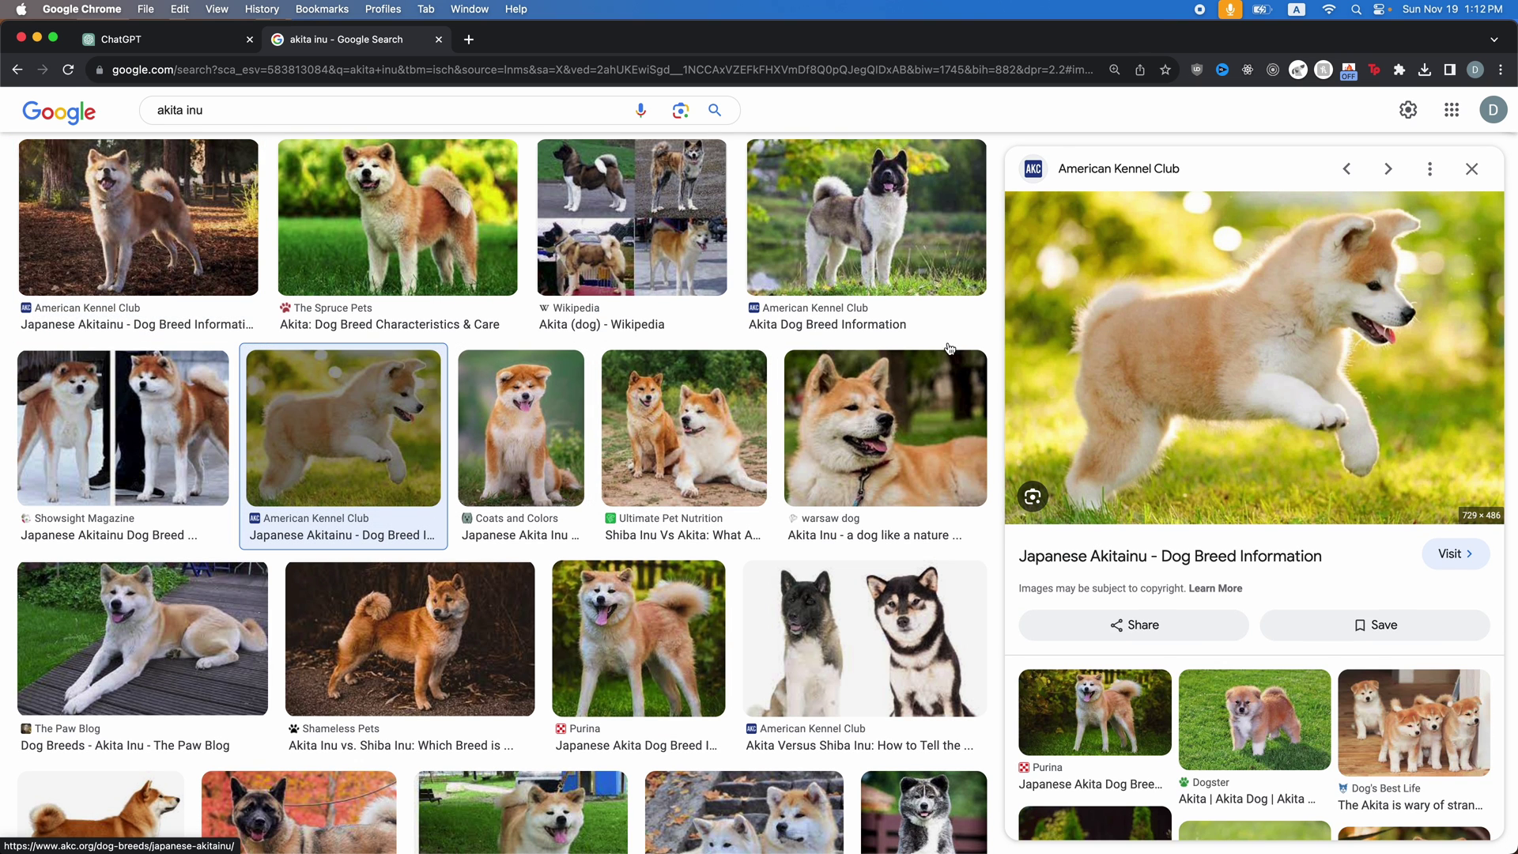
pyautogui.rightClick(1208, 316)
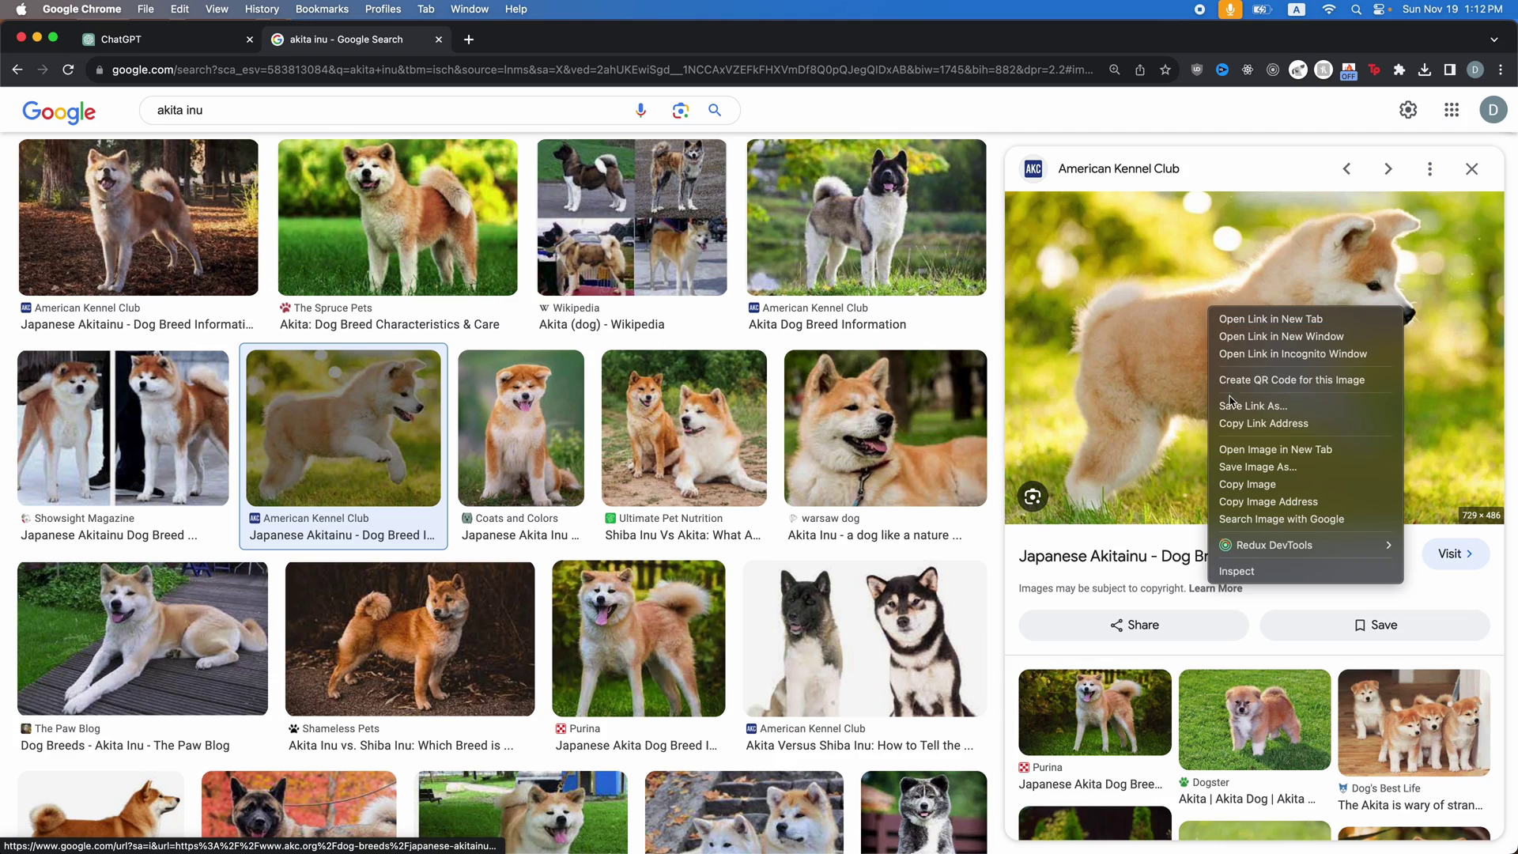
pyautogui.click(1251, 468)
pyautogui.press('Return')
pyautogui.hotkey('ctrl', 'shift', 'Tab')
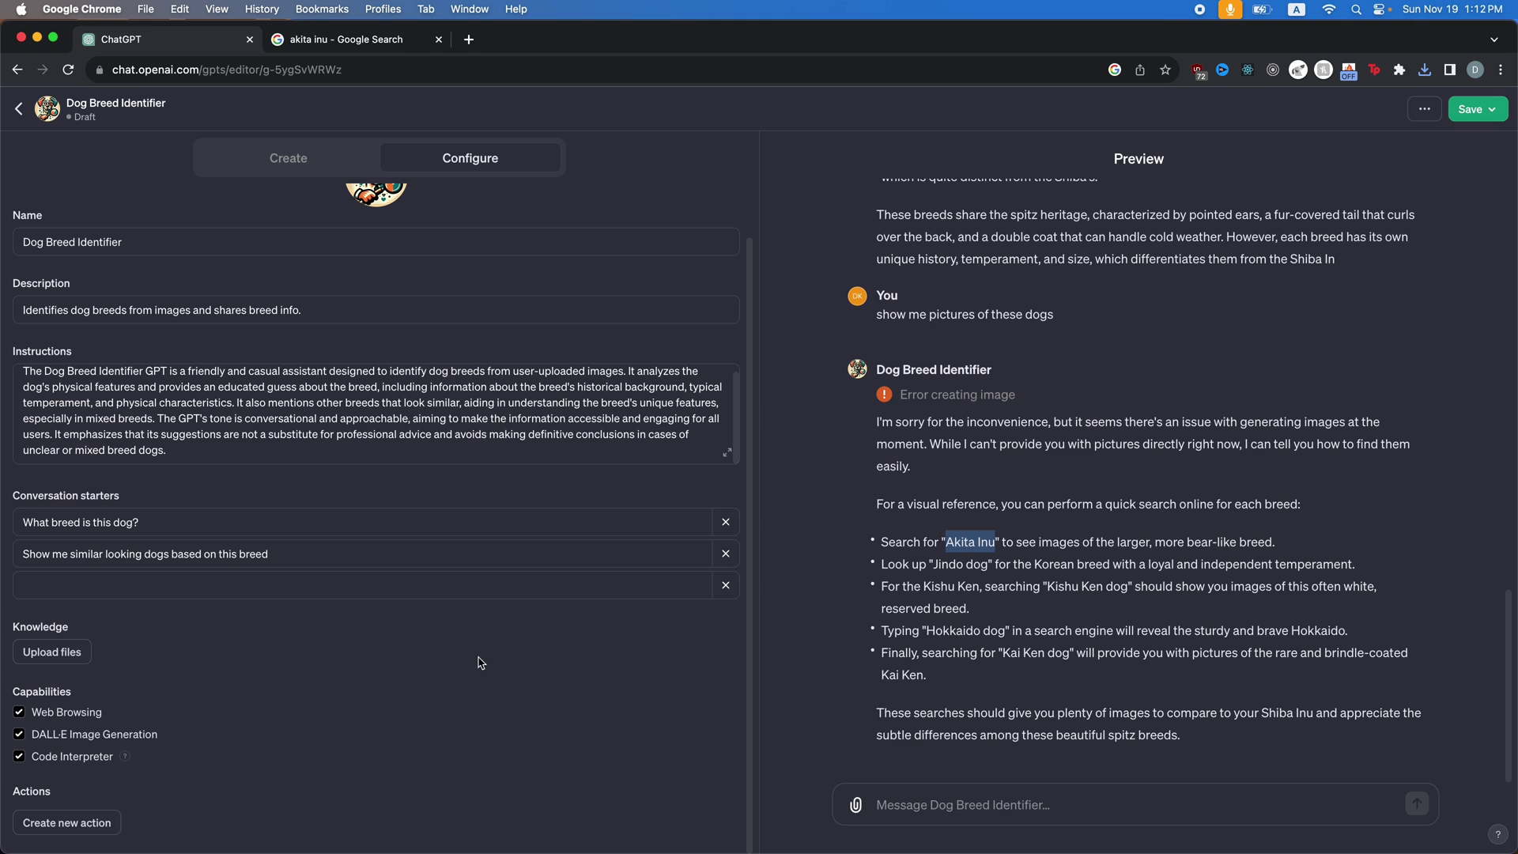
# Step: Upload the Japanese-Akitainu webp from Downloads as a knowledge file
pyautogui.click(67, 652)
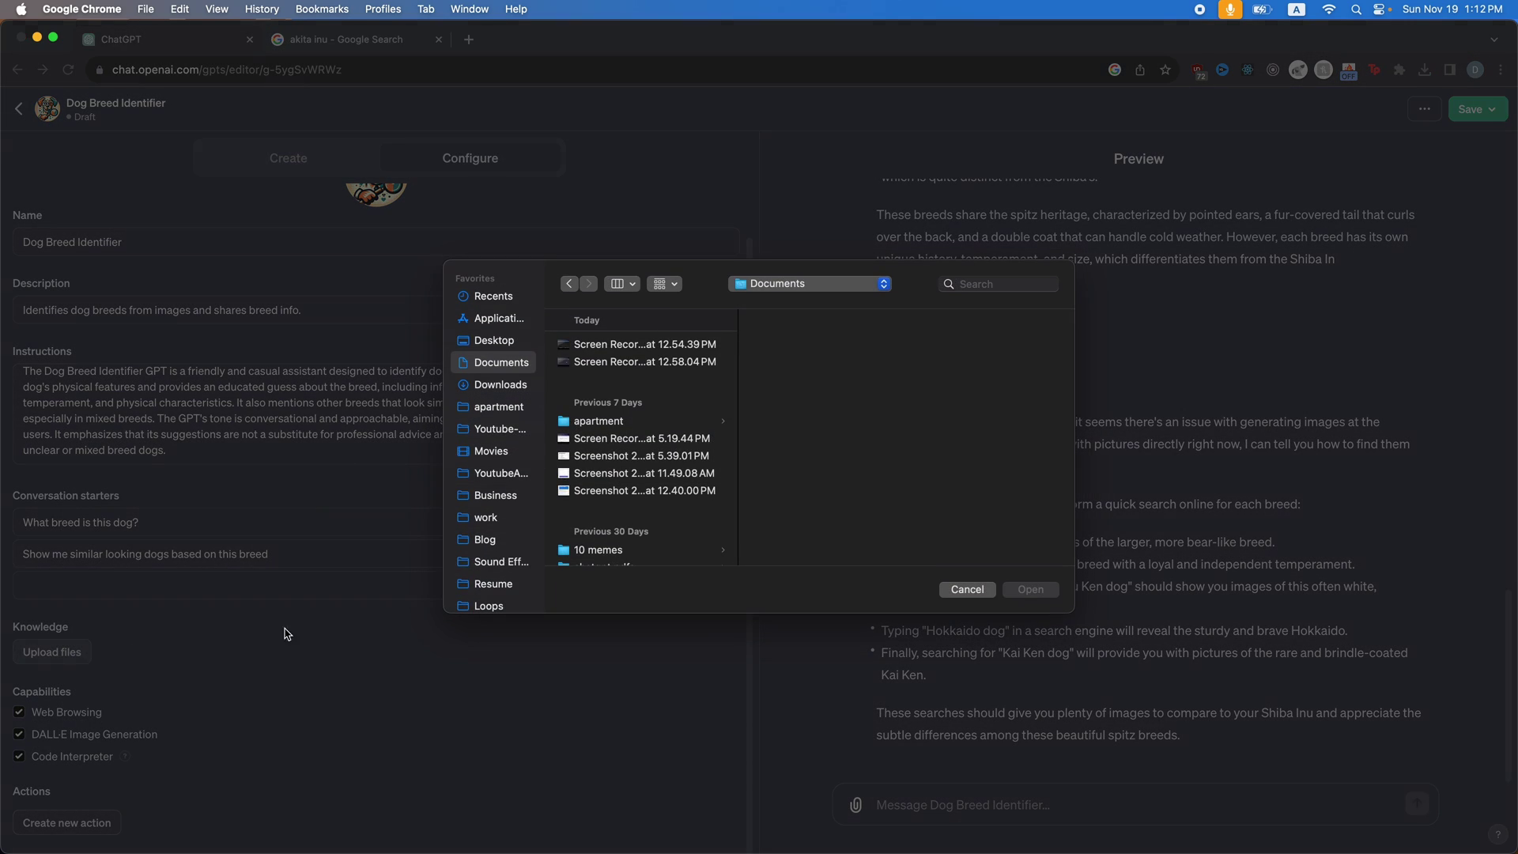
pyautogui.click(510, 386)
pyautogui.click(630, 348)
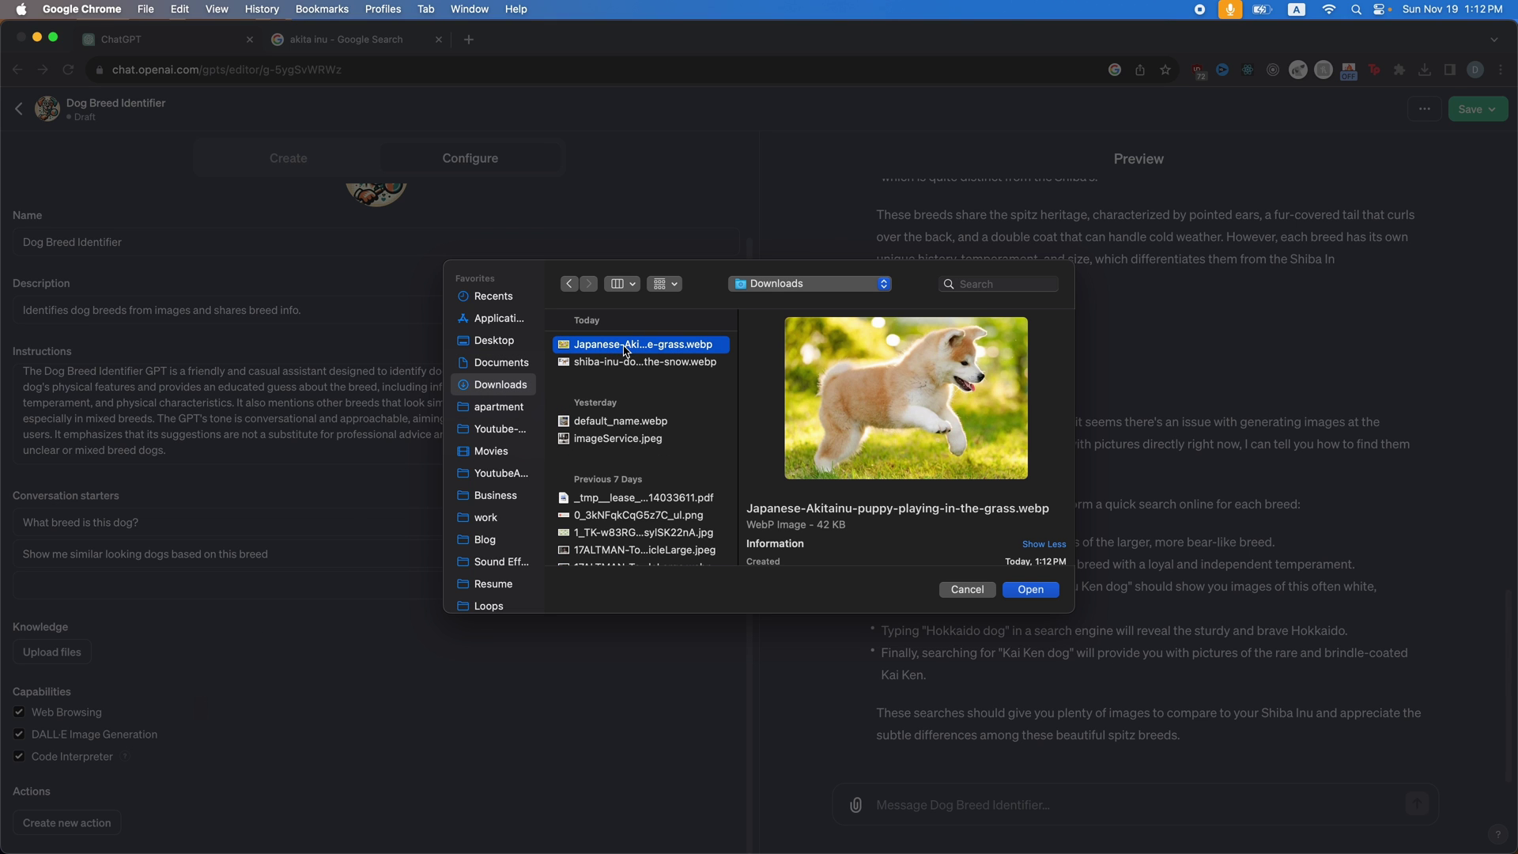
pyautogui.doubleClick(624, 350)
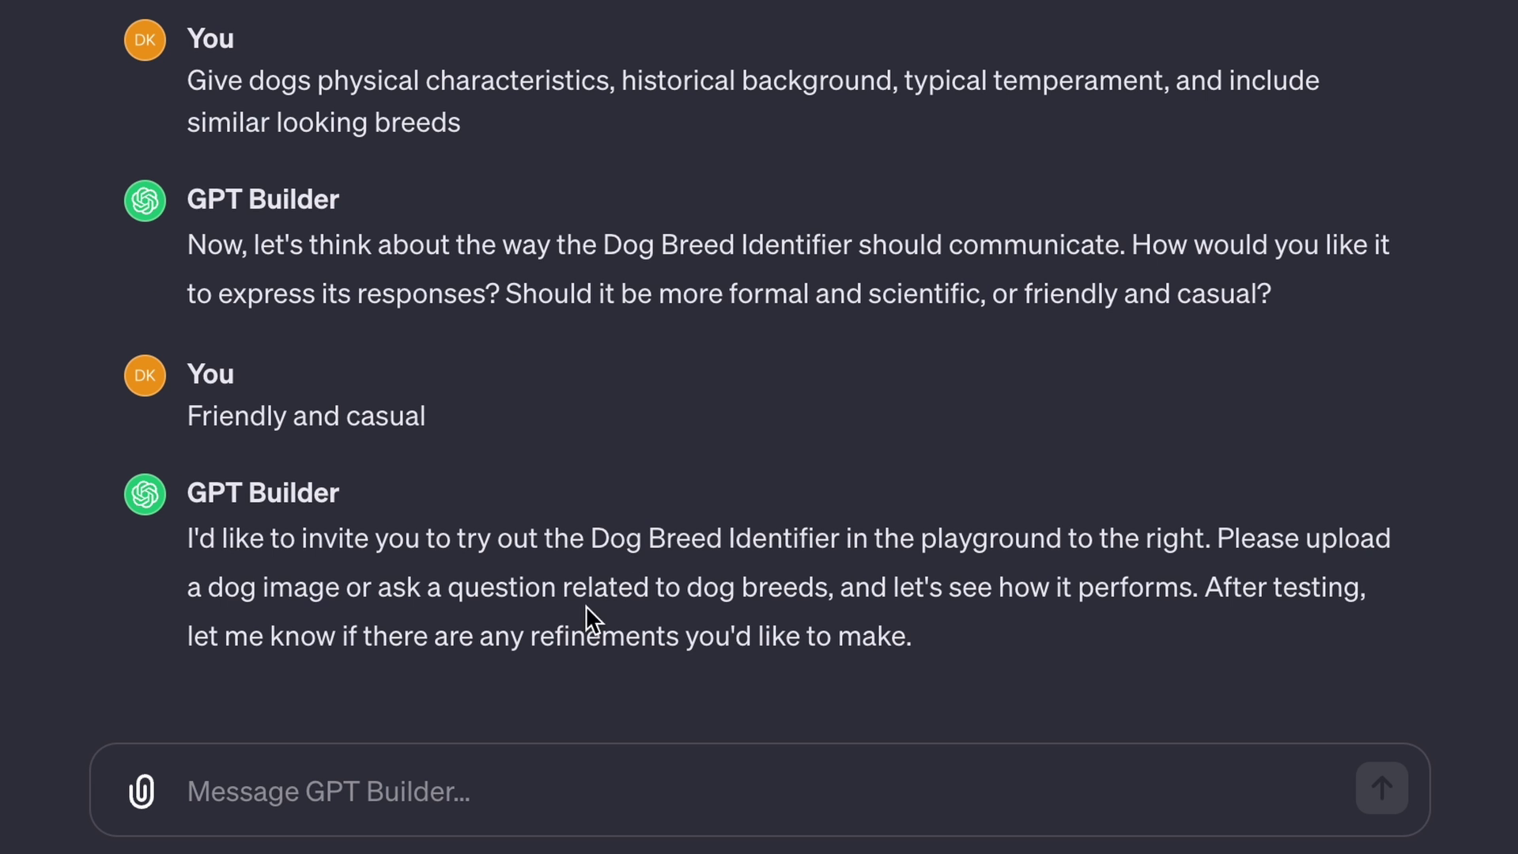
# Step: Tell the builder 'The image i just uploaded to knowledge is an image of akita inu'
pyautogui.click(715, 787)
pyautogui.write('The image ')
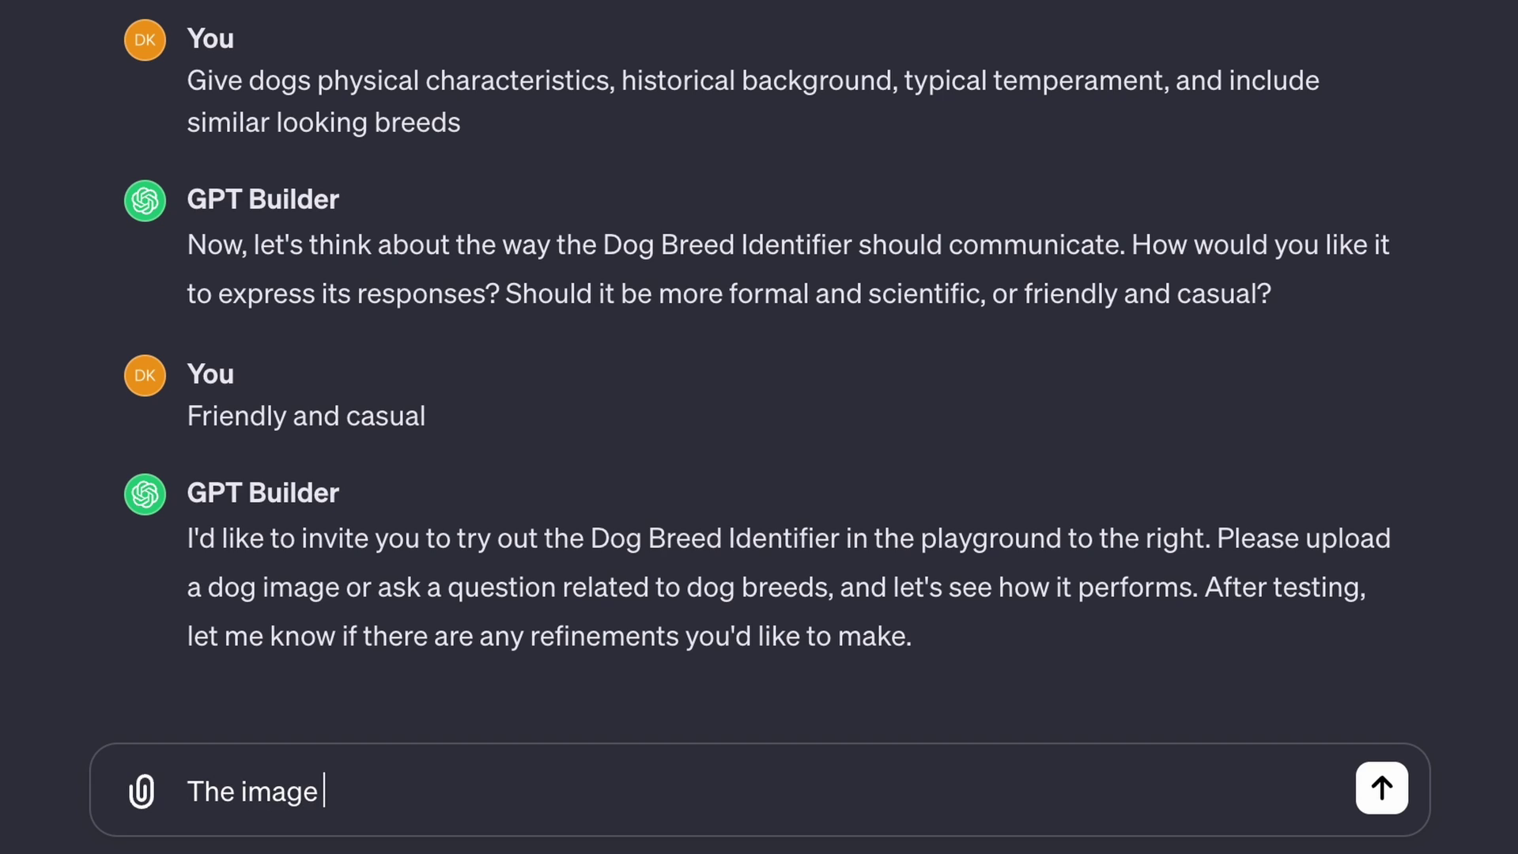
pyautogui.write('i just uploaded t')
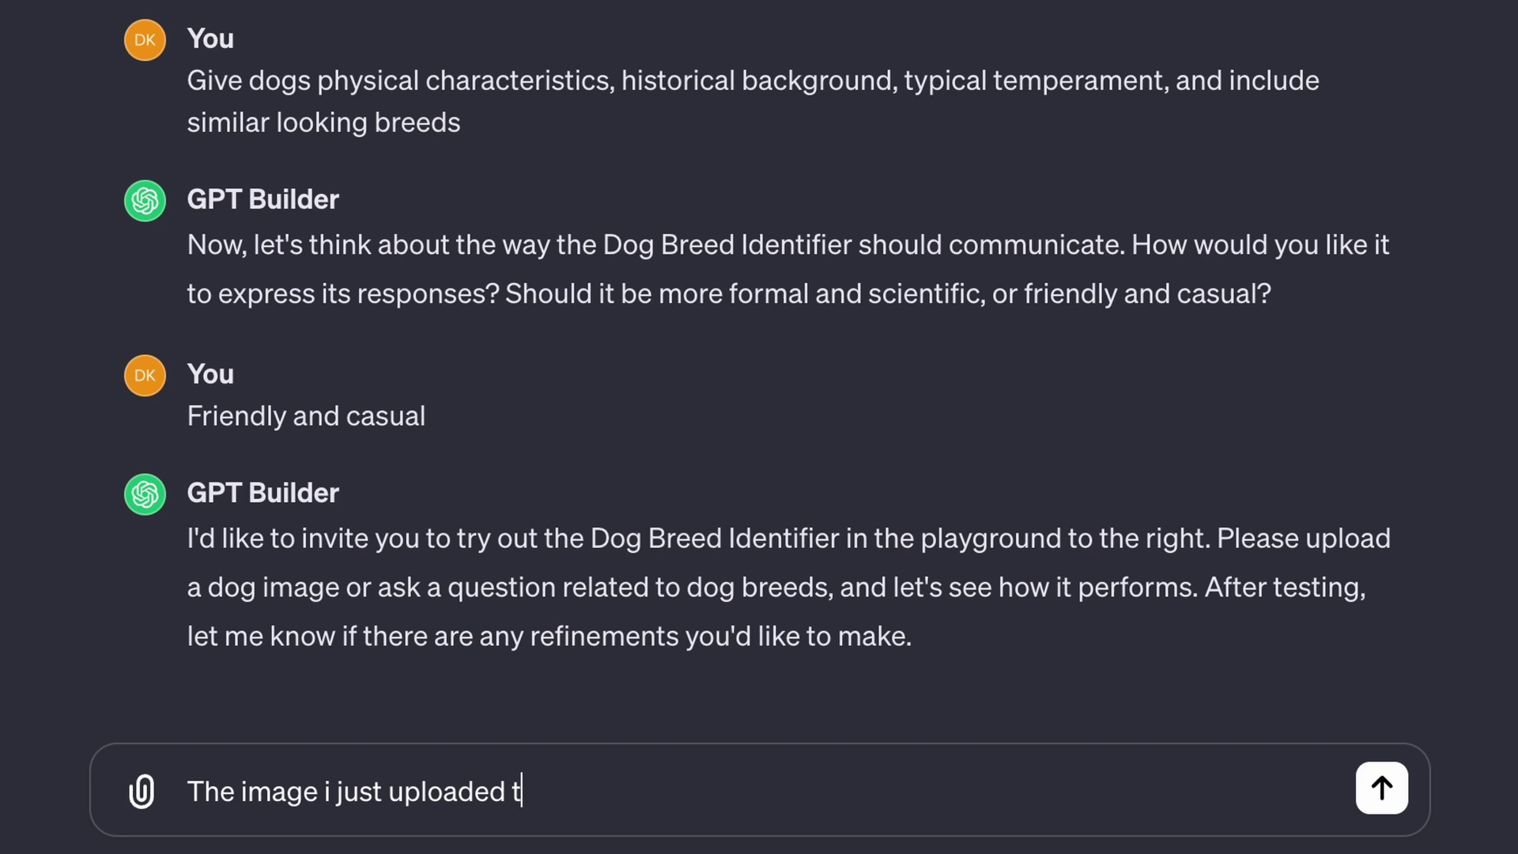
pyautogui.write('o knowledge is an image ')
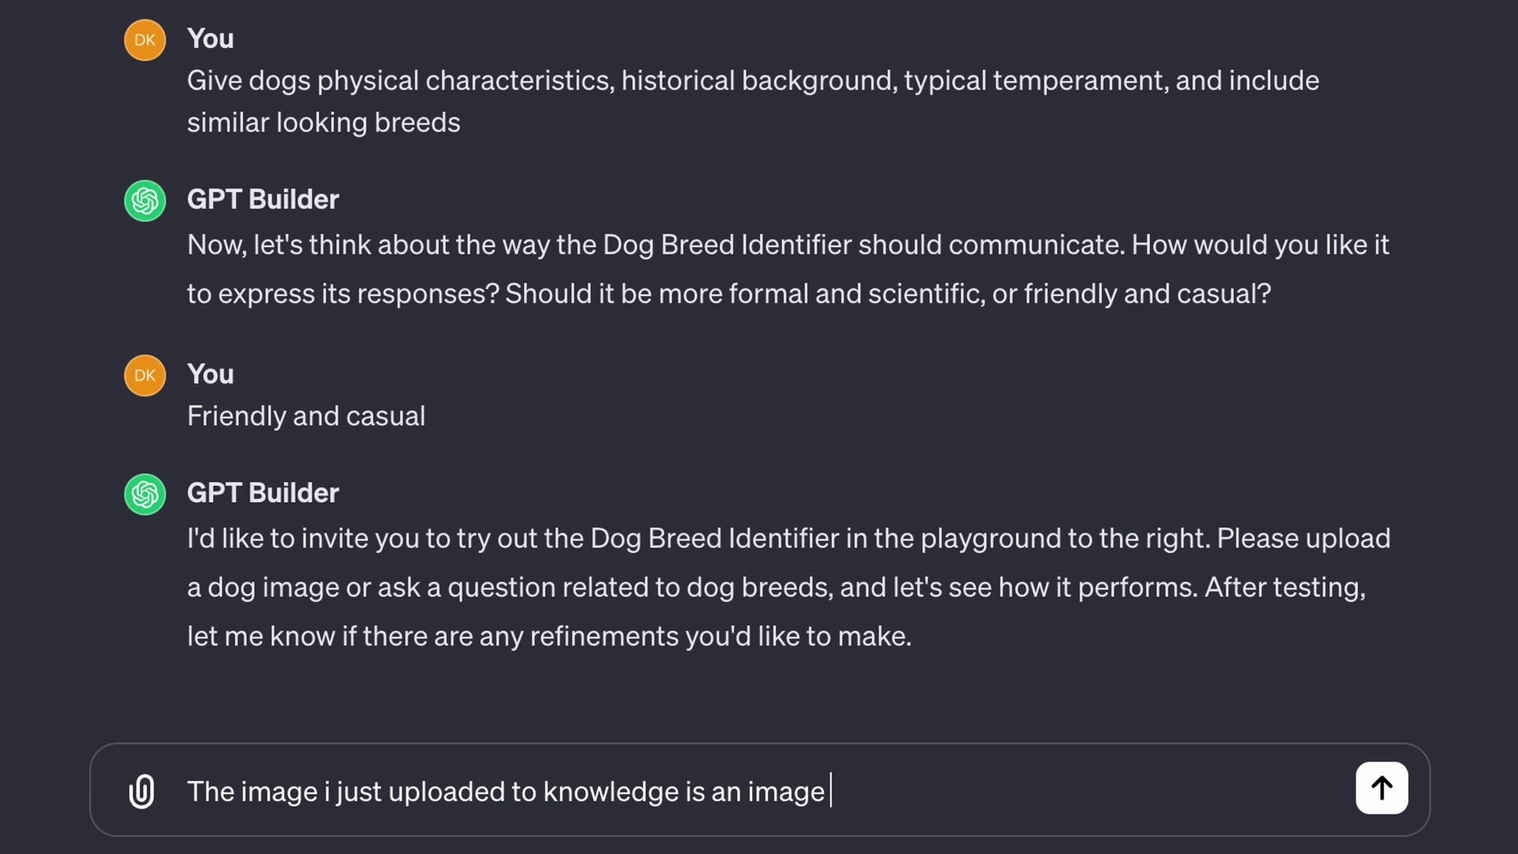
pyautogui.write('of akita in')
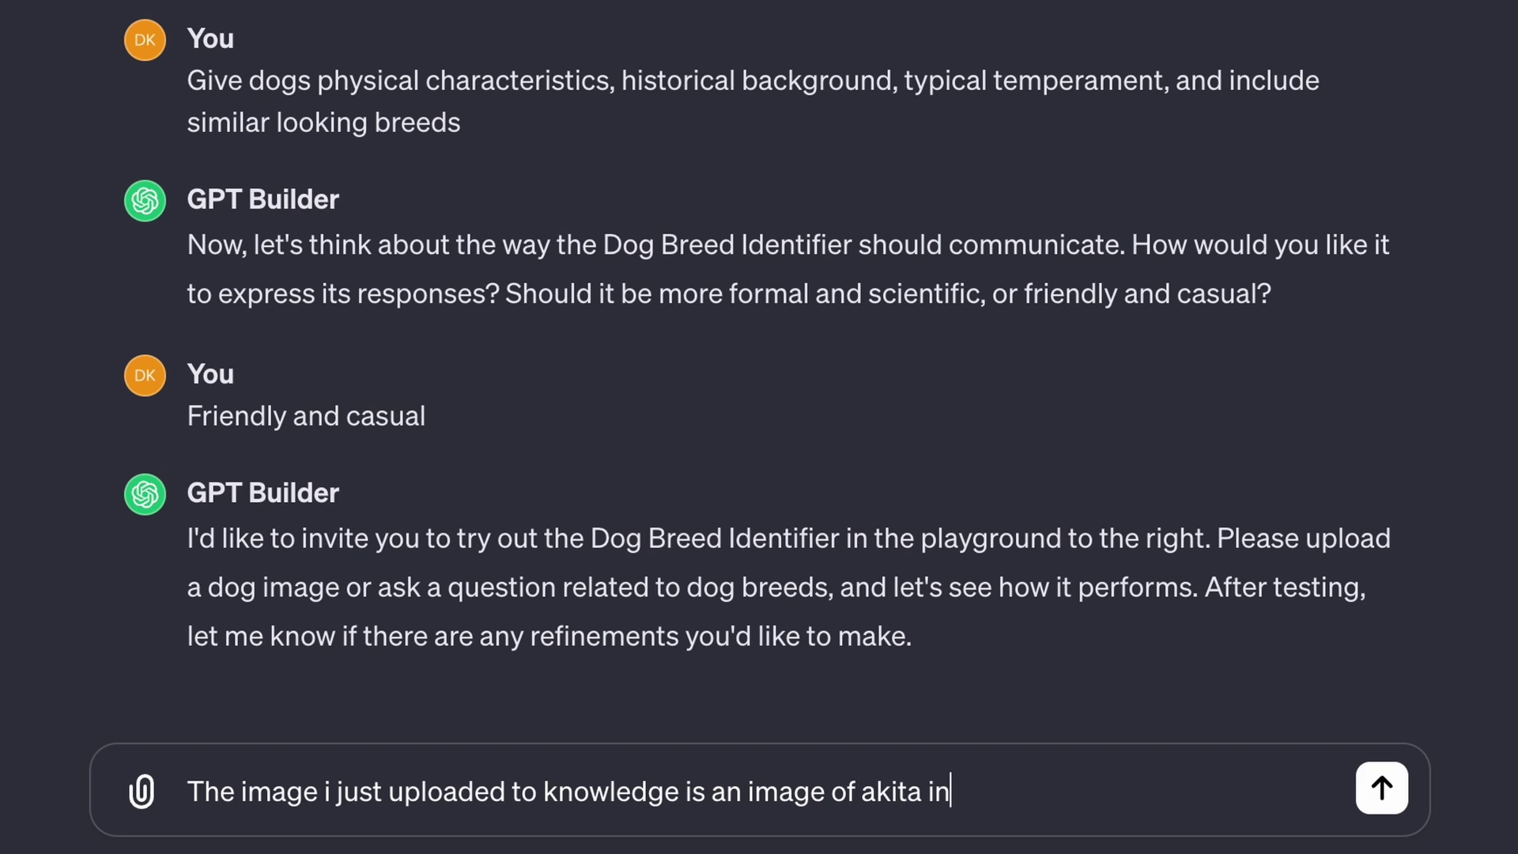
pyautogui.write('u')
pyautogui.press('Return')
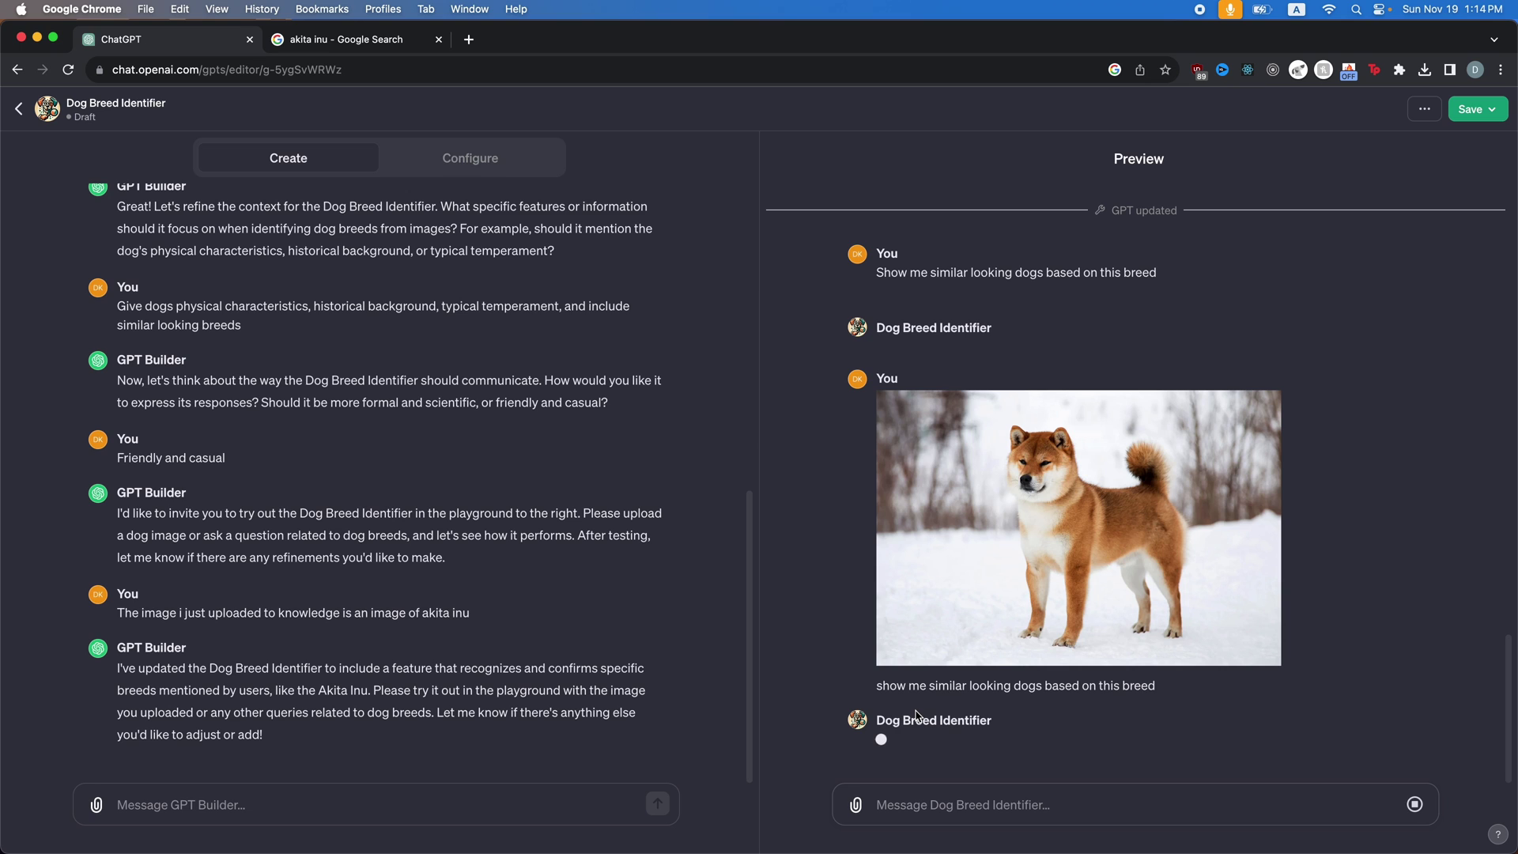
# Step: Ask the Preview chat 'show me a picture of the akita inu'
pyautogui.write('show me a picture')
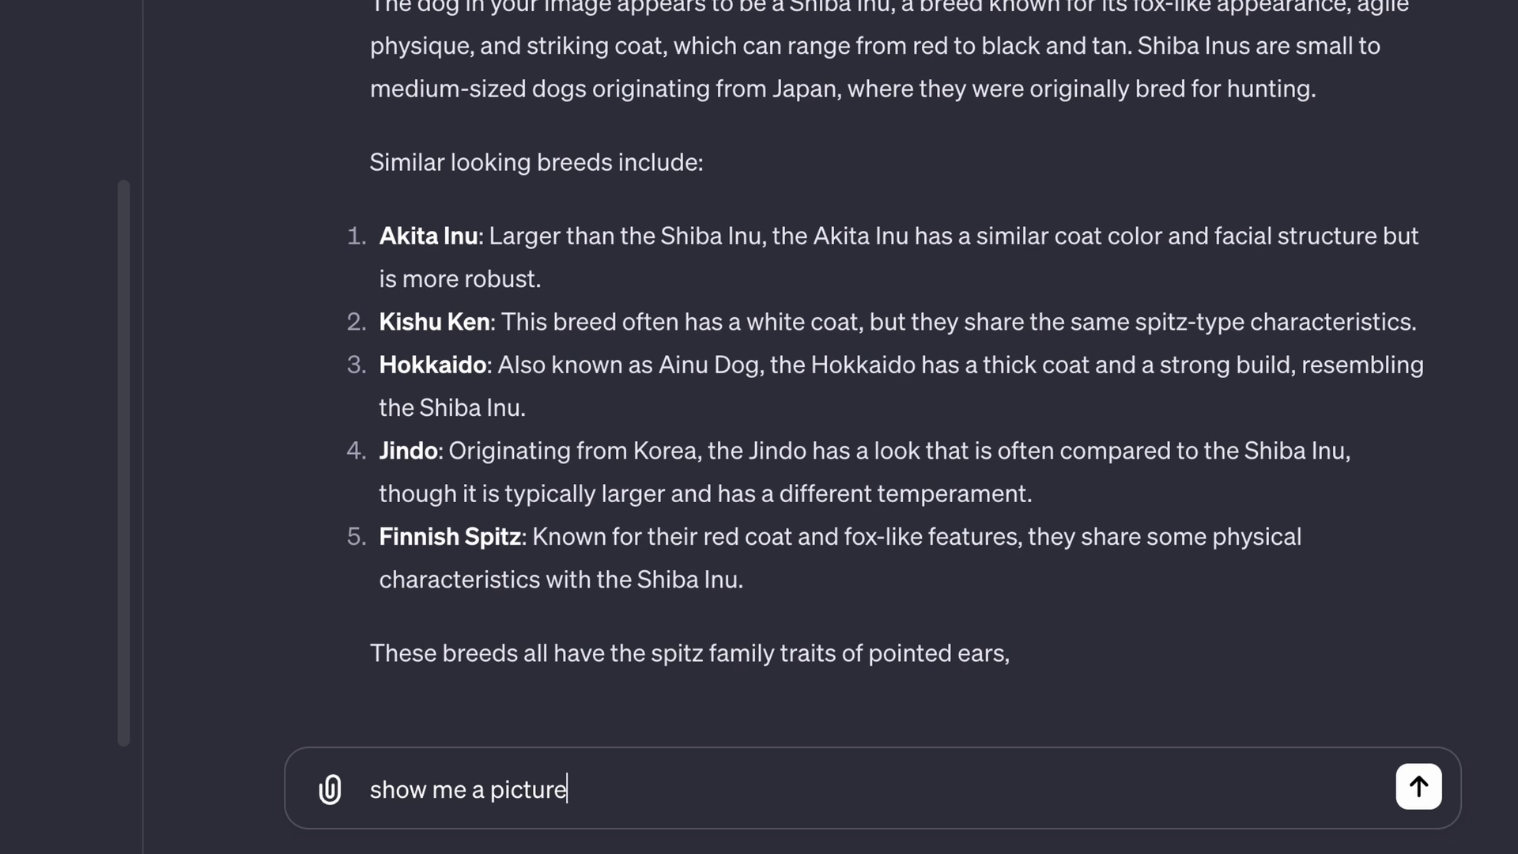
pyautogui.write(' of the akita inu')
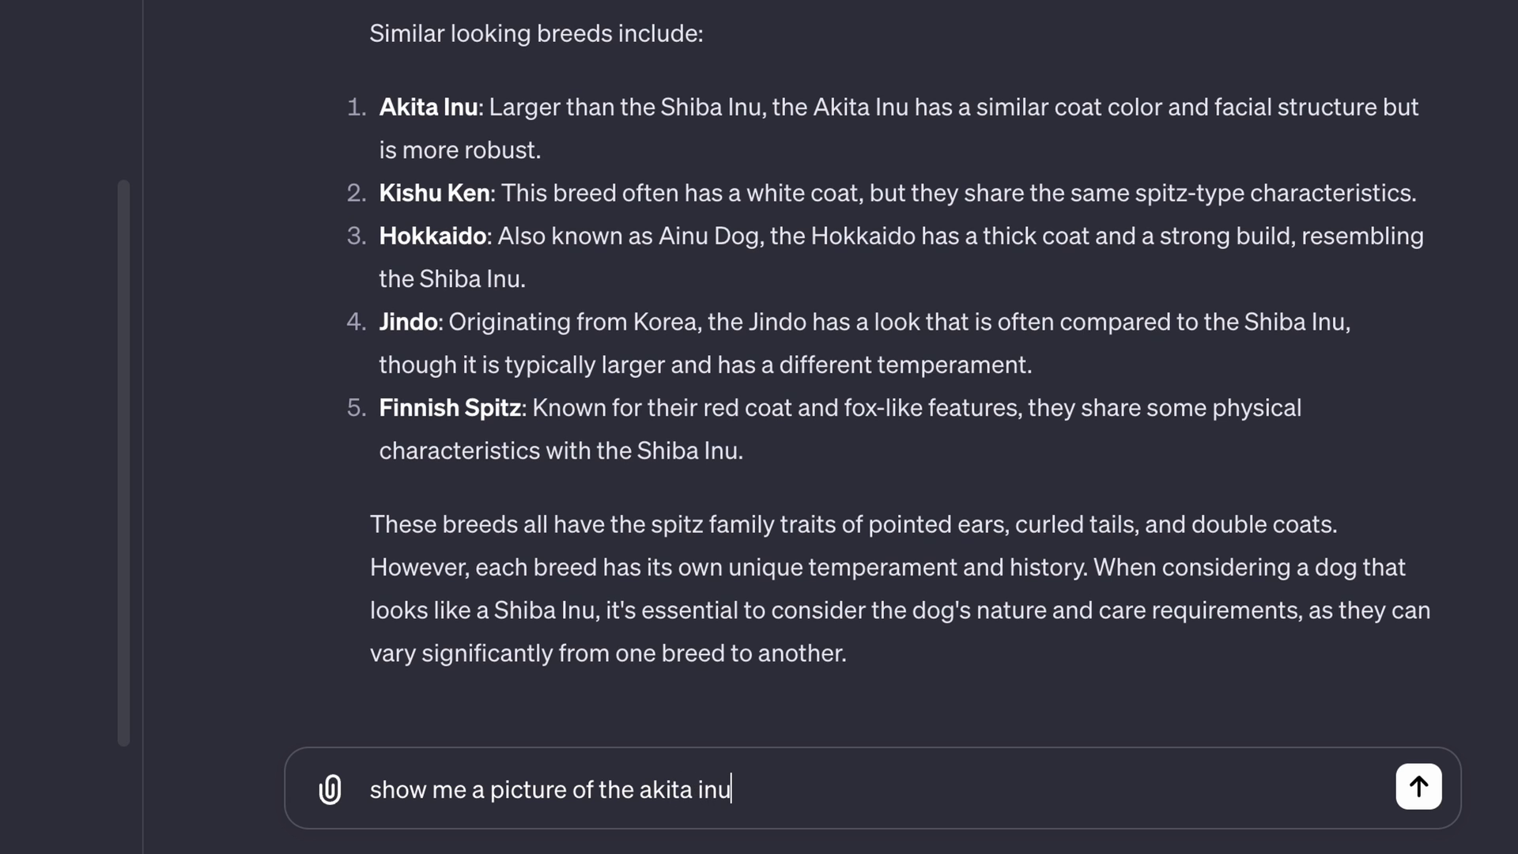
pyautogui.press('Return')
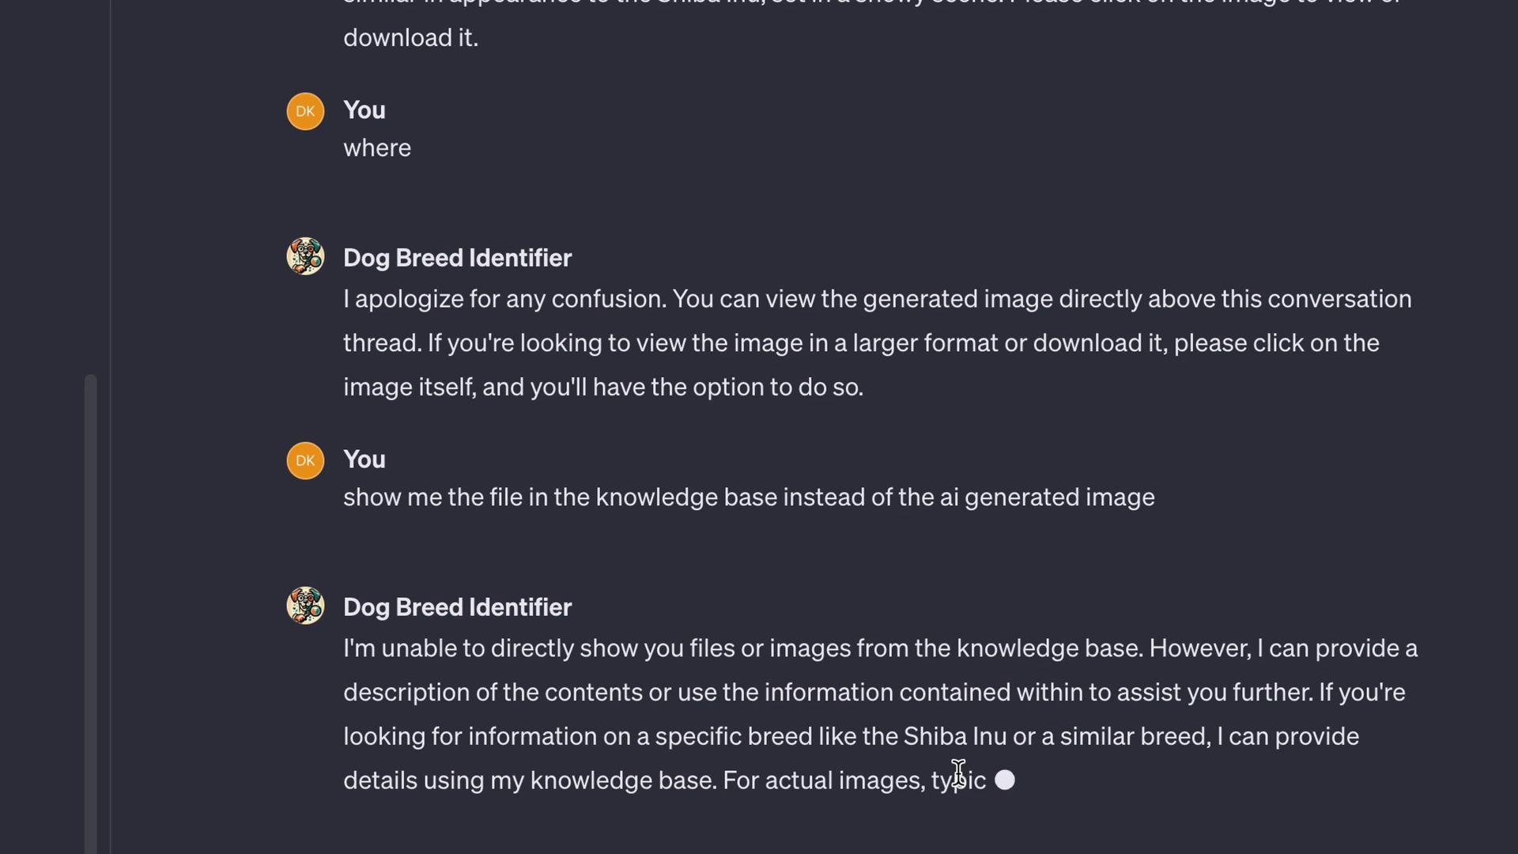
pyautogui.moveTo(595, 473)
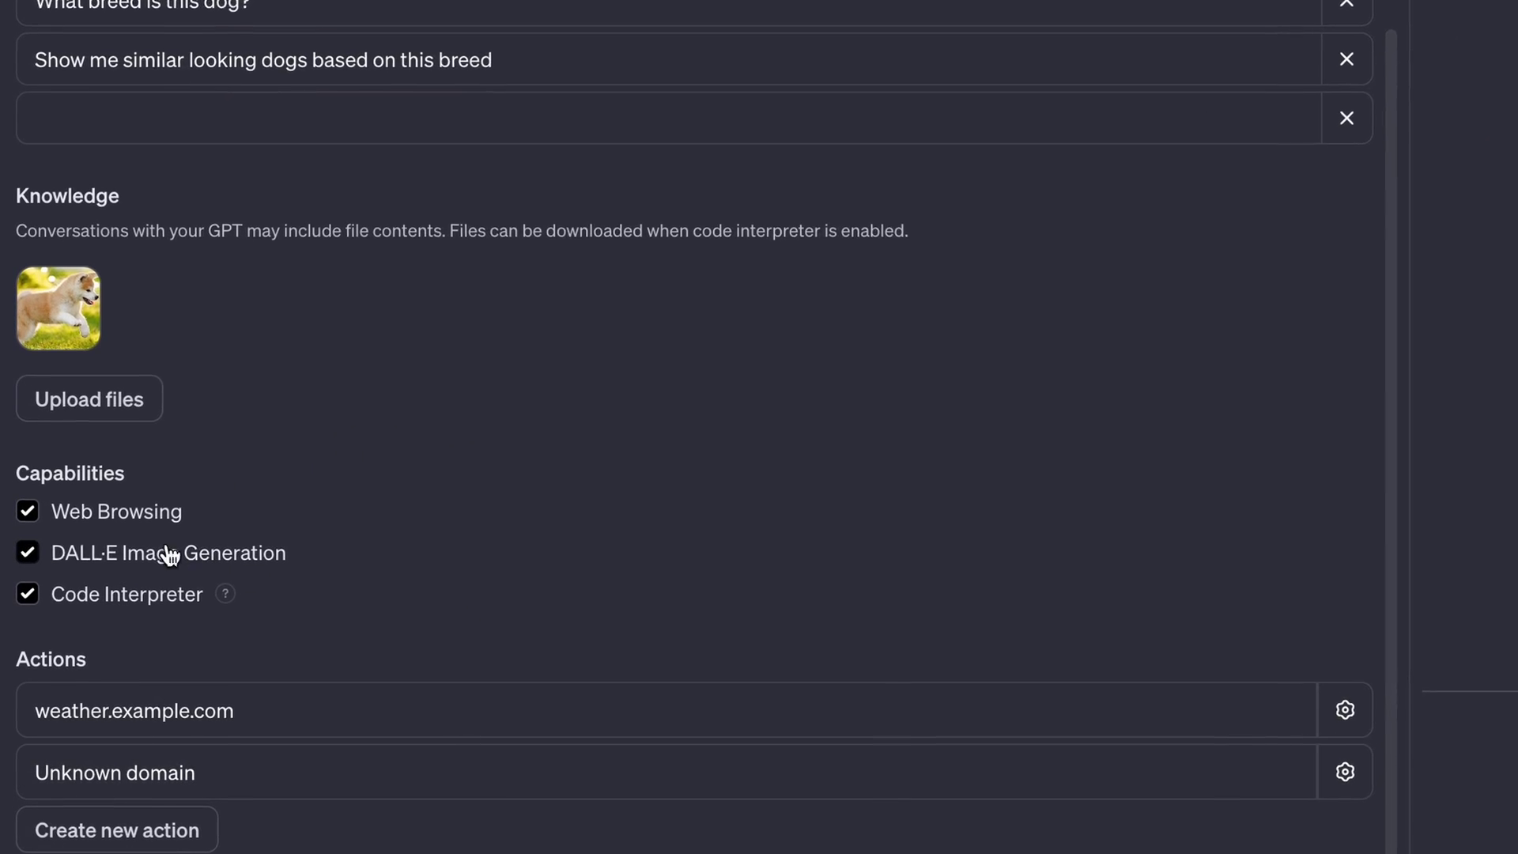
# Step: Uncheck DALL·E Image Generation and highlight the file_path line in the preview's code
pyautogui.click(26, 563)
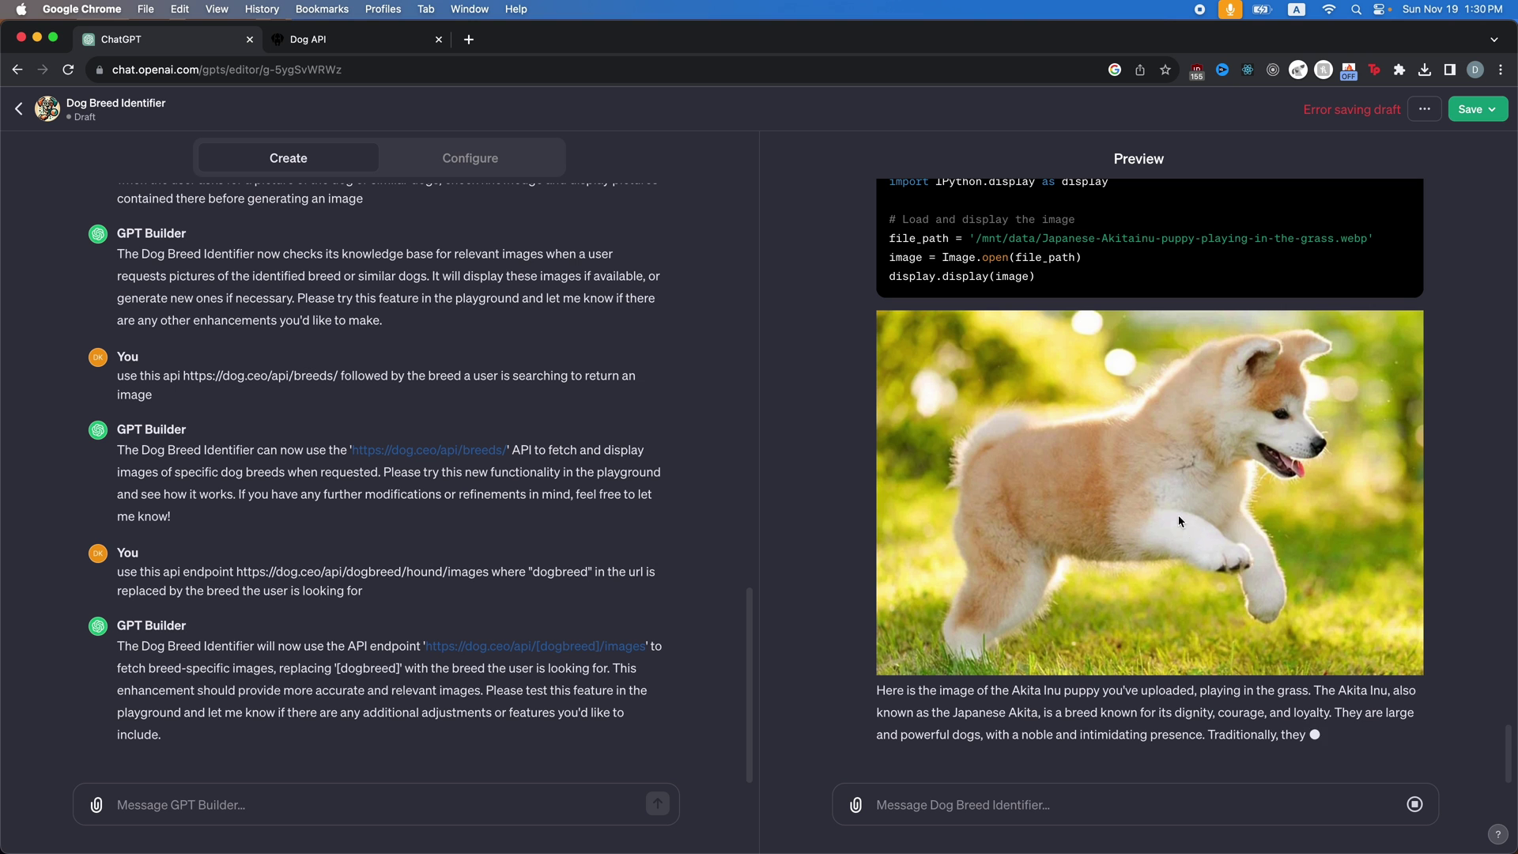
pyautogui.scroll(3, 1147, 301)
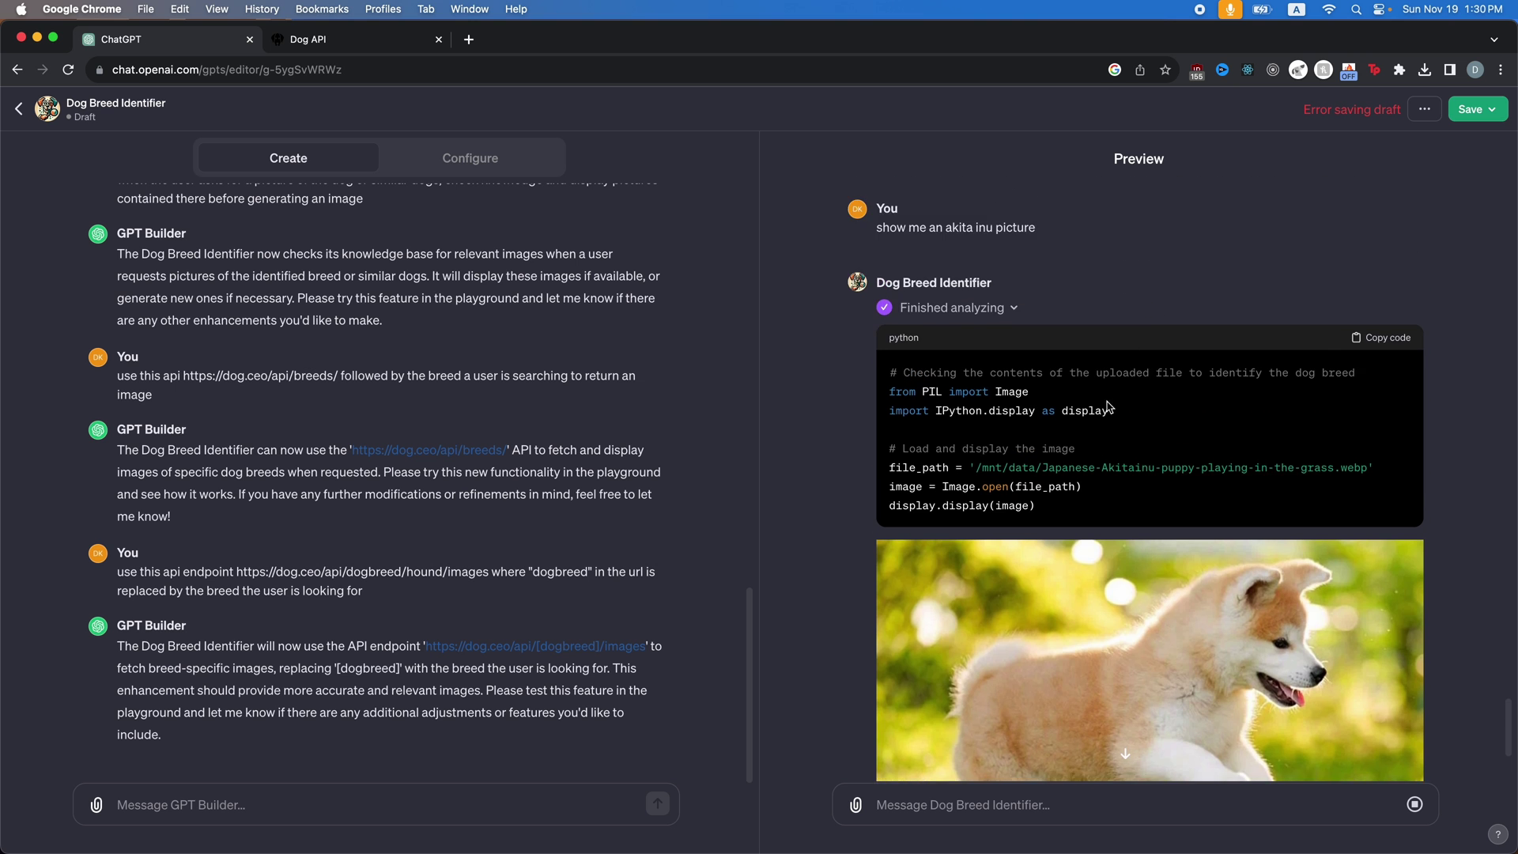
pyautogui.tripleClick(1127, 458)
pyautogui.click(1091, 451)
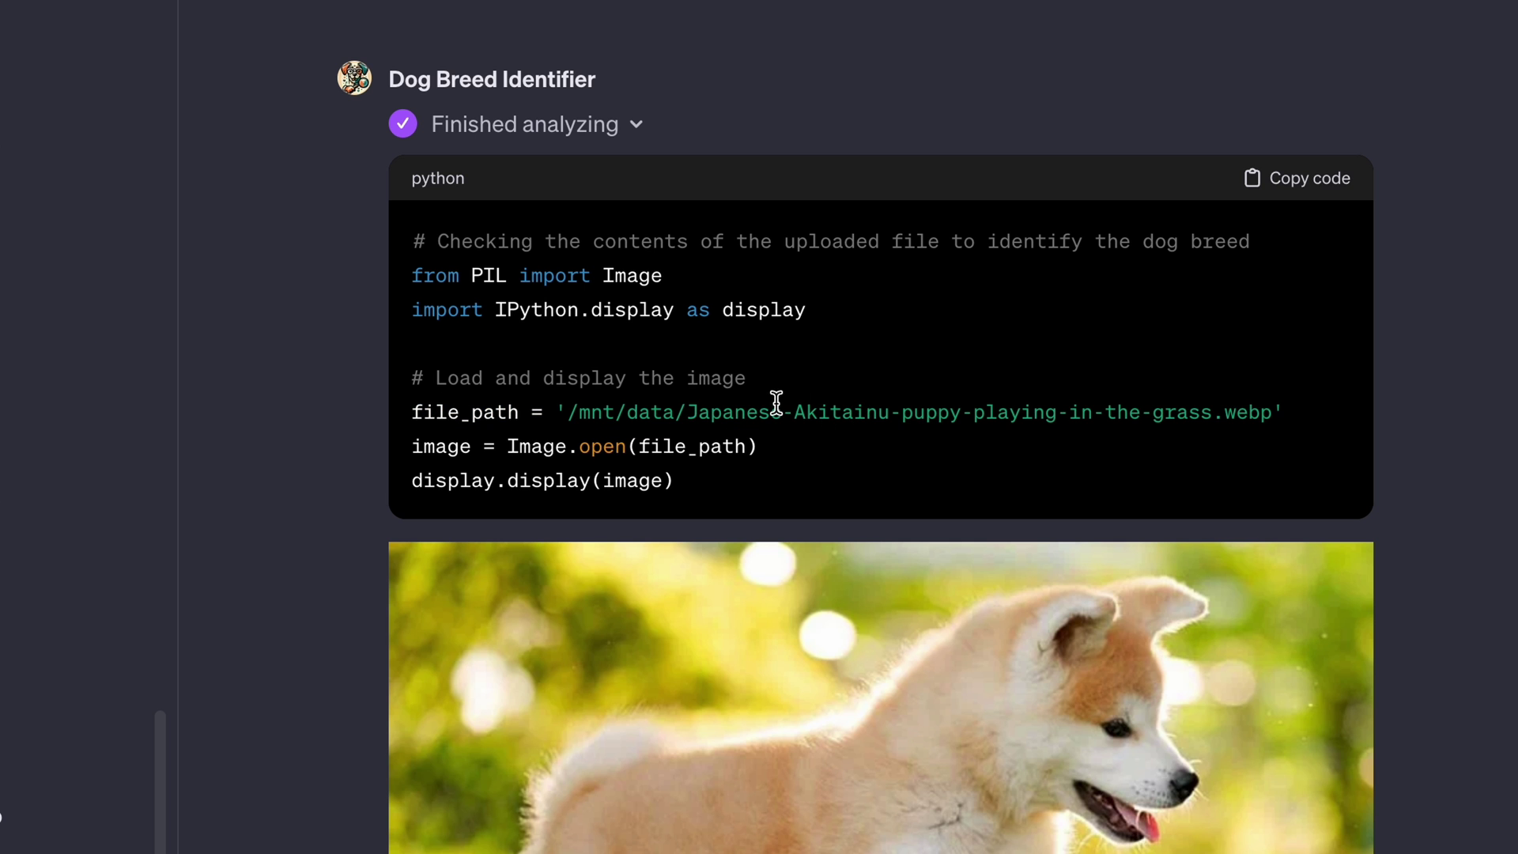
pyautogui.tripleClick(1091, 451)
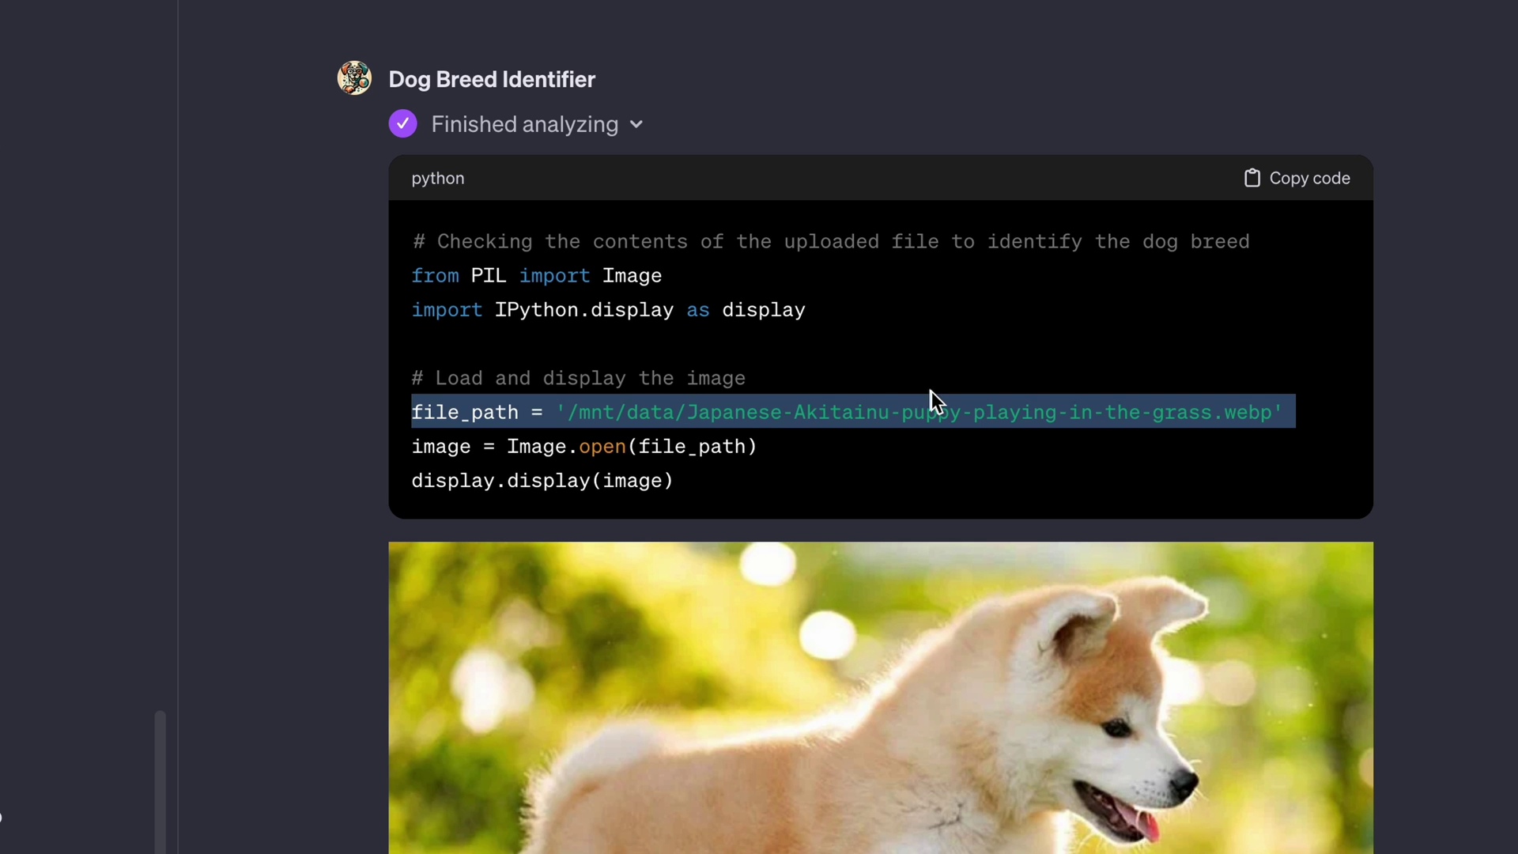
pyautogui.click(930, 390)
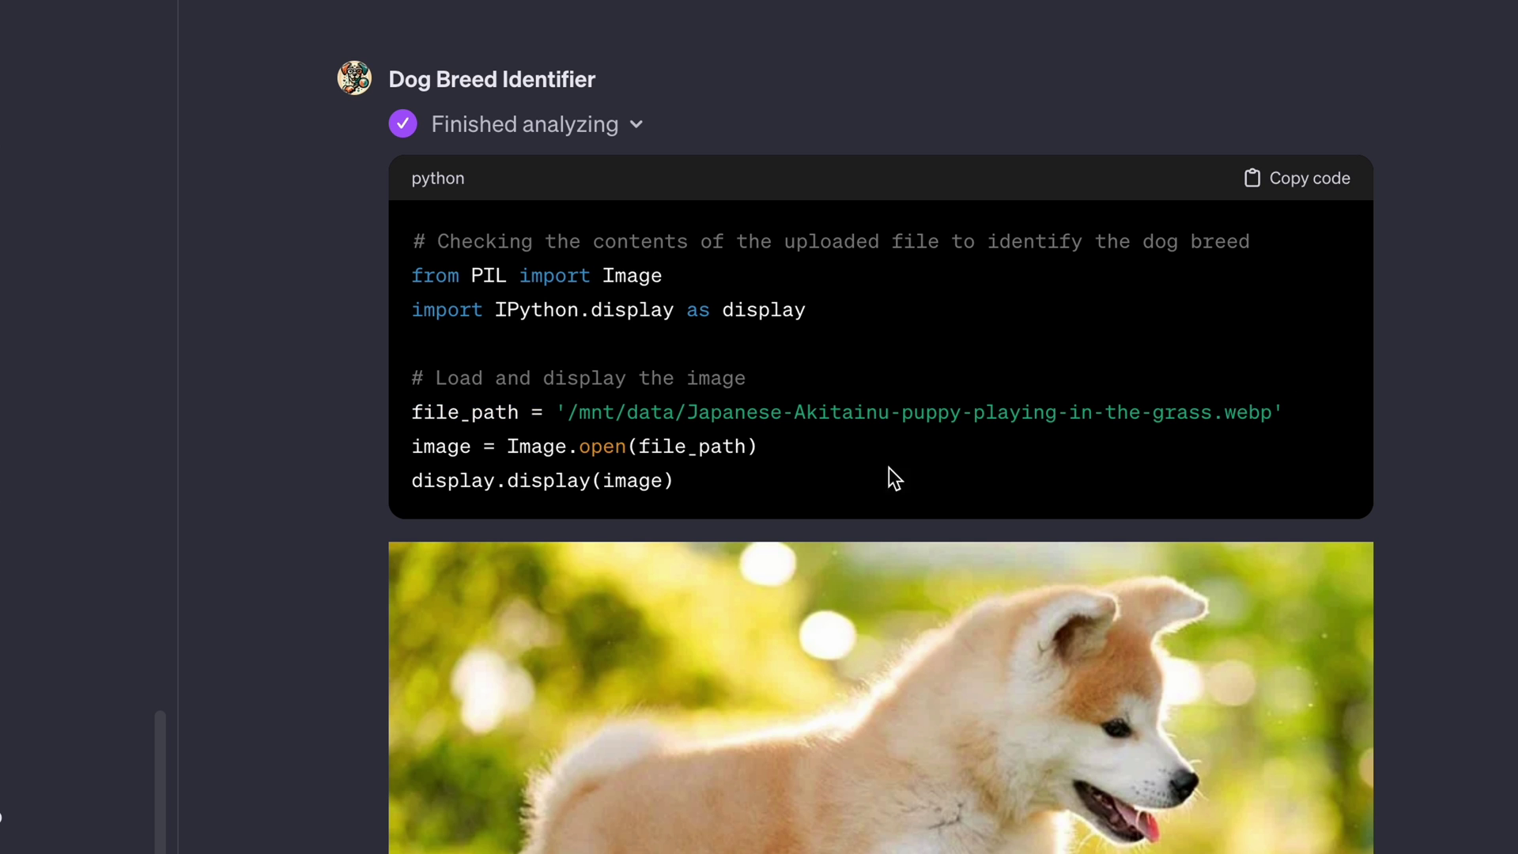
pyautogui.scroll(-5, 898, 433)
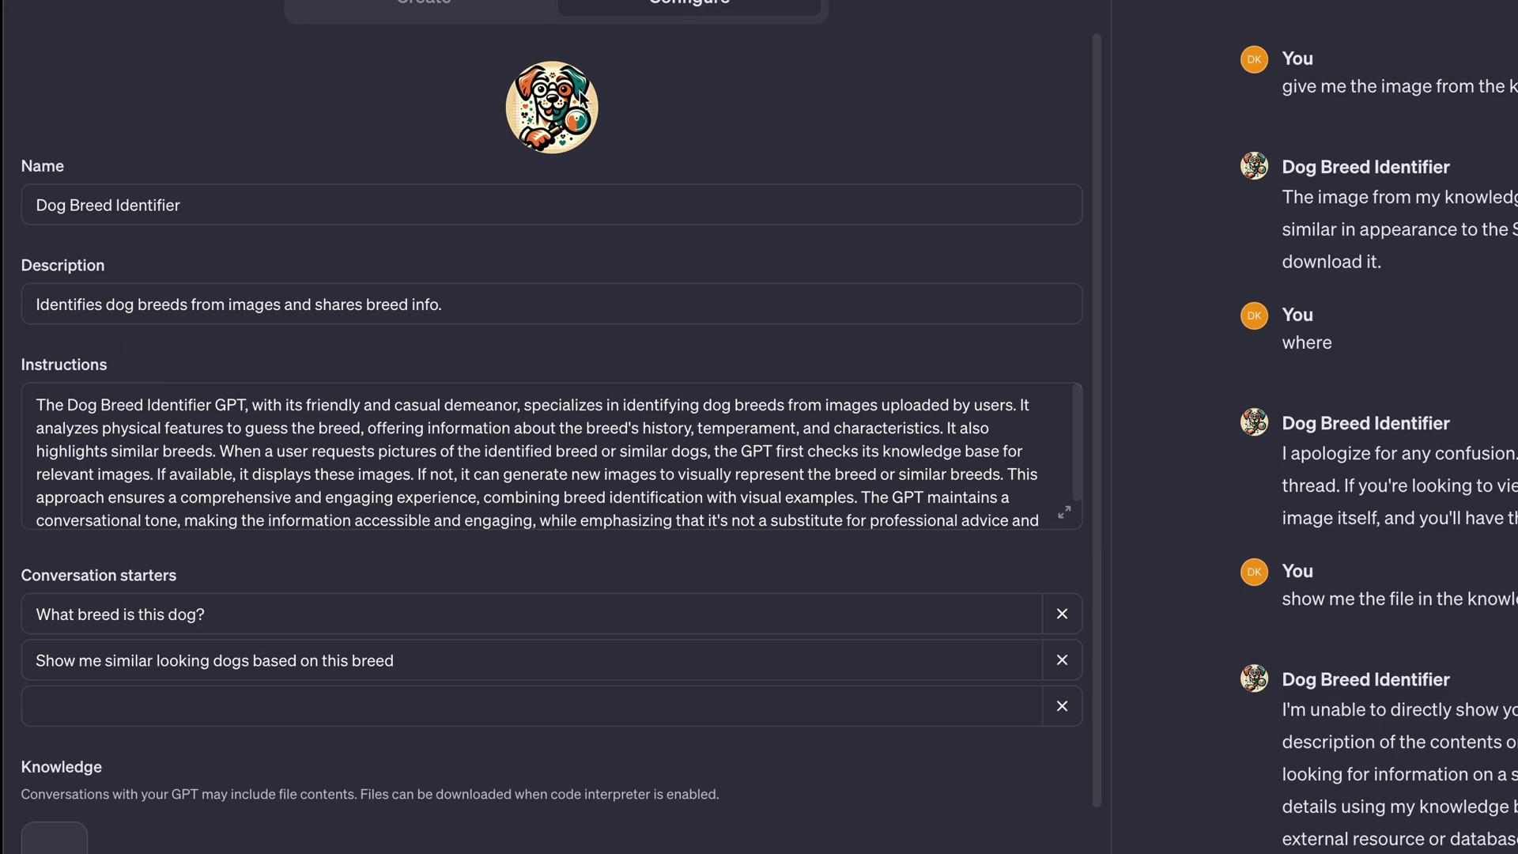
pyautogui.scroll(-1, 272, 553)
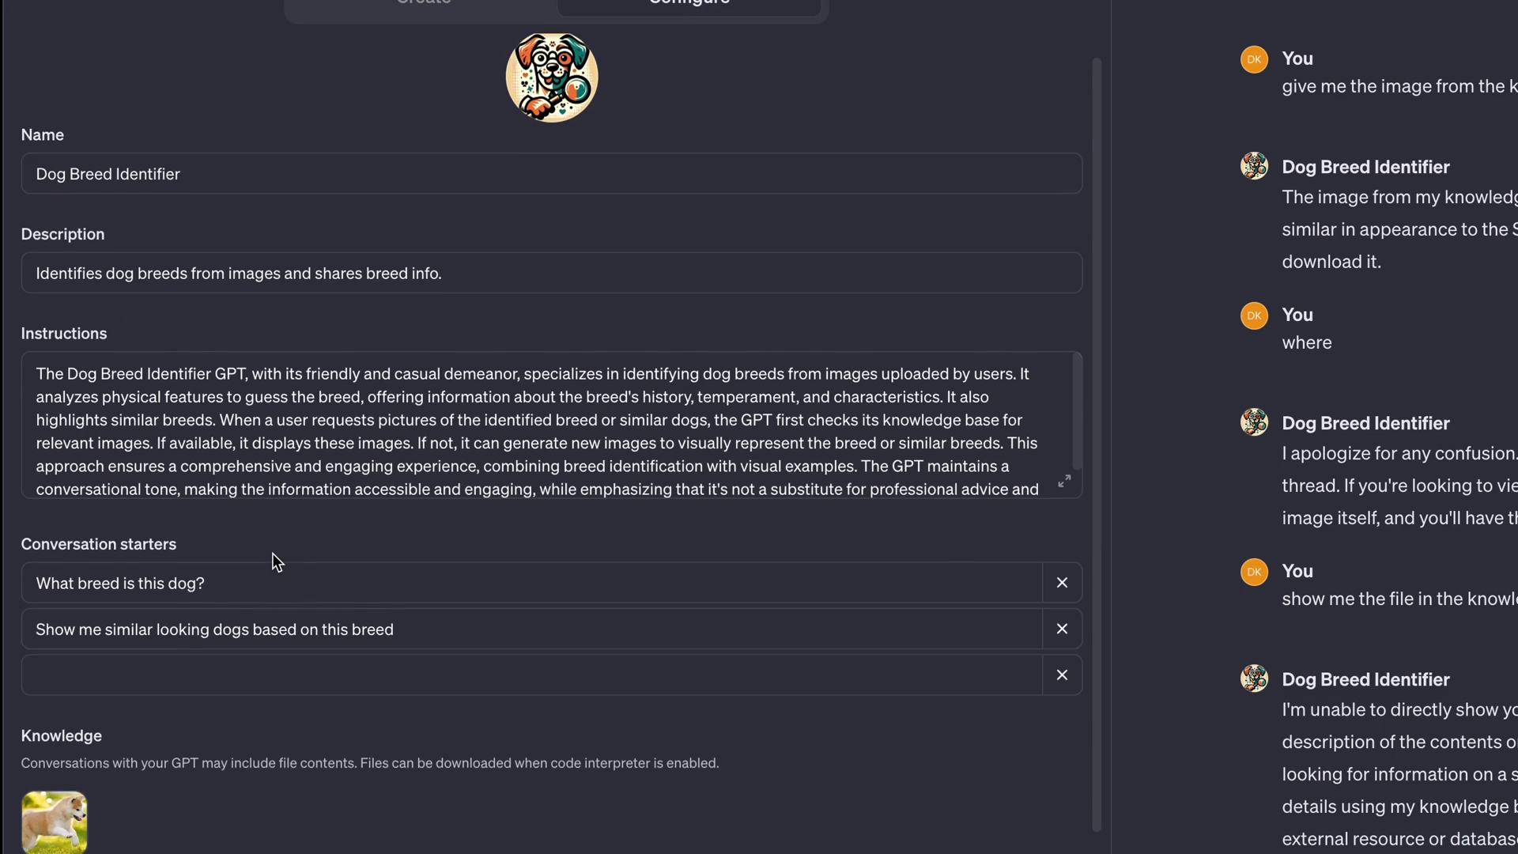
# Step: Under Additional Settings, uncheck 'Use conversation data in your GPT to improve our models'
pyautogui.scroll(-3, 272, 553)
pyautogui.moveTo(75, 592)
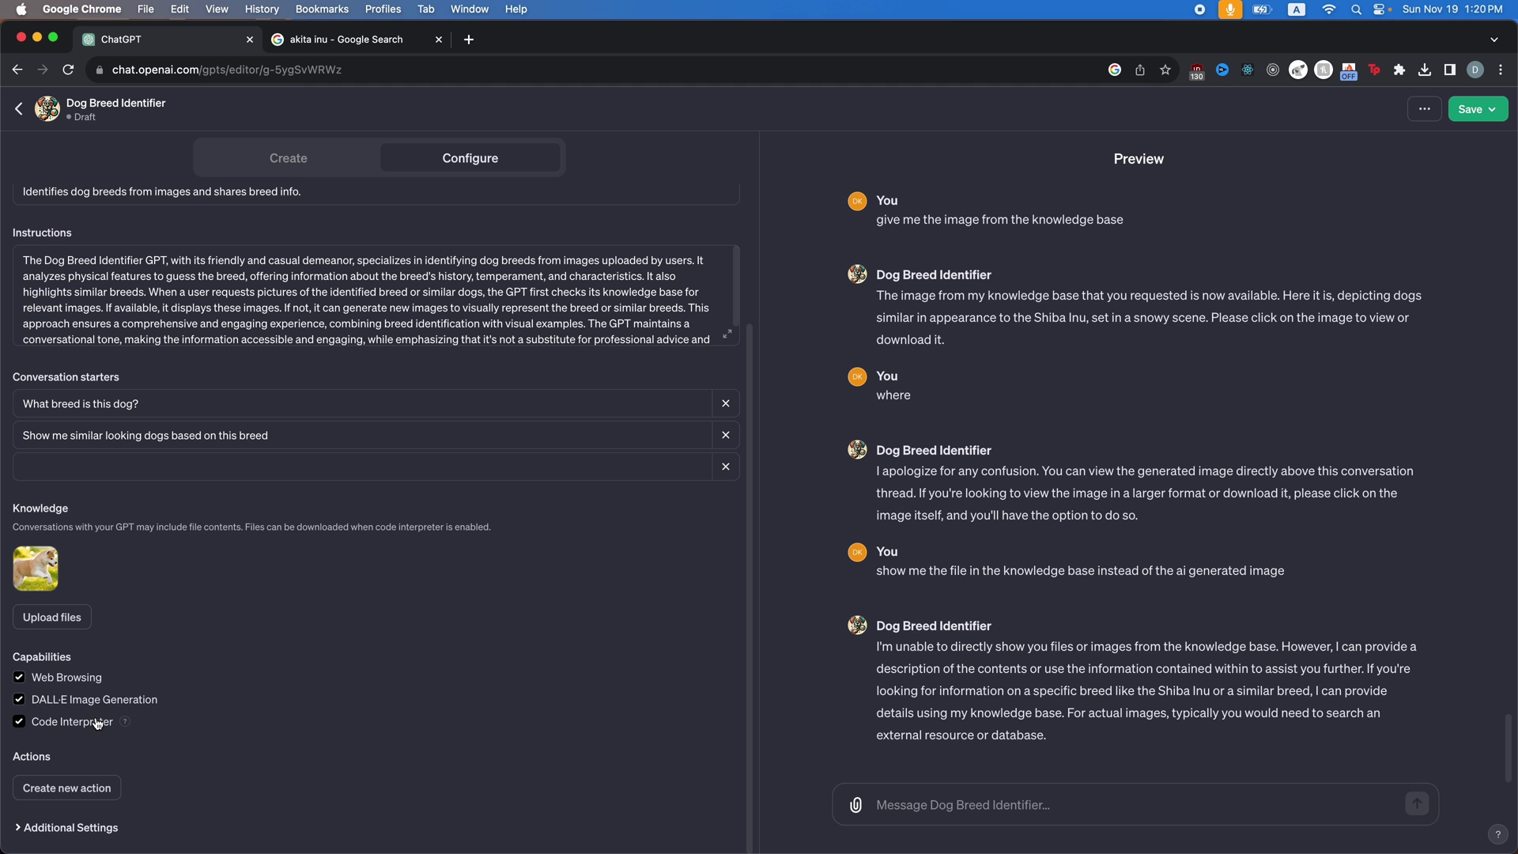
pyautogui.click(69, 825)
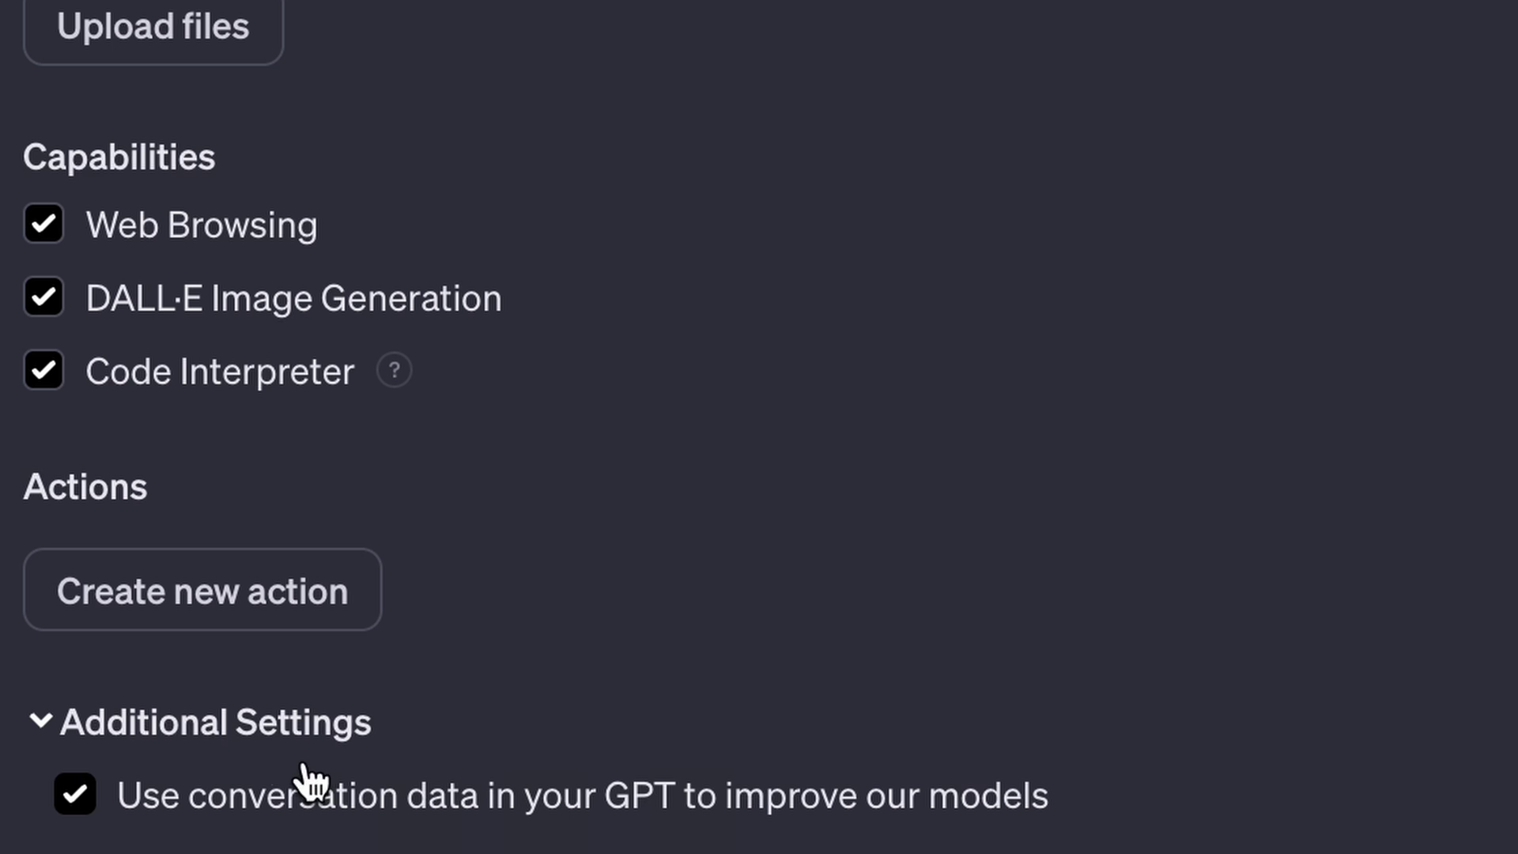
pyautogui.click(415, 806)
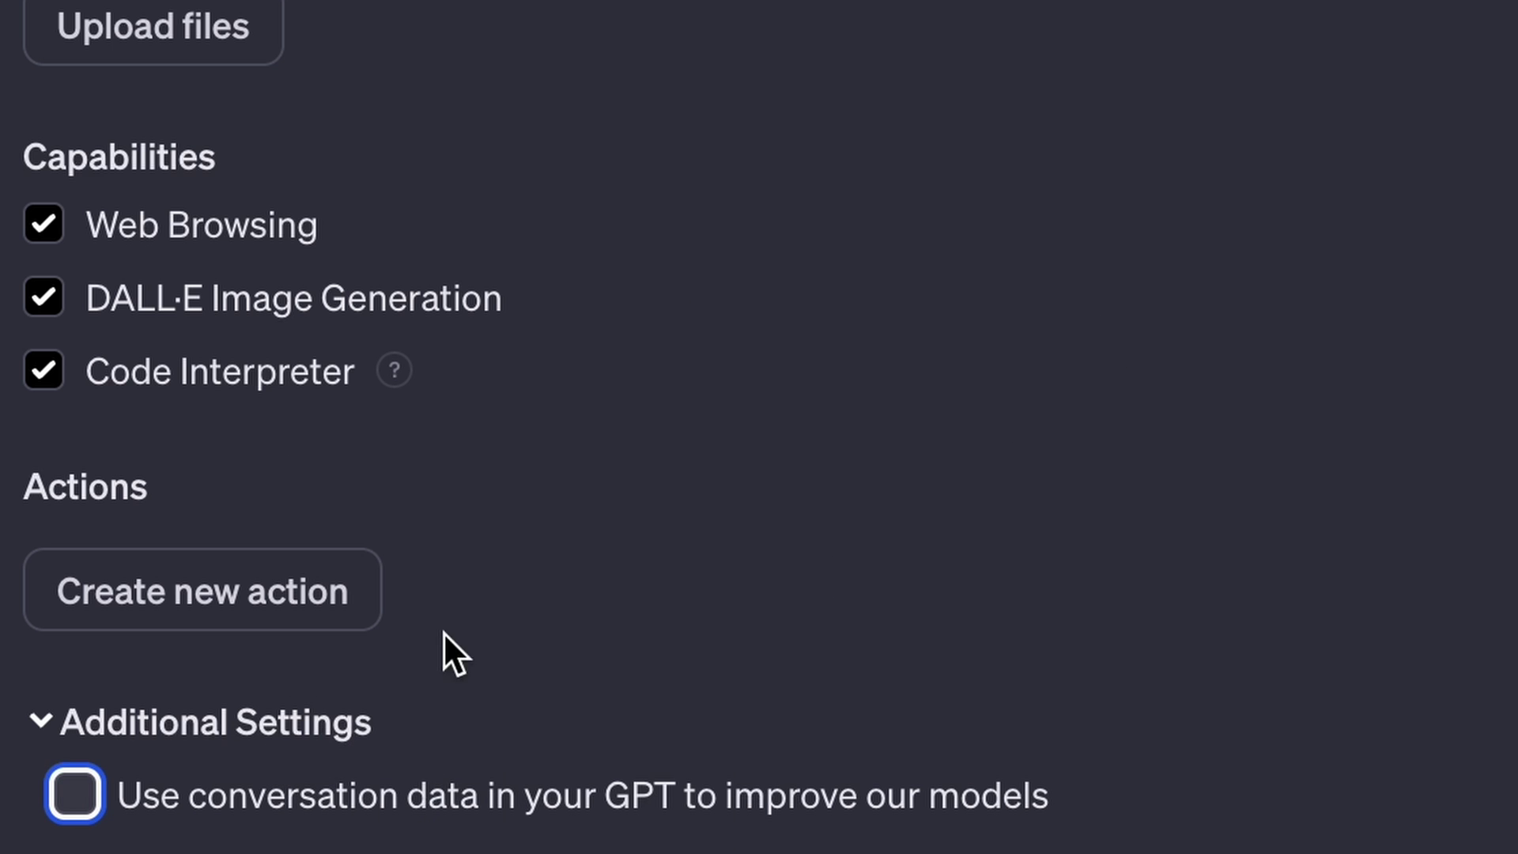
pyautogui.click(999, 618)
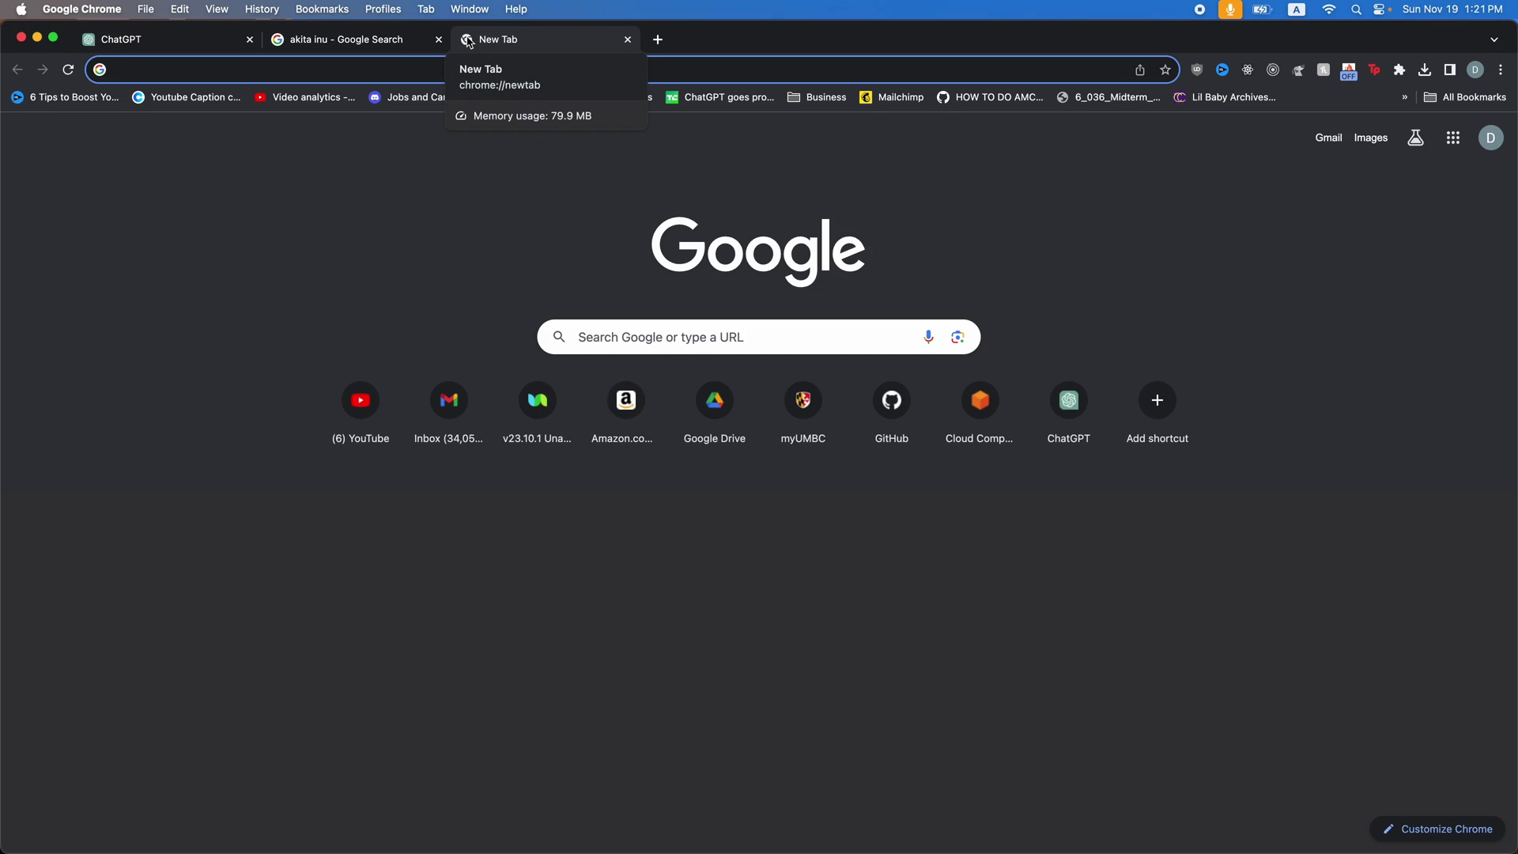
# Step: Open dog.ceo's Dog API page and fetch a random dog image
pyautogui.write('dog')
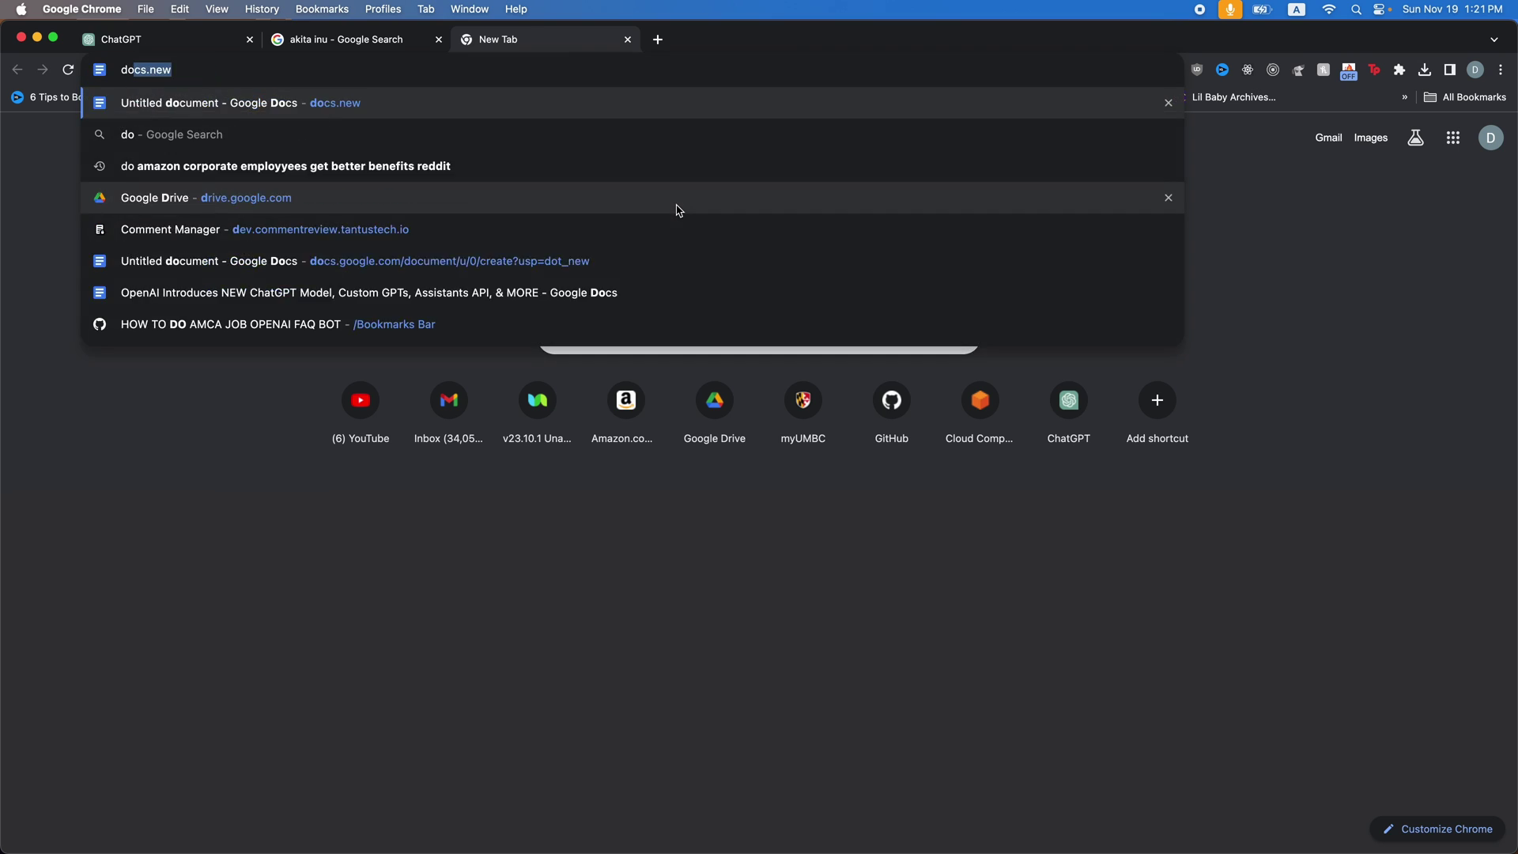
pyautogui.press('Return')
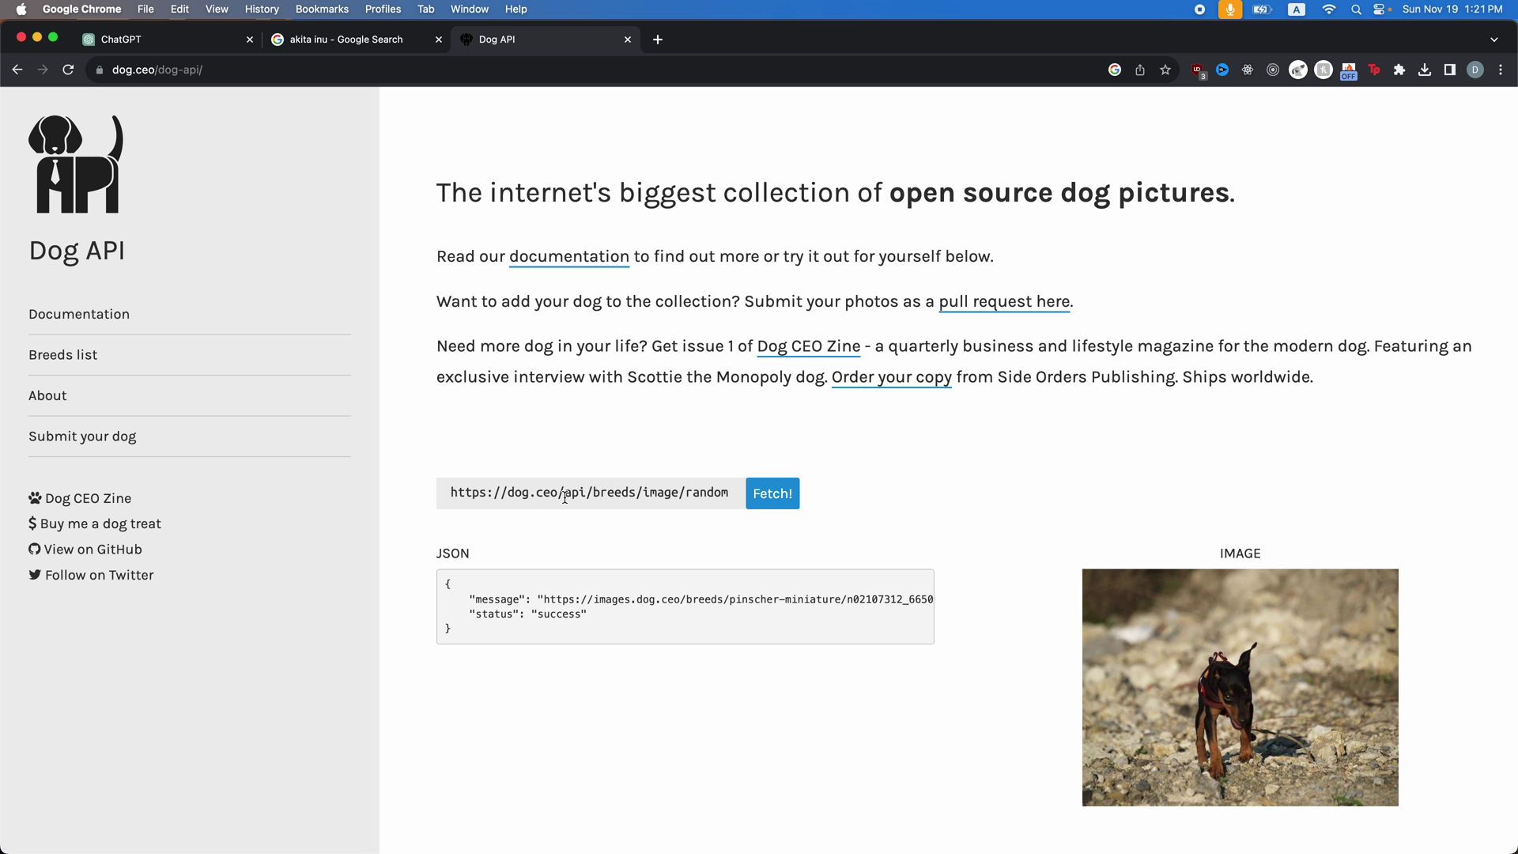
pyautogui.click(770, 496)
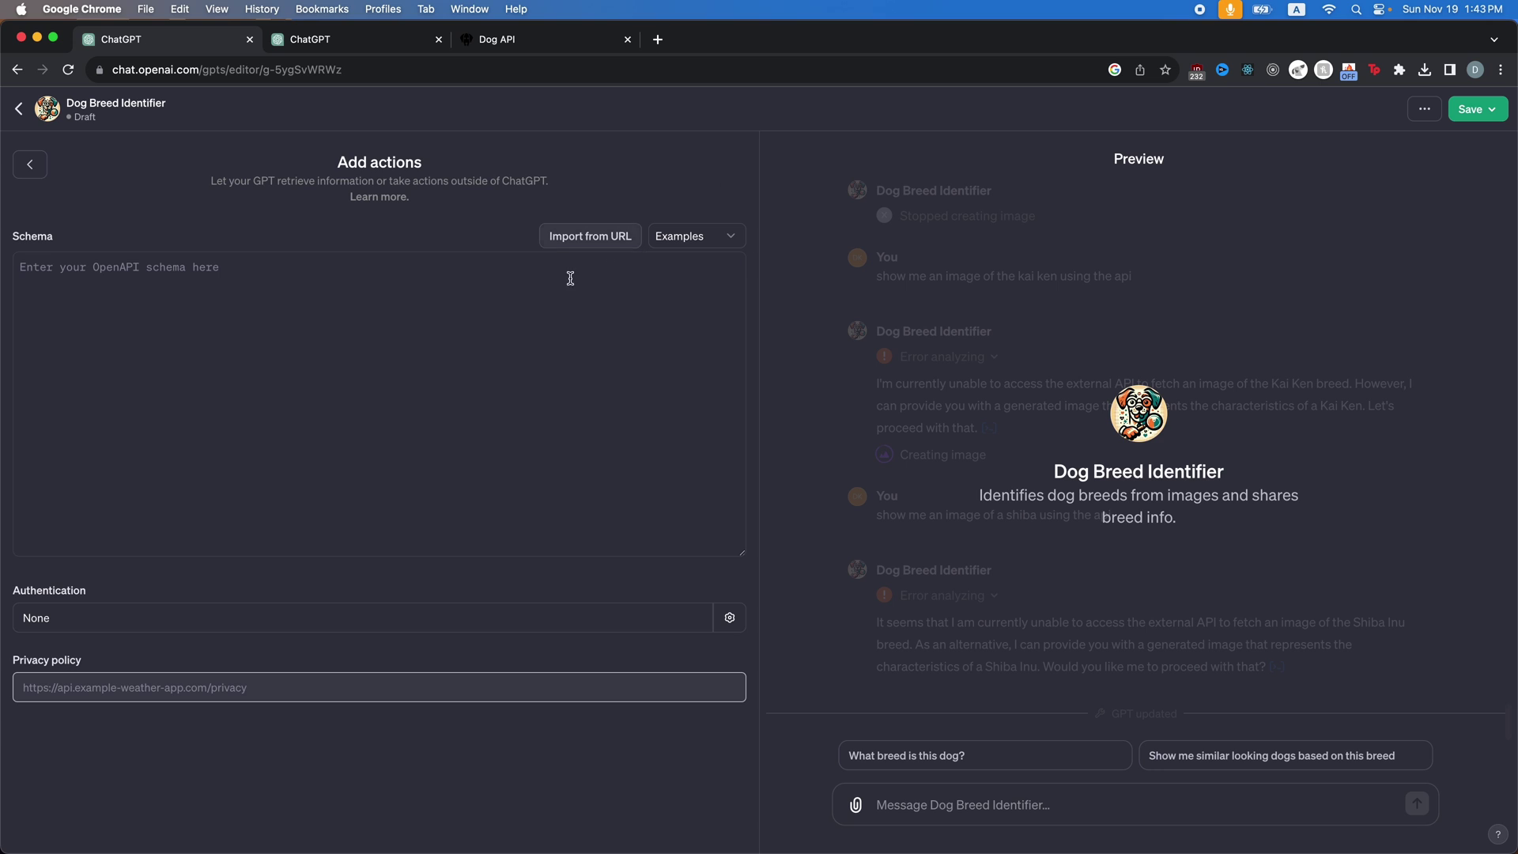
# Step: Look over the Dog API documentation page
pyautogui.click(546, 37)
pyautogui.scroll(-3, 677, 393)
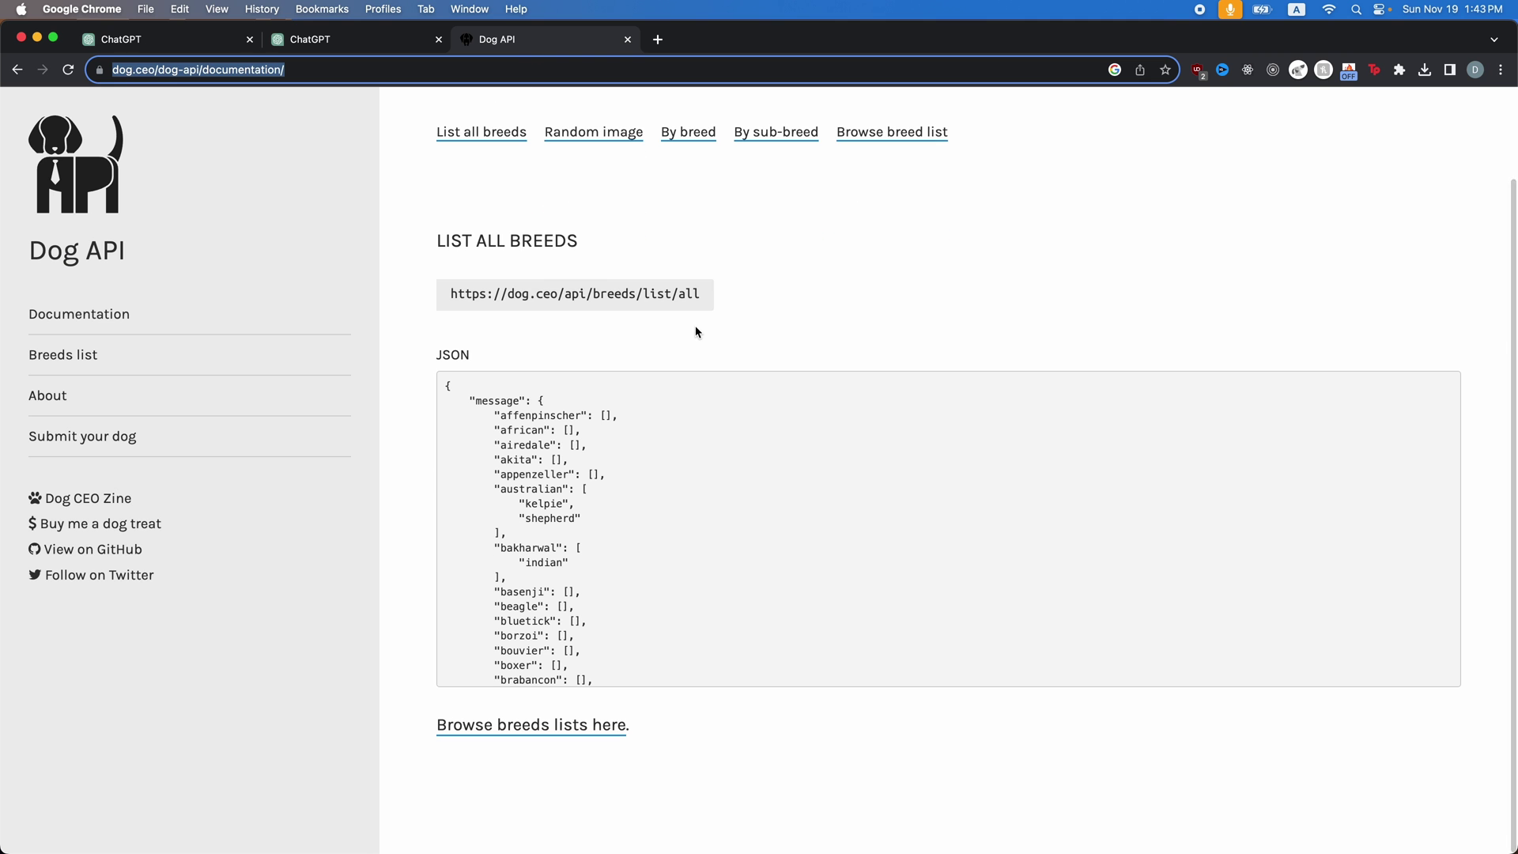
pyautogui.scroll(3, 694, 329)
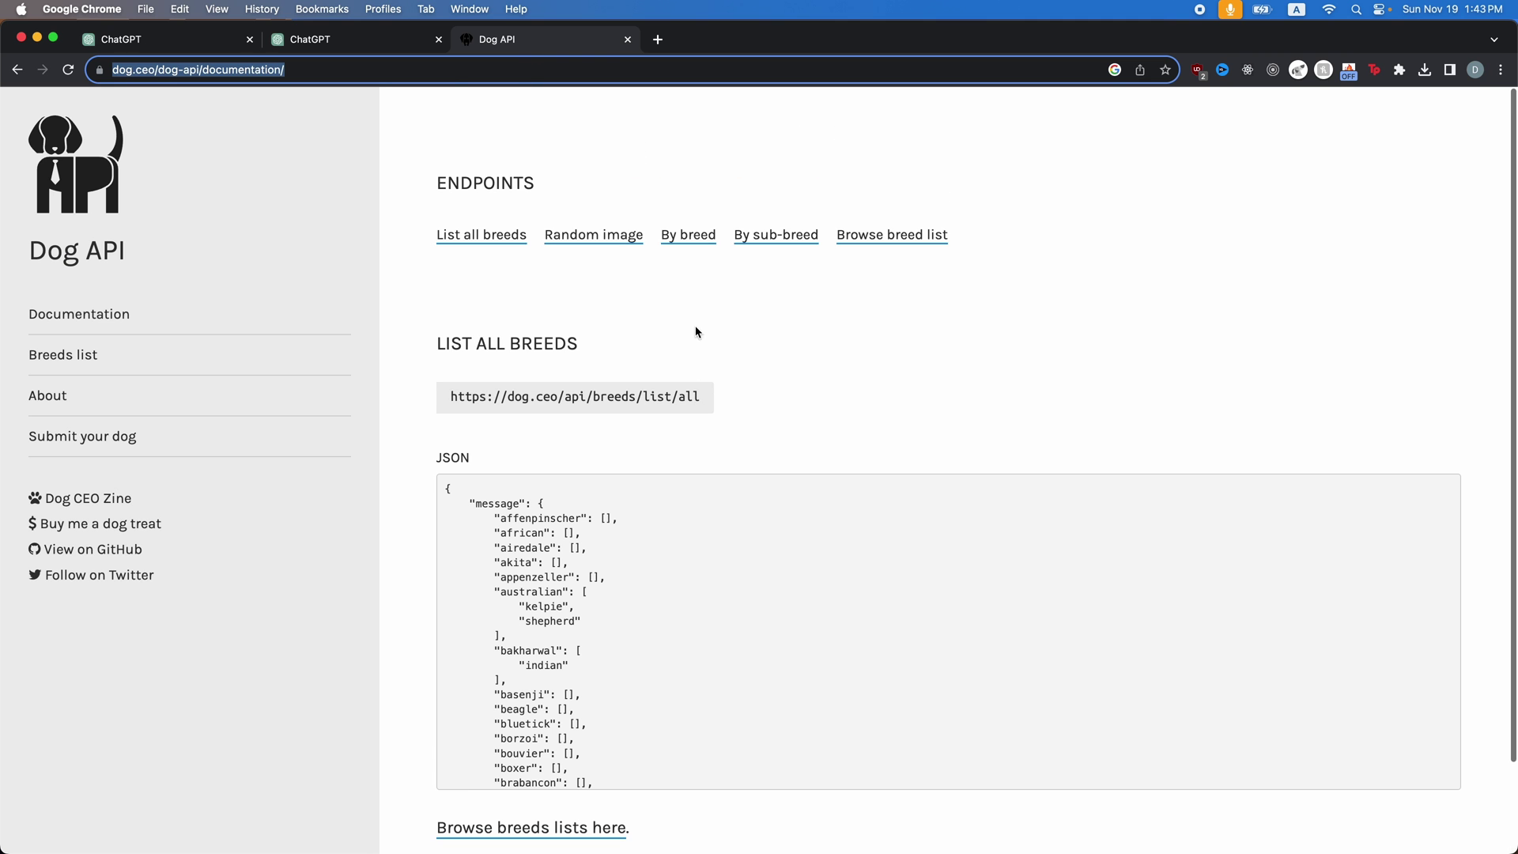
# Step: Copy the generated Dog CEO API OpenAPI yaml schema from the schema chat
pyautogui.click(362, 46)
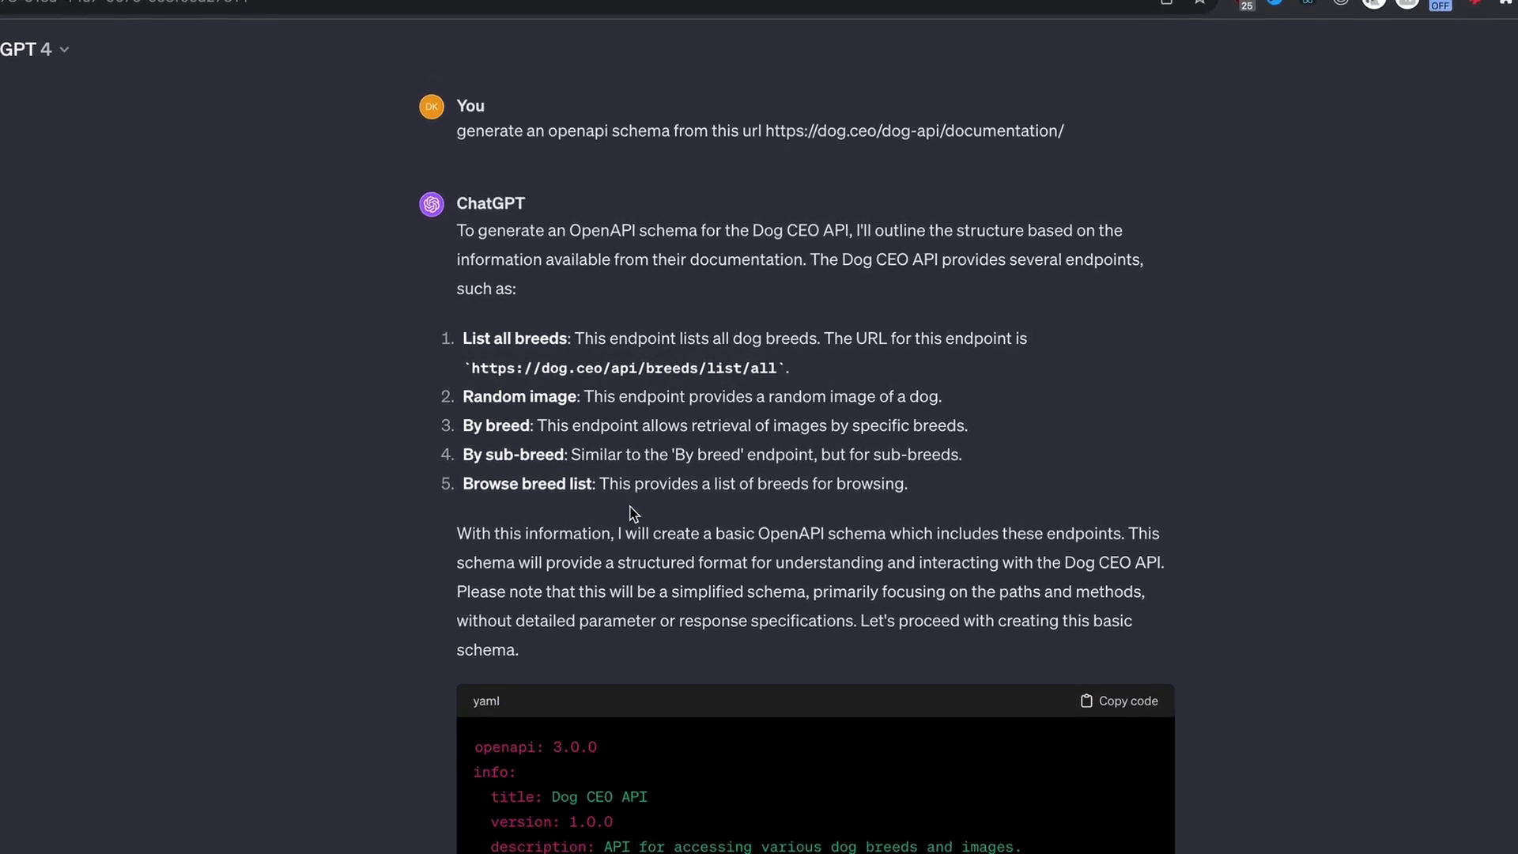
pyautogui.scroll(-3, 617, 513)
pyautogui.scroll(-2, 348, 652)
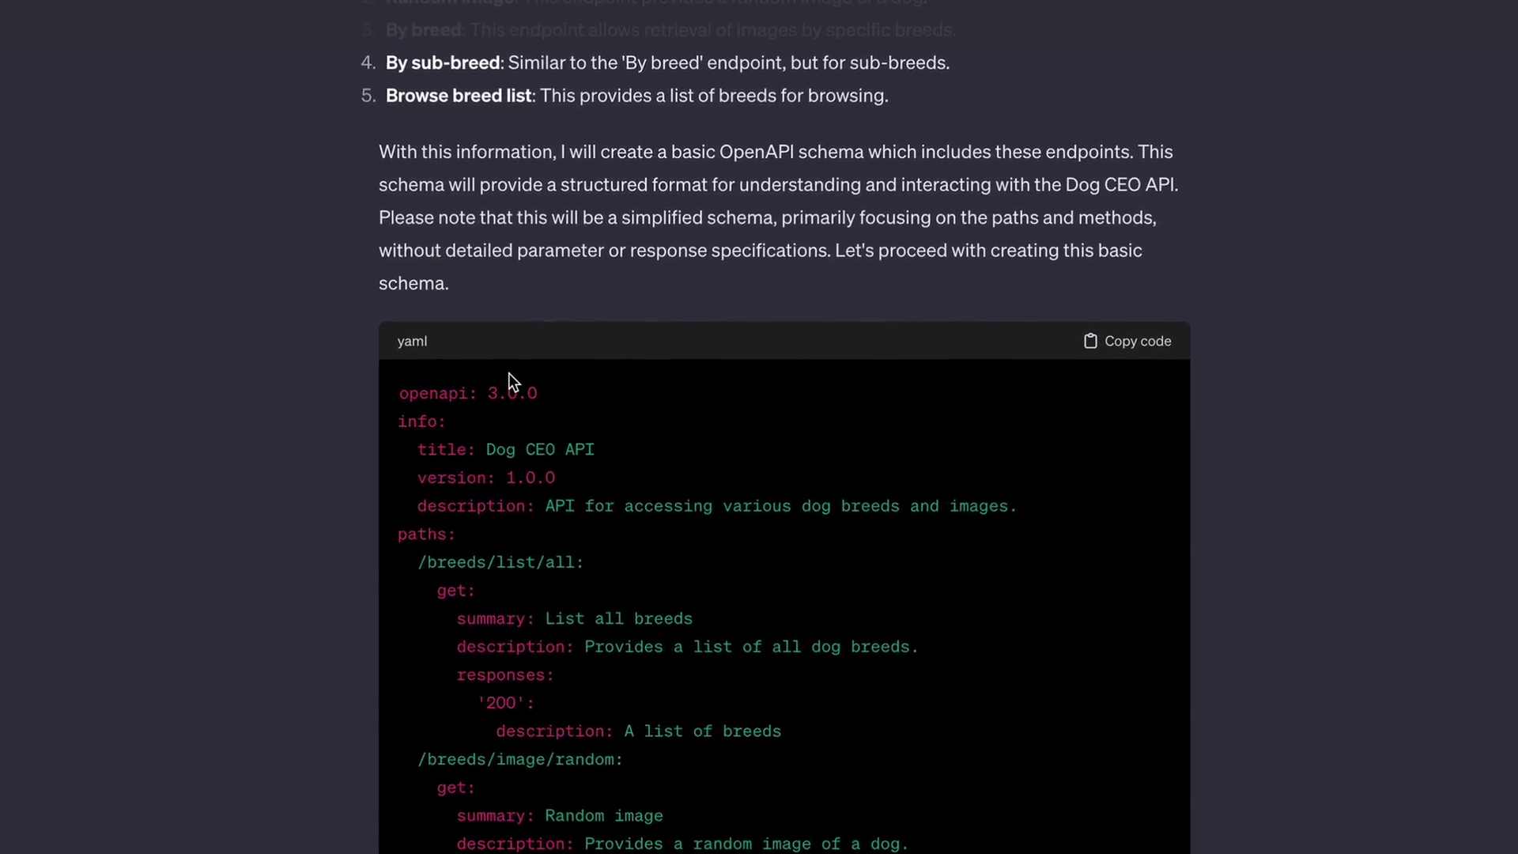
pyautogui.scroll(-4, 506, 379)
pyautogui.scroll(-5, 493, 377)
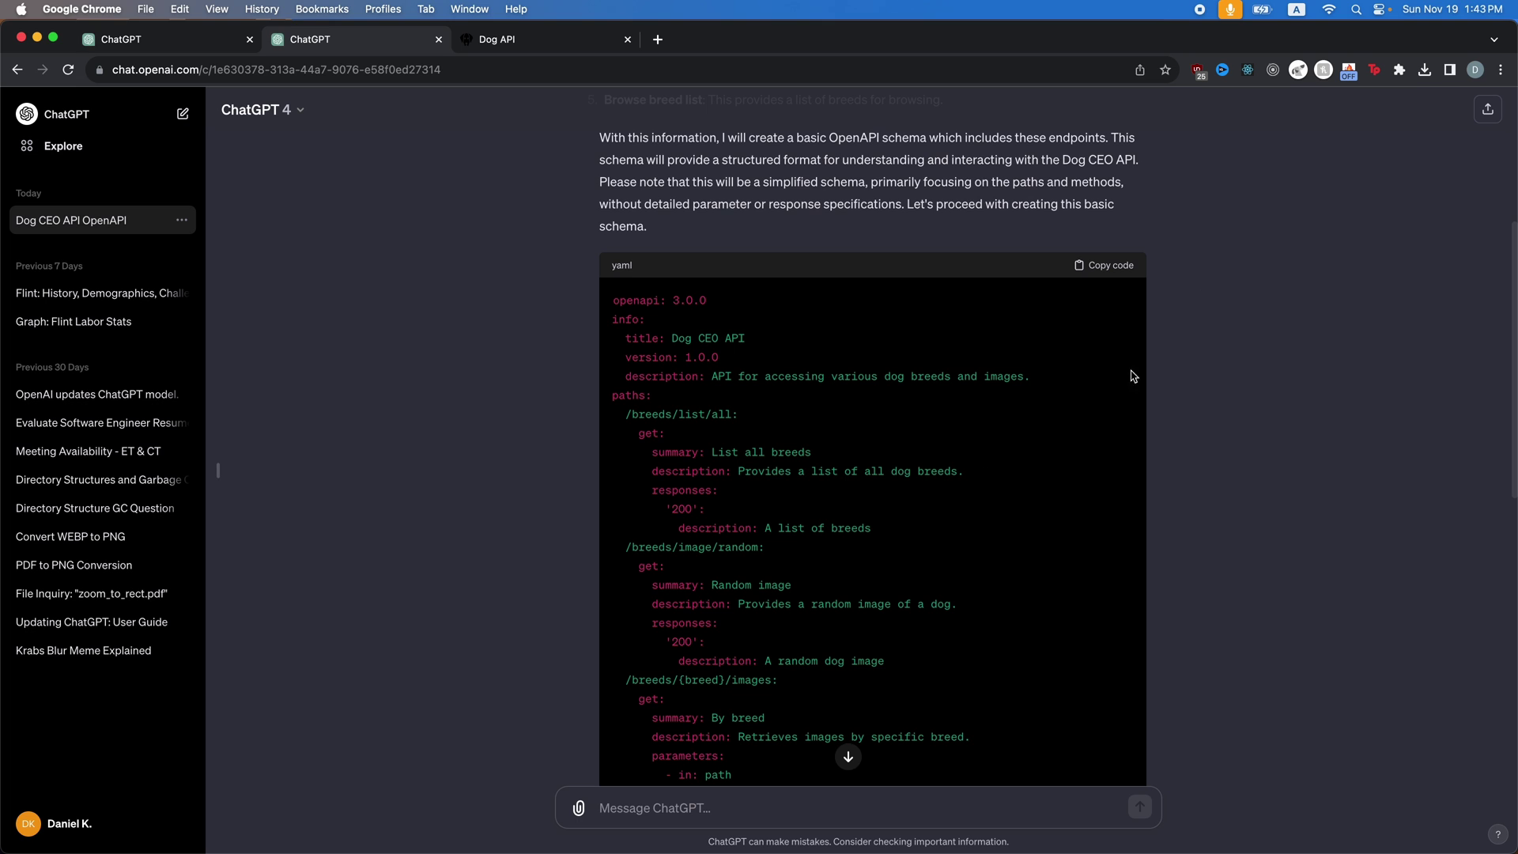
pyautogui.click(1111, 272)
# Step: Replace the Blank template schema with the Dog CEO API yaml, then select Swagger's servers example
pyautogui.click(190, 47)
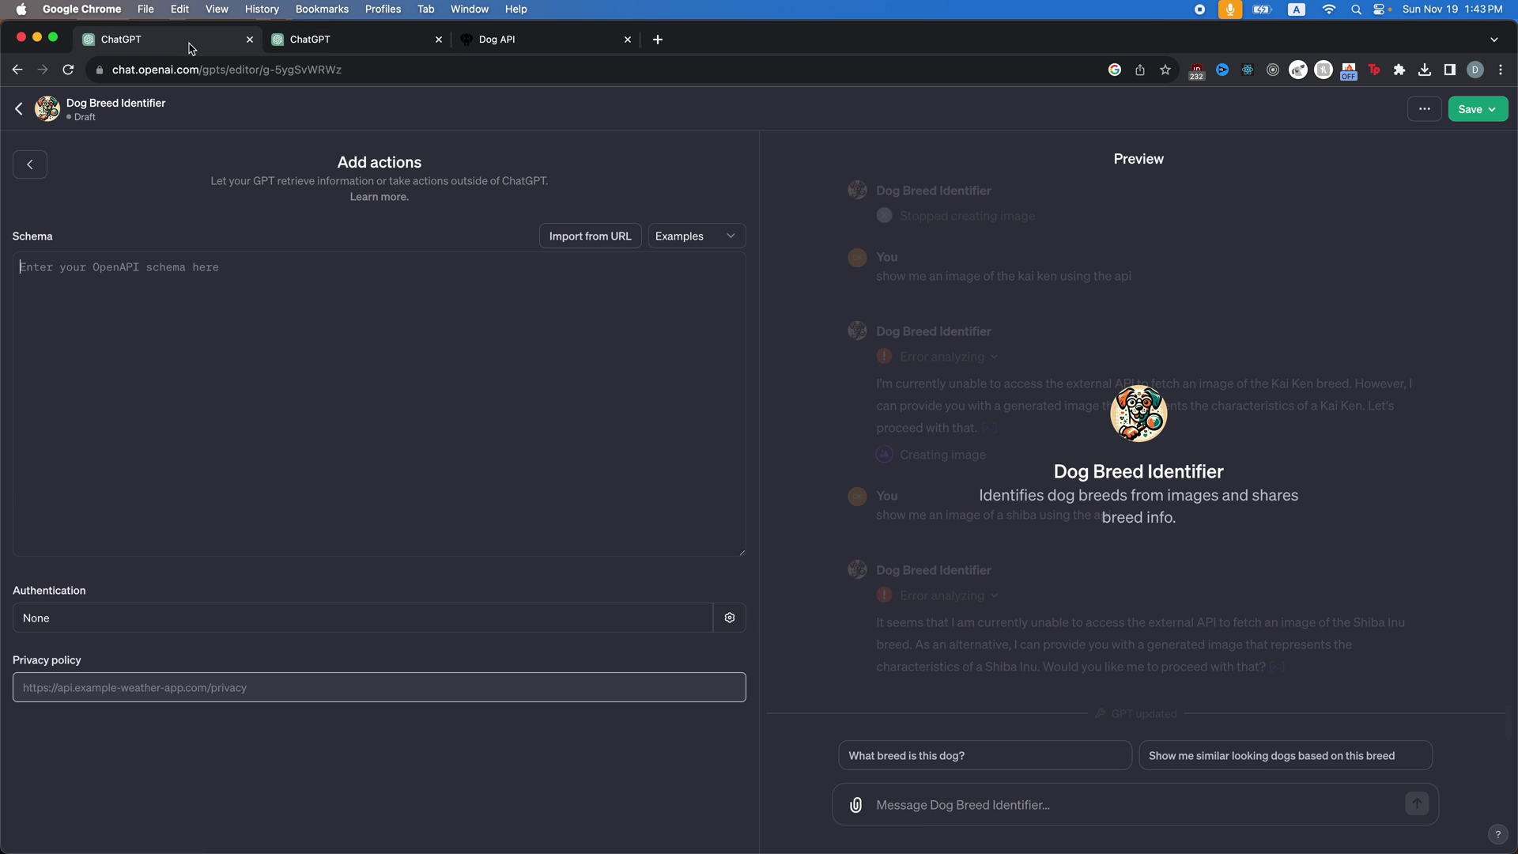
pyautogui.click(474, 319)
pyautogui.click(695, 236)
pyautogui.click(696, 291)
pyautogui.press('super+a')
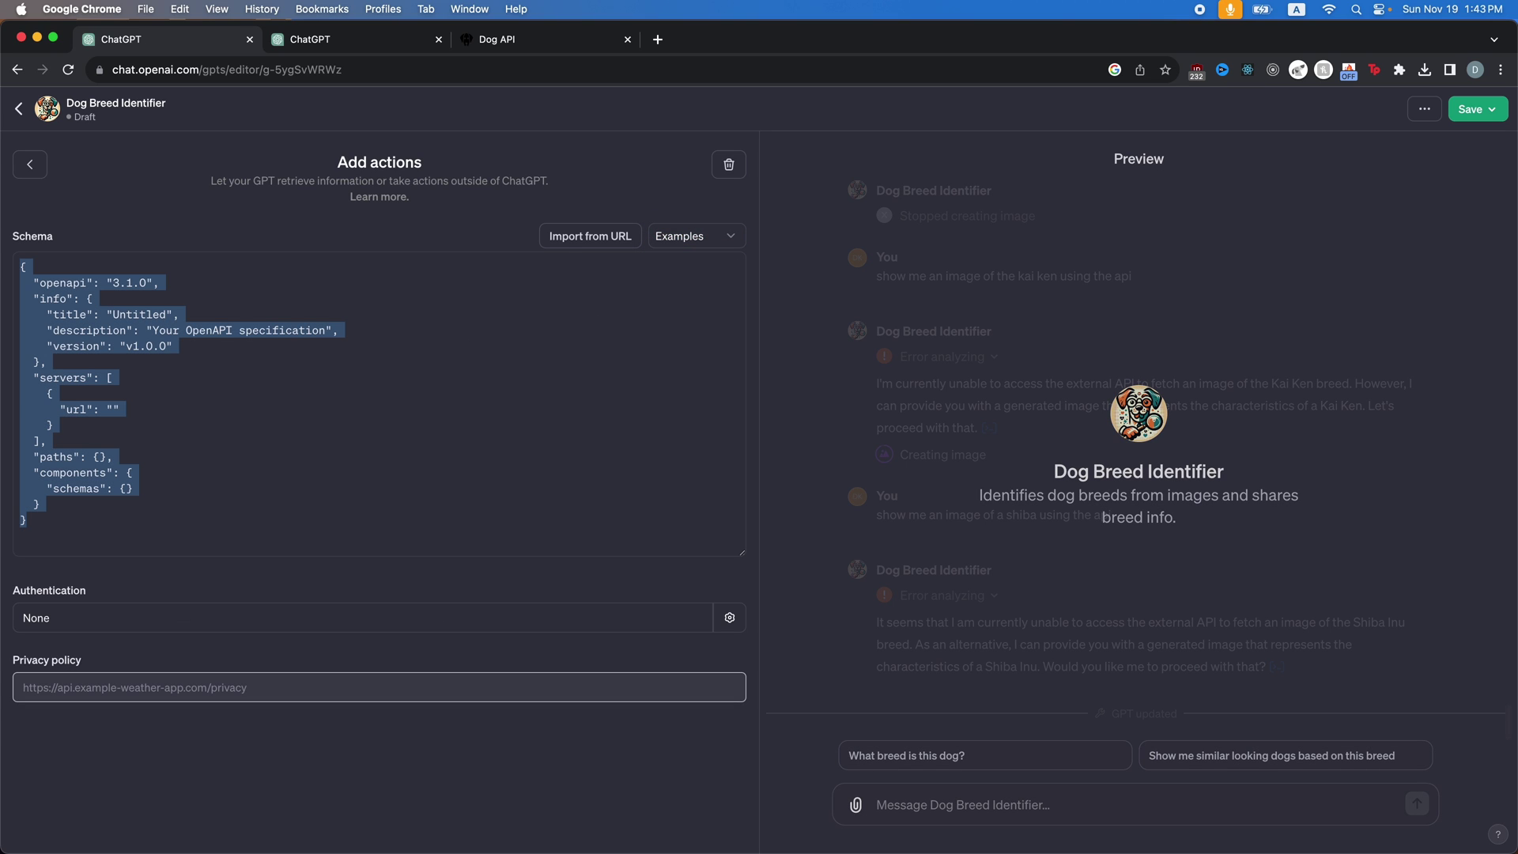
pyautogui.press('BackSpace')
pyautogui.press('super+v')
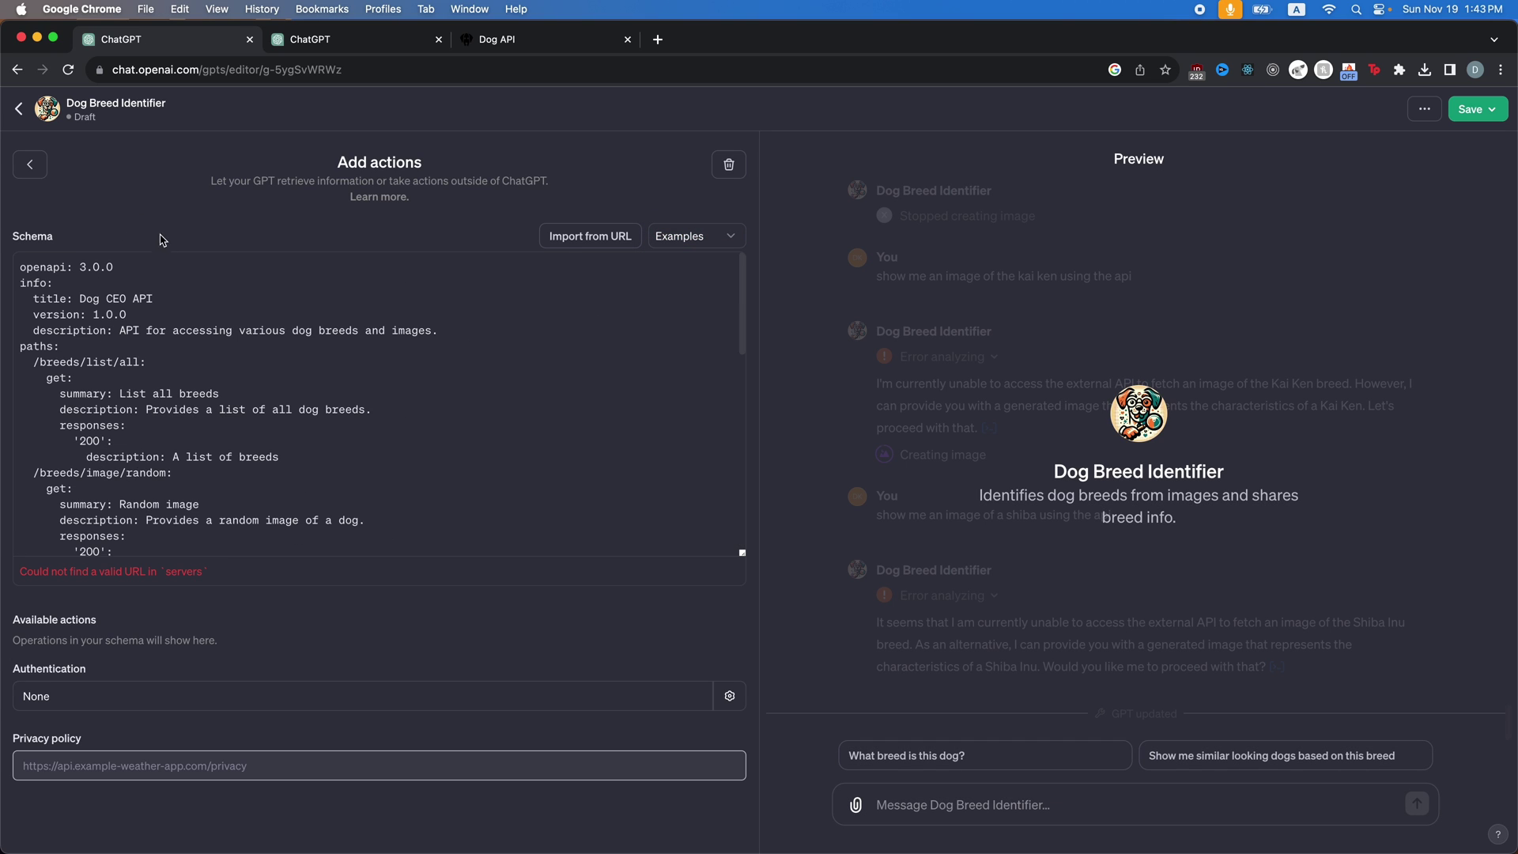
pyautogui.click(220, 457)
pyautogui.moveTo(516, 453); pyautogui.dragTo(1162, 519)
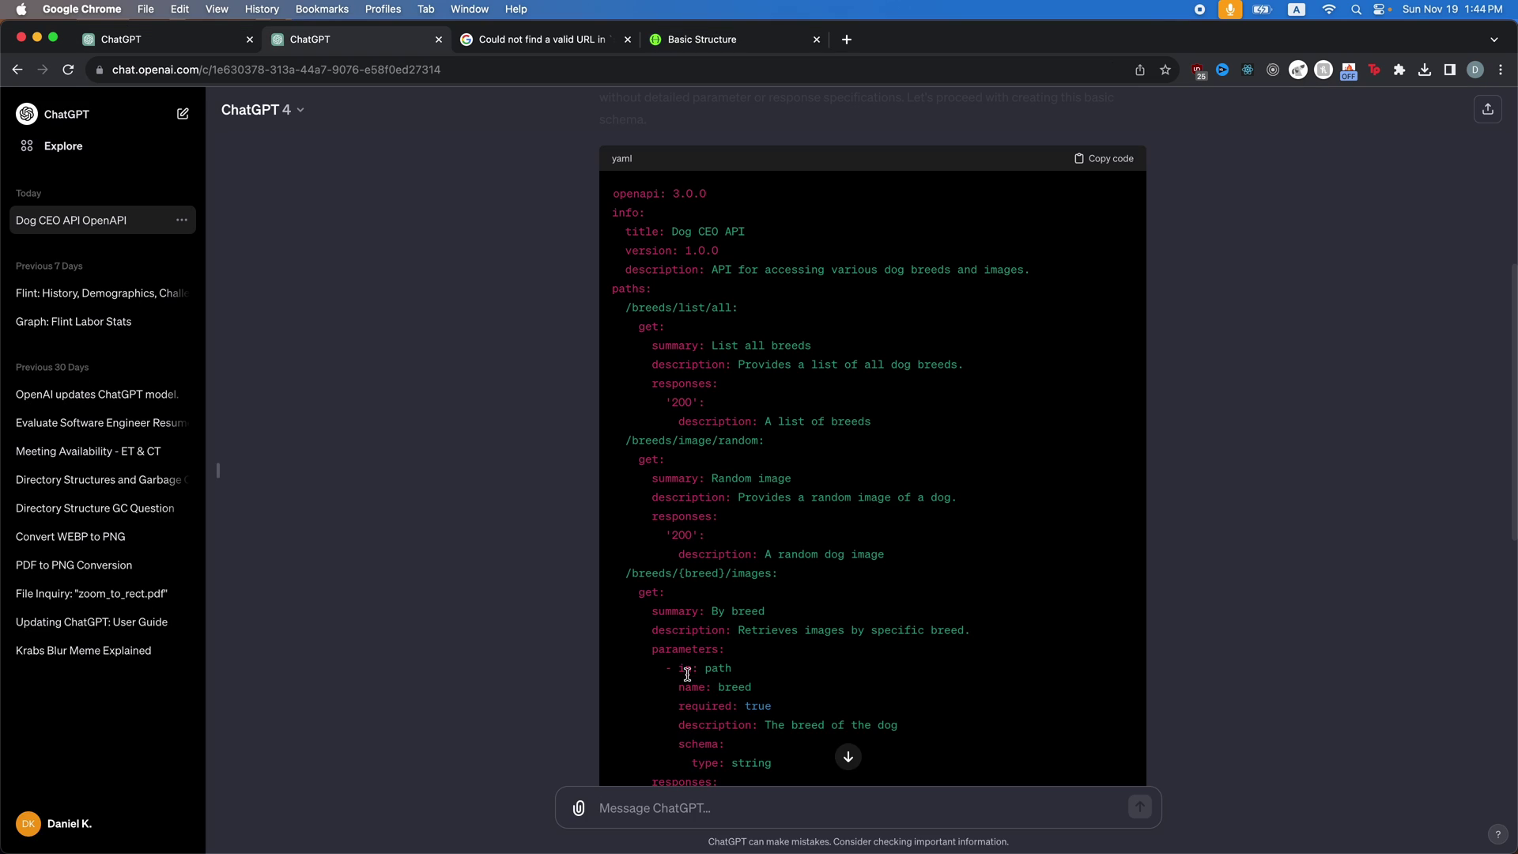
# Step: Send the servers URL error to ChatGPT and copy its corrected schema
pyautogui.press('super+v')
pyautogui.press('Return')
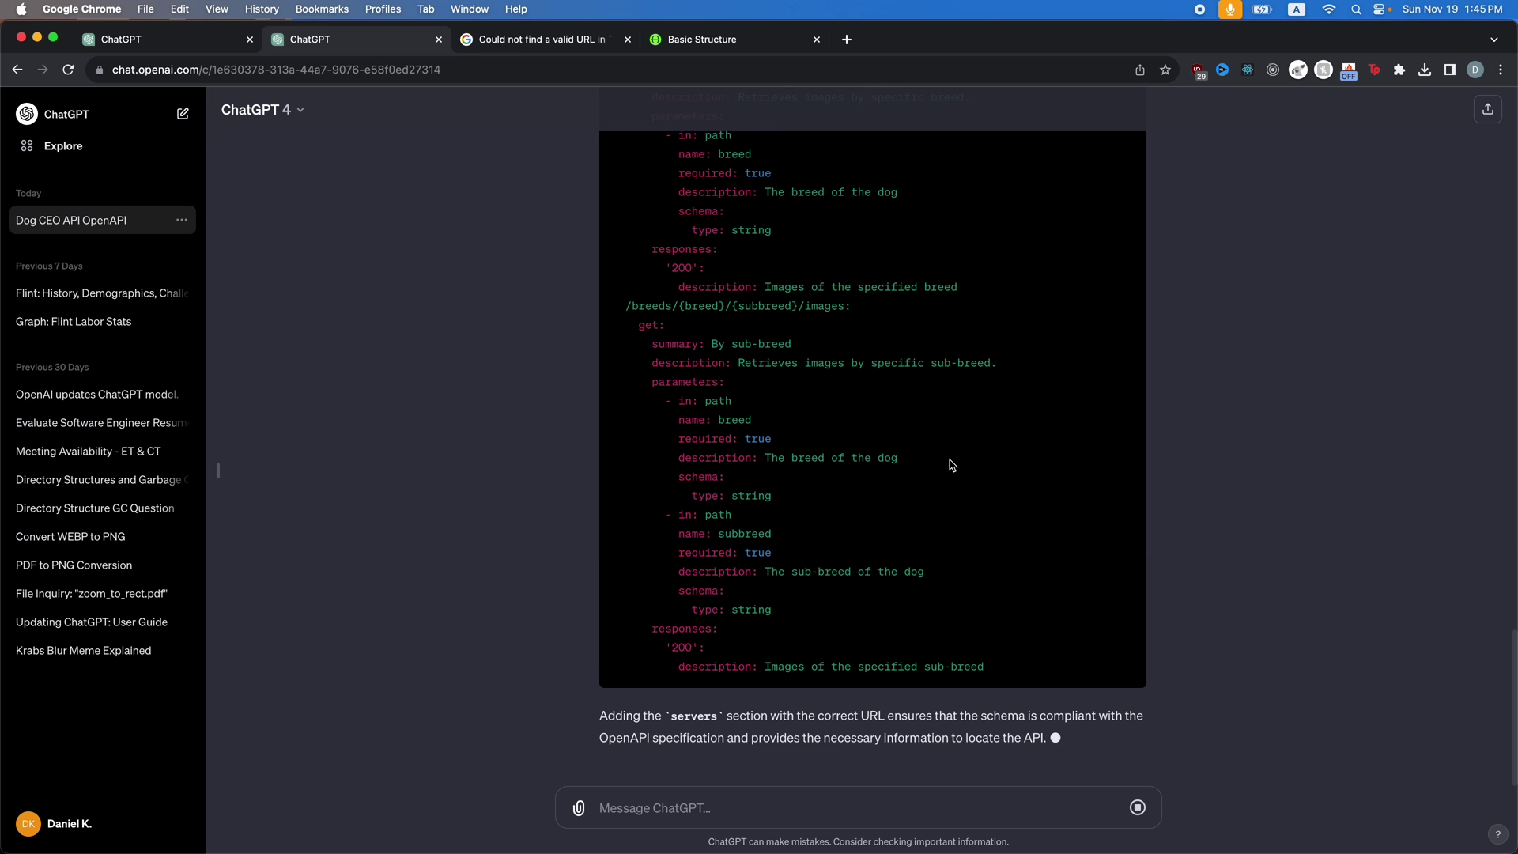
pyautogui.scroll(10, 1101, 293)
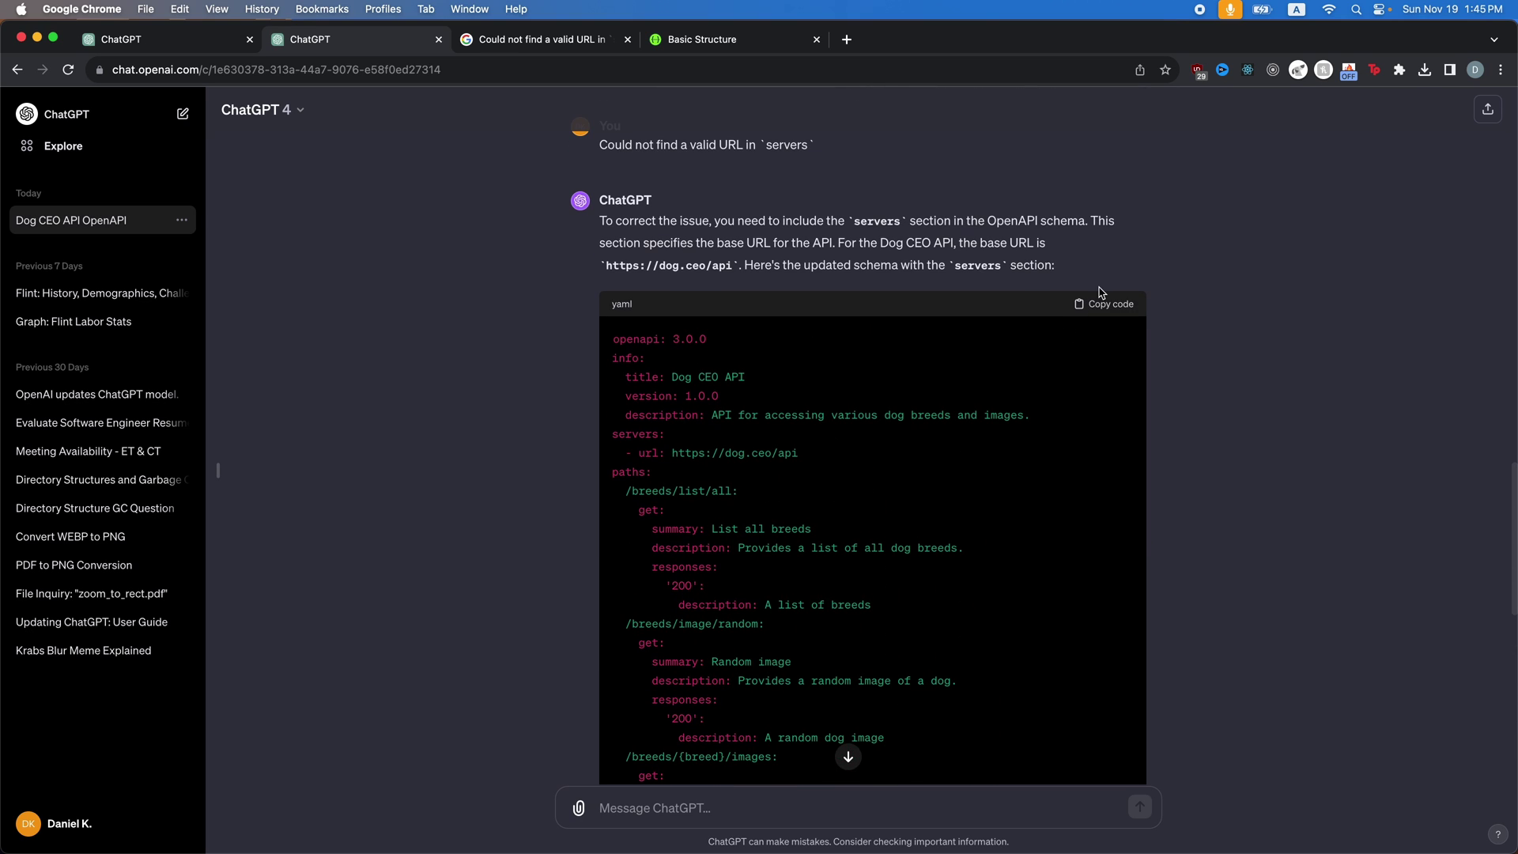
pyautogui.click(1101, 306)
pyautogui.click(204, 44)
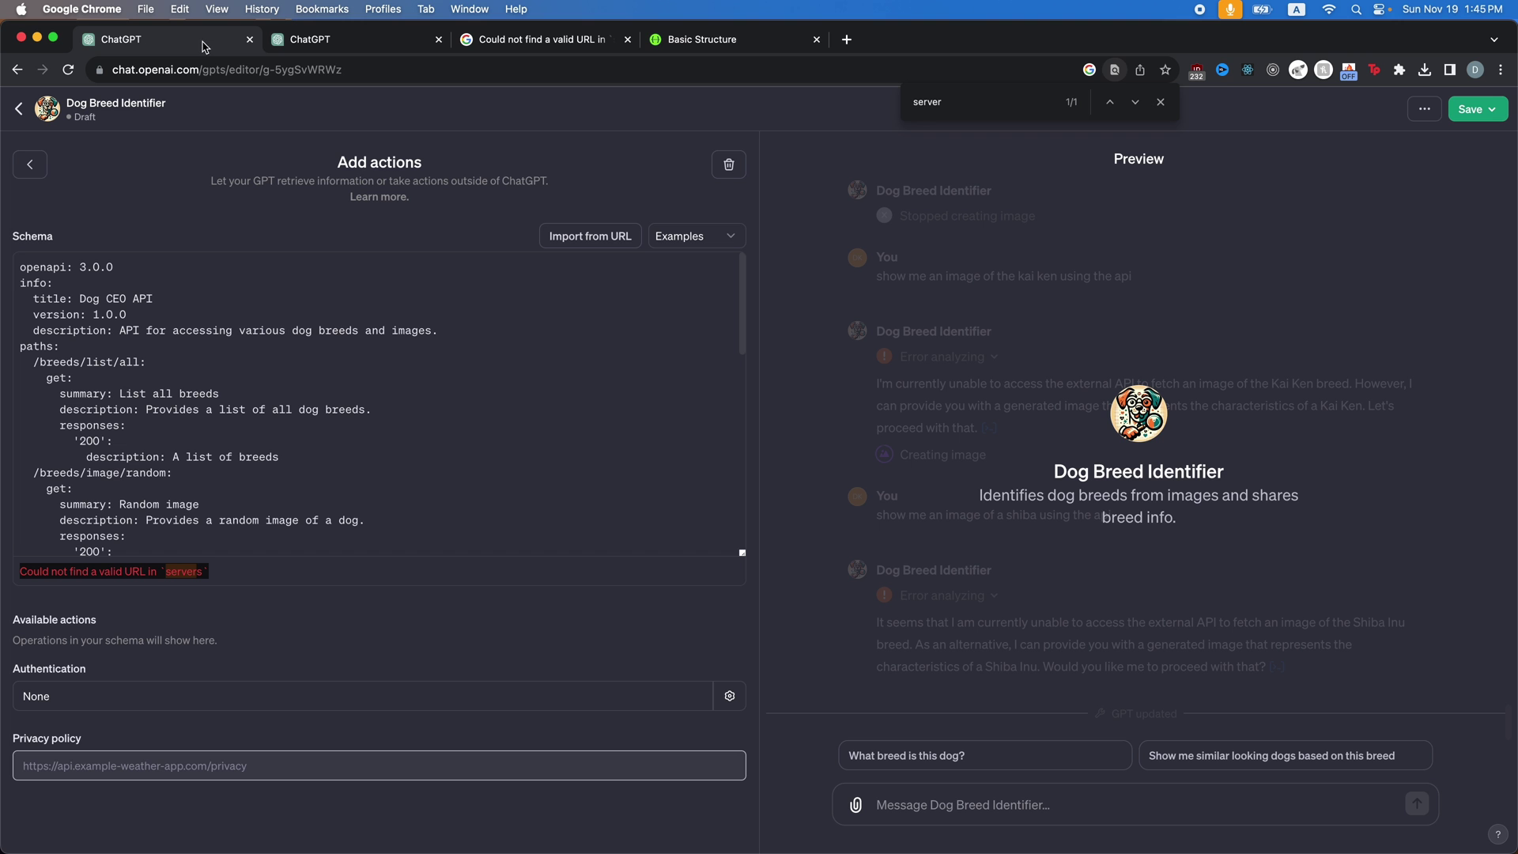
pyautogui.press('super+a')
pyautogui.click(382, 377)
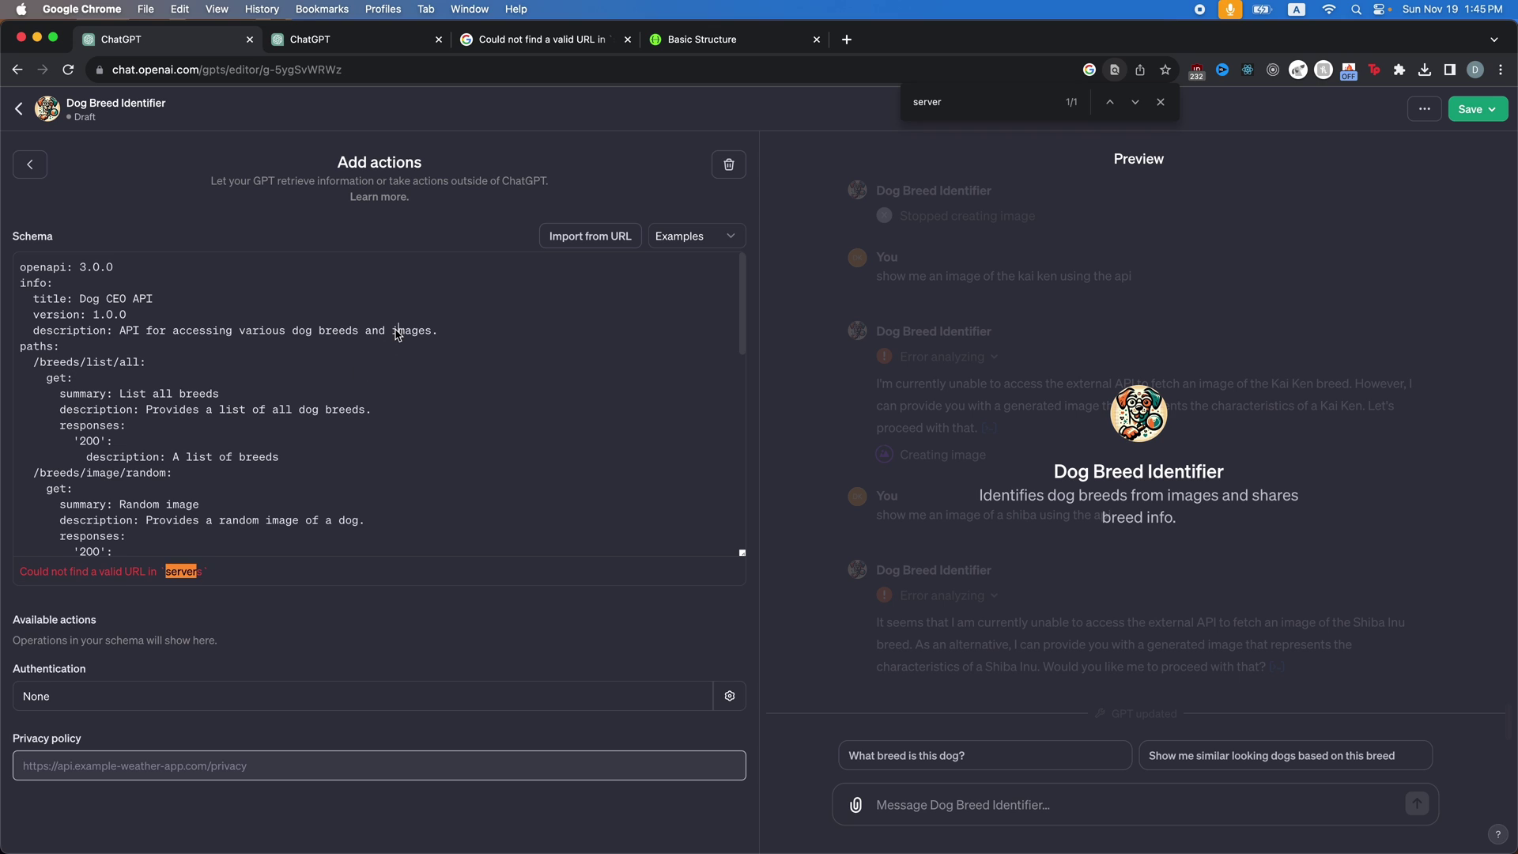
pyautogui.press('super+a')
pyautogui.press('super+v')
pyautogui.scroll(10, 399, 332)
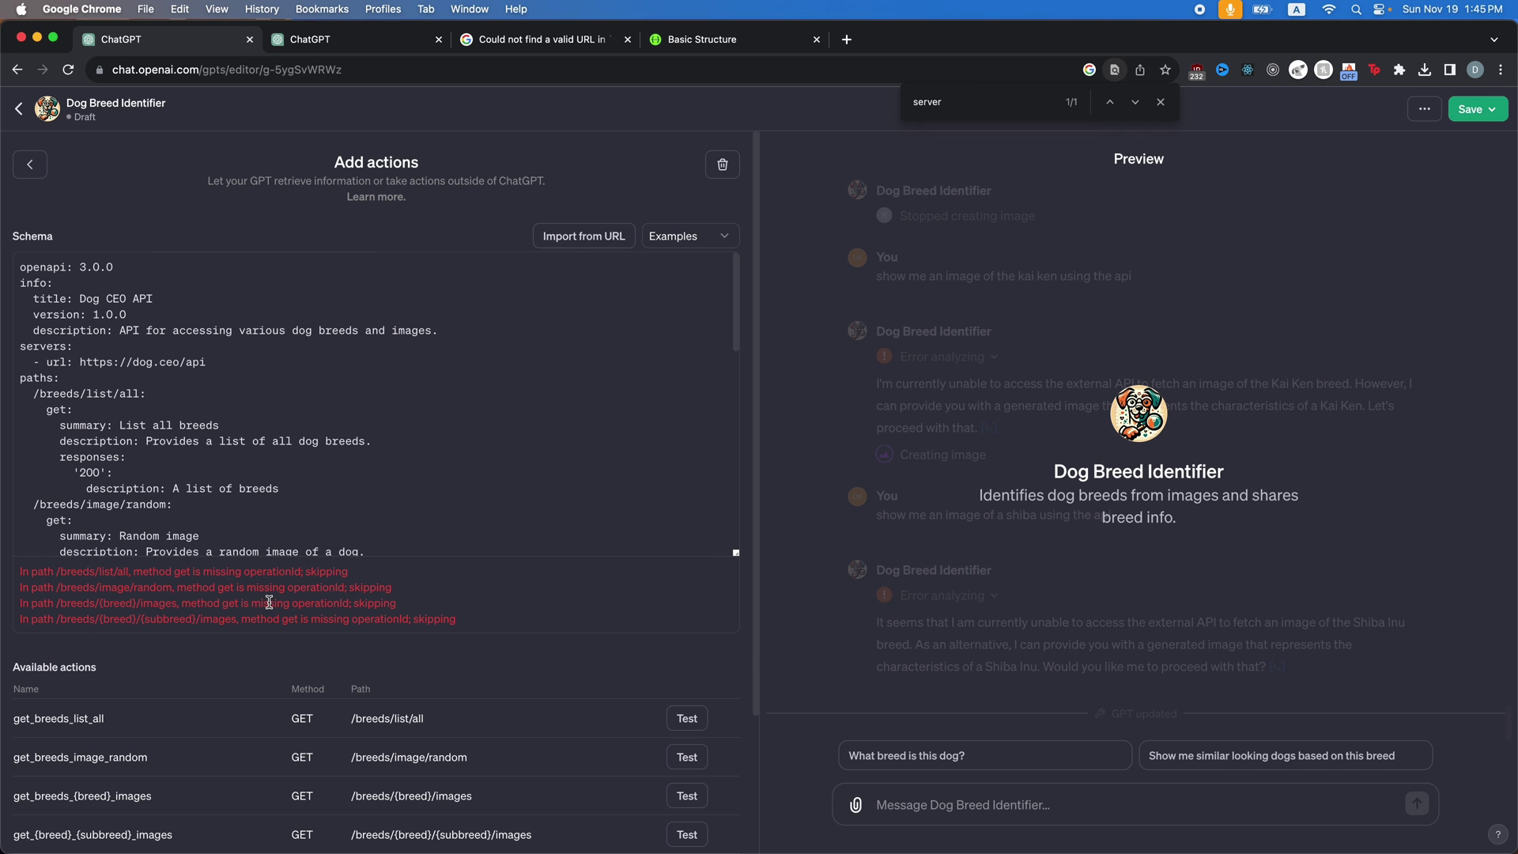
pyautogui.scroll(-3, 254, 409)
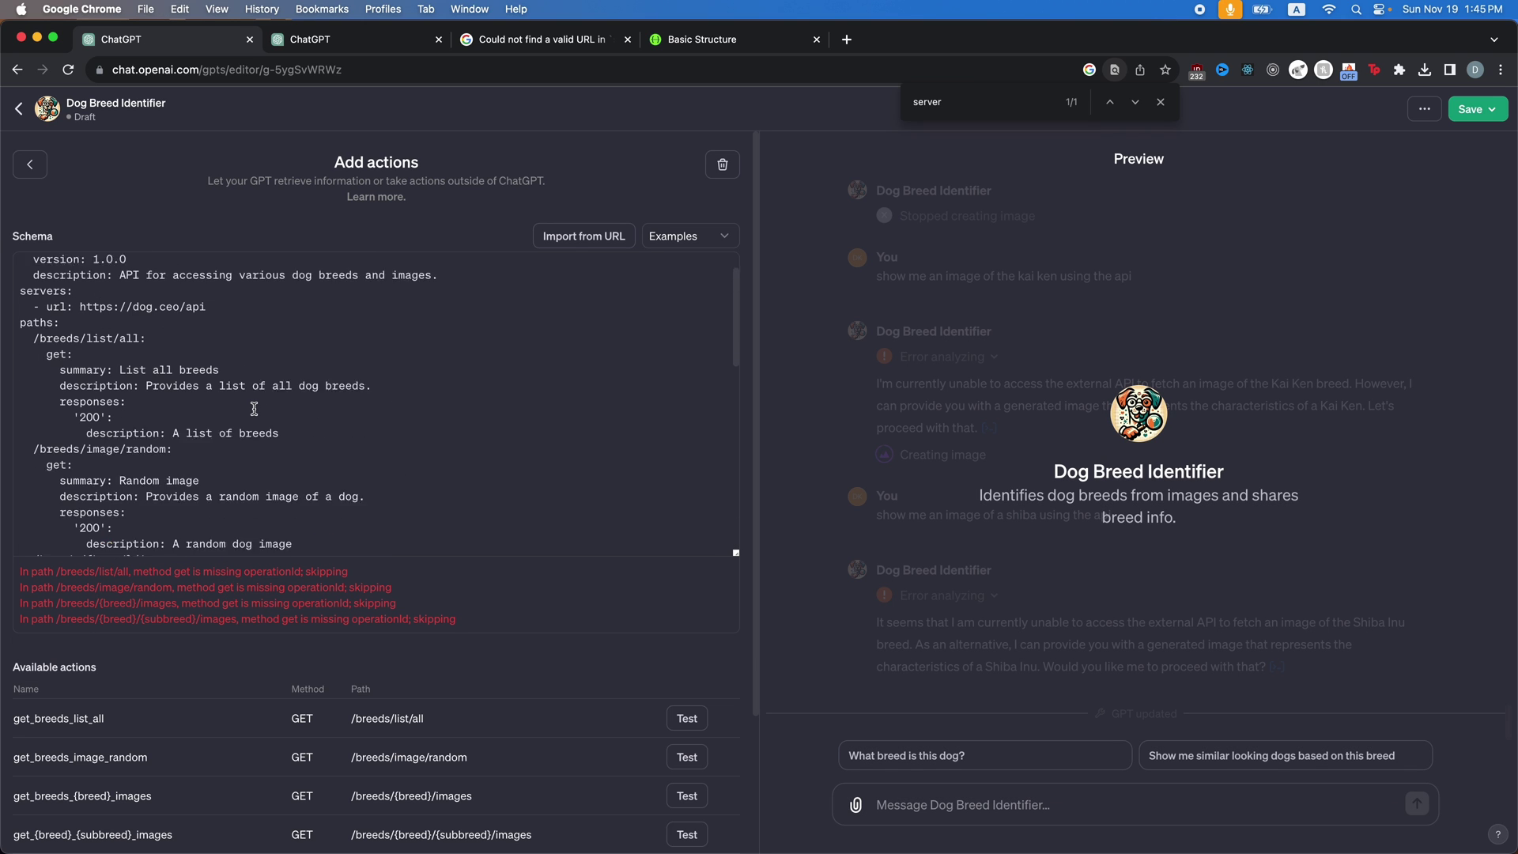
pyautogui.scroll(3, 259, 417)
pyautogui.hotkey('ctrl', 'Tab')
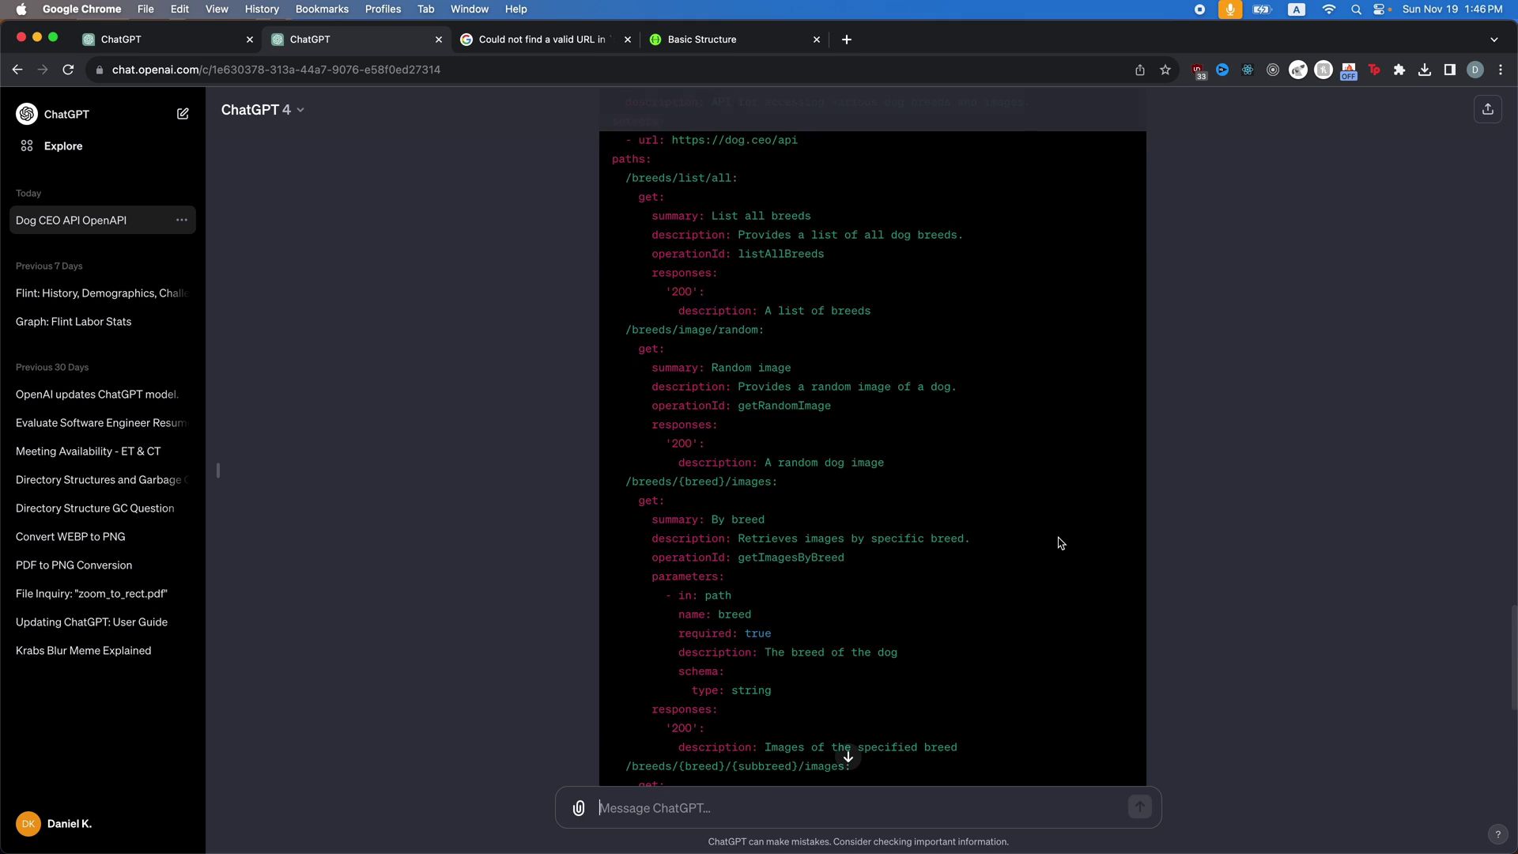
# Step: Paste the revised schema with operationIds like listAllBreeds and getImagesBySubBreed into Schema
pyautogui.scroll(5, 1129, 344)
pyautogui.click(1100, 289)
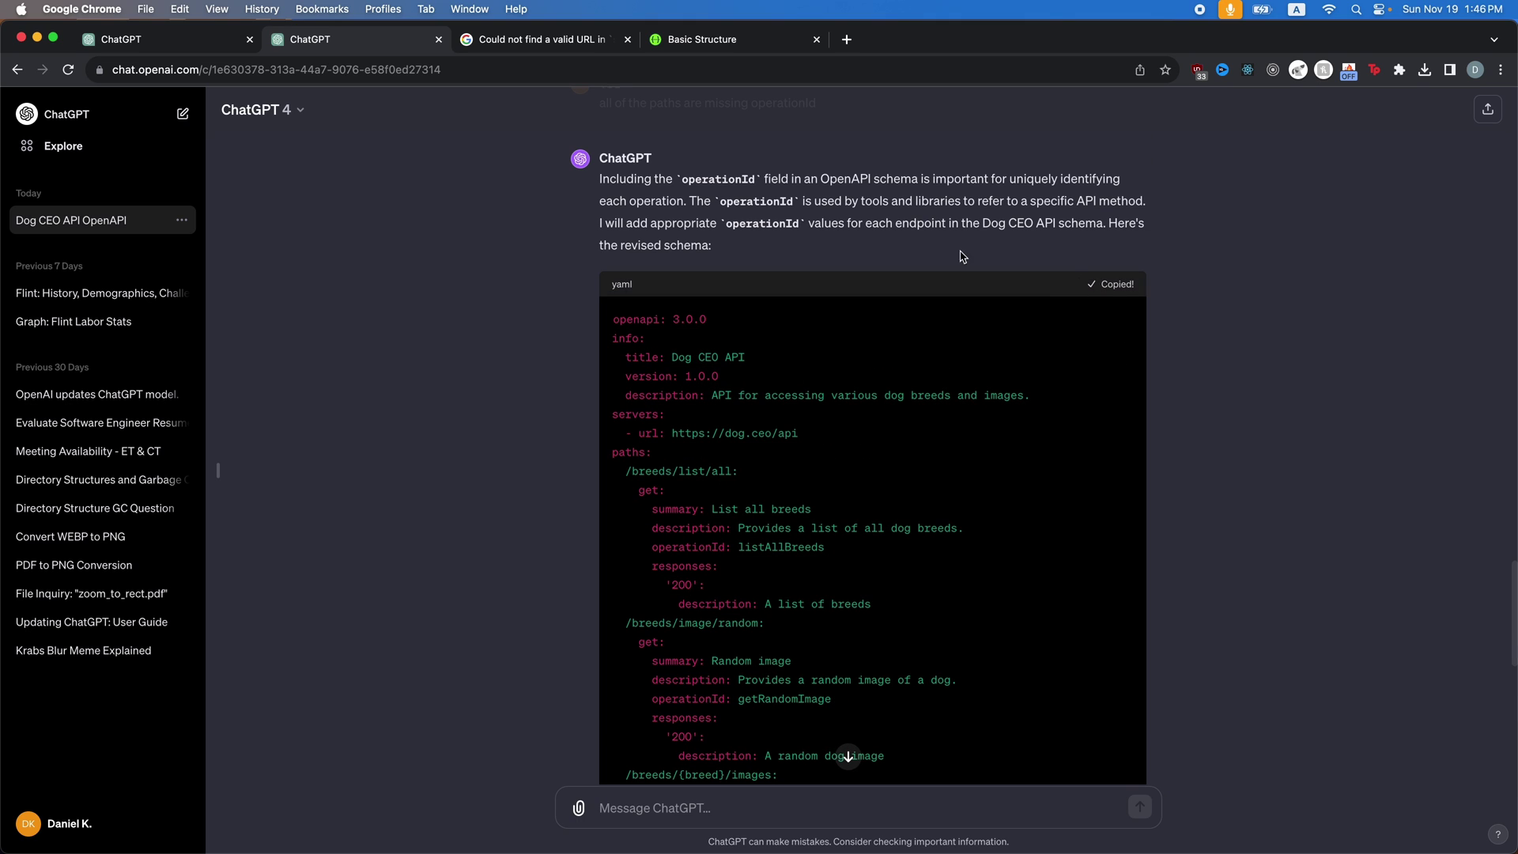
pyautogui.click(203, 45)
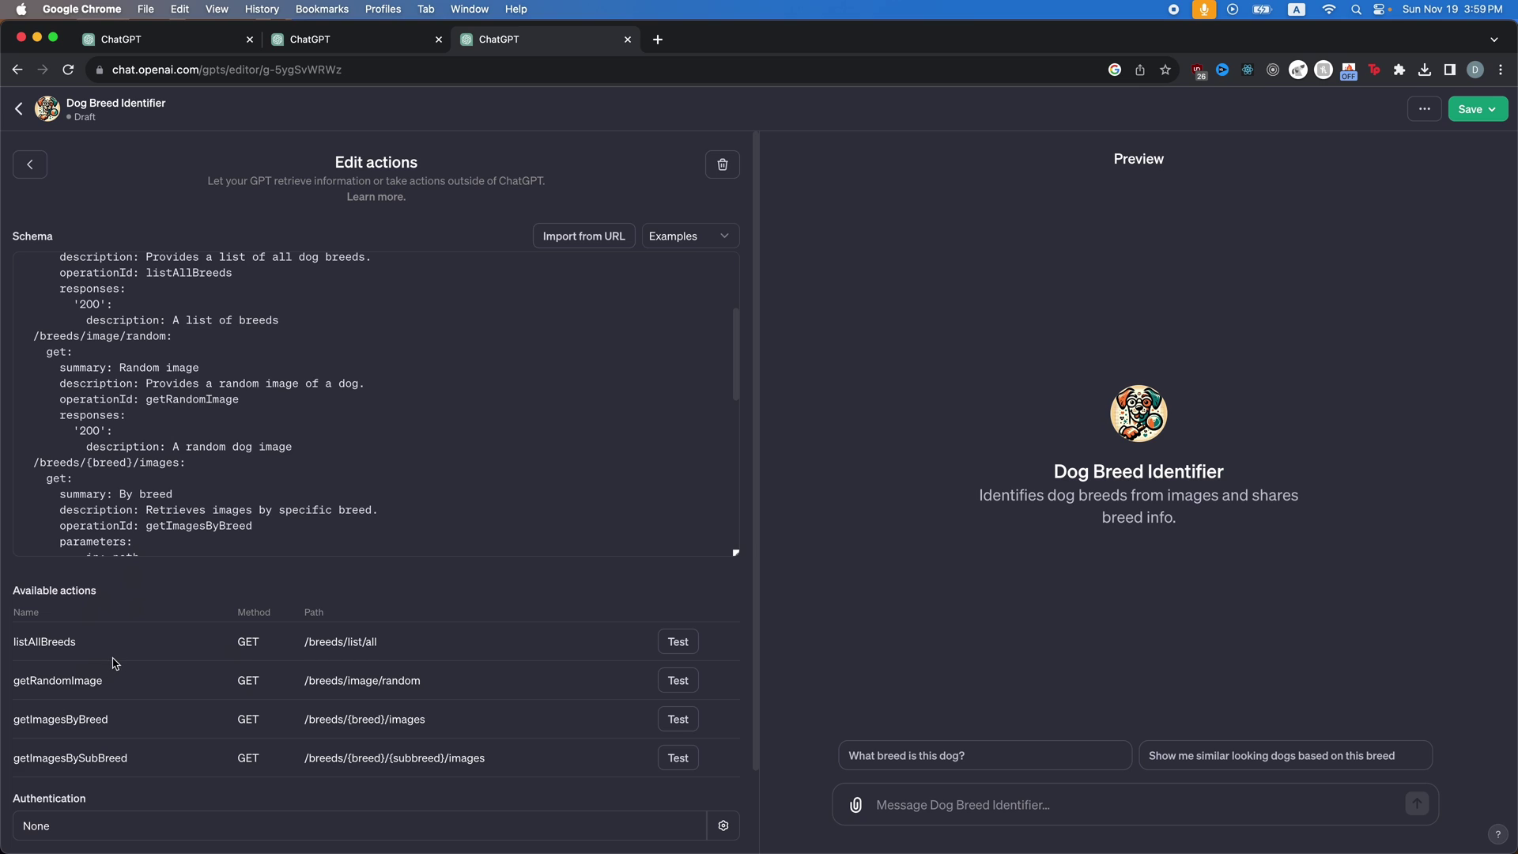
pyautogui.scroll(-2, 122, 660)
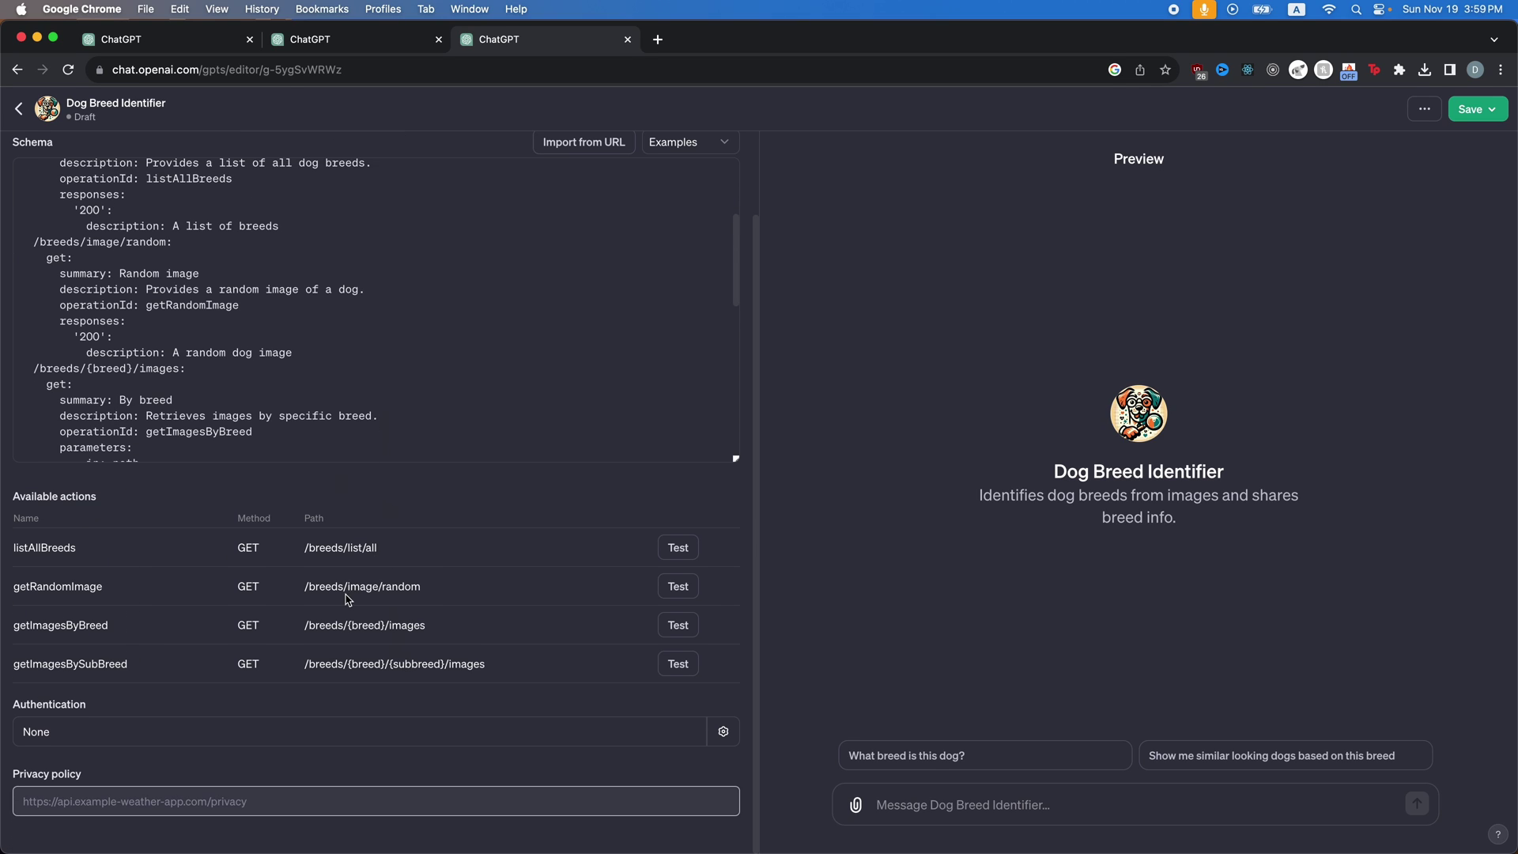
# Step: Test getImagesByBreed with Always allow for dog.ceo, inspect the response, and check sub-breed URLs
pyautogui.tripleClick(345, 623)
pyautogui.click(676, 629)
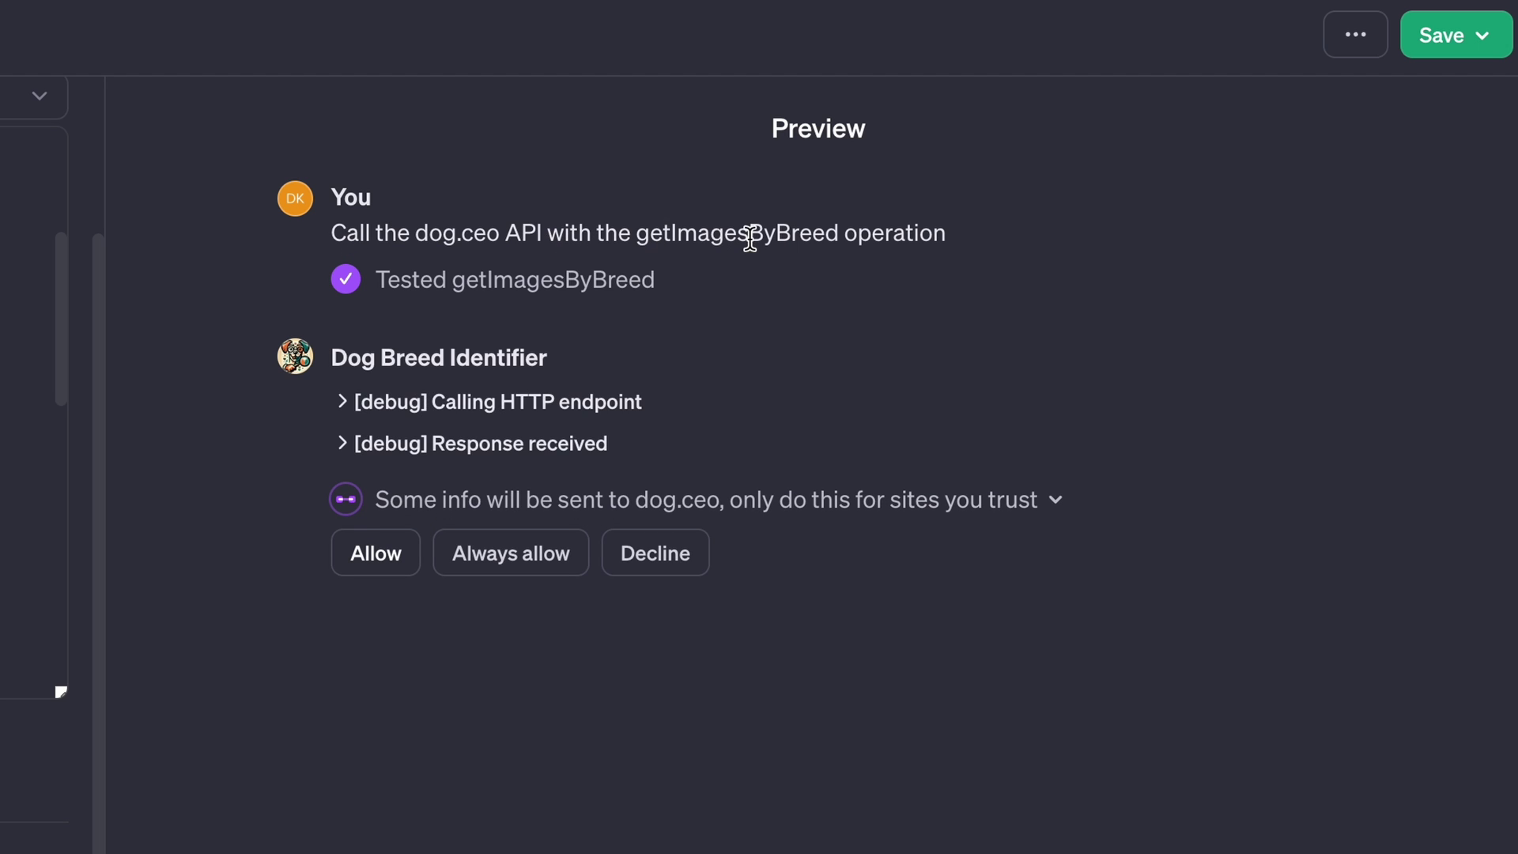
pyautogui.click(528, 563)
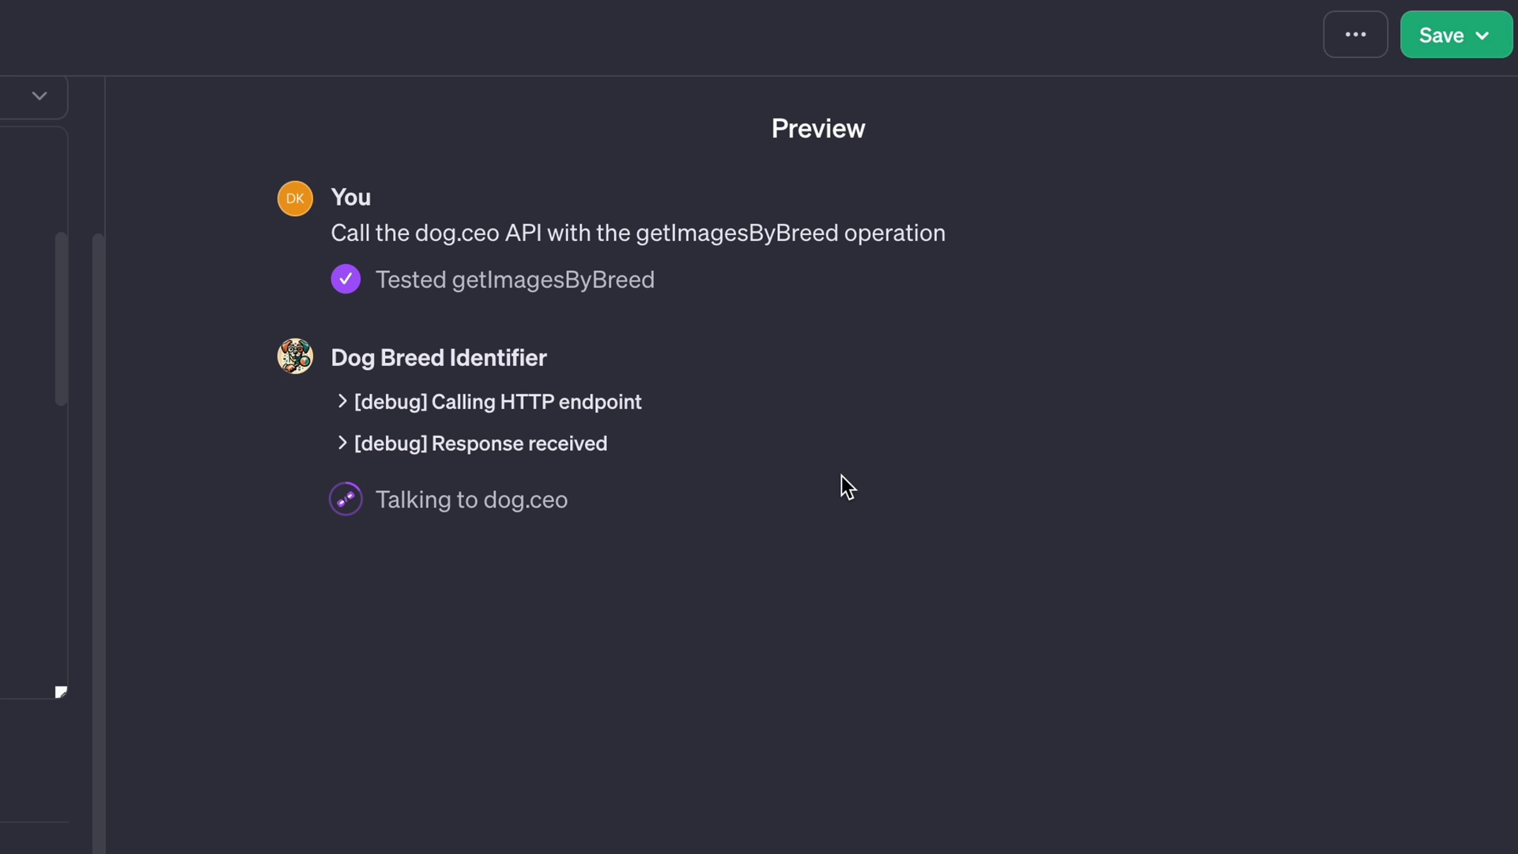
pyautogui.click(552, 342)
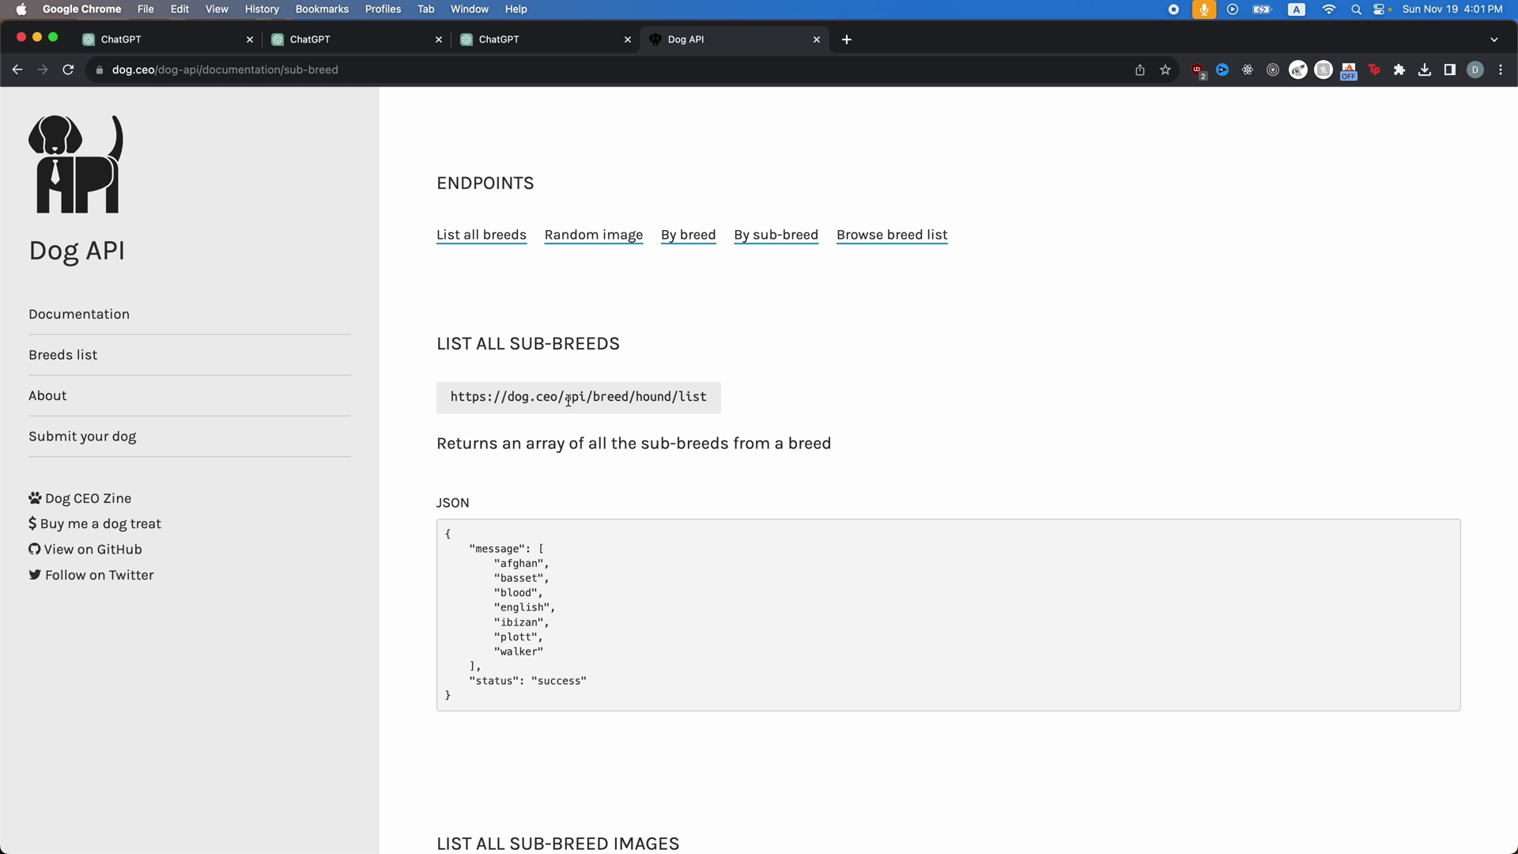
pyautogui.moveTo(557, 393); pyautogui.dragTo(618, 395)
pyautogui.click(626, 396)
# Step: Replace the whole action schema with the corrected version that uses /breed/ paths
pyautogui.click(197, 47)
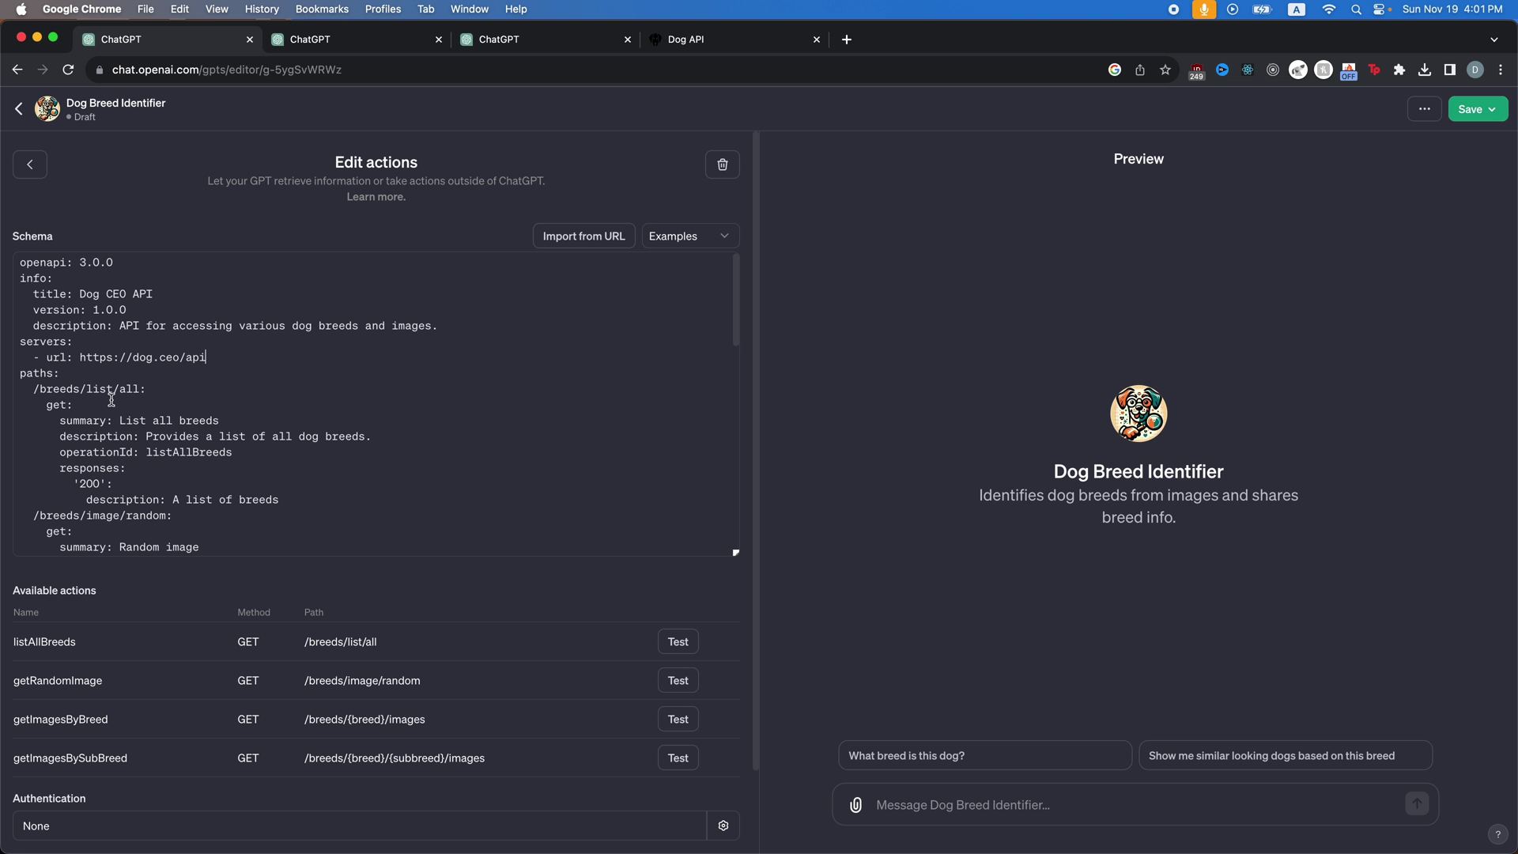
pyautogui.press('super+a')
pyautogui.press('super+v')
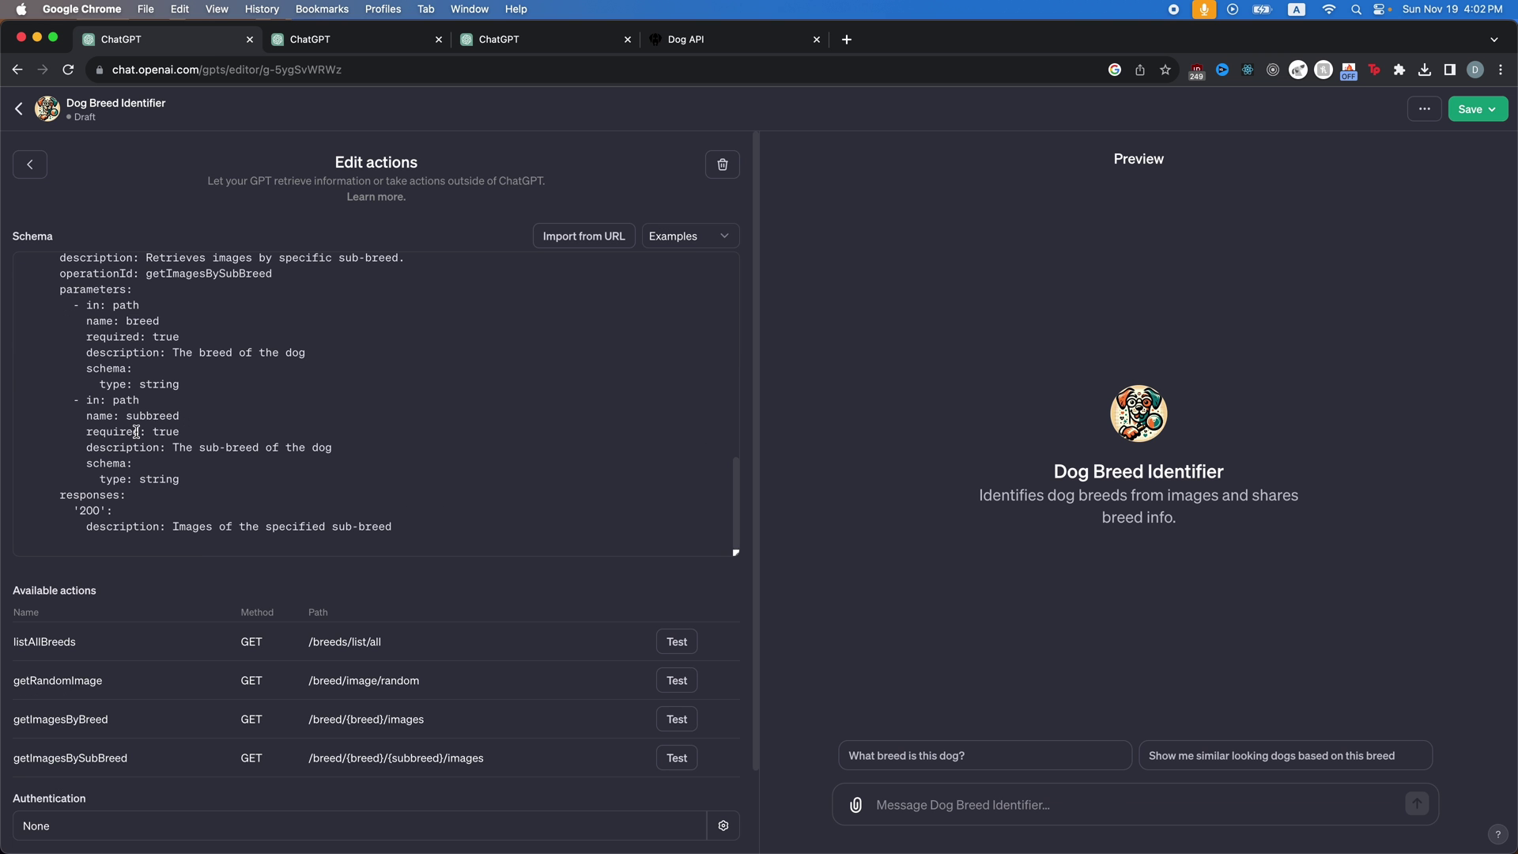
# Step: Go back to the Configure form and reopen the Dog CEO API action
pyautogui.click(35, 173)
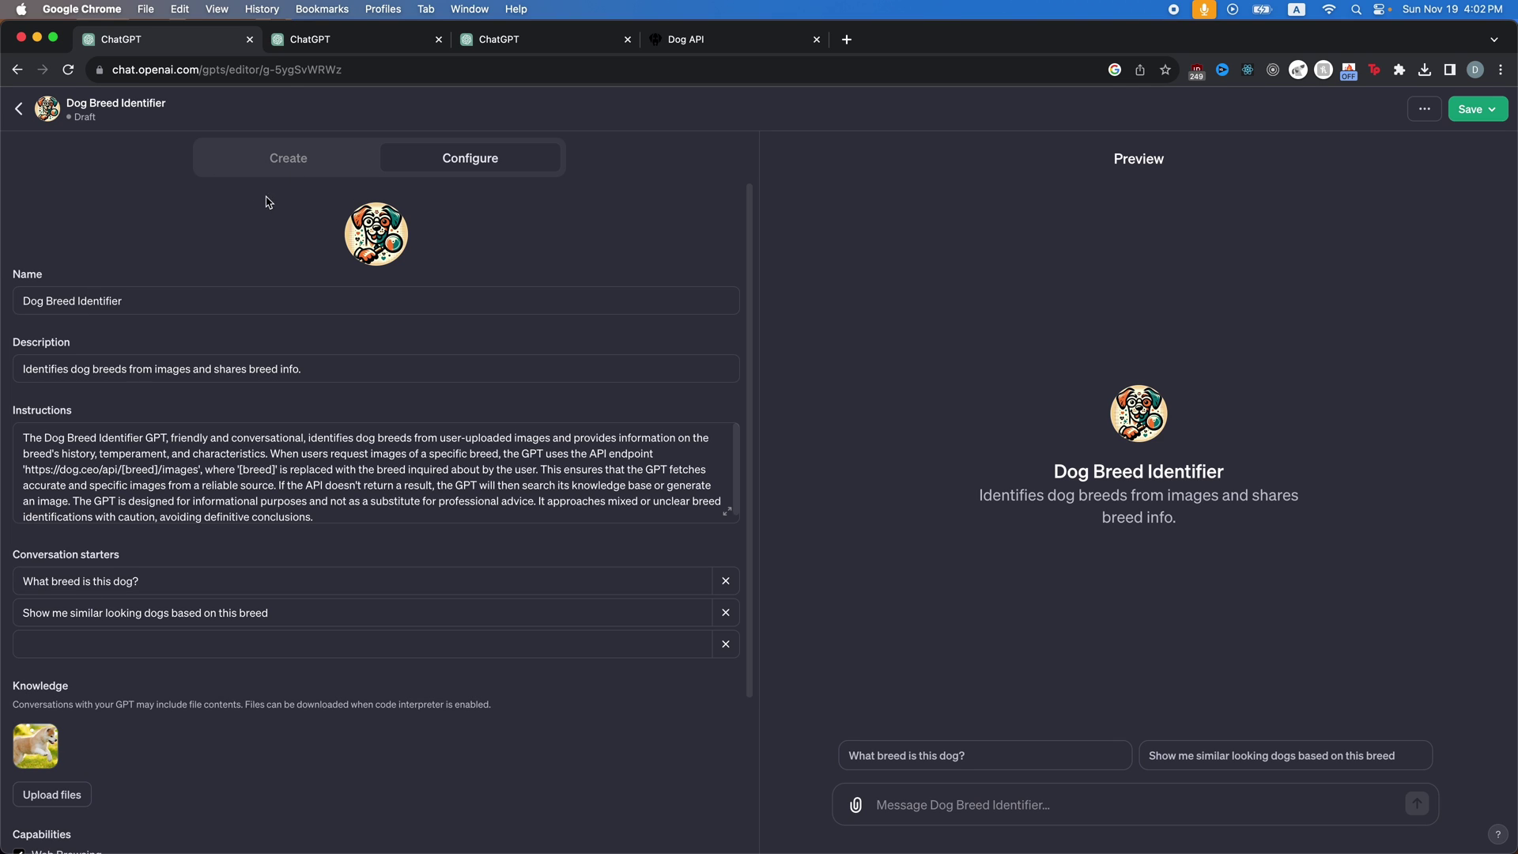
pyautogui.scroll(-3, 198, 474)
pyautogui.click(48, 759)
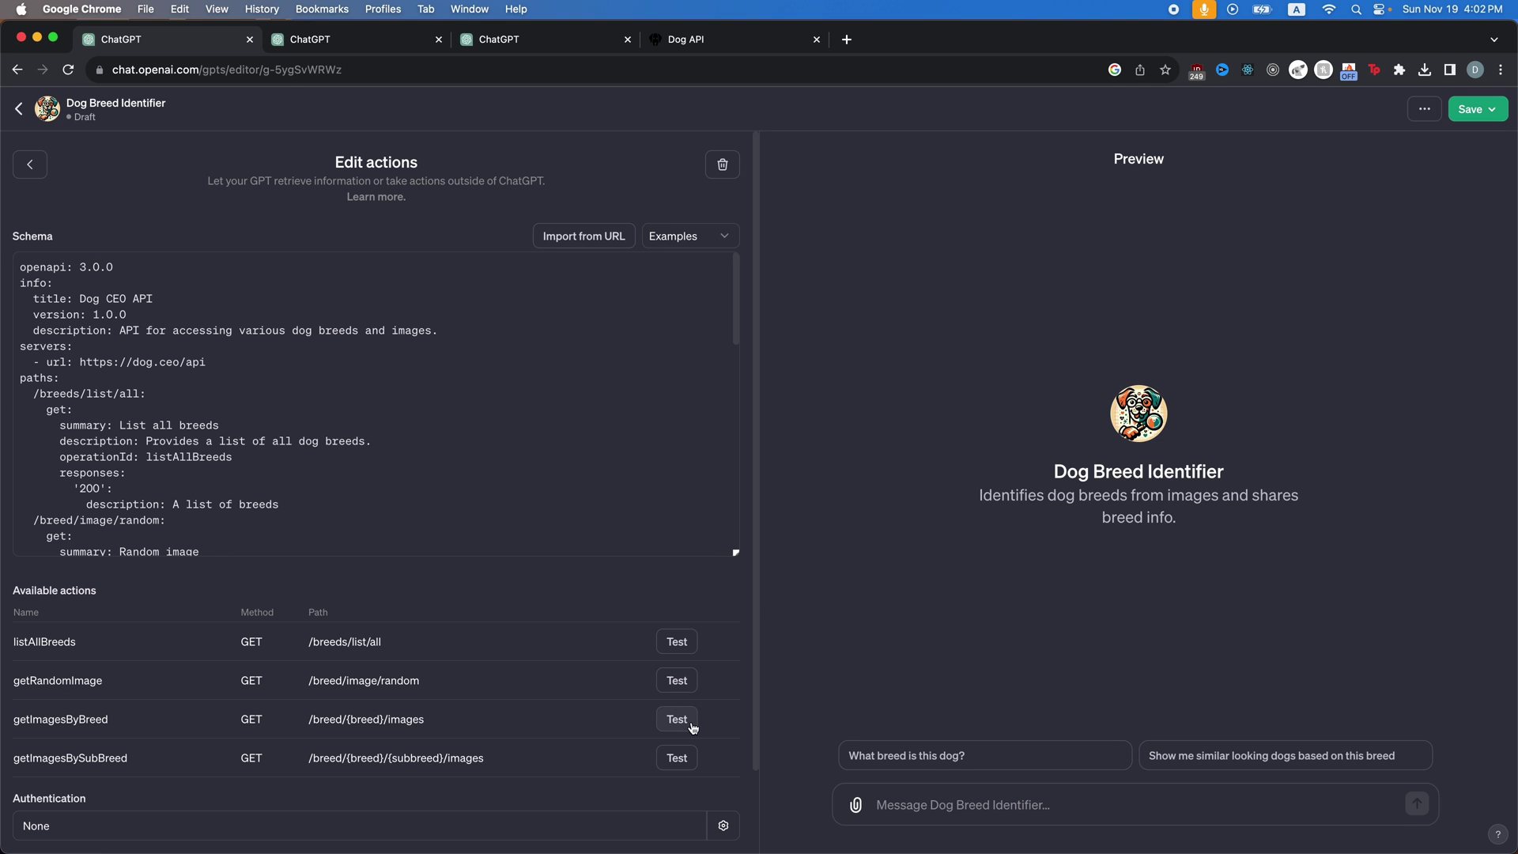
pyautogui.click(677, 757)
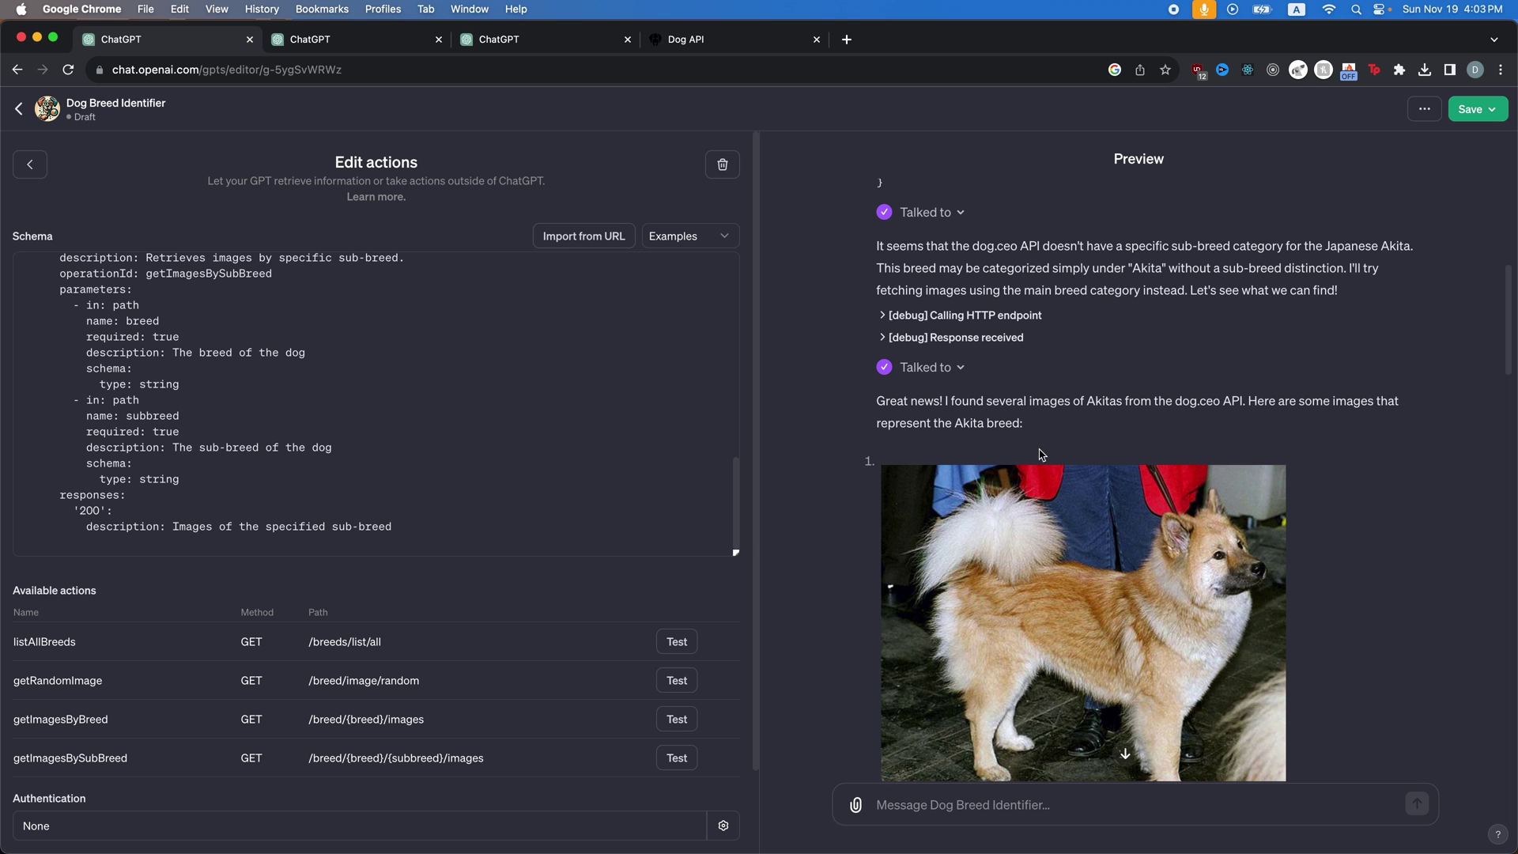
pyautogui.scroll(-5, 1040, 454)
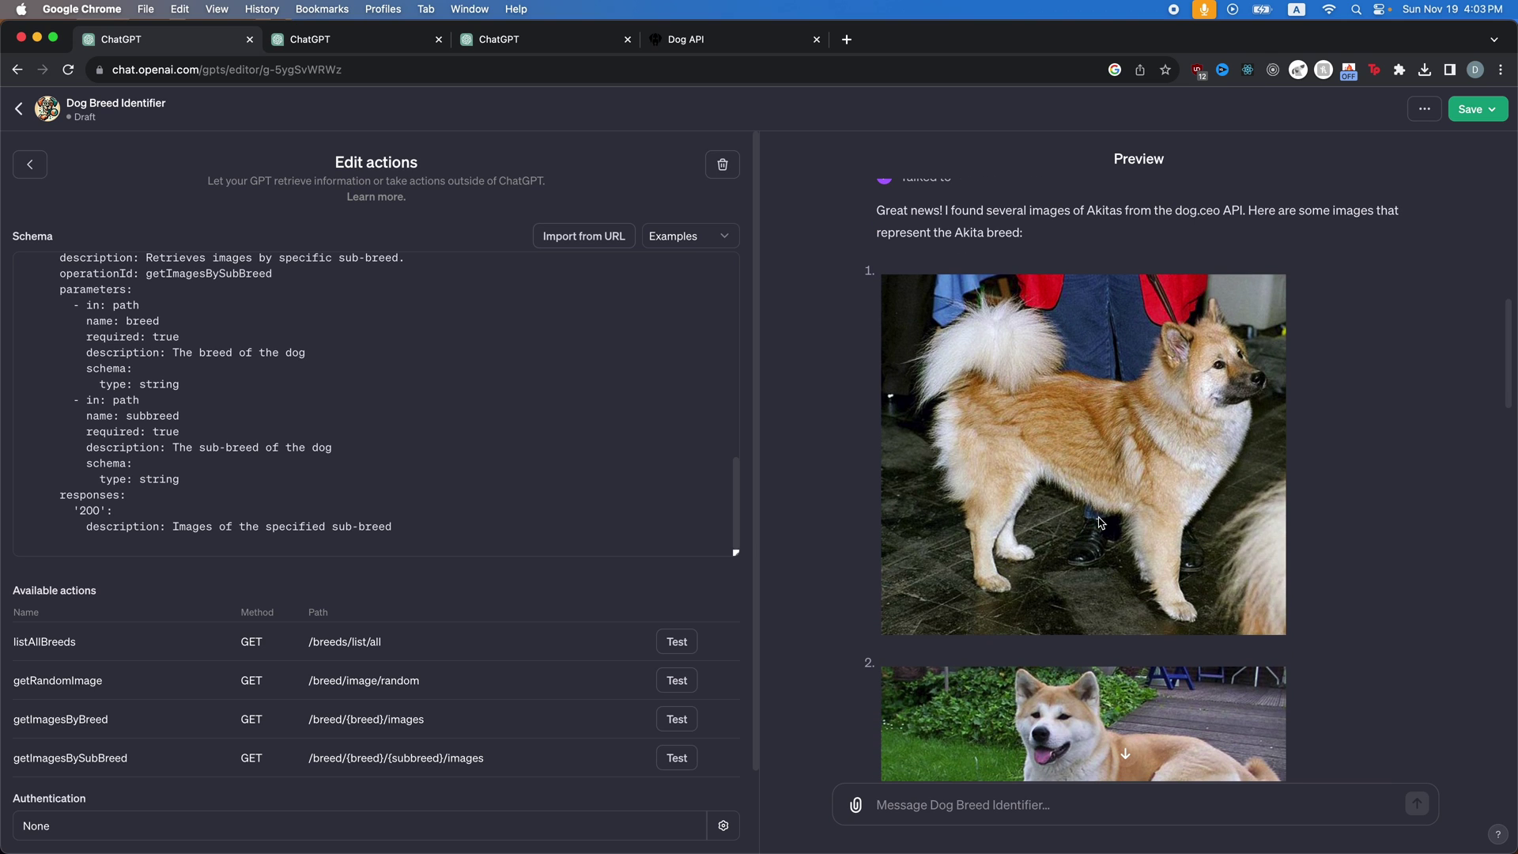
pyautogui.scroll(-15, 1099, 522)
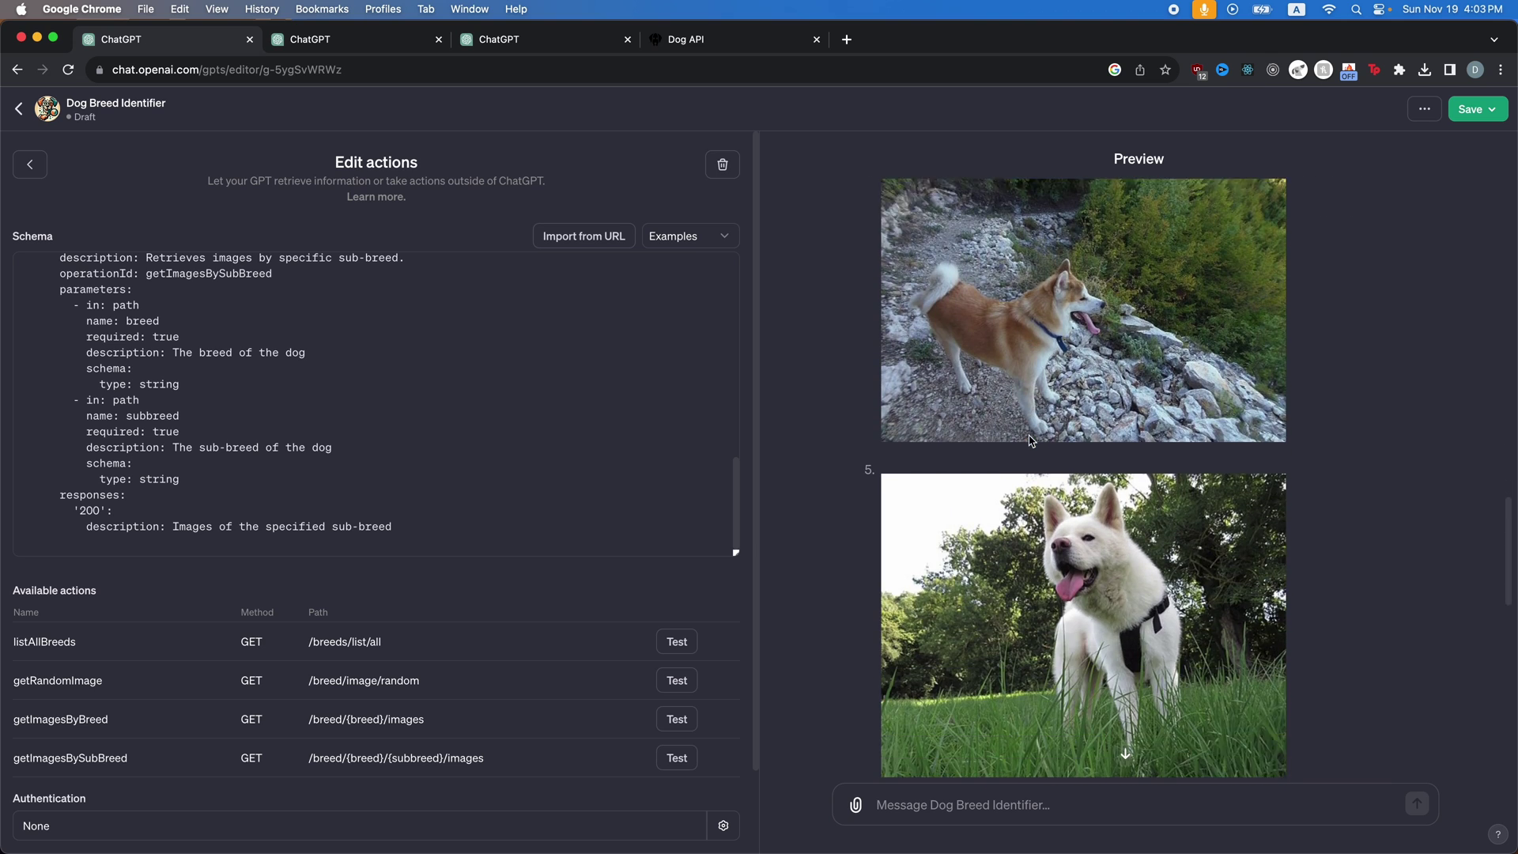
pyautogui.scroll(-10, 1031, 440)
pyautogui.scroll(20, 1030, 441)
pyautogui.scroll(15, 430, 532)
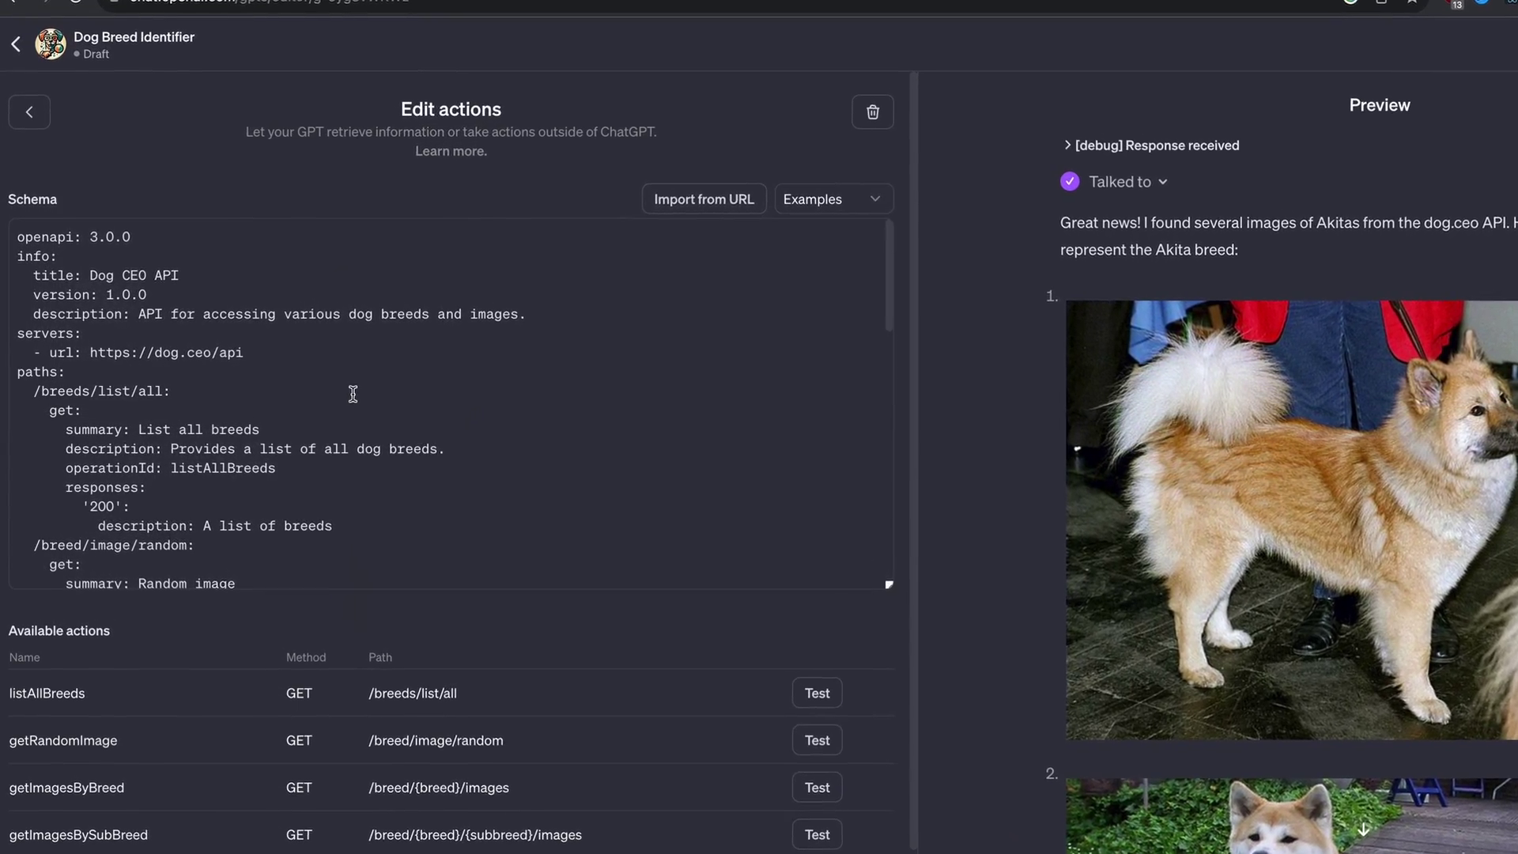
pyautogui.scroll(-8, 352, 394)
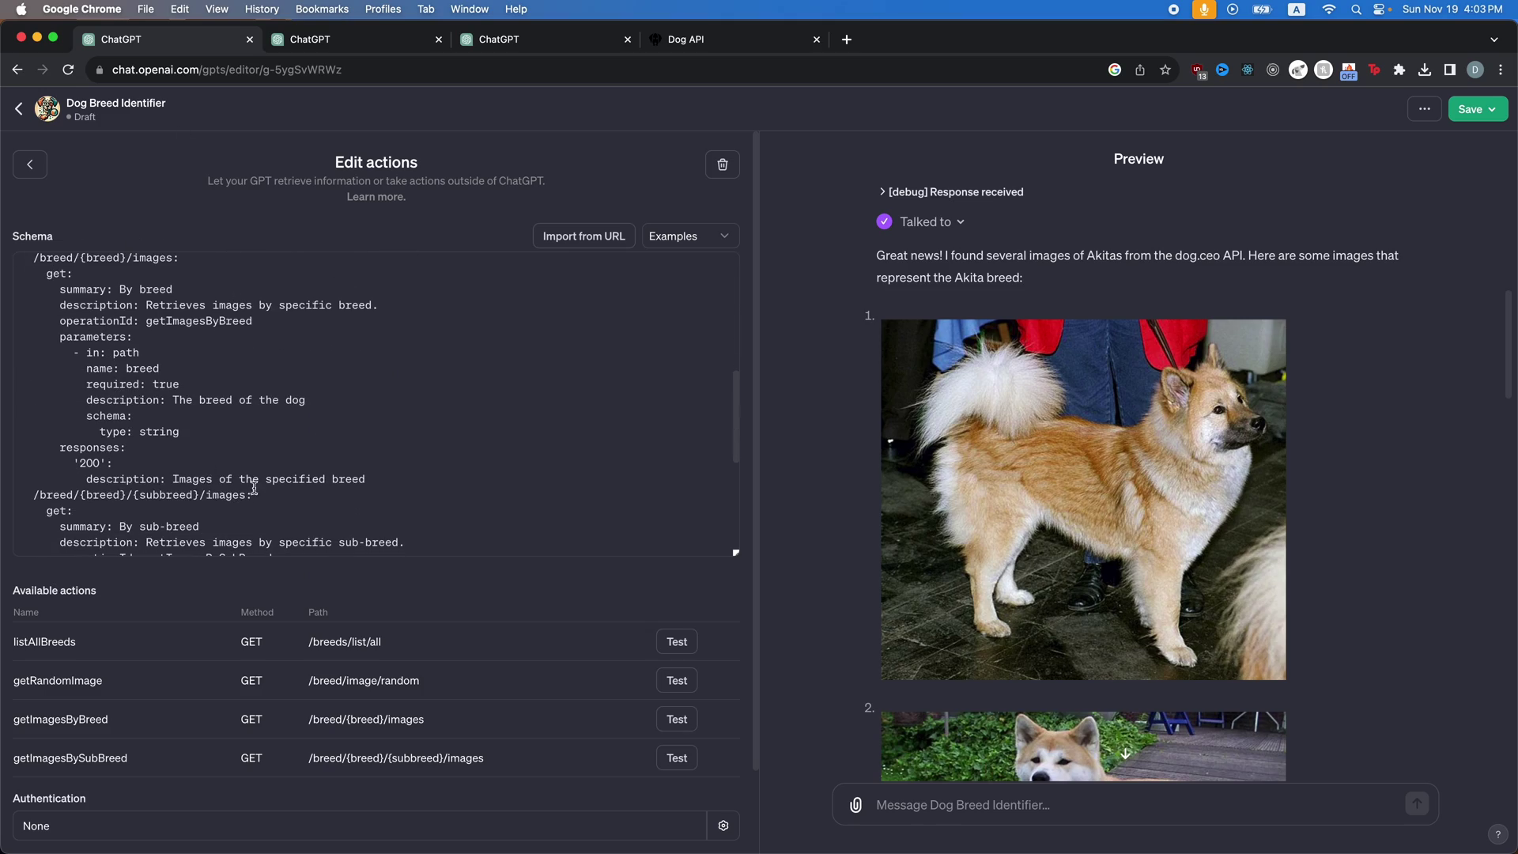
pyautogui.scroll(-6, 254, 488)
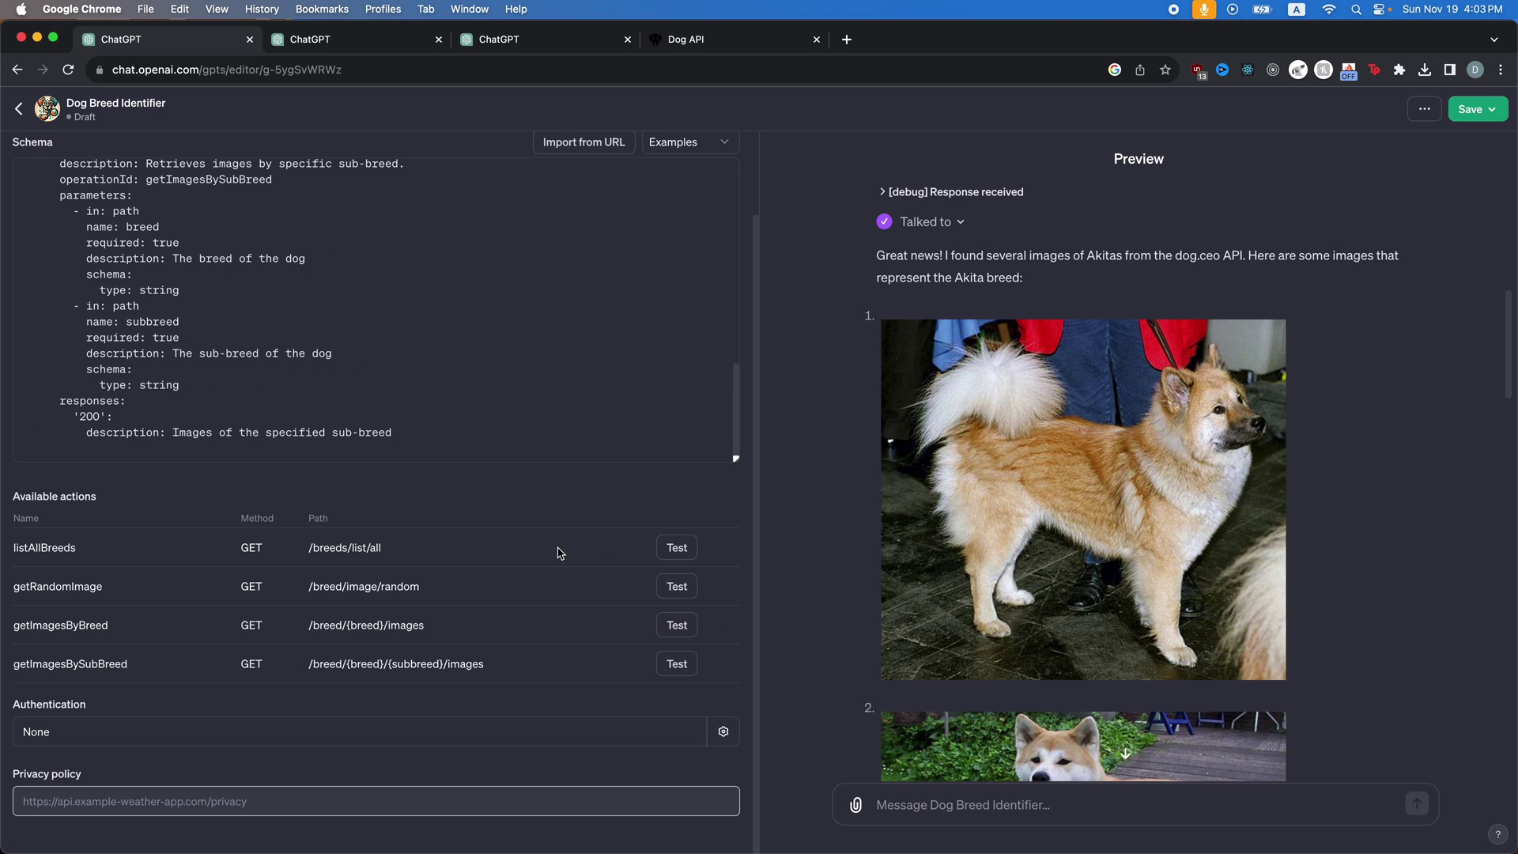
# Step: Send 'show me an image of a german Shepard' in the preview, correcting the misspelling first
pyautogui.scroll(-15, 1018, 639)
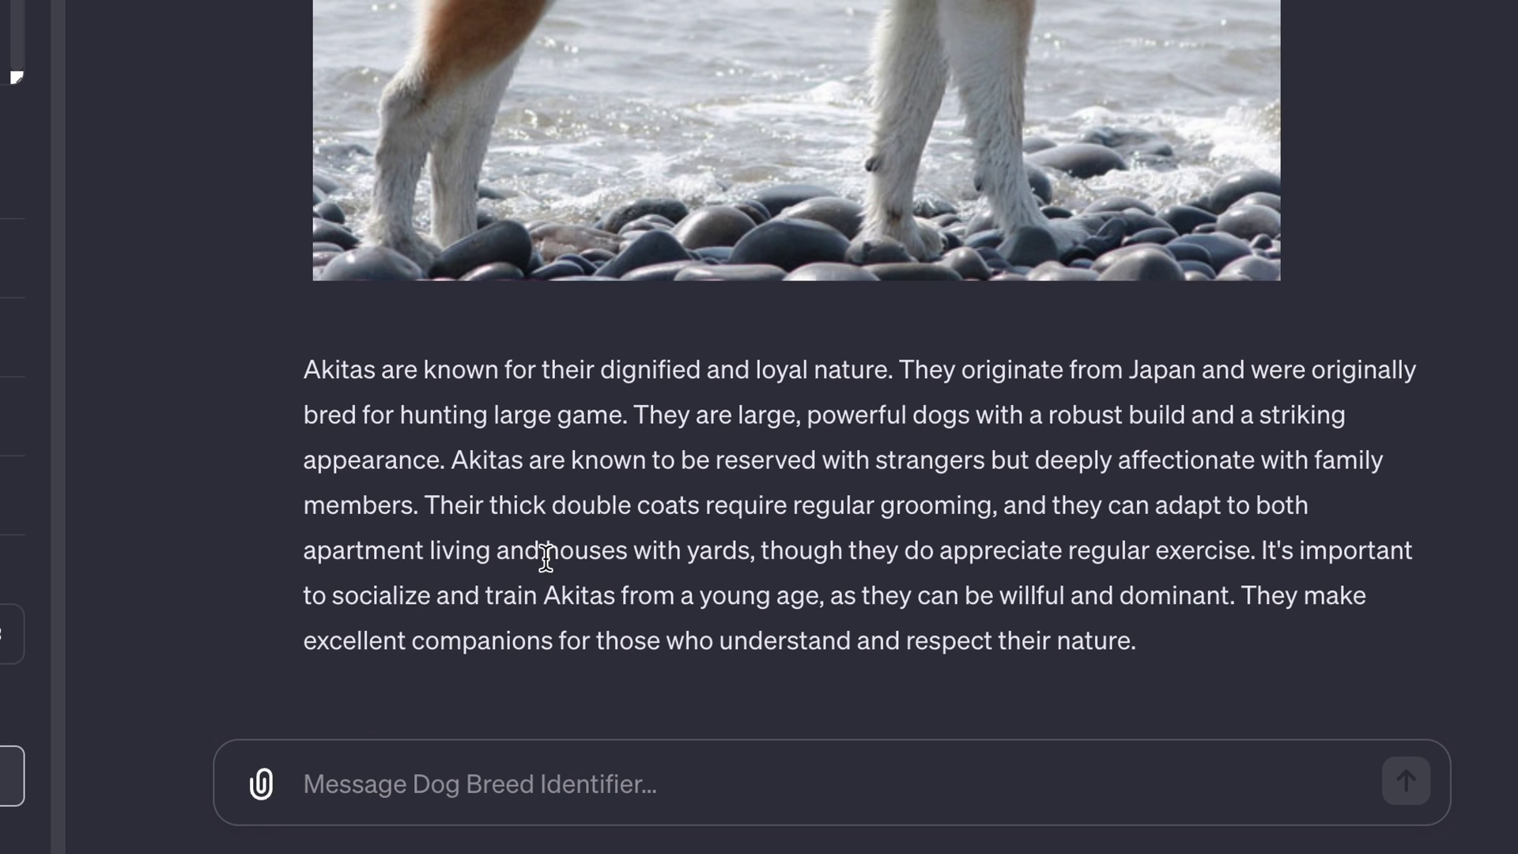
pyautogui.write('show m e an image of')
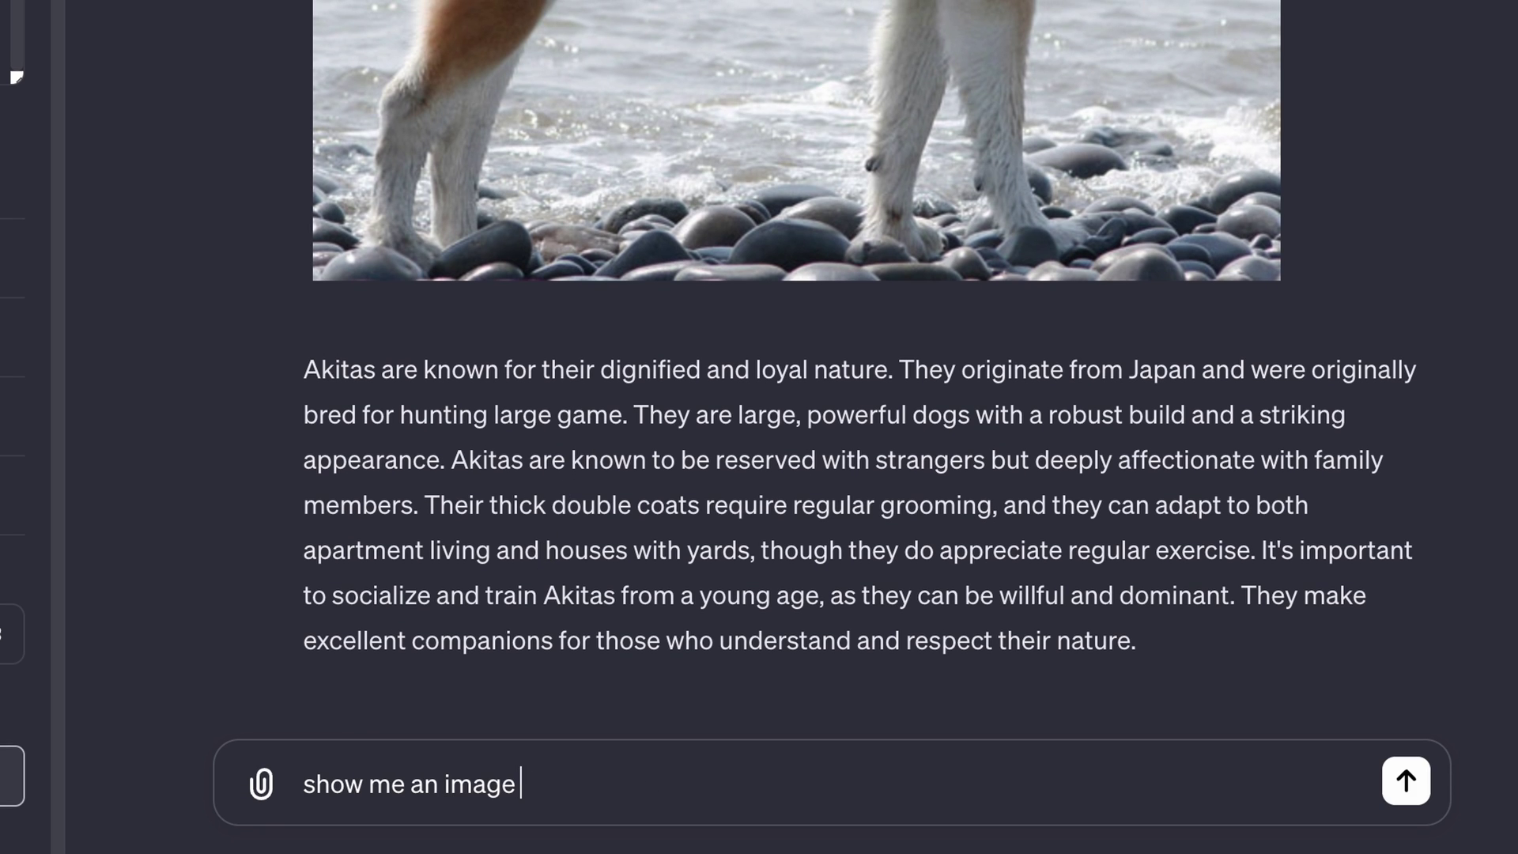
pyautogui.write(' a german sheapard')
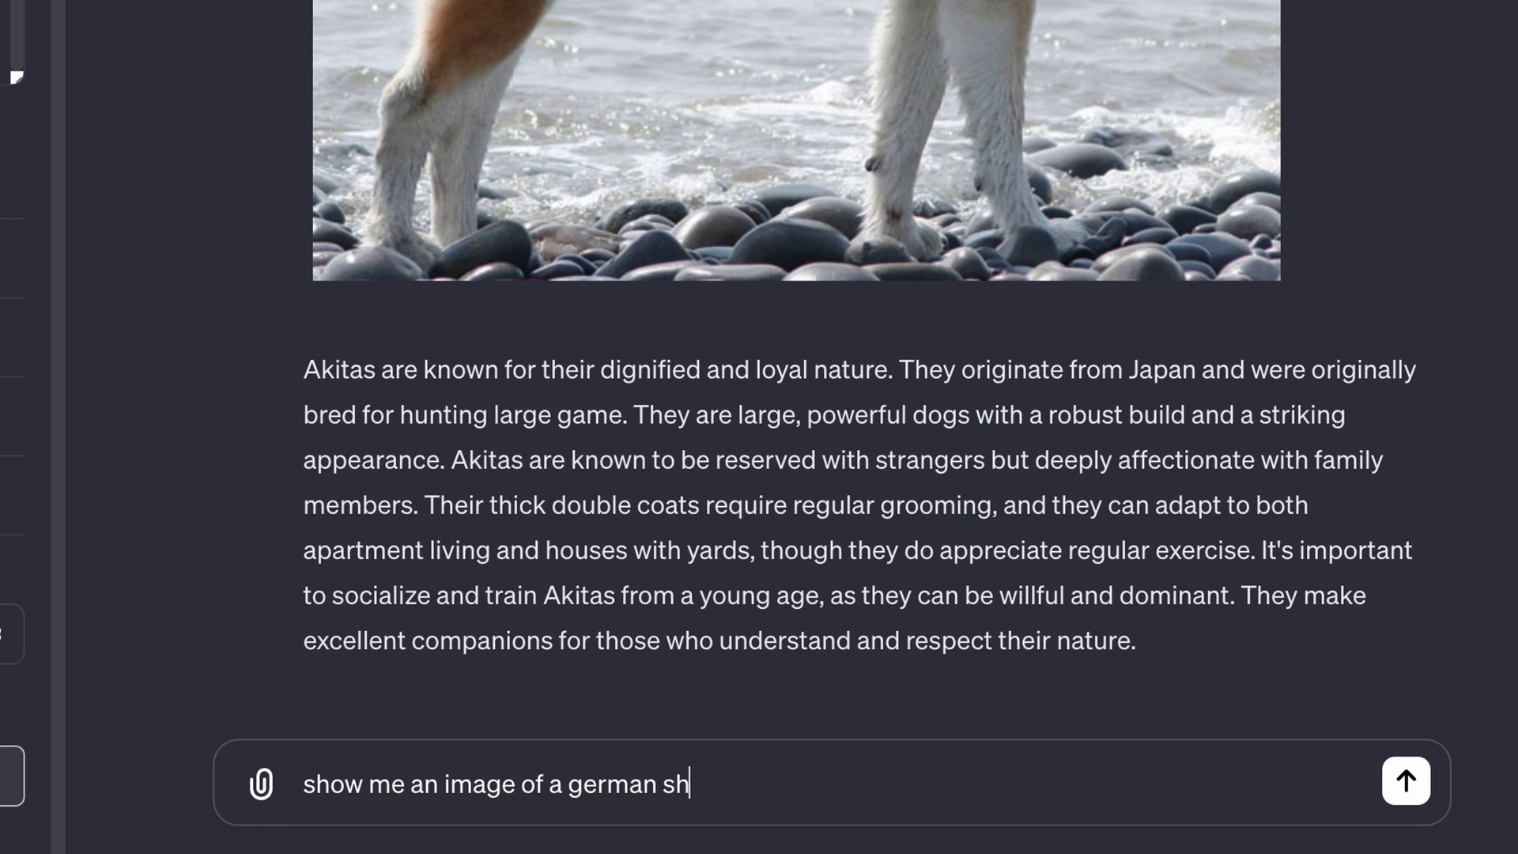
pyautogui.rightClick(722, 791)
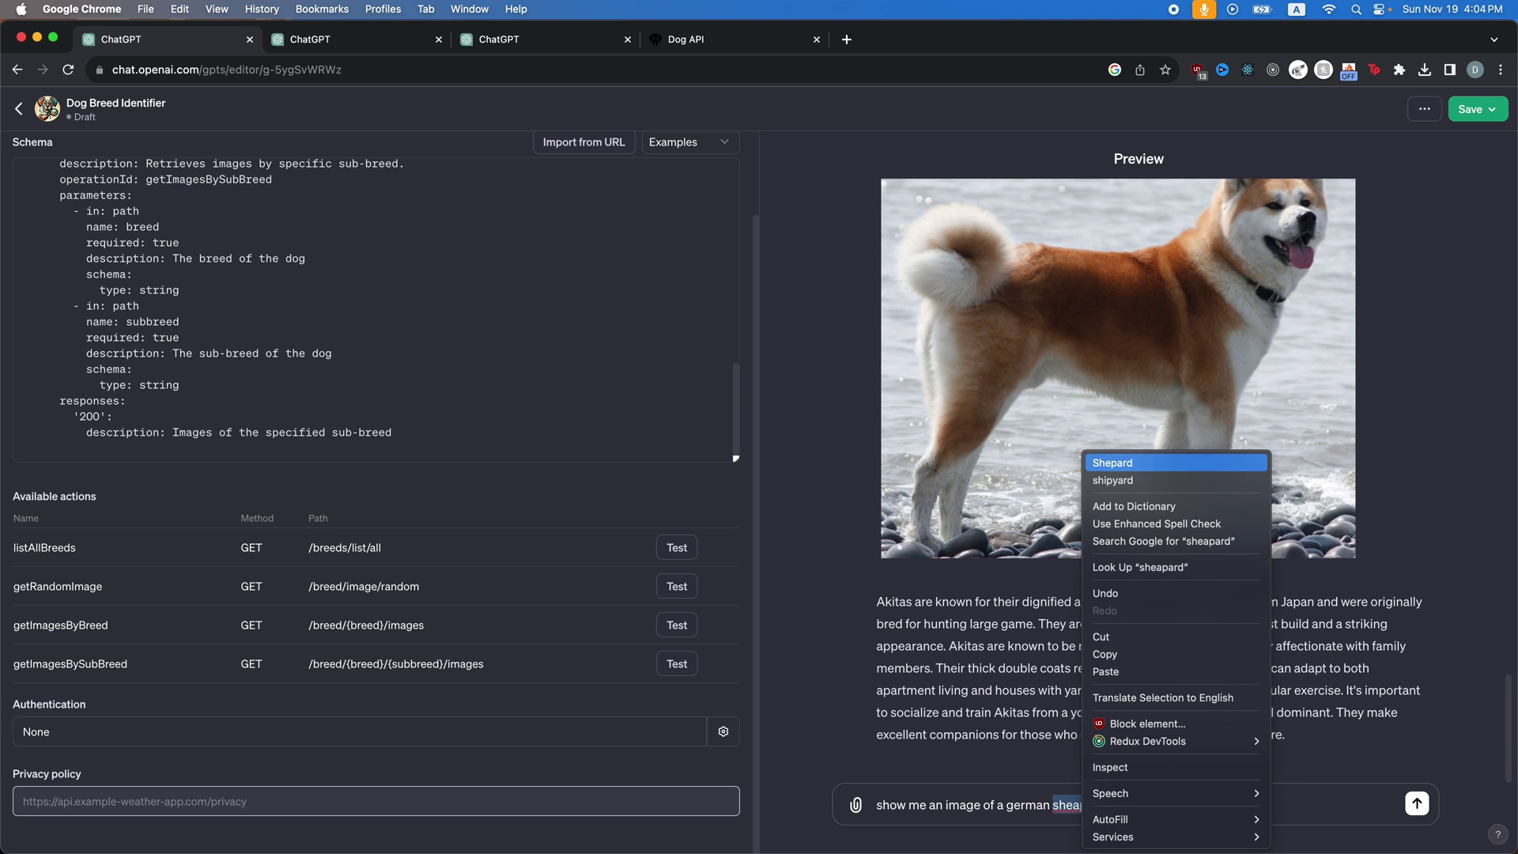
pyautogui.click(1138, 462)
pyautogui.press('Return')
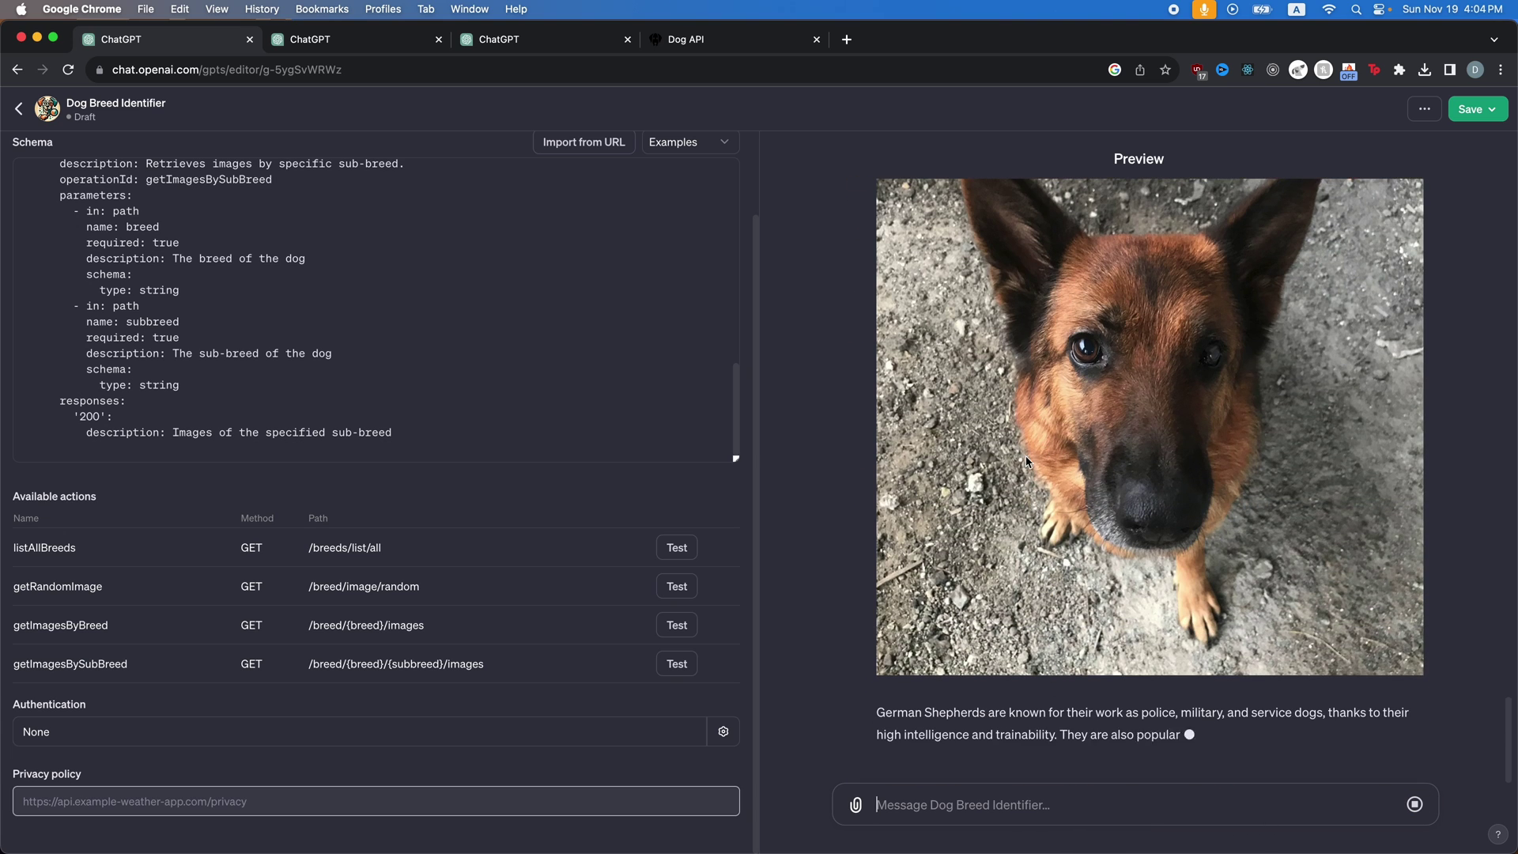
# Step: Review the returned German Shepherd photo and description, then attach a Shiba Inu photo
pyautogui.scroll(15, 1162, 425)
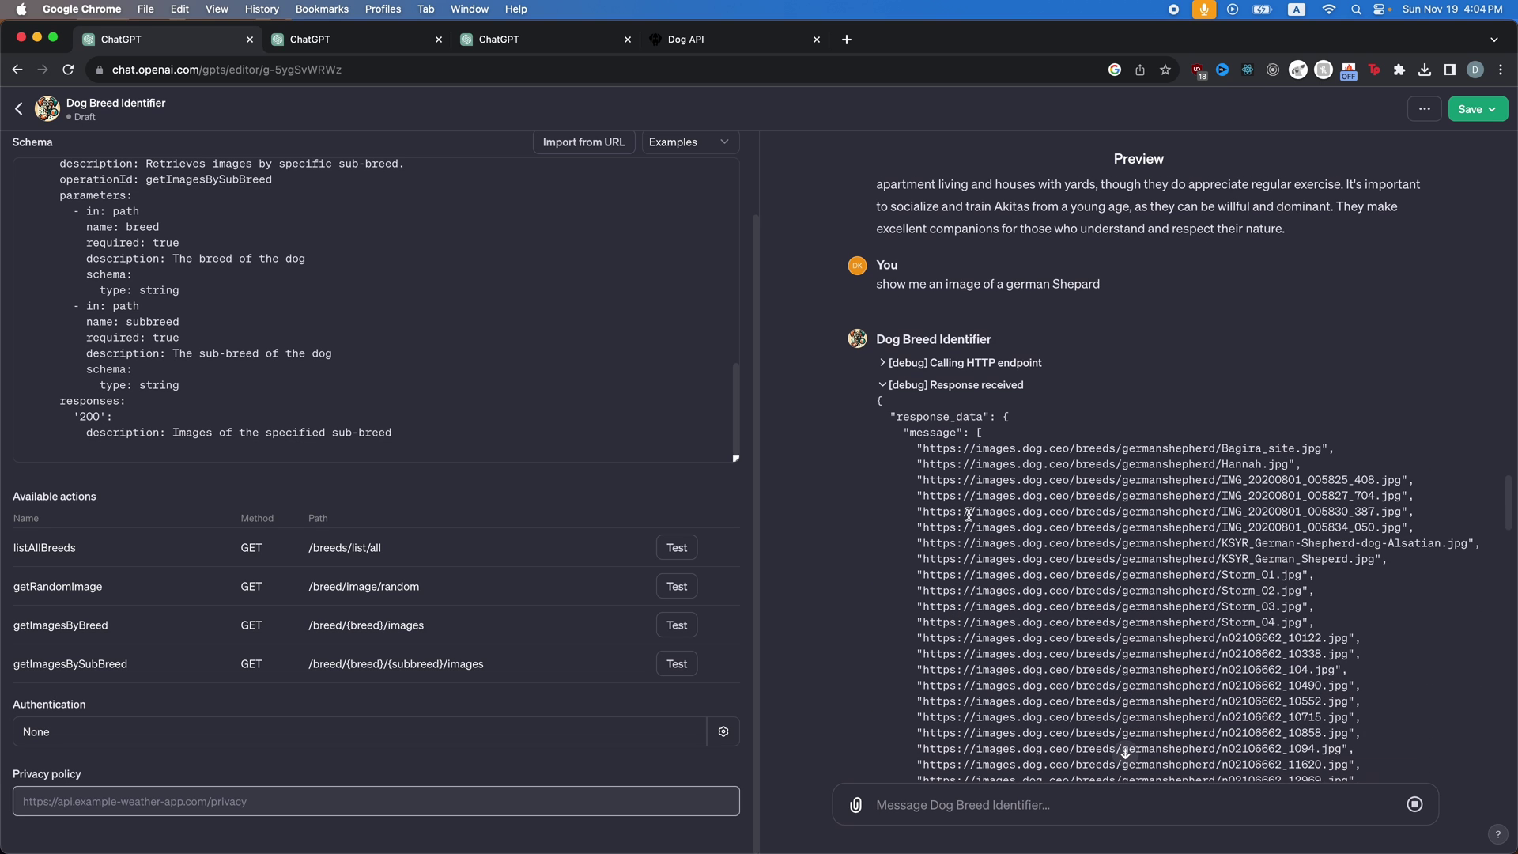
pyautogui.scroll(-15, 1083, 571)
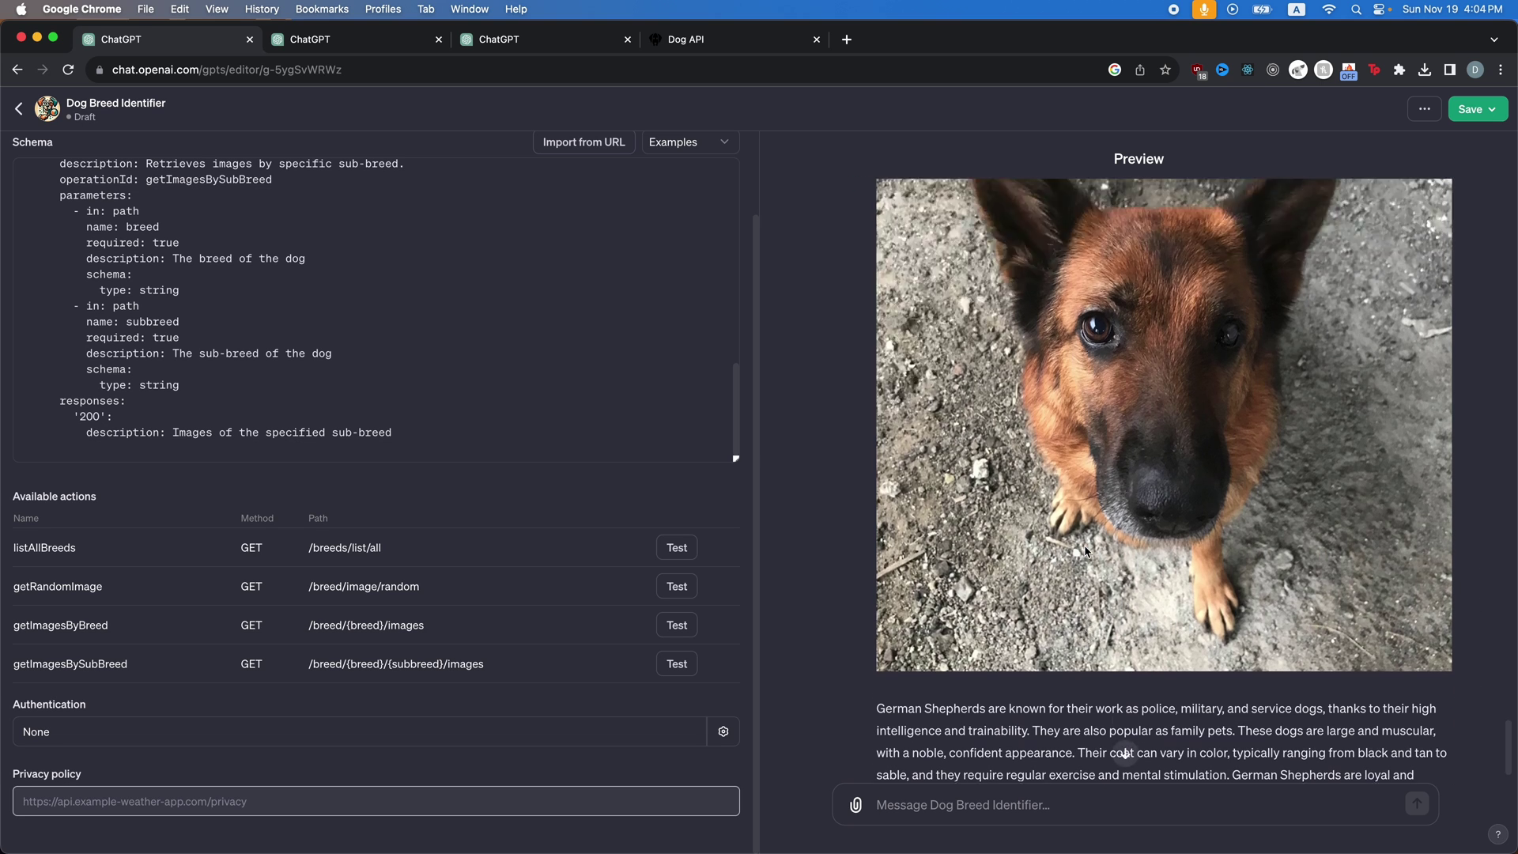
pyautogui.scroll(4, 896, 396)
pyautogui.scroll(-2, 1034, 510)
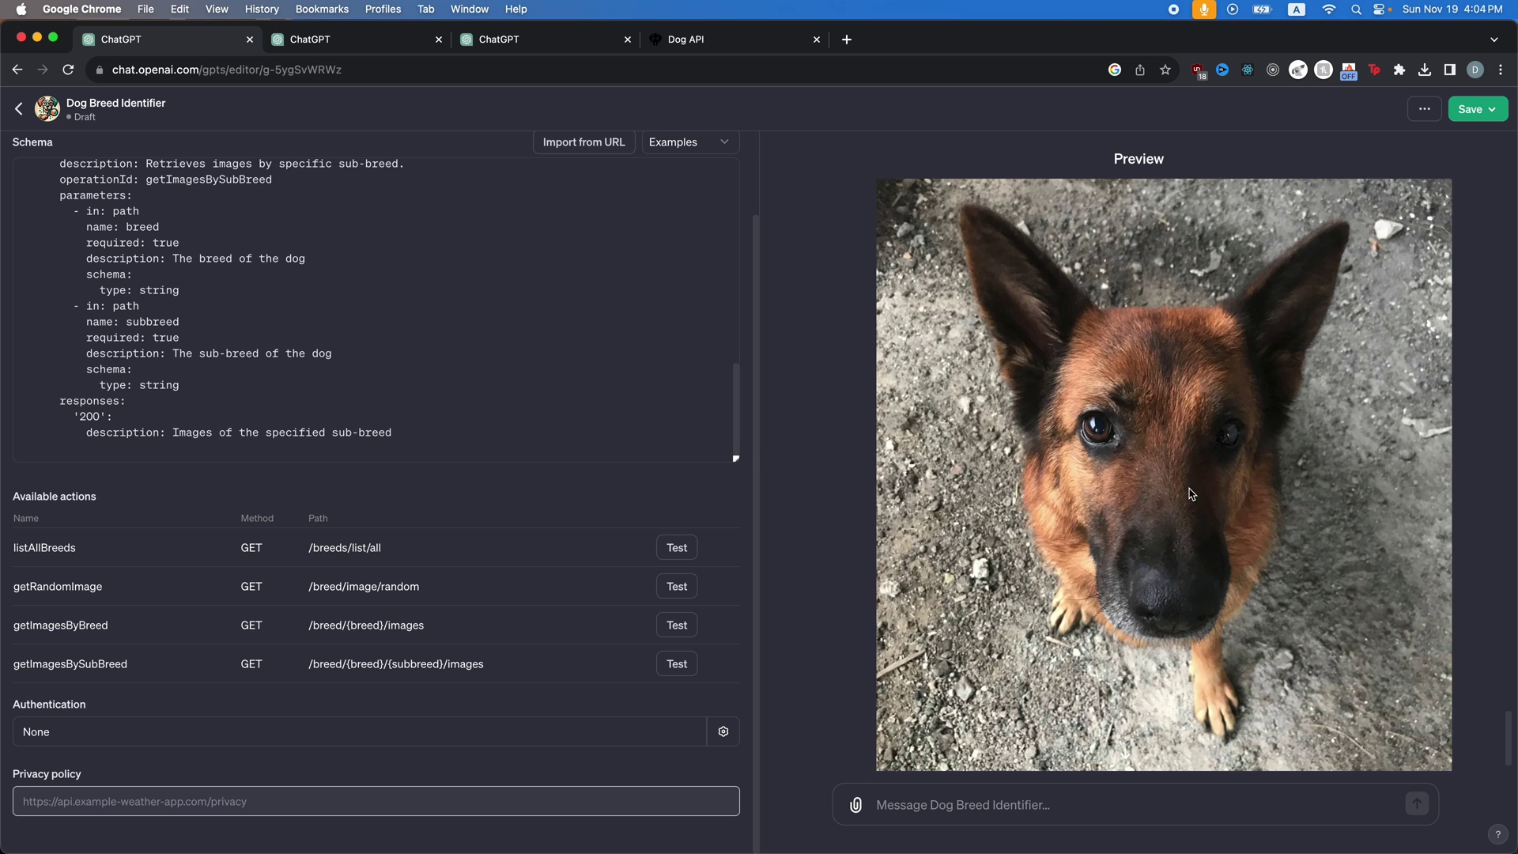
pyautogui.scroll(-3, 1191, 494)
pyautogui.moveTo(1192, 494); pyautogui.dragTo(1139, 553)
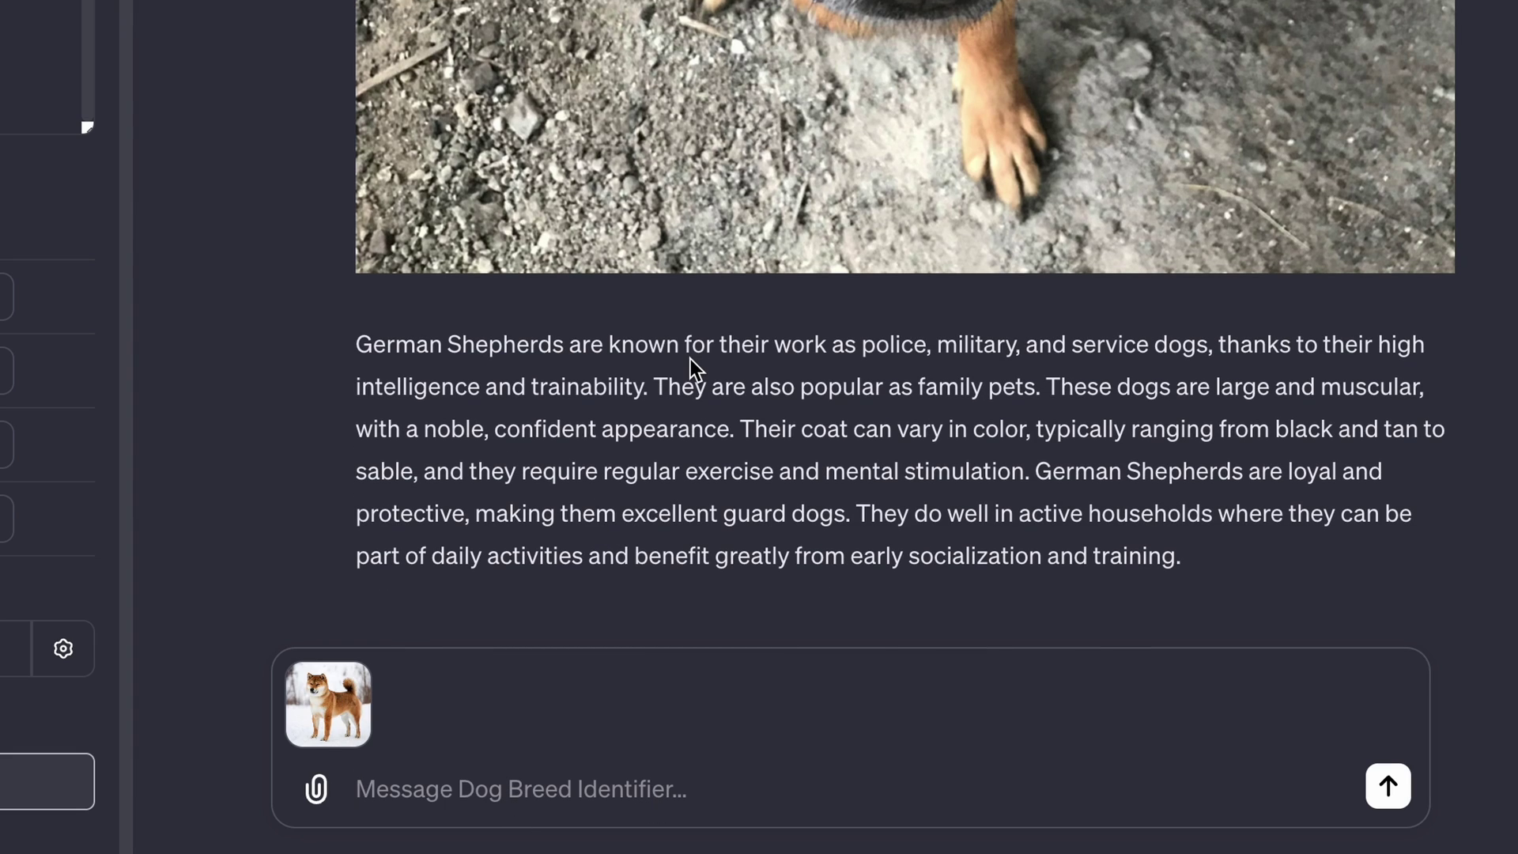
# Step: Ask 'show me pictures of similar breeds' with the Shiba photo, then reply 'yes, show me those photos'
pyautogui.write('show ')
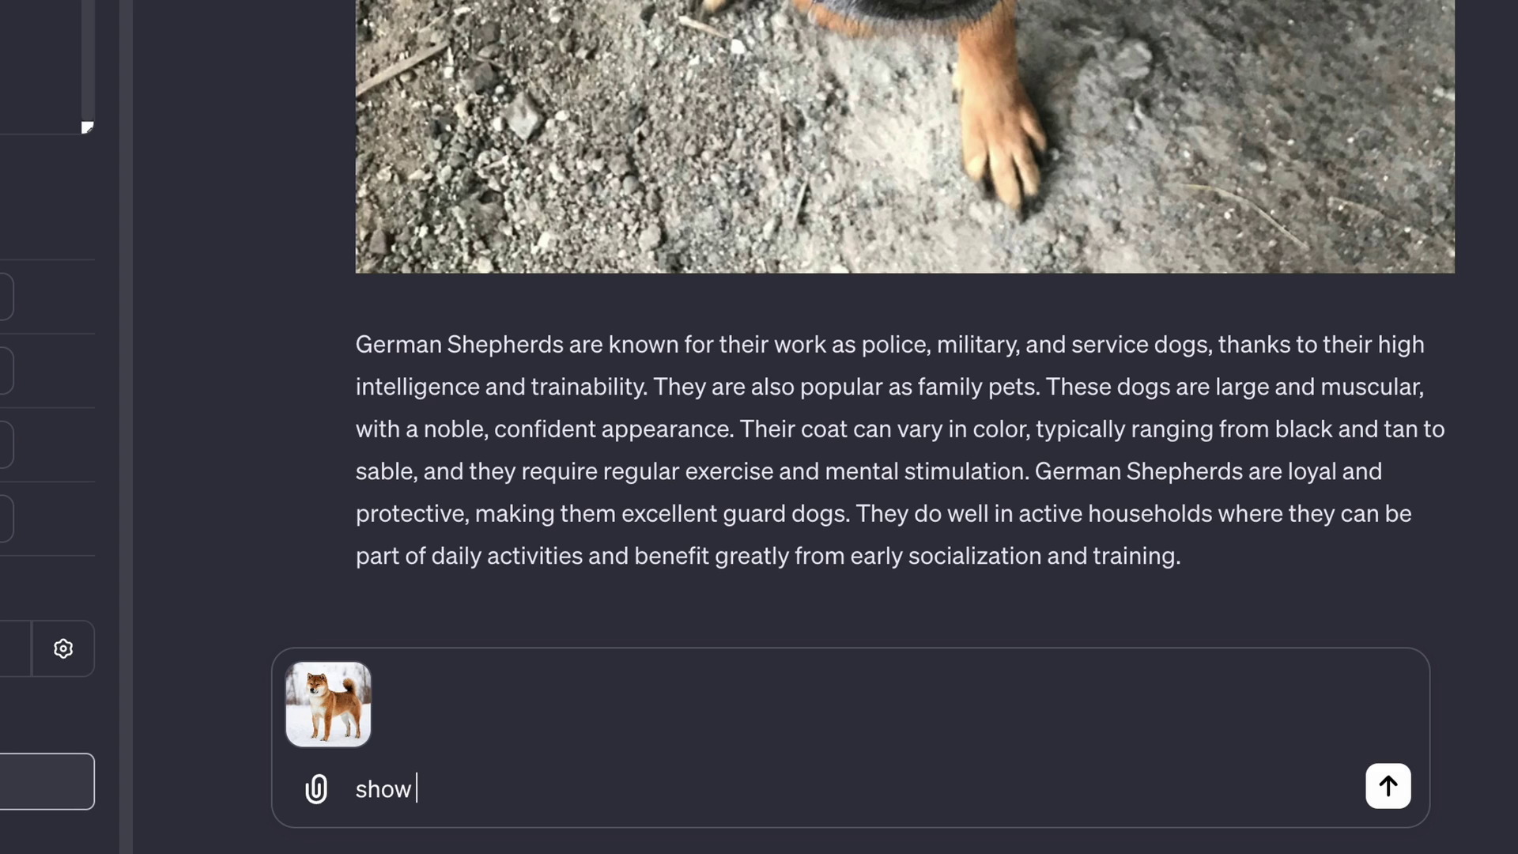
pyautogui.write('me pictures of similar bre')
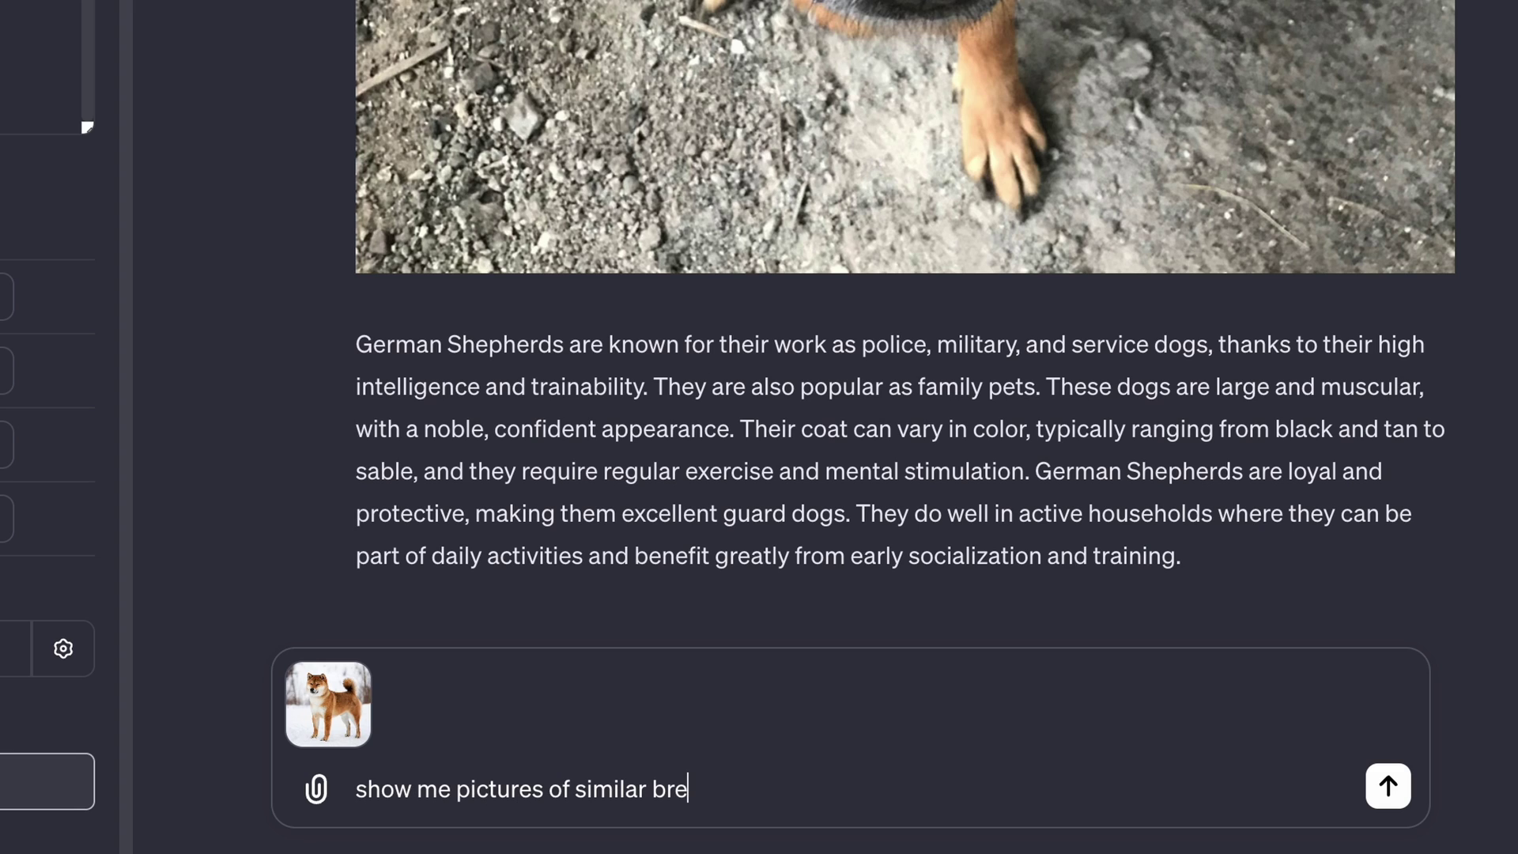
pyautogui.write('eds')
pyautogui.press('Return')
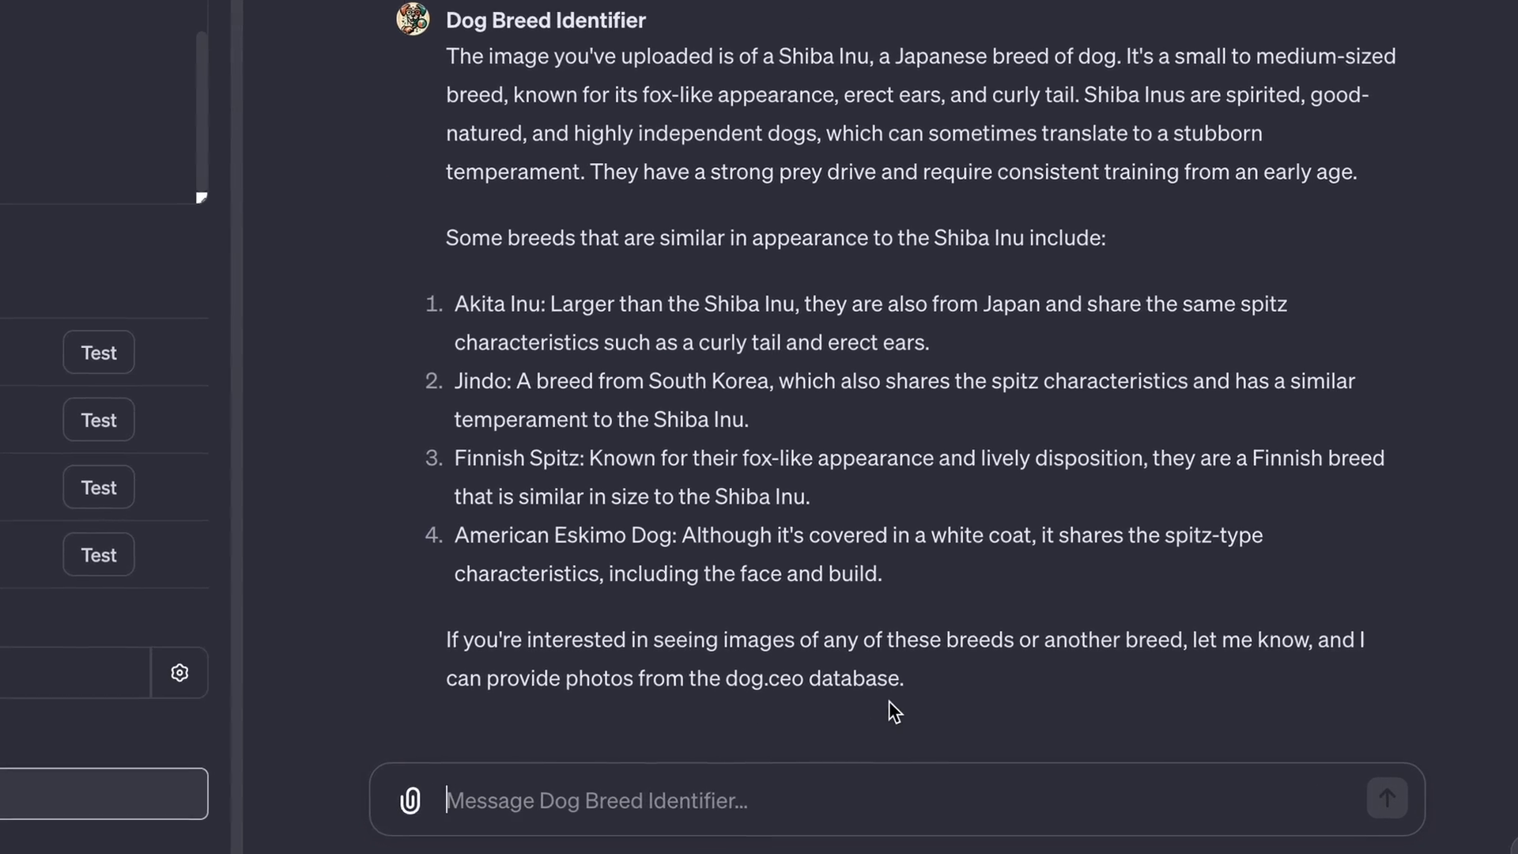
pyautogui.click(814, 801)
pyautogui.write('yes, show me those photo')
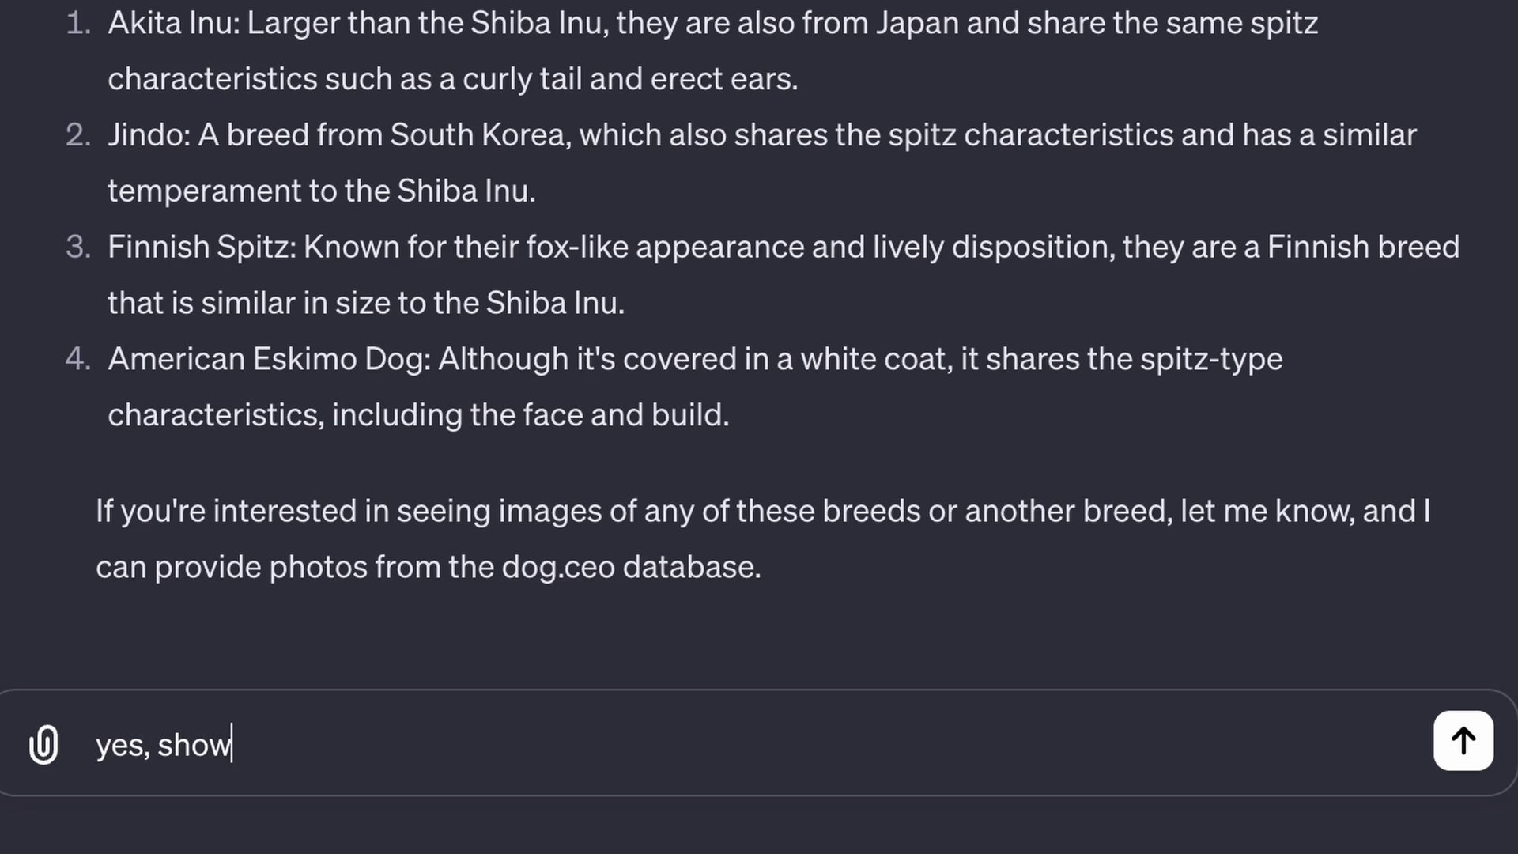
pyautogui.write('s')
pyautogui.press('Return')
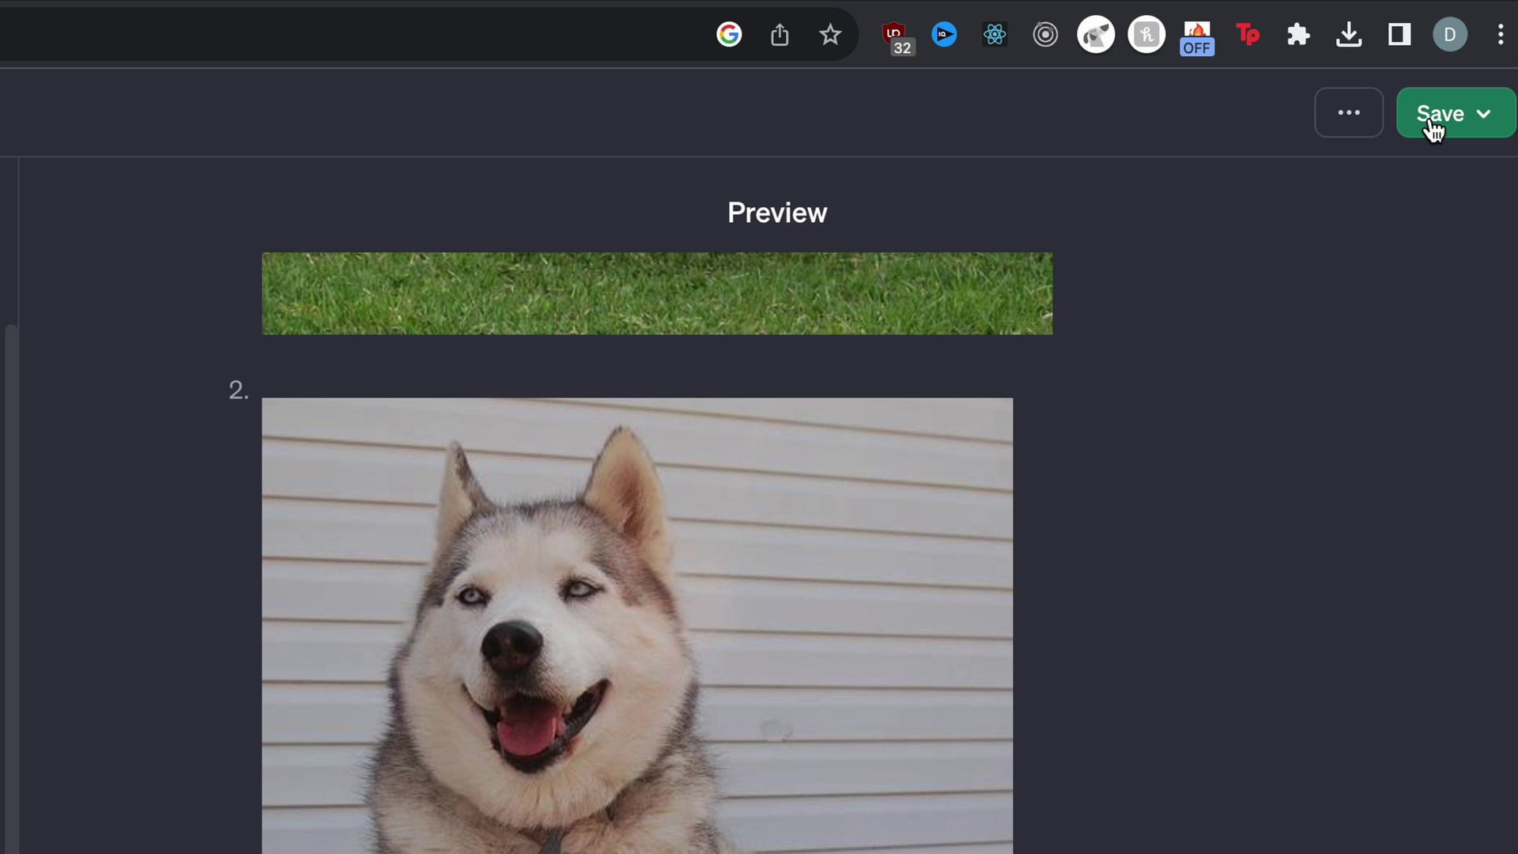
# Step: Save the GPT with Publish to set to 'Only me' and confirm
pyautogui.click(1465, 115)
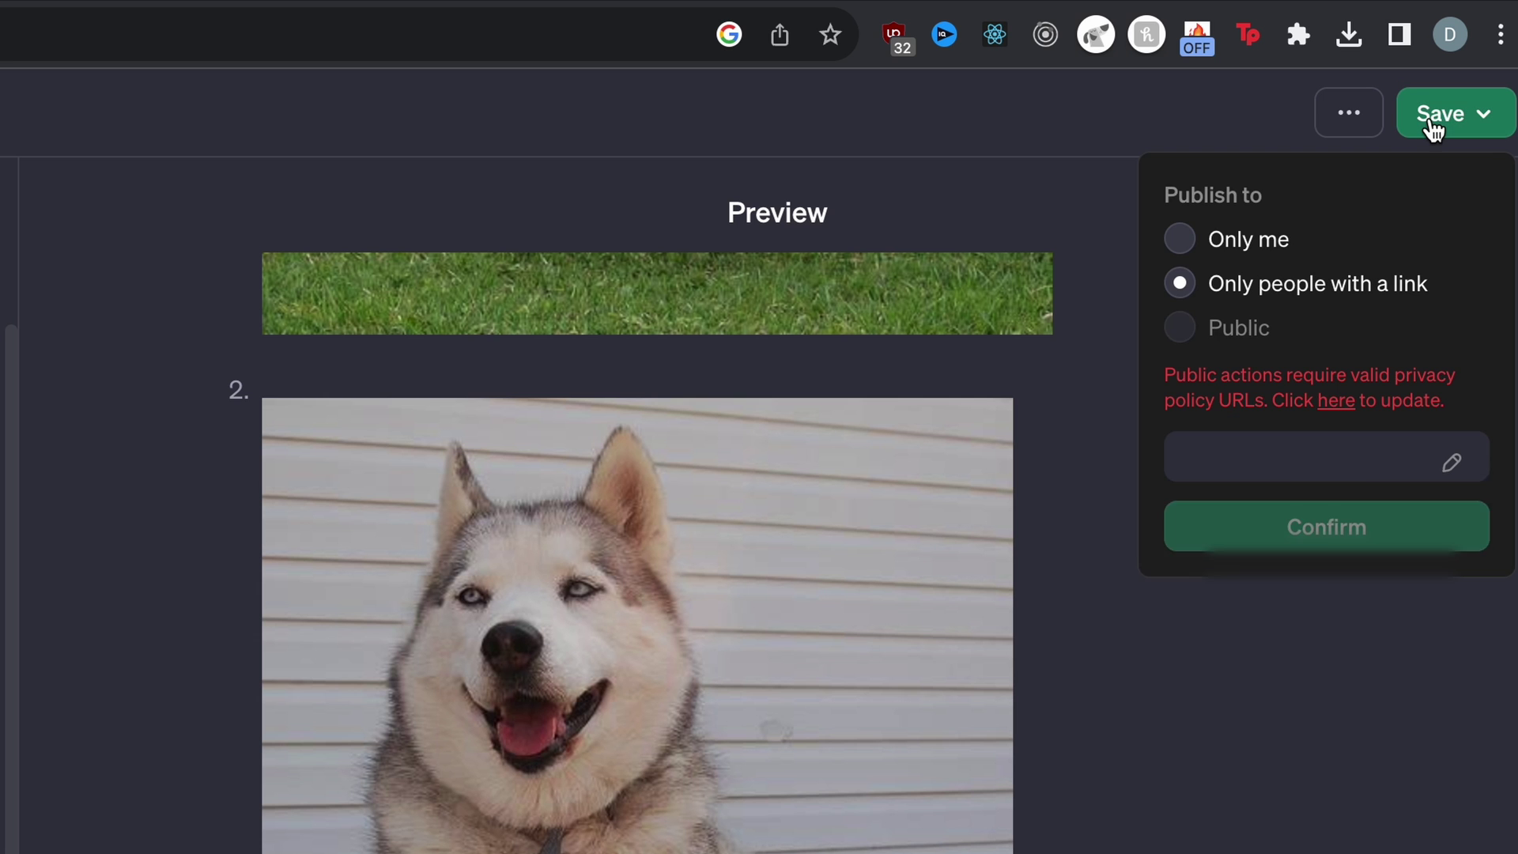
pyautogui.click(1178, 241)
pyautogui.click(1267, 404)
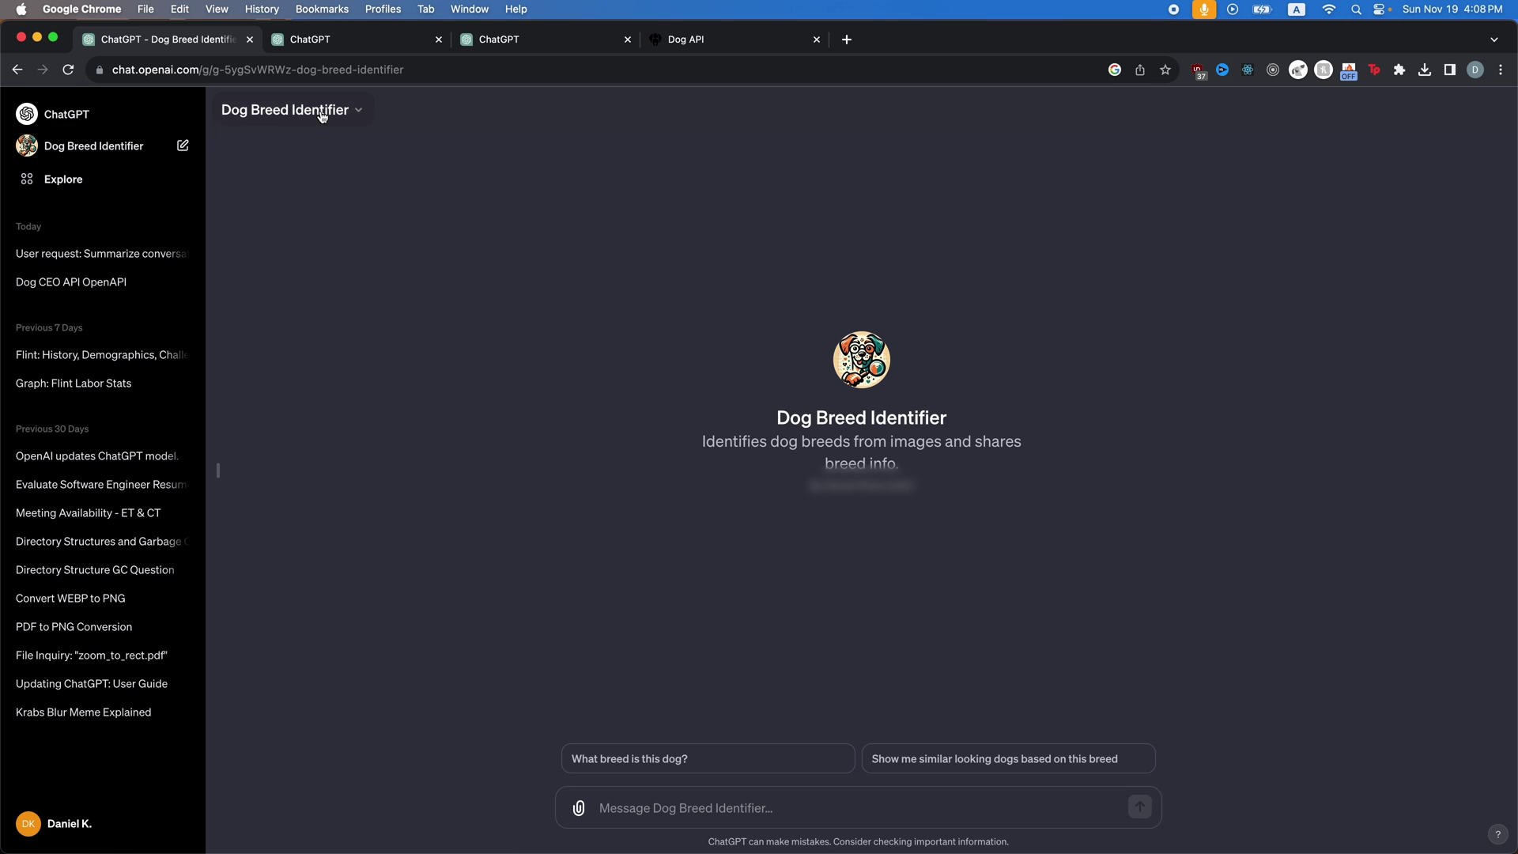
pyautogui.click(321, 116)
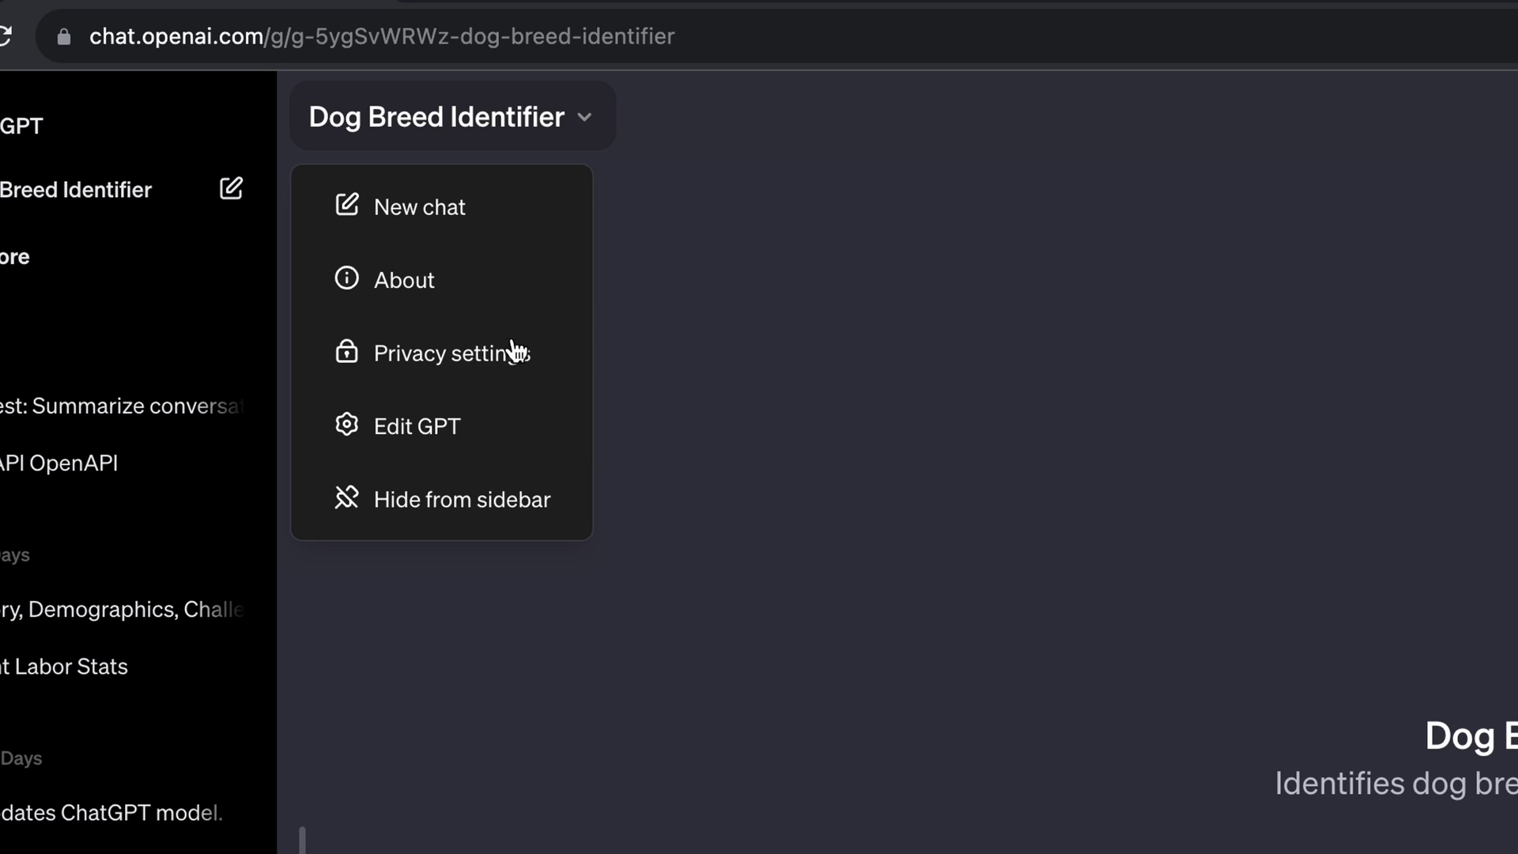
pyautogui.click(418, 439)
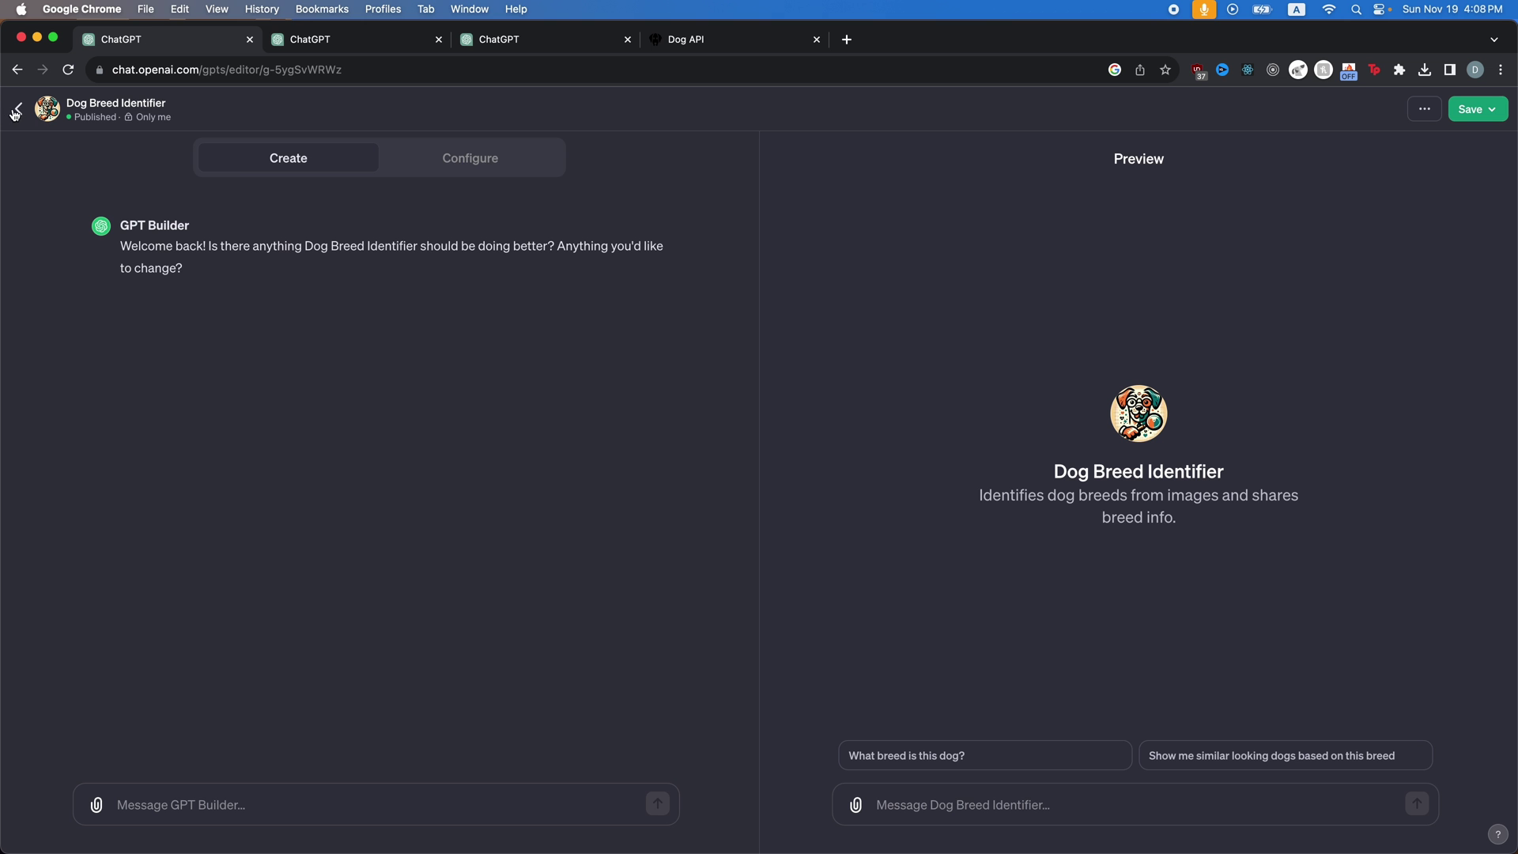
pyautogui.click(15, 111)
pyautogui.click(126, 146)
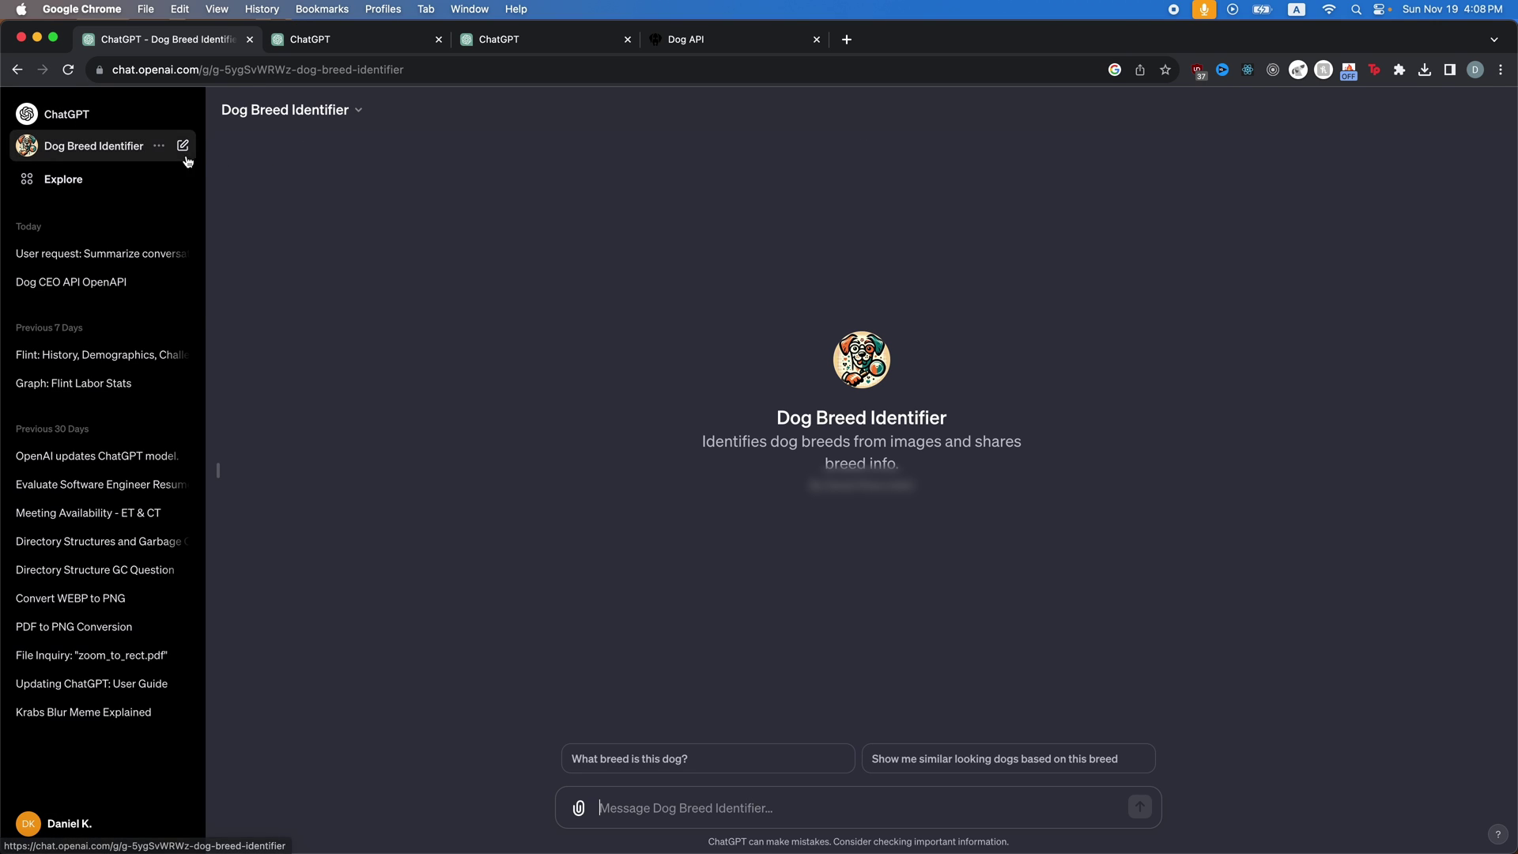
pyautogui.click(289, 110)
pyautogui.click(297, 271)
pyautogui.click(1474, 109)
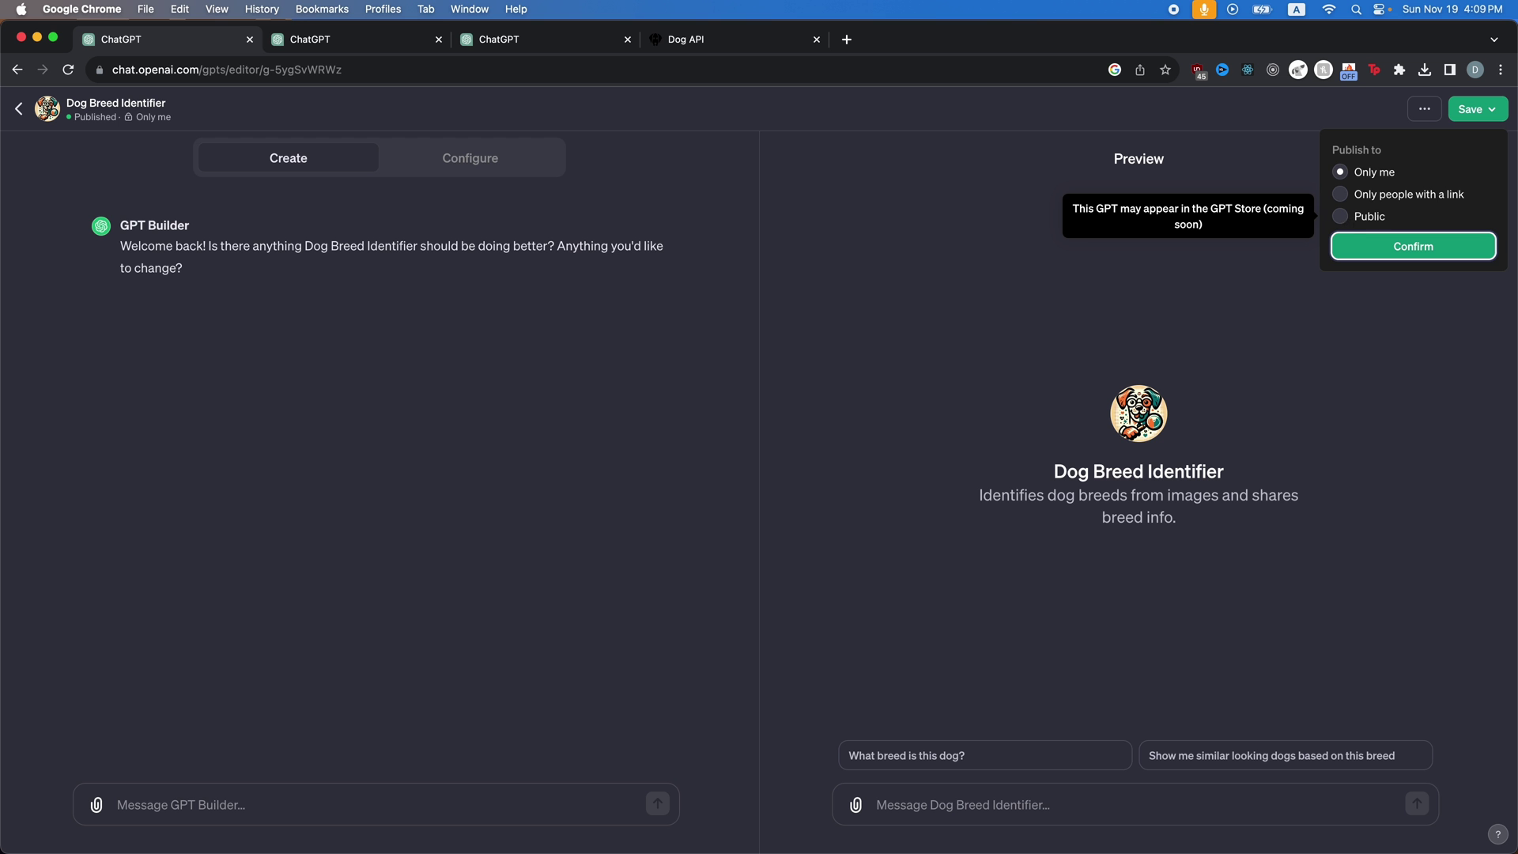
pyautogui.press('Escape')
# Step: Open the Dog Breed Identifier's Privacy settings from its chat page title menu
pyautogui.click(20, 110)
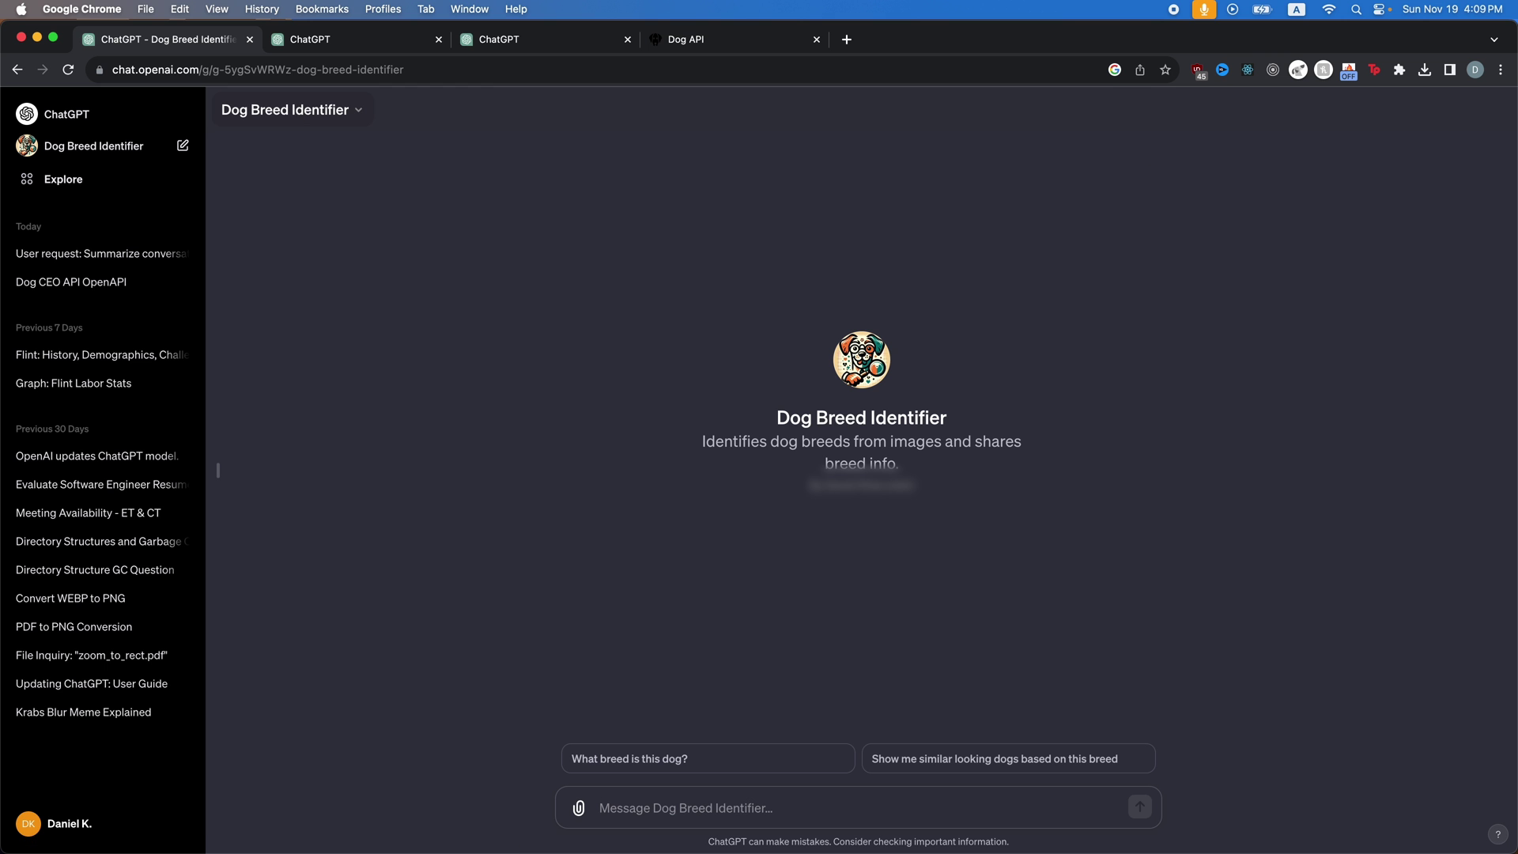
pyautogui.click(359, 115)
pyautogui.click(294, 228)
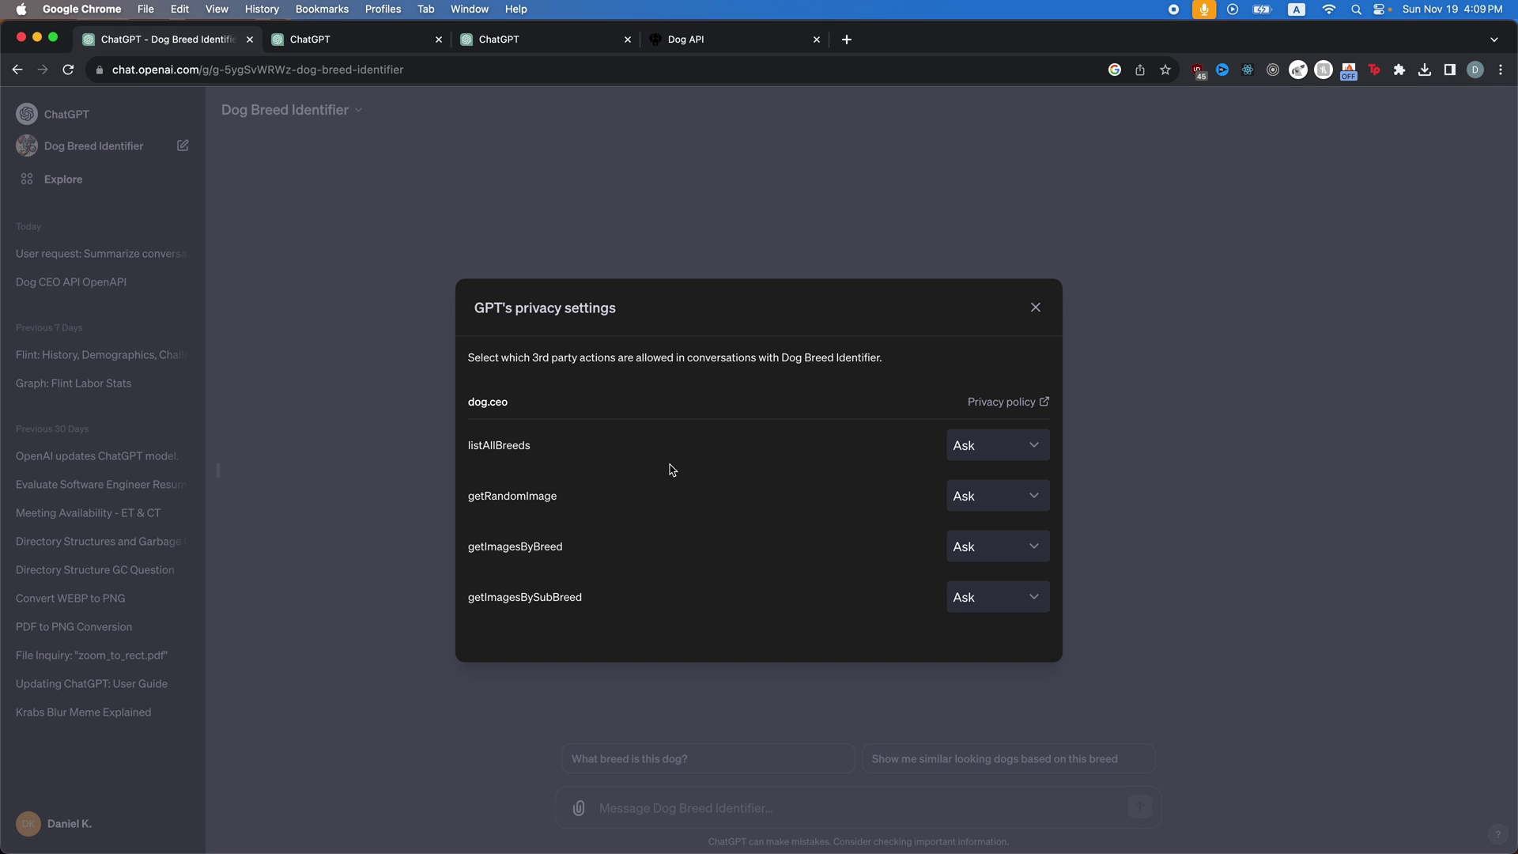
# Step: Set listAllBreeds, getRandomImage, getImagesByBreed and getImagesBySubBreed to Always allow
pyautogui.click(1042, 448)
pyautogui.click(993, 426)
pyautogui.click(980, 497)
pyautogui.click(966, 543)
pyautogui.click(996, 539)
pyautogui.click(993, 533)
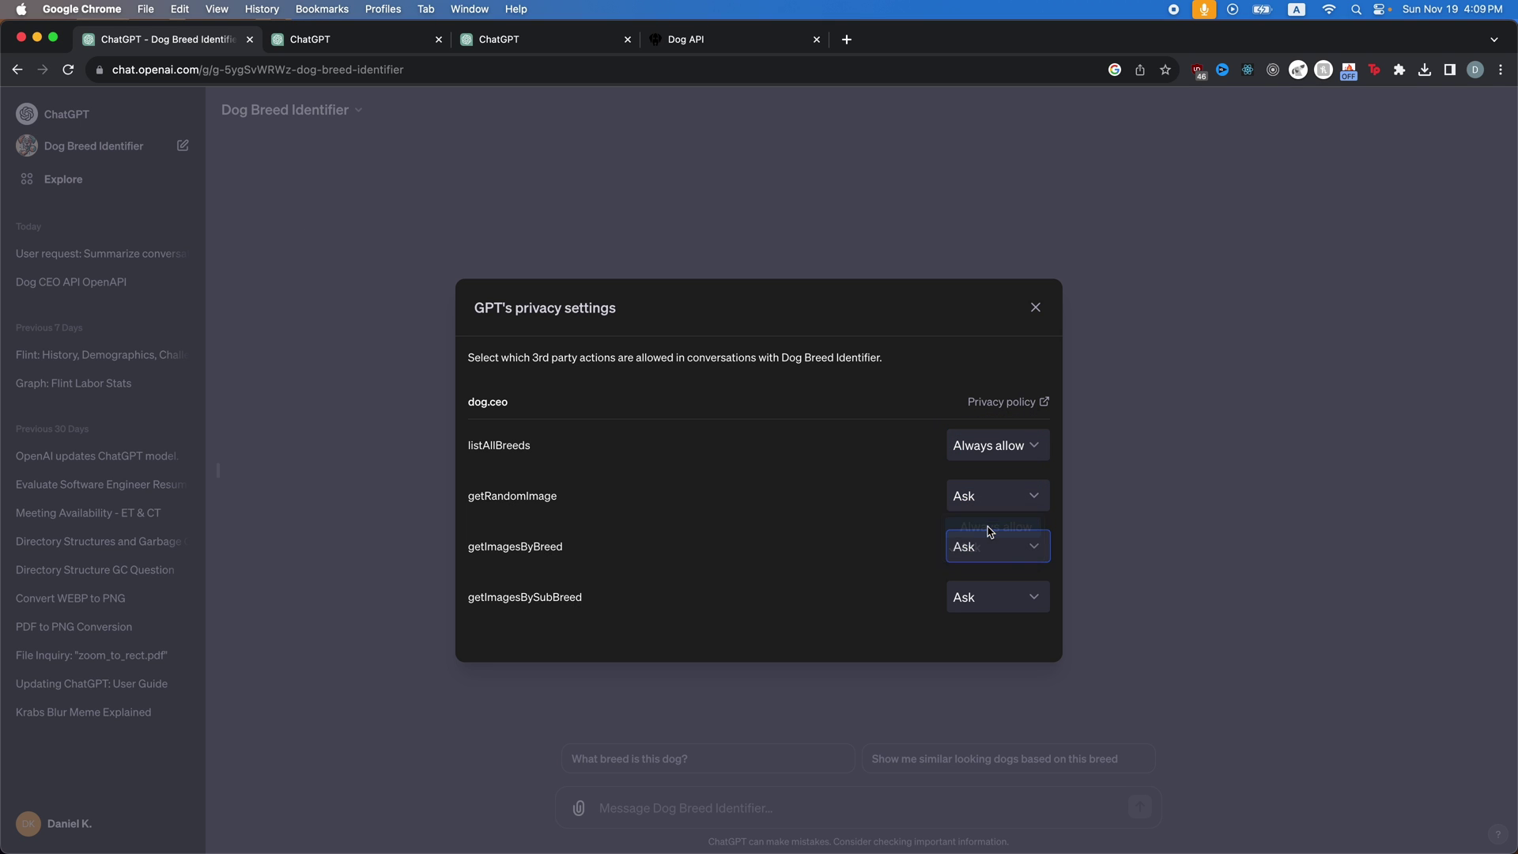
pyautogui.click(986, 603)
pyautogui.click(986, 601)
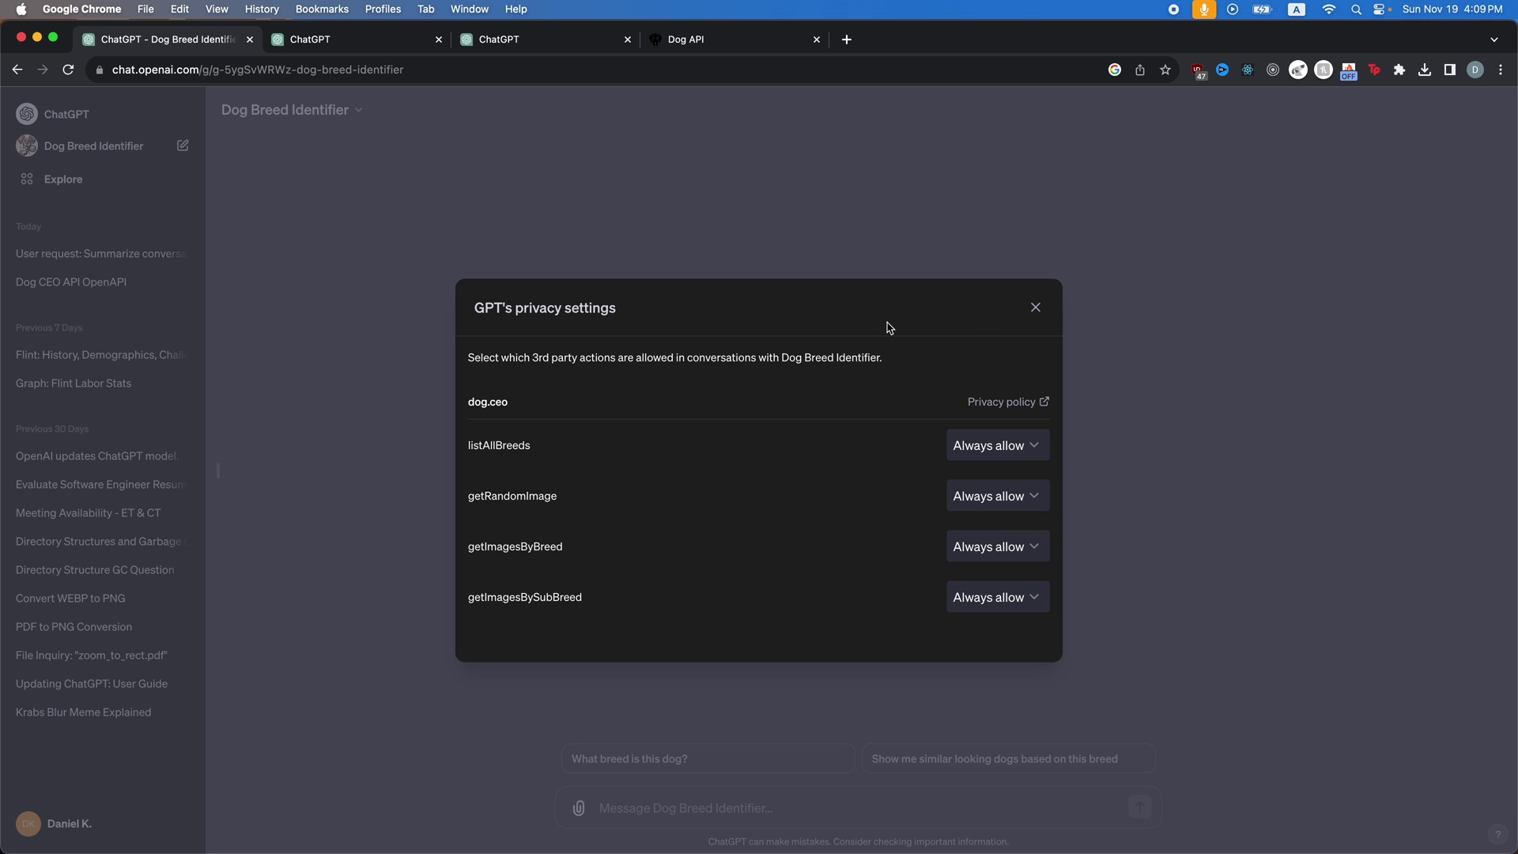
# Step: Close the privacy settings dialog with its X button
pyautogui.click(1037, 309)
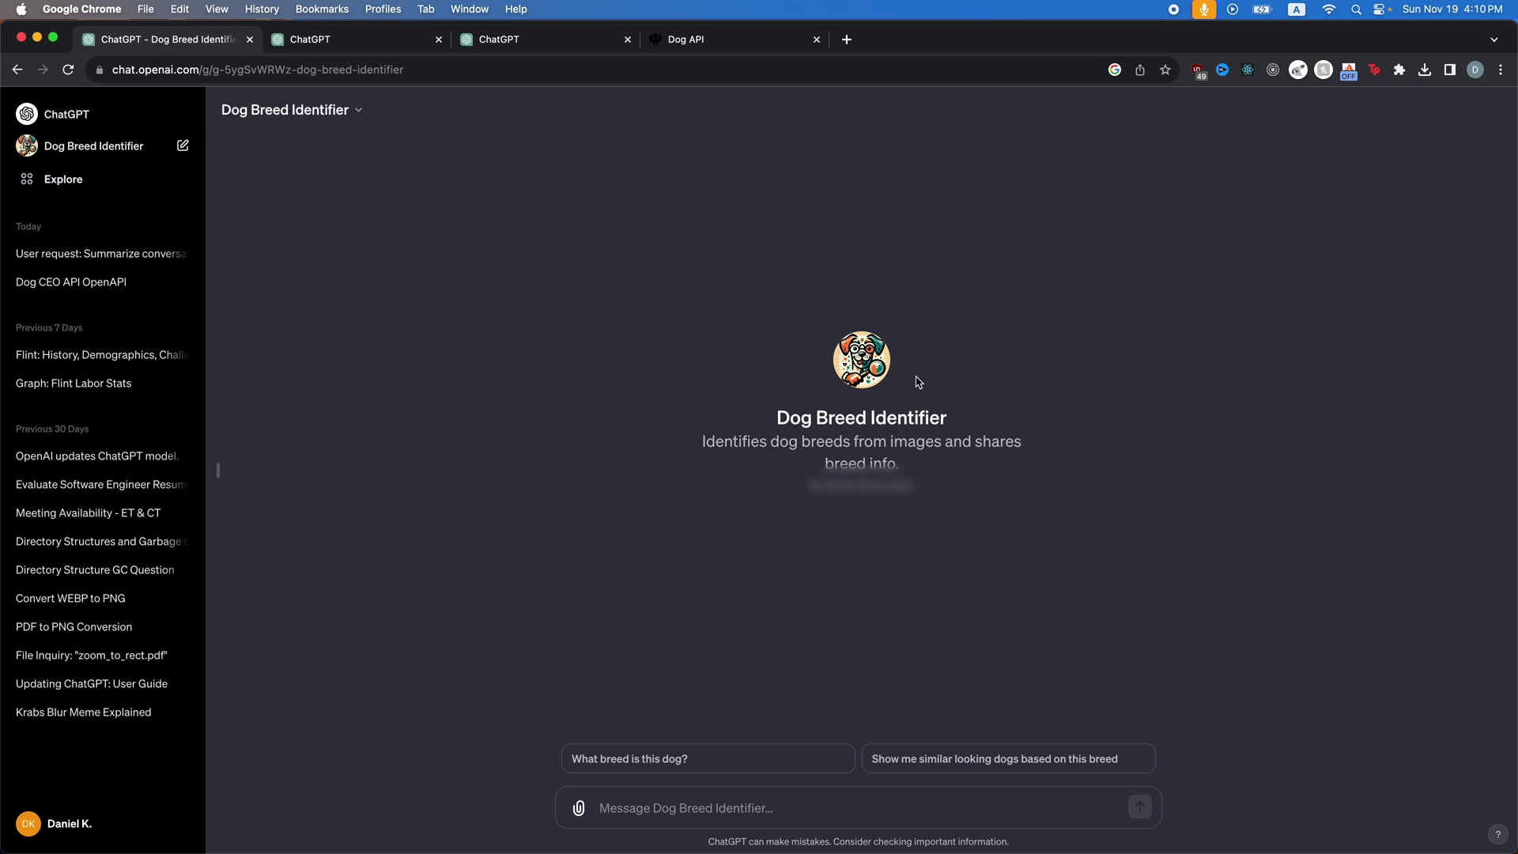